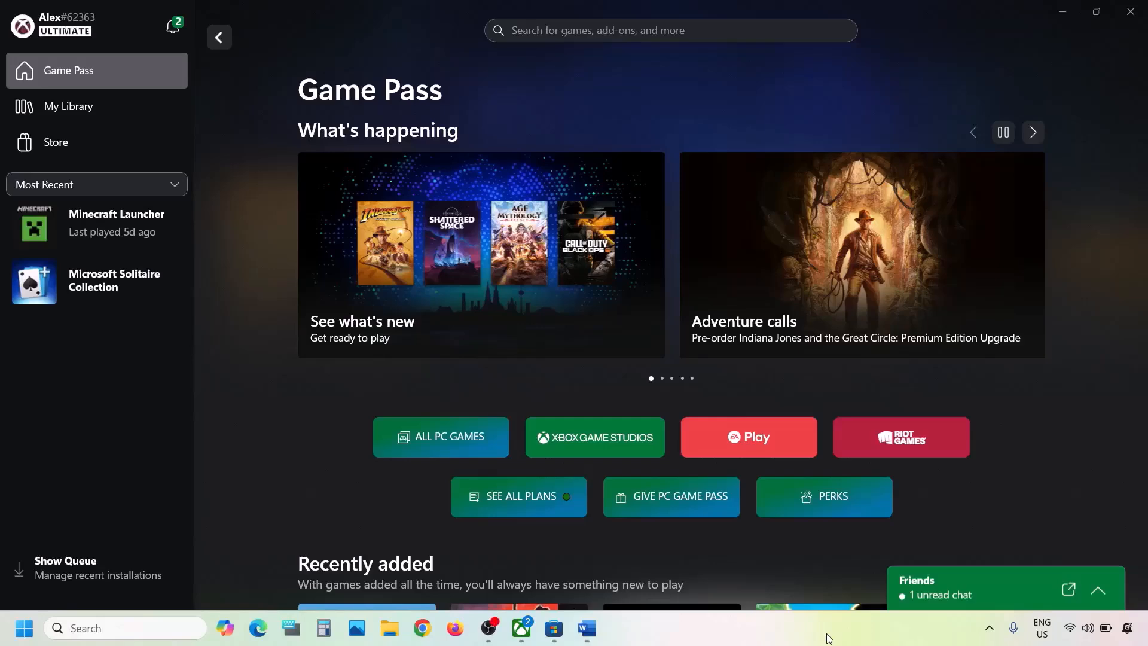
- Run the Gaming Services Repair Tool from Xbox app Support until every check completes
{"action": "left_click", "coordinate": [586, 628]}
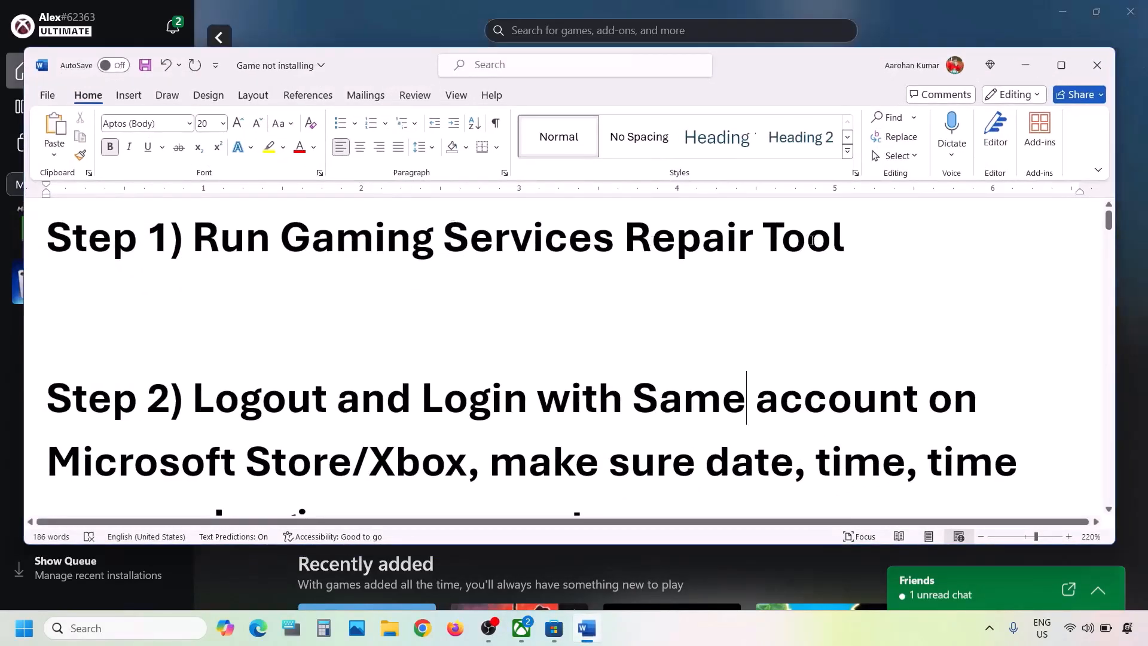
{"action": "left_click", "coordinate": [275, 2]}
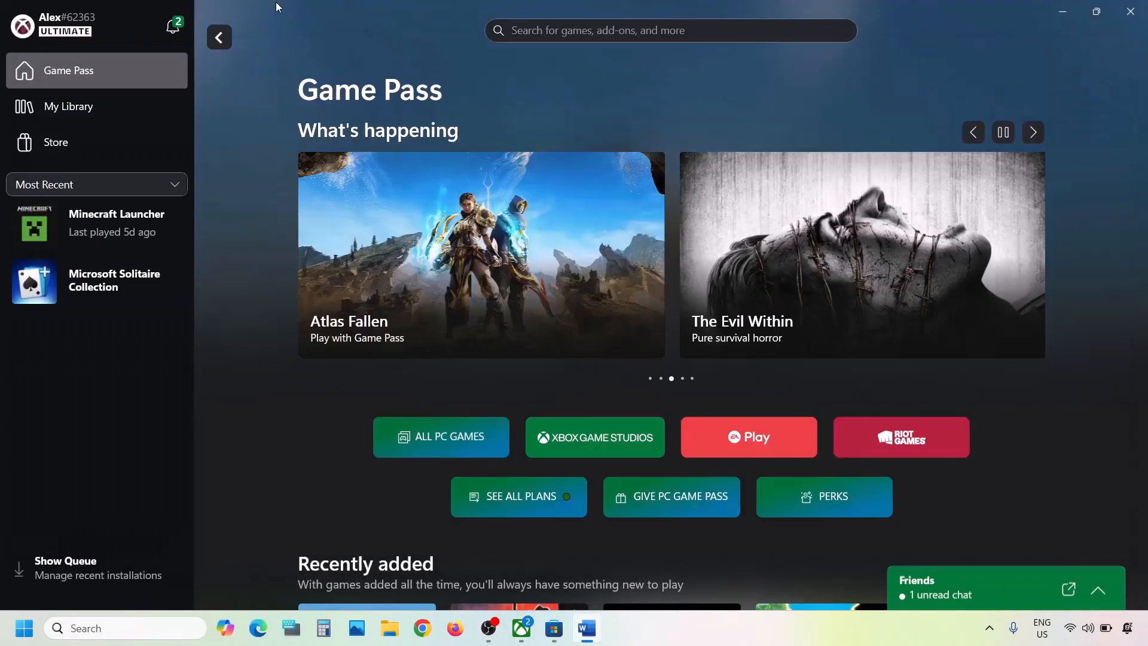
{"action": "left_click", "coordinate": [125, 26]}
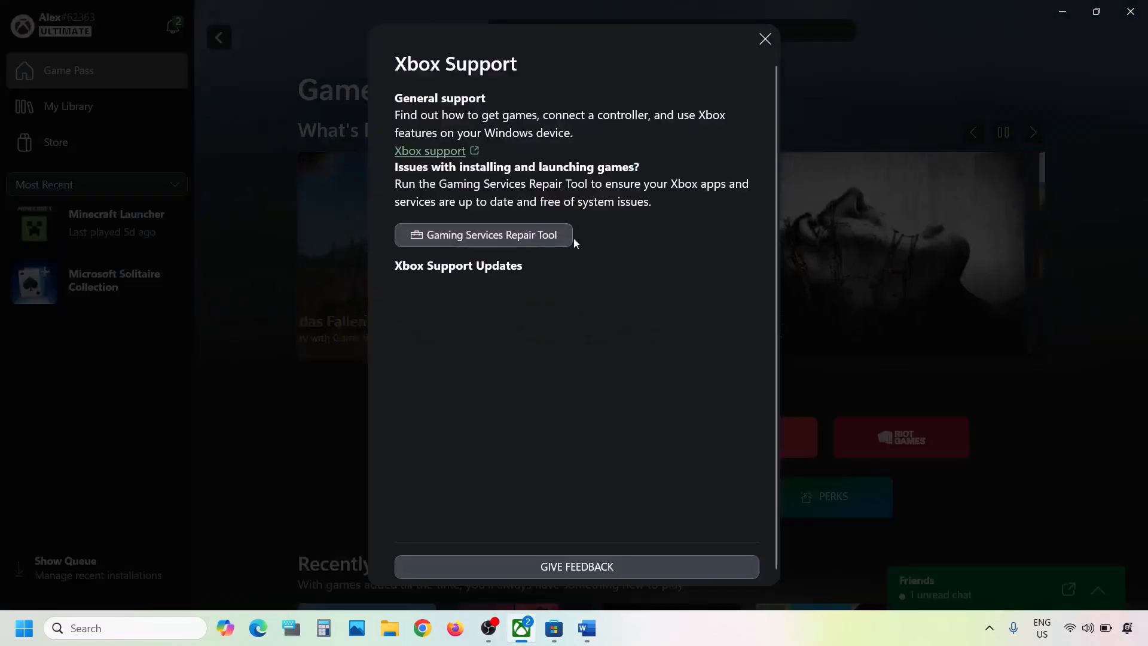
{"action": "left_click", "coordinate": [519, 239]}
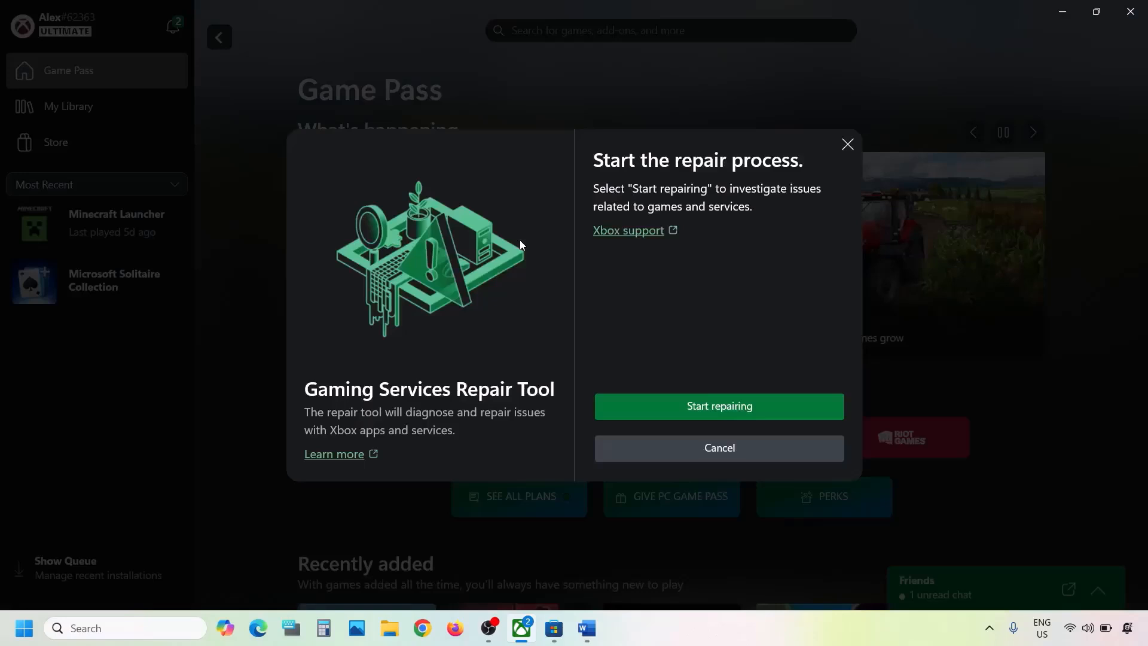
{"action": "left_click", "coordinate": [735, 405]}
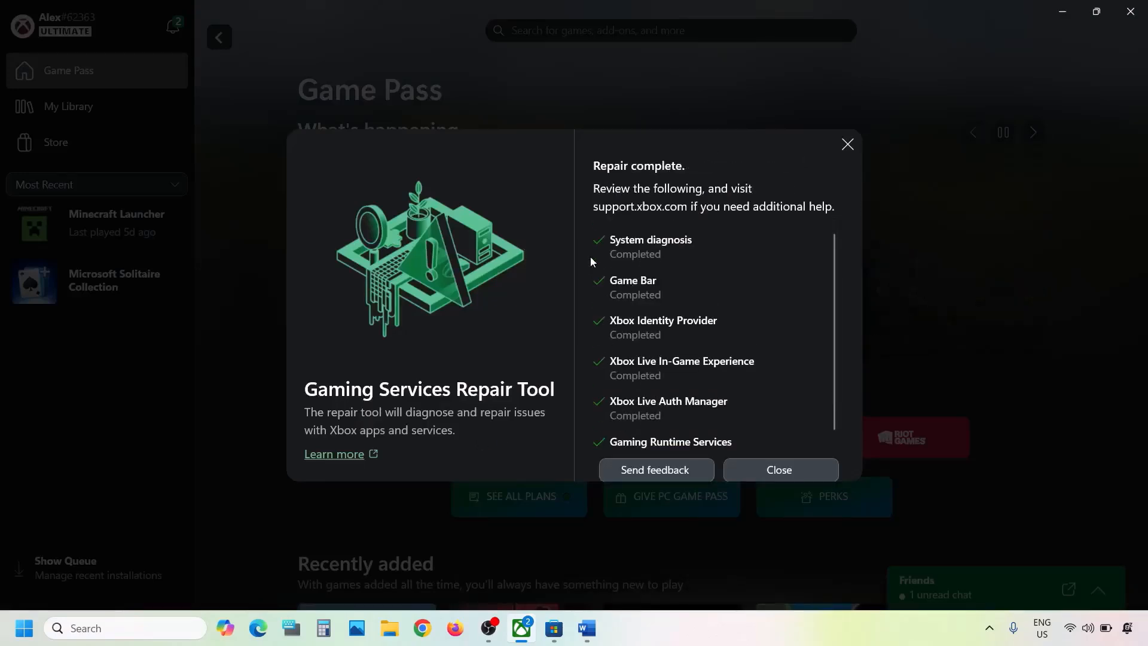
{"action": "left_click", "coordinate": [748, 473]}
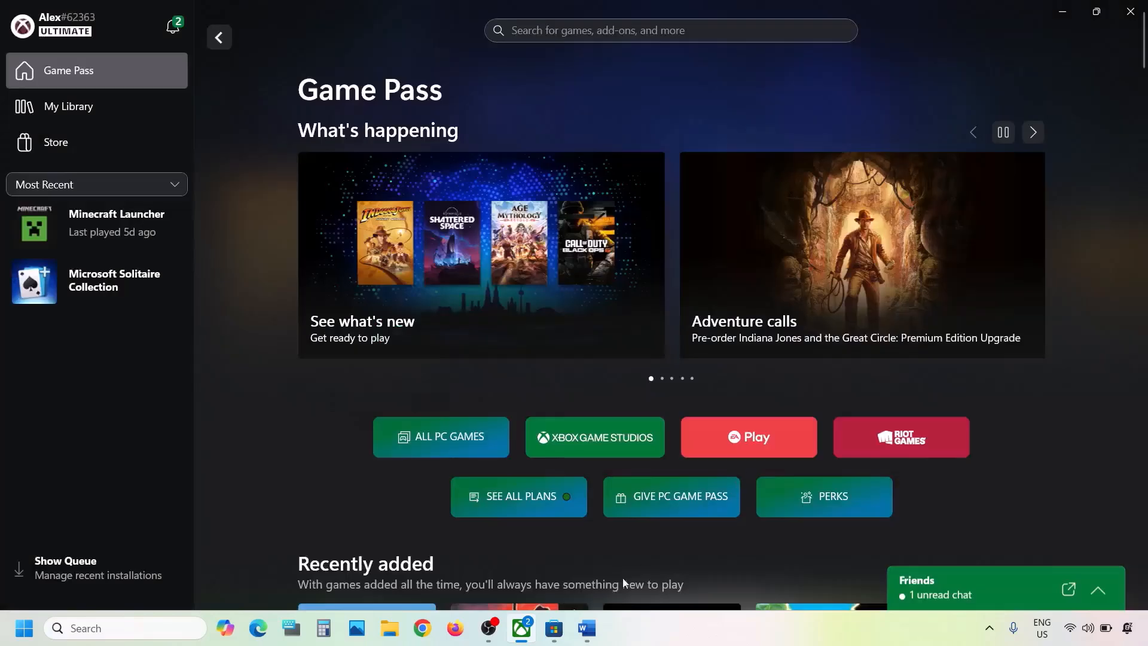
- Select the 'Gaming Services Repair Tool' name in the Word notes and open a new Chrome tab
{"action": "left_click", "coordinate": [587, 628]}
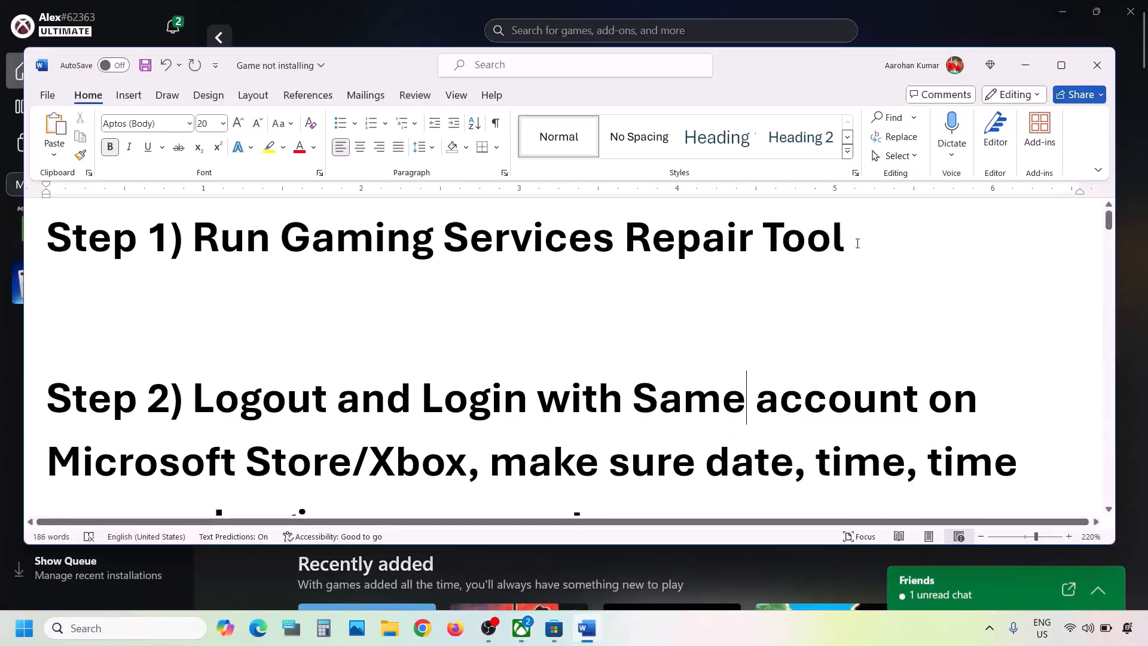
{"action": "left_click_drag", "start_coordinate": [846, 238], "coordinate": [279, 242]}
{"action": "key", "text": "ctrl+c"}
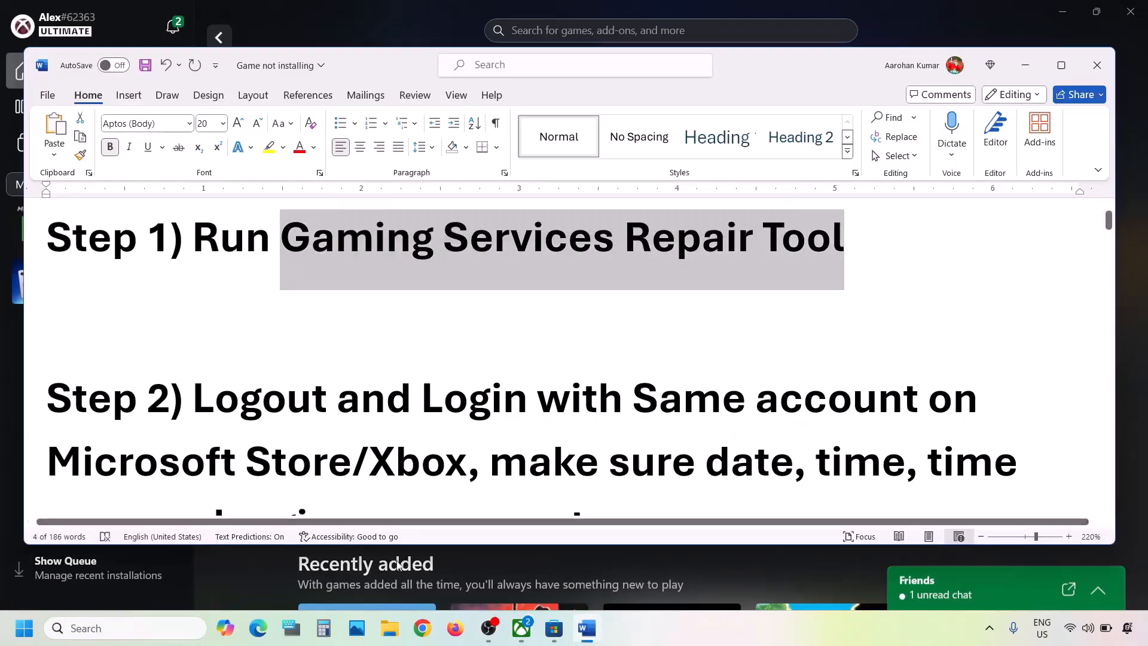
{"action": "left_click", "coordinate": [427, 637]}
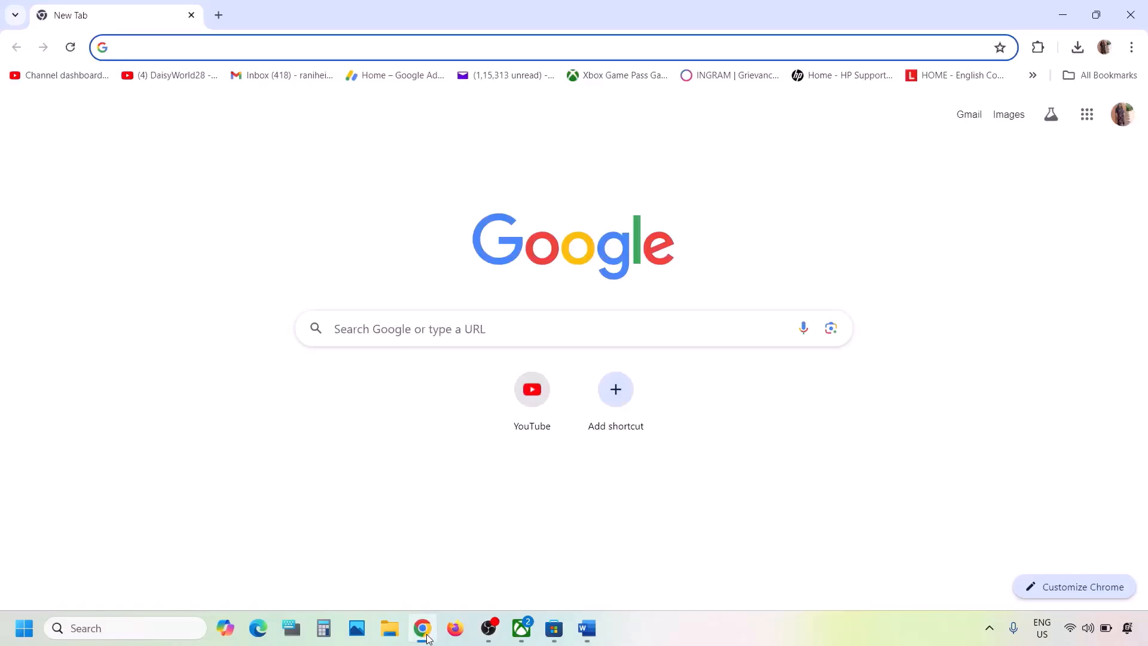
- Search the tool name and download GamingRepairTool.exe from the Xbox support page's Downloadable version
{"action": "key", "text": "ctrl+v"}
{"action": "key", "text": "Return"}
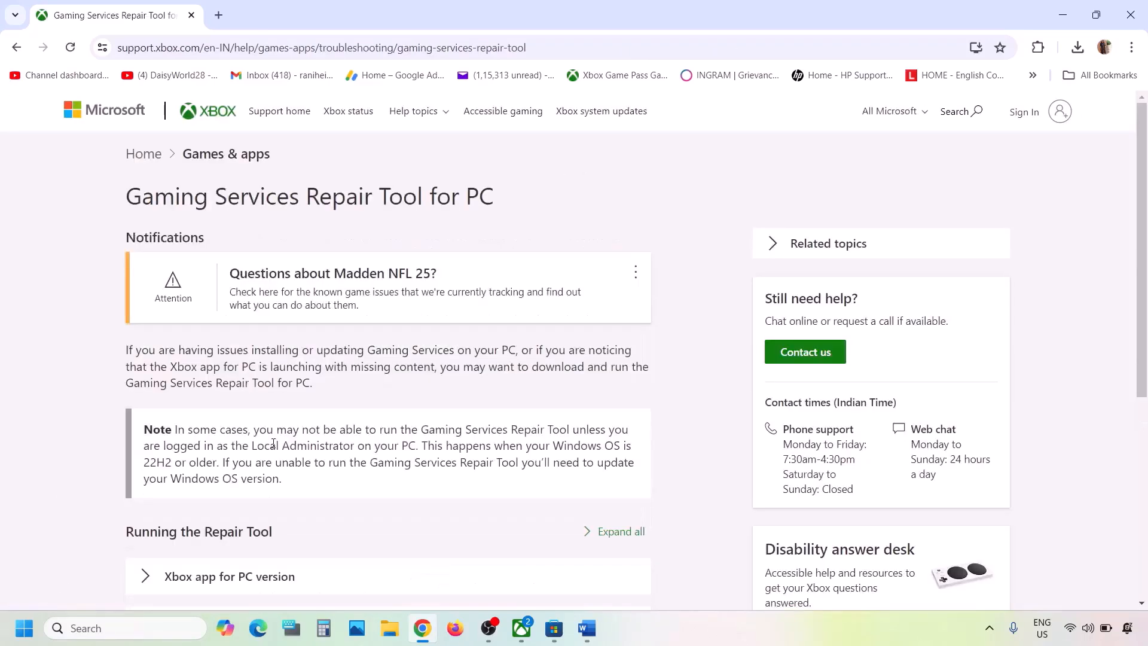
{"action": "scroll", "coordinate": [273, 442], "scroll_direction": "down", "scroll_amount": 3}
{"action": "left_click", "coordinate": [215, 411]}
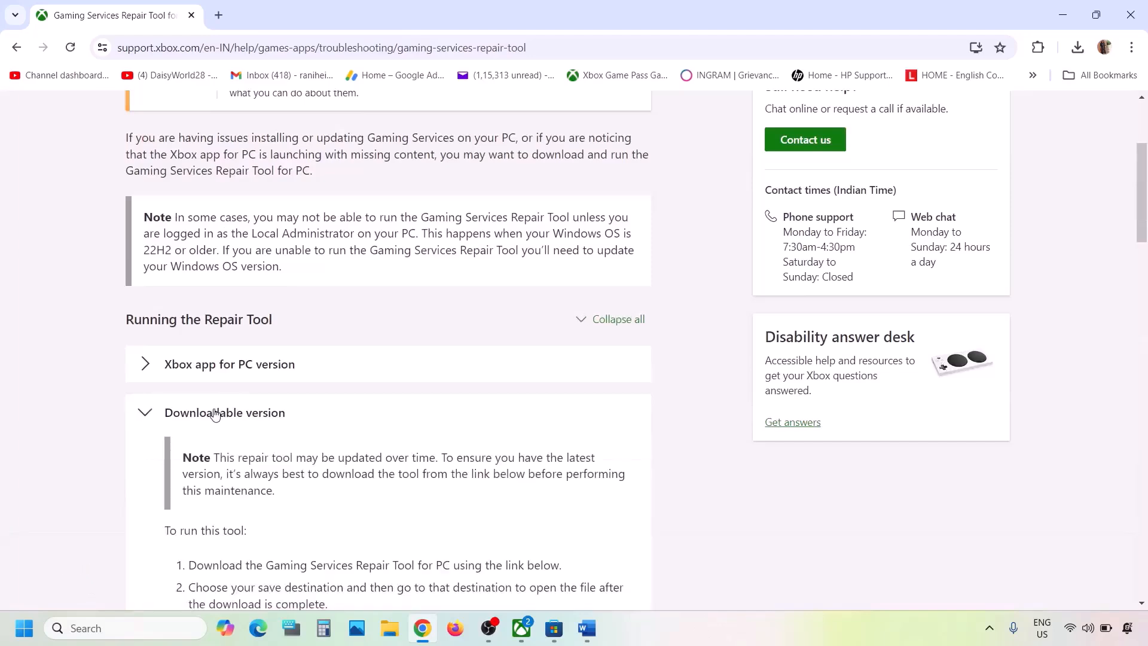
{"action": "scroll", "coordinate": [216, 413], "scroll_direction": "down", "scroll_amount": 14}
{"action": "scroll", "coordinate": [216, 413], "scroll_direction": "up", "scroll_amount": 2}
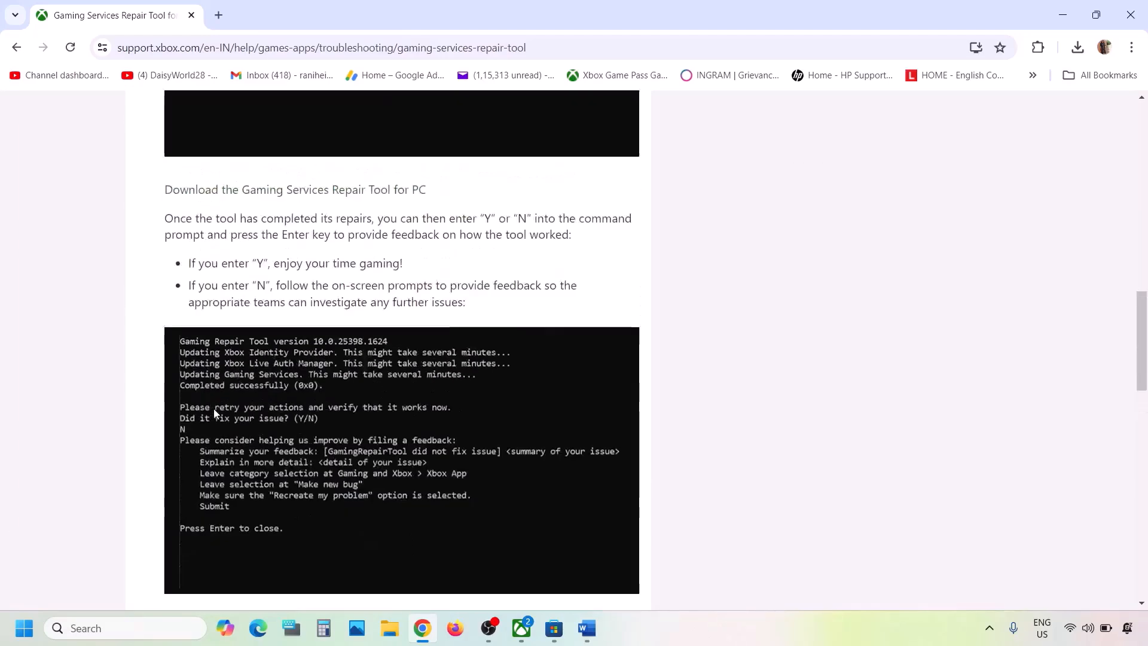
{"action": "scroll", "coordinate": [214, 413], "scroll_direction": "up", "scroll_amount": 1}
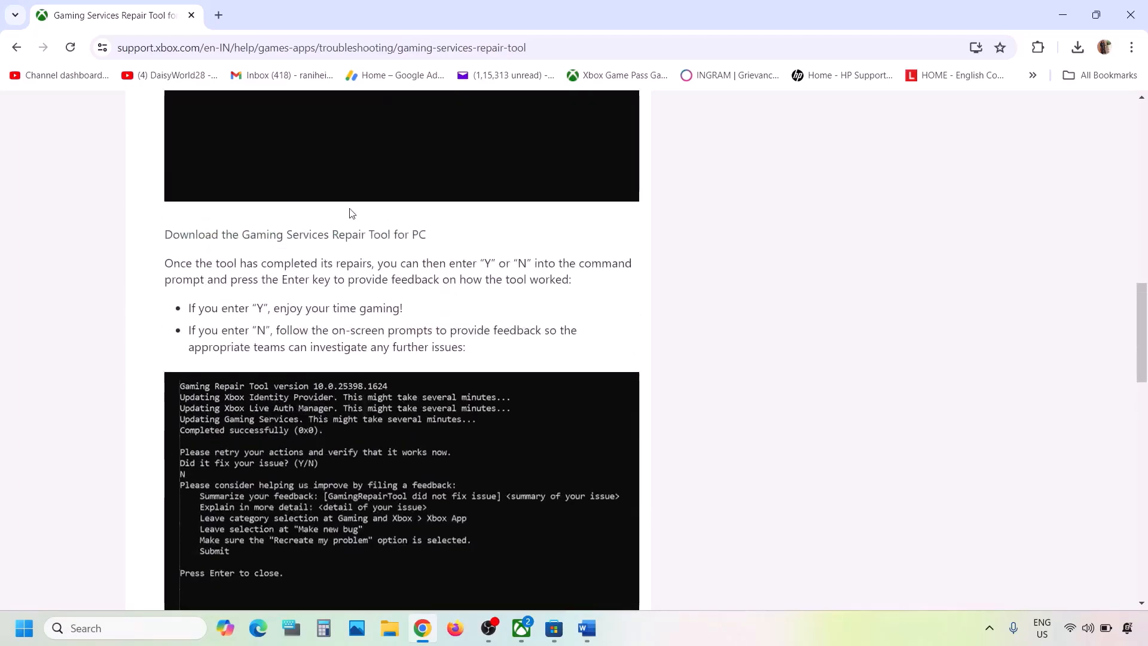
{"action": "left_click", "coordinate": [303, 242]}
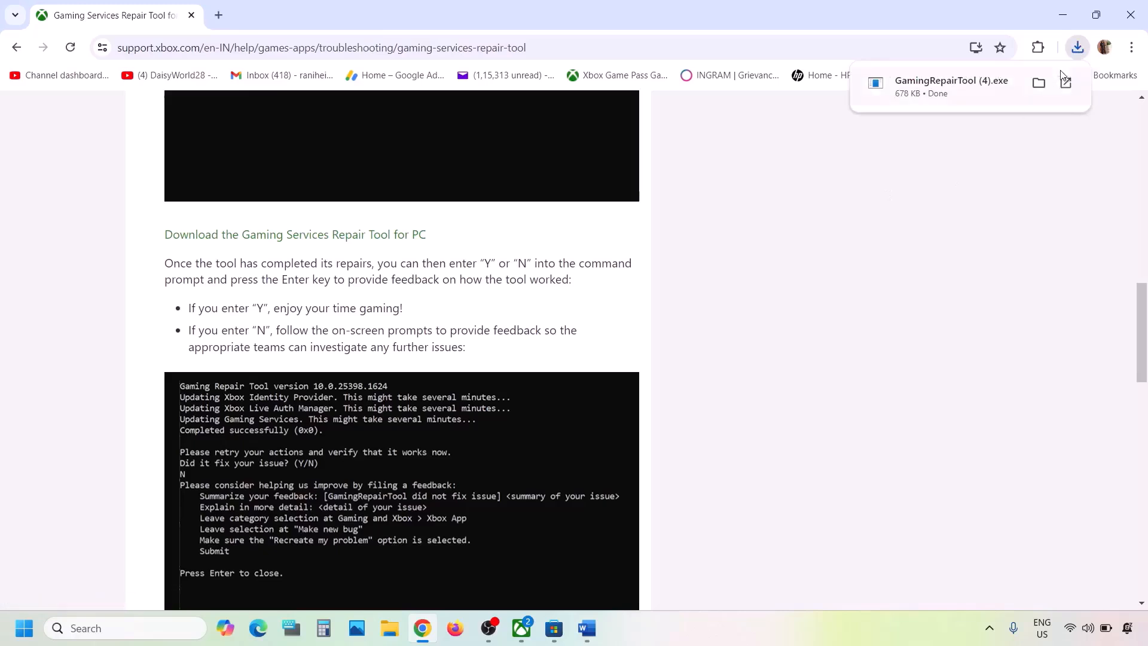
- Run GamingRepairTool (4).exe until it reports completed successfully (0x0), then close its console
{"action": "left_click", "coordinate": [966, 92]}
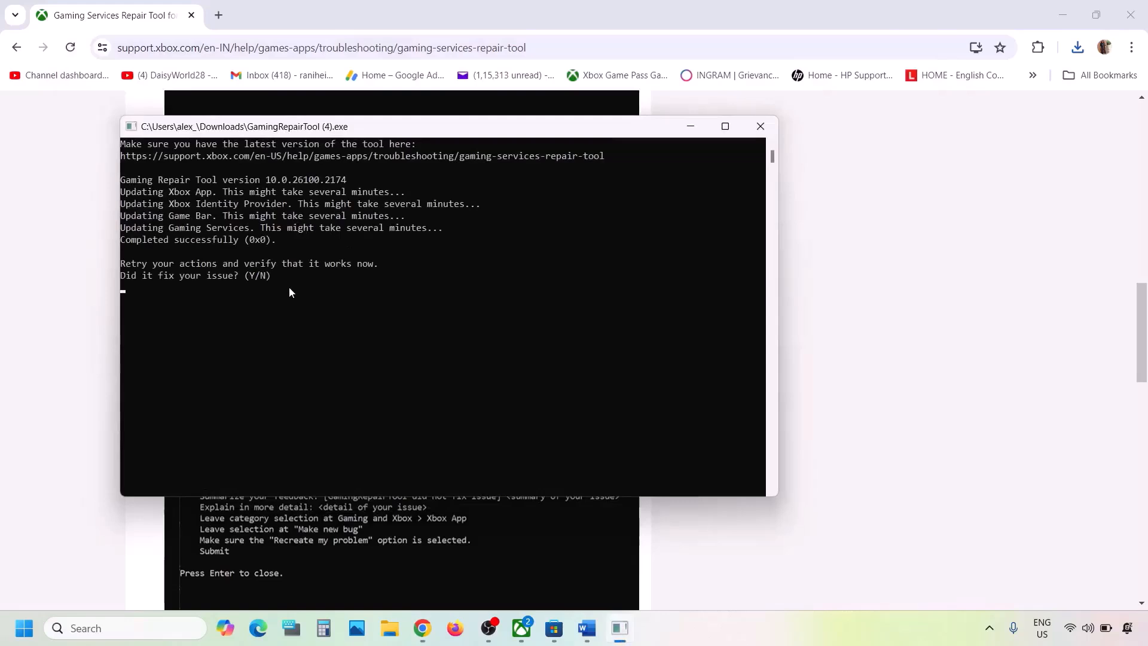
{"action": "left_click_drag", "start_coordinate": [136, 242], "coordinate": [274, 240]}
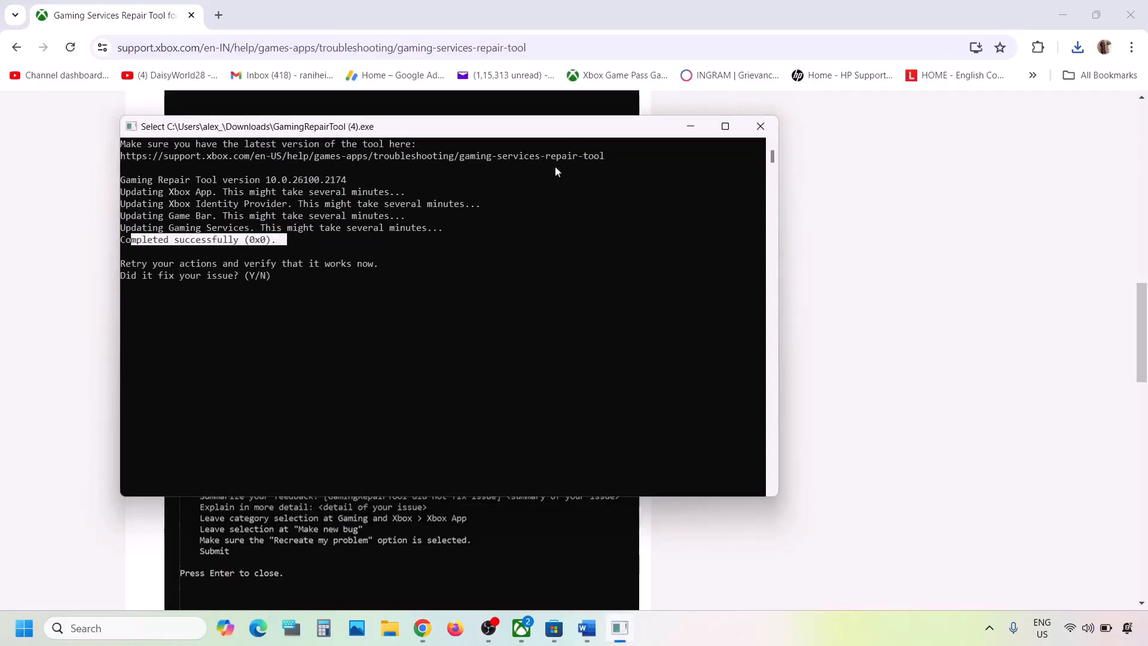
{"action": "left_click", "coordinate": [761, 126]}
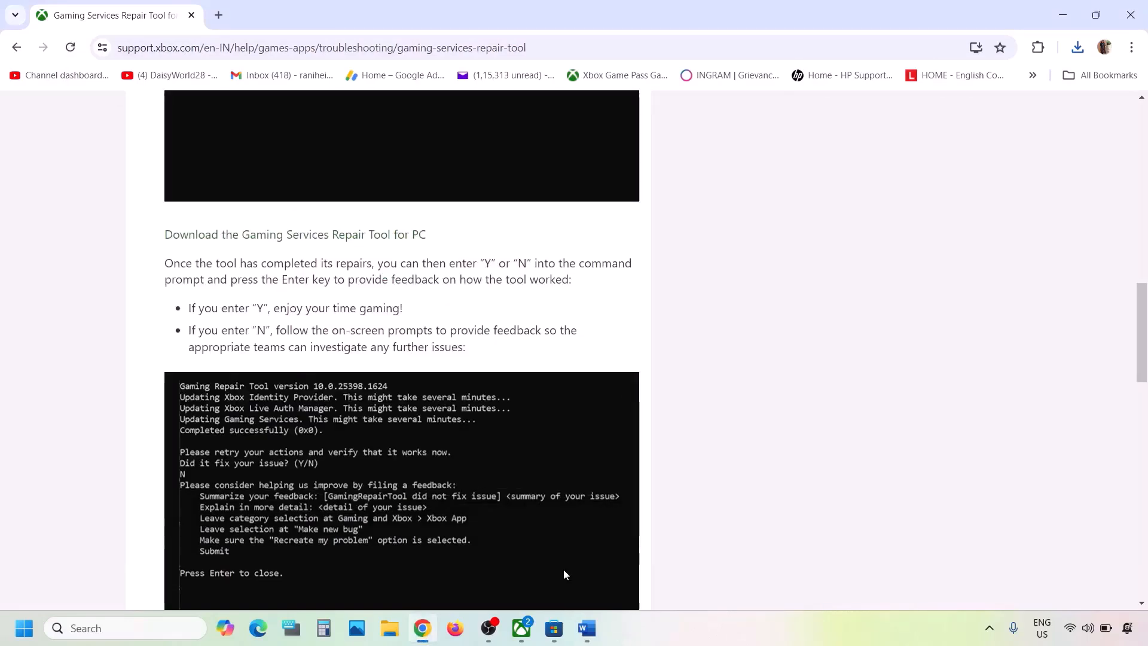
- Read Step 2 in the Word notes about signing out and back in, then bring up Microsoft Store
{"action": "left_click", "coordinate": [587, 629]}
{"action": "scroll", "coordinate": [478, 364], "scroll_direction": "down", "scroll_amount": 2}
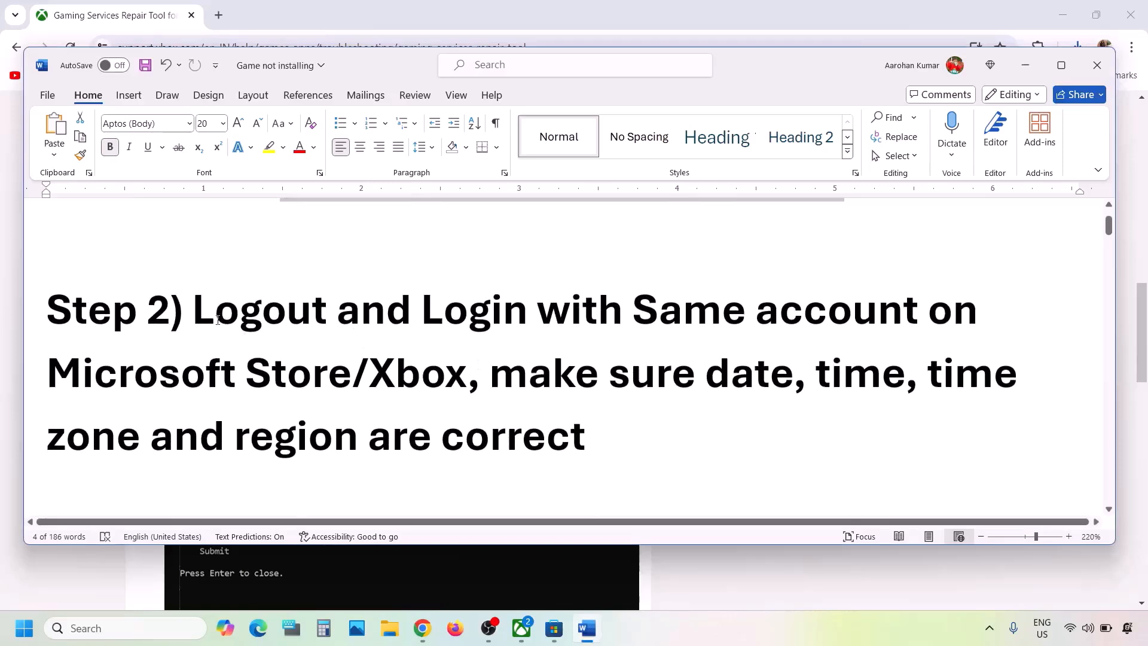
{"action": "left_click_drag", "start_coordinate": [197, 309], "coordinate": [462, 374]}
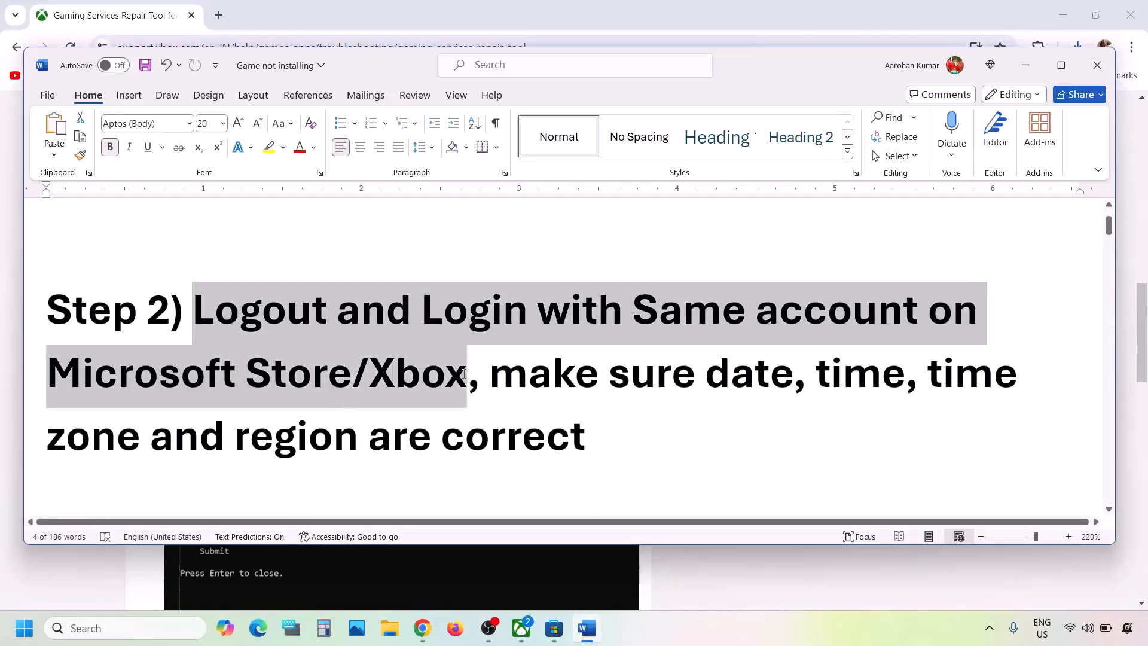
{"action": "left_click", "coordinate": [465, 374]}
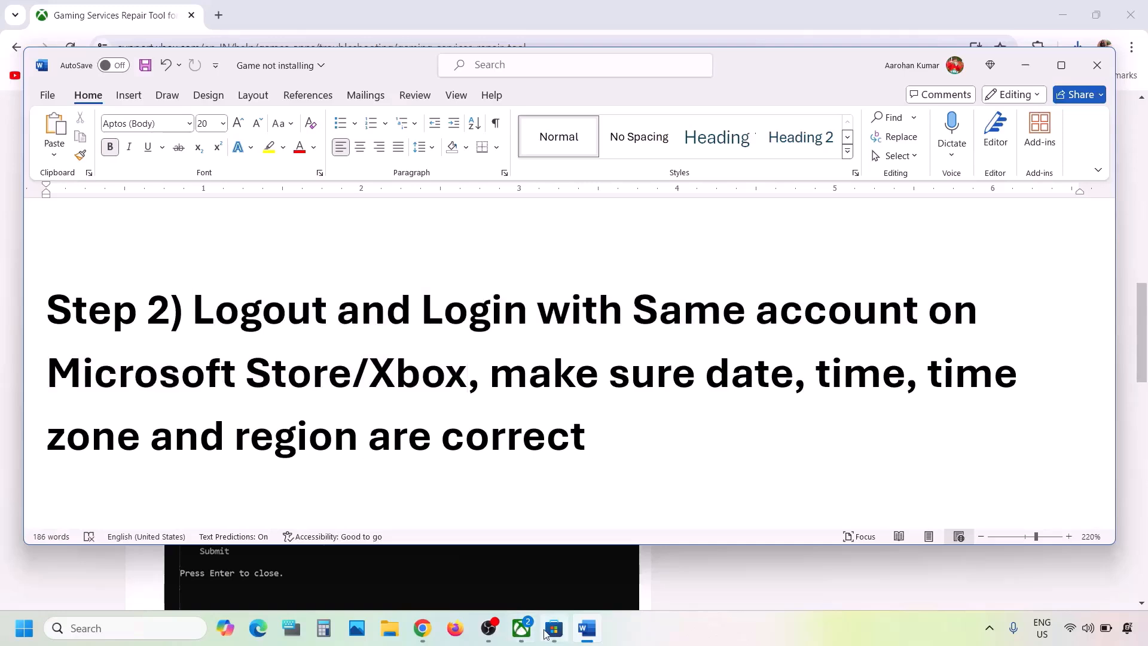
{"action": "left_click", "coordinate": [551, 629]}
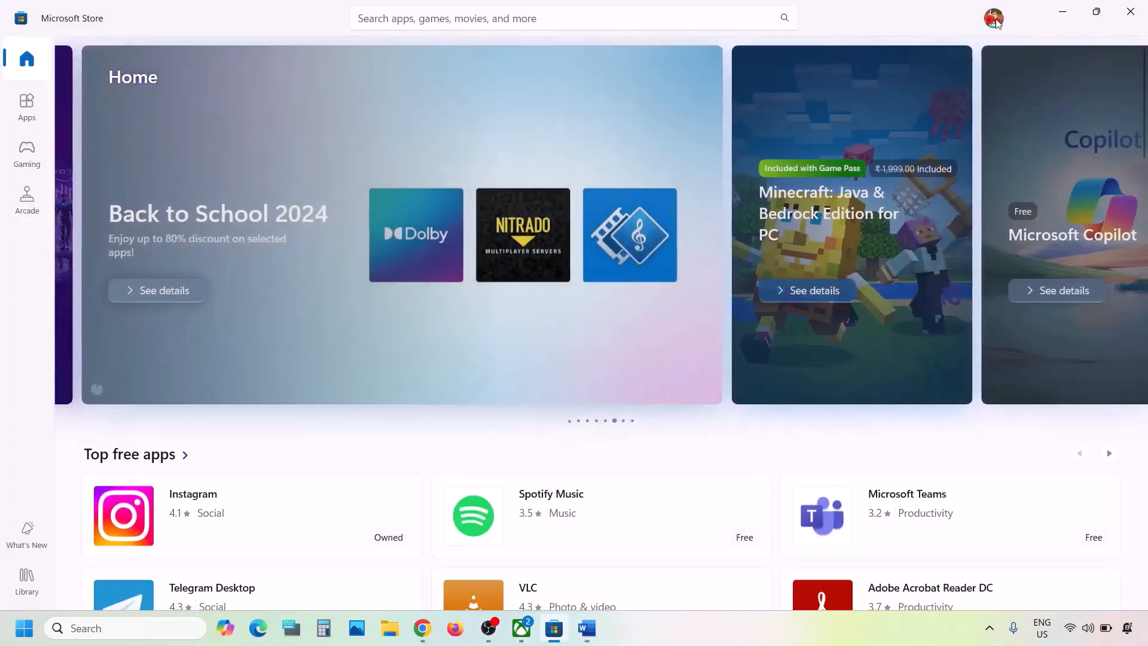
- Sign out of Microsoft Store and sign back in with the same account, confirming with the PIN
{"action": "left_click", "coordinate": [992, 20]}
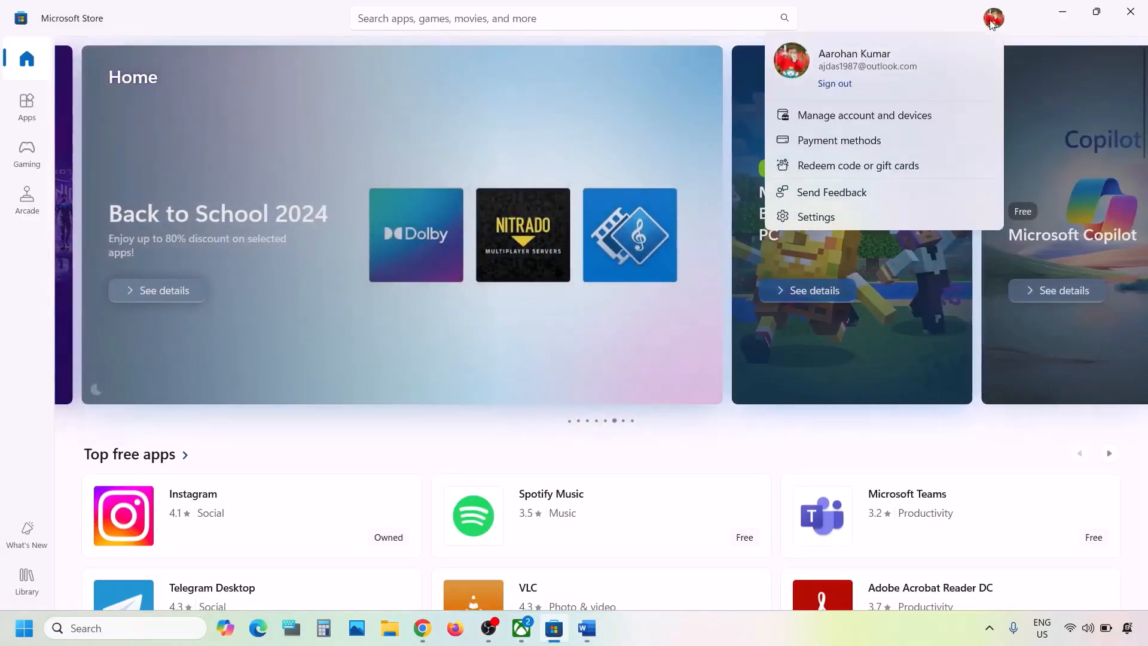
{"action": "left_click", "coordinate": [835, 87]}
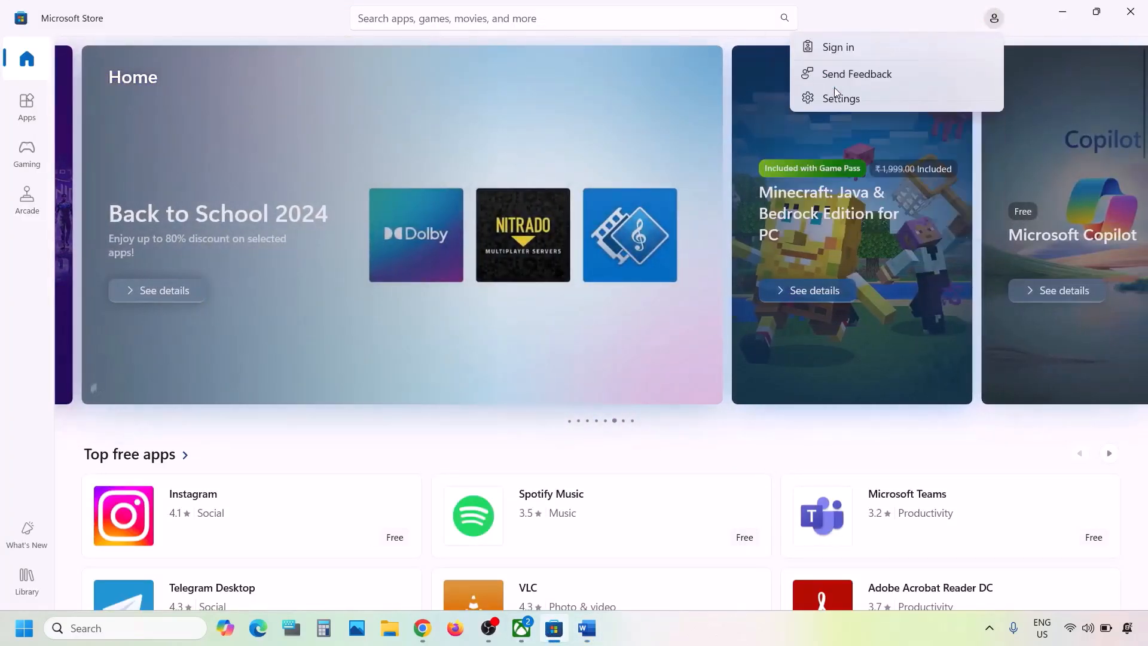
{"action": "left_click", "coordinate": [848, 52]}
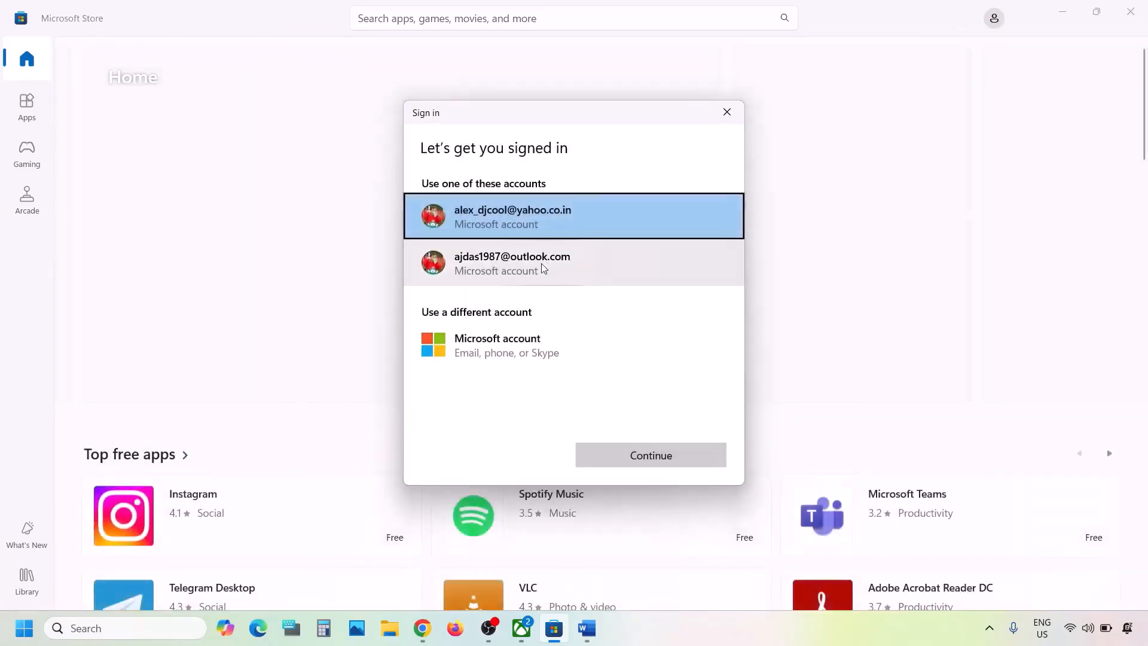
{"action": "left_click", "coordinate": [542, 265]}
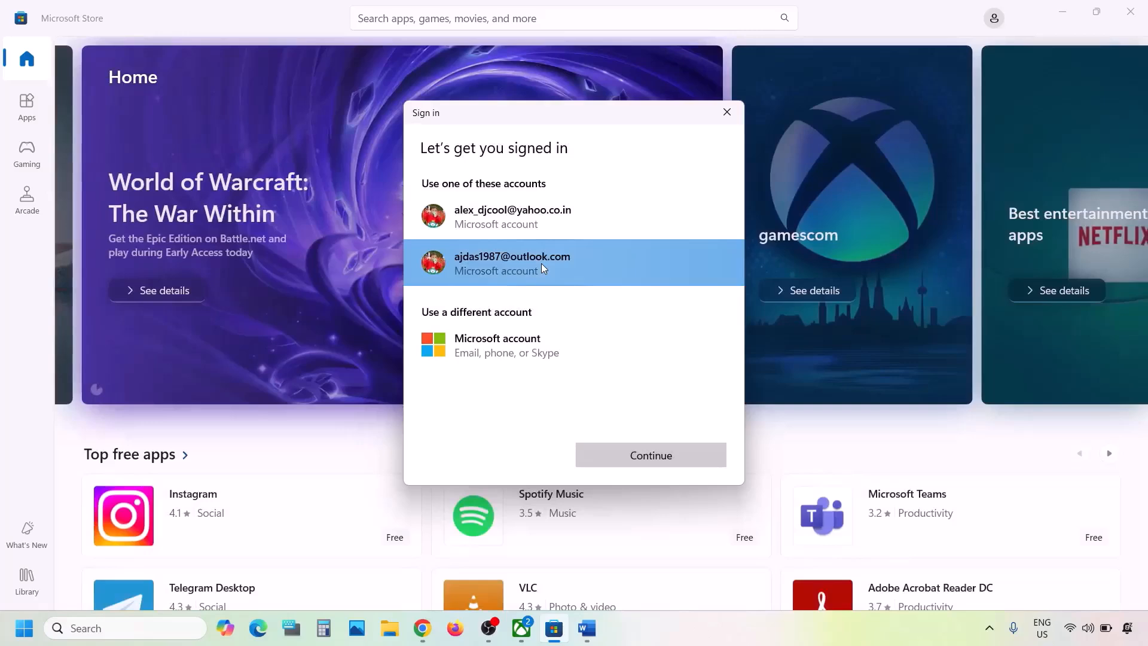
{"action": "left_click", "coordinate": [617, 457]}
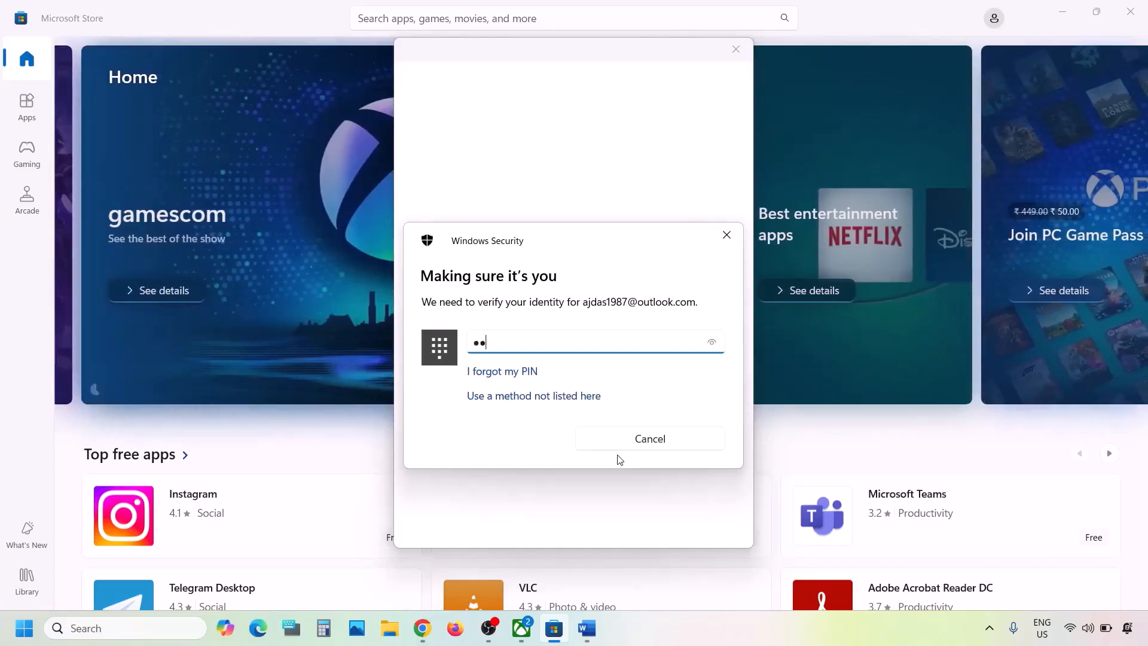
{"action": "type", "text": "••"}
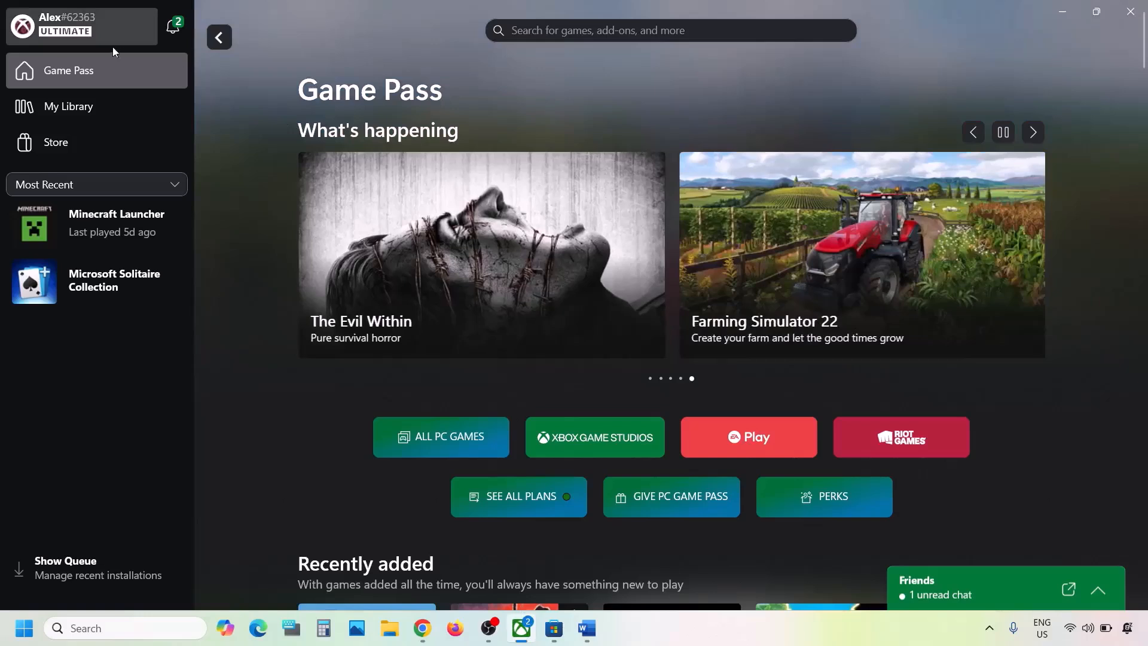
- Sign out of the Xbox app and back in with the same account, then return to Word
{"action": "left_click", "coordinate": [83, 35]}
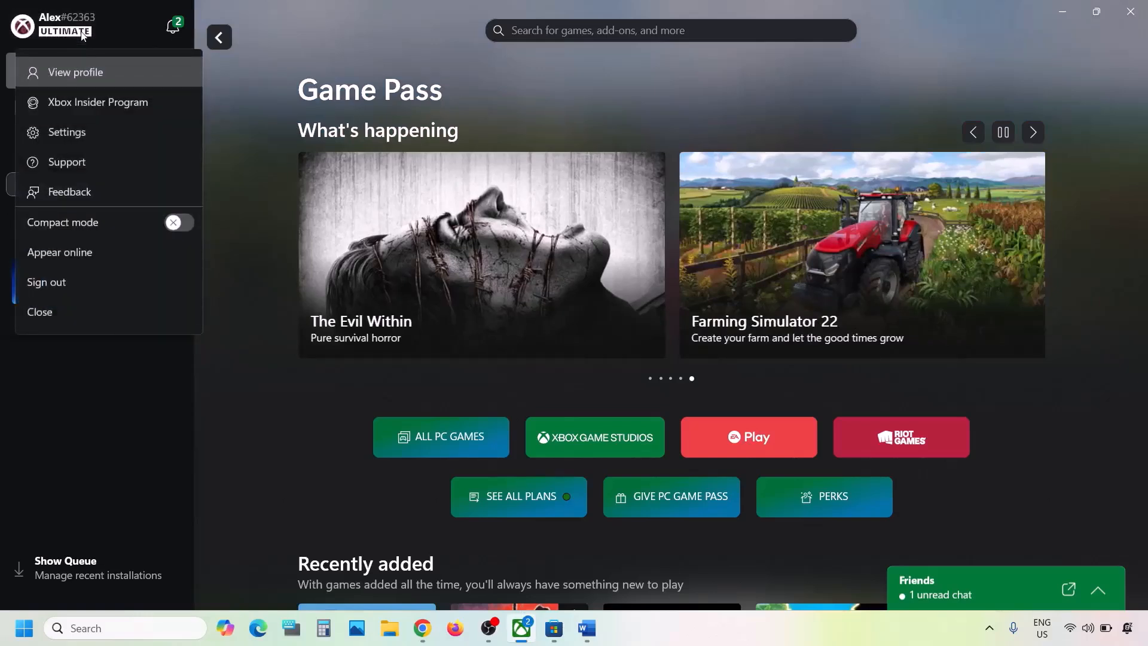
{"action": "left_click", "coordinate": [58, 283]}
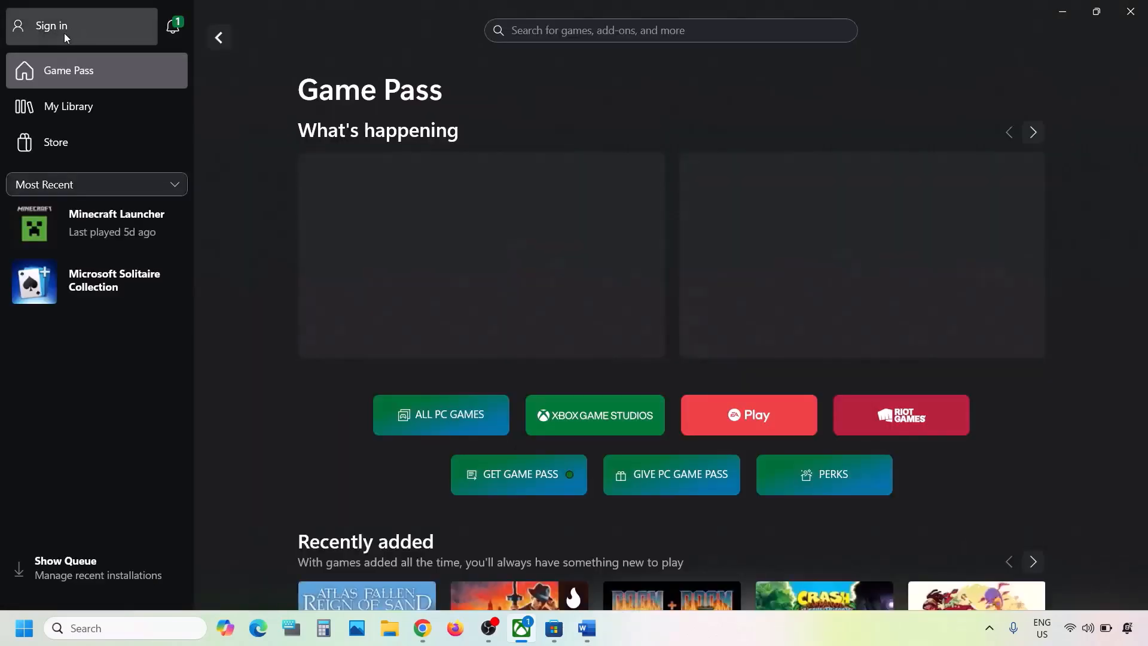
{"action": "left_click", "coordinate": [63, 33]}
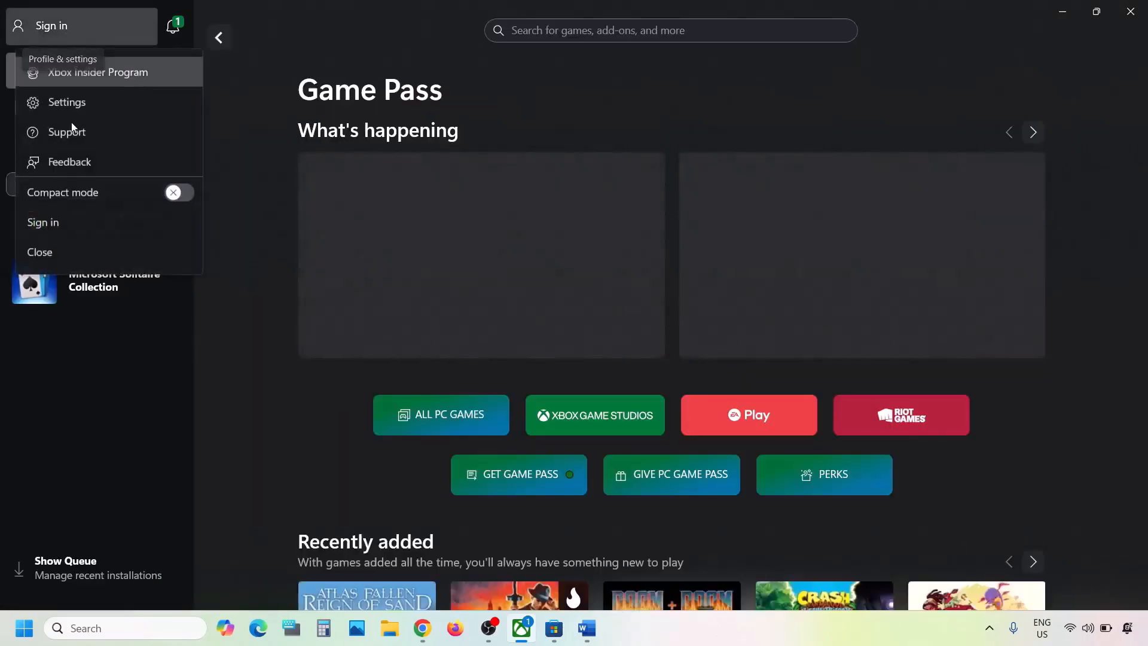
{"action": "left_click", "coordinate": [56, 219]}
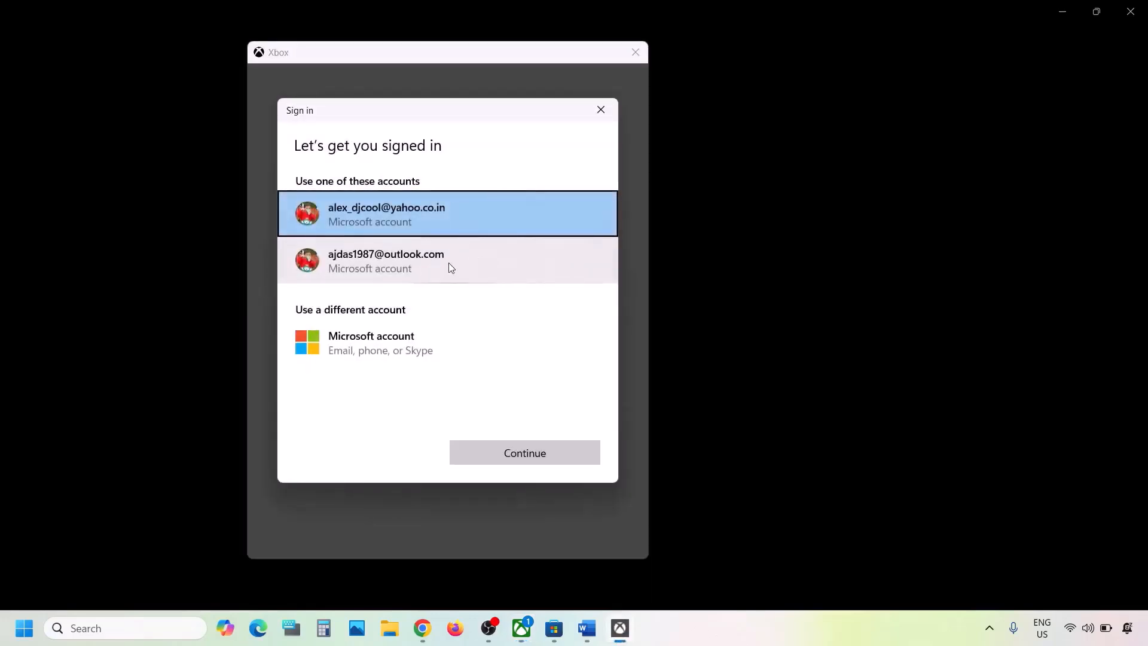
{"action": "left_click", "coordinate": [451, 266]}
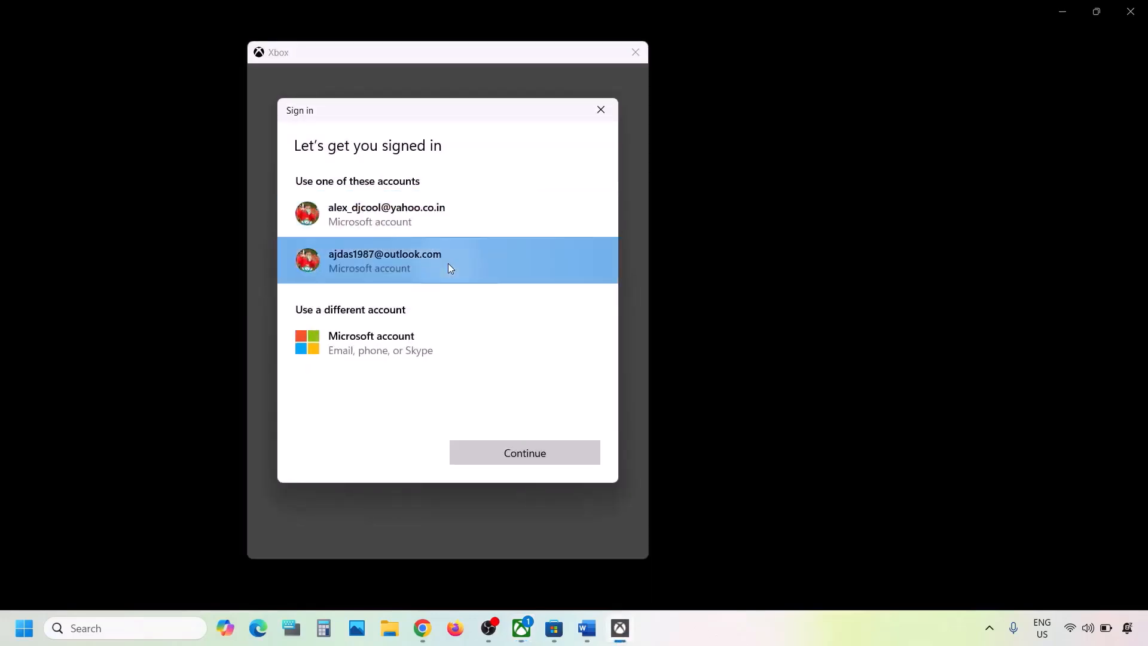
{"action": "left_click", "coordinate": [529, 458]}
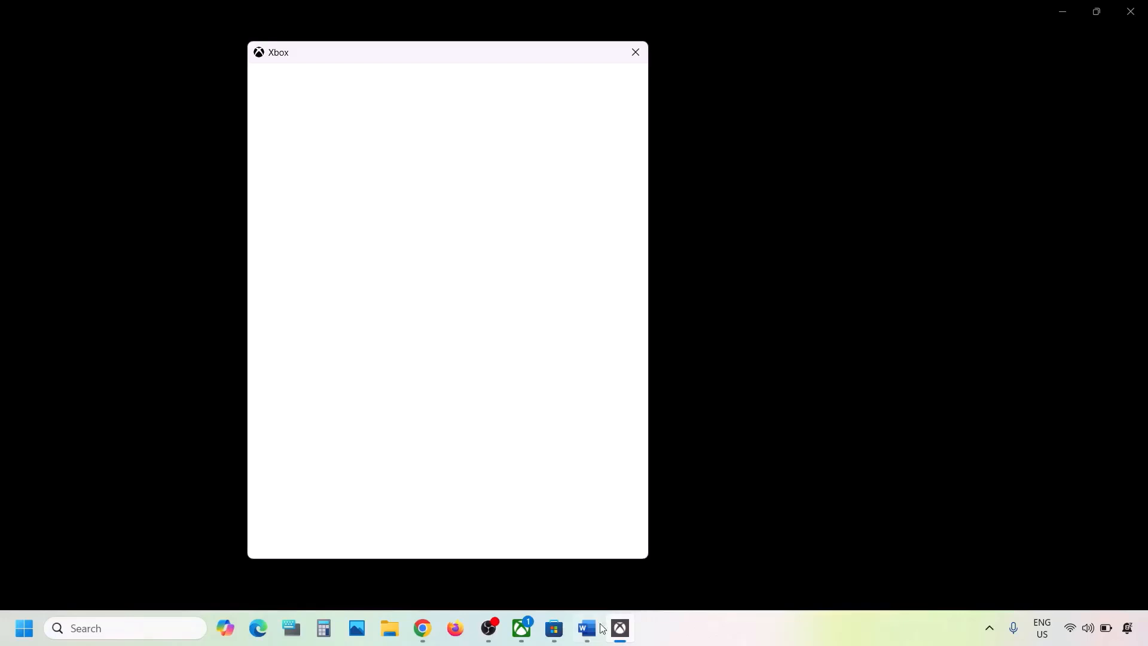
{"action": "left_click", "coordinate": [451, 530]}
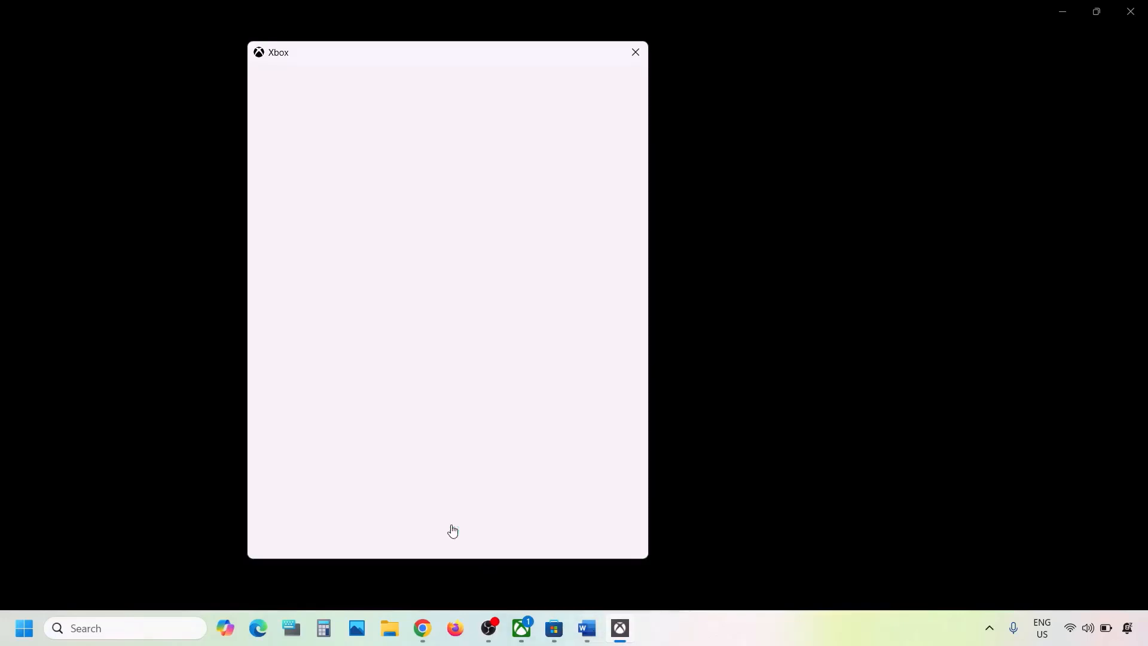
{"action": "left_click", "coordinate": [586, 628]}
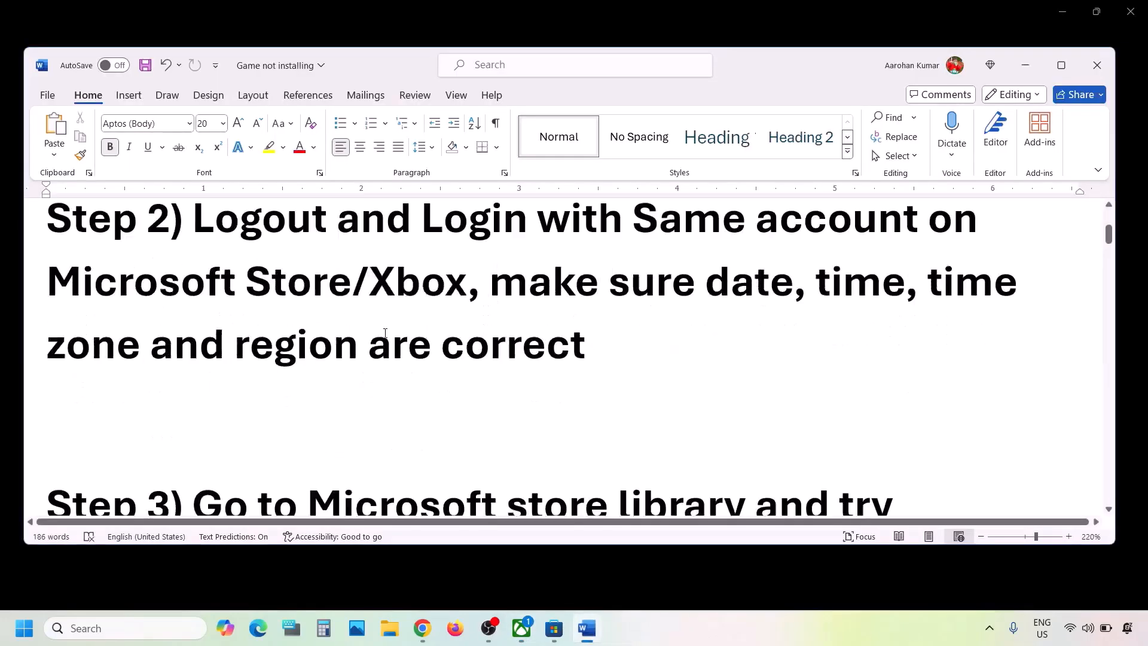
- Highlight 'make sure date, time, time zone and region are correct' in the Step 2 notes
{"action": "scroll", "coordinate": [385, 333], "scroll_direction": "down", "scroll_amount": 2}
{"action": "scroll", "coordinate": [385, 332], "scroll_direction": "up", "scroll_amount": 3}
{"action": "left_click", "coordinate": [476, 308]}
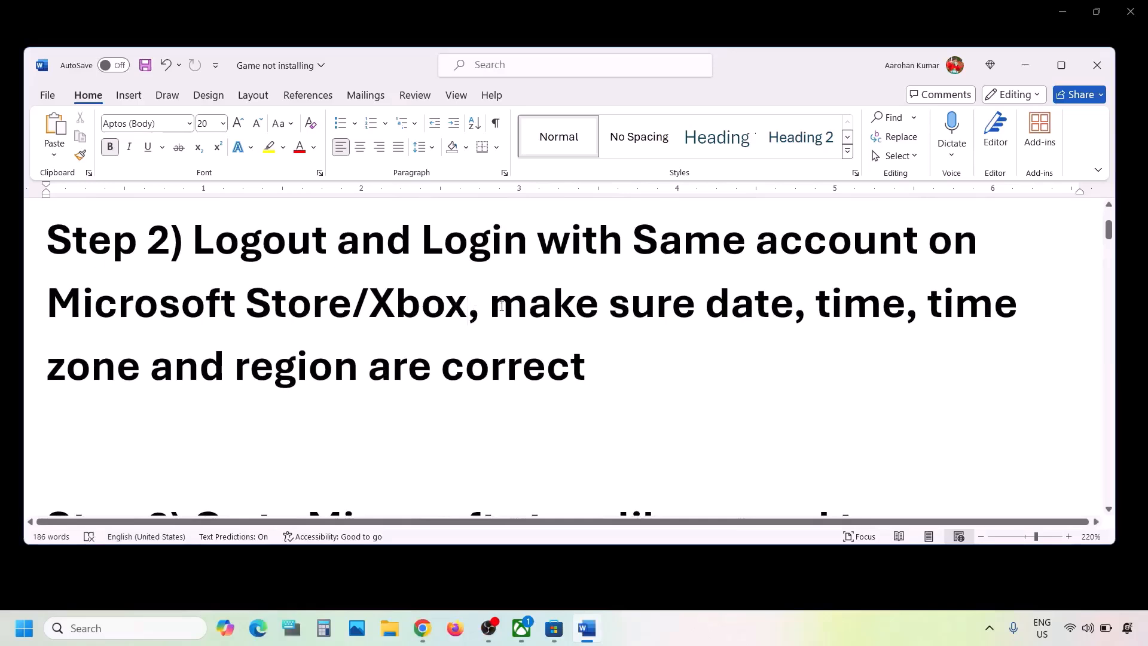
{"action": "left_click_drag", "start_coordinate": [501, 307], "coordinate": [634, 368]}
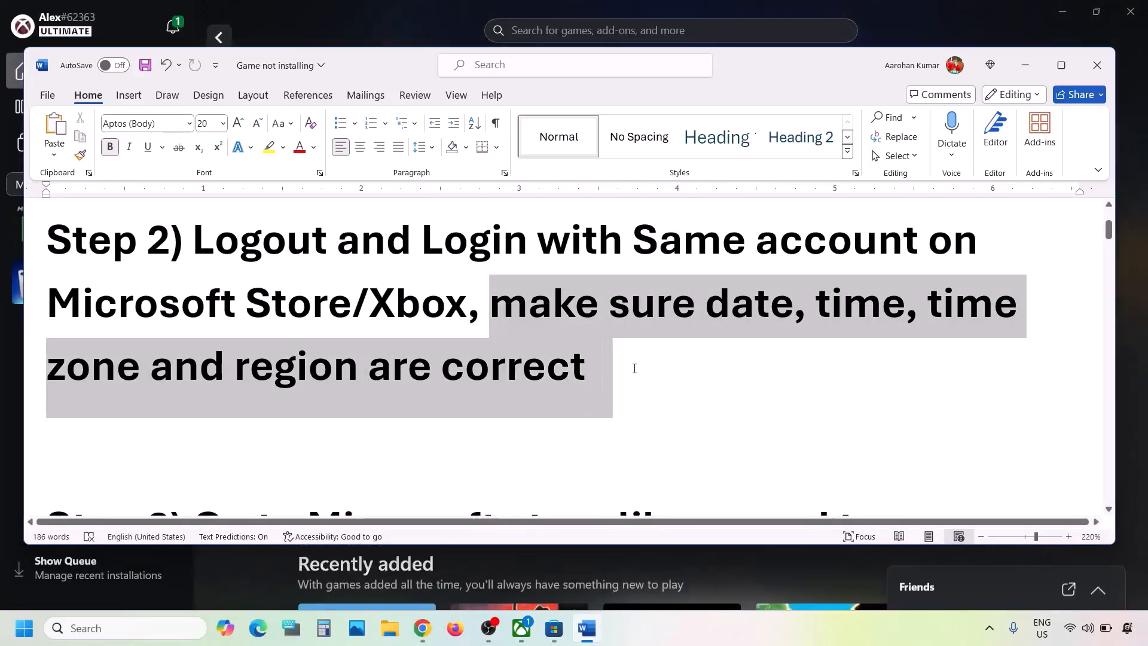
{"action": "left_click", "coordinate": [14, 635]}
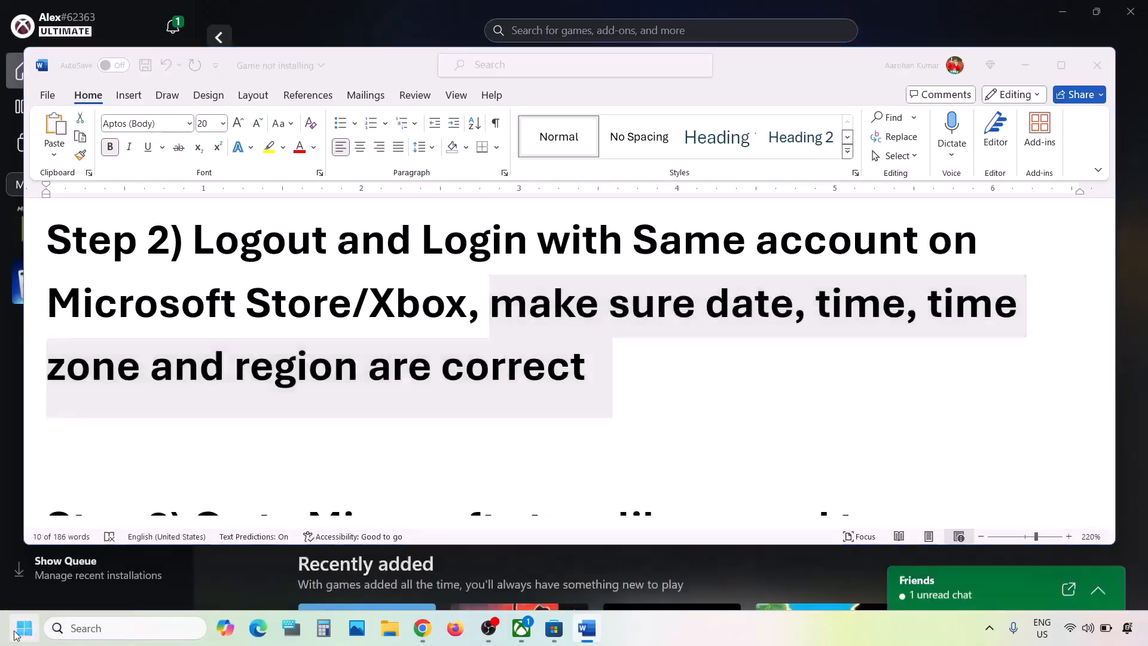
- Check in Settings' Date & time page that time and time zone are set automatically
{"action": "left_click", "coordinate": [353, 256]}
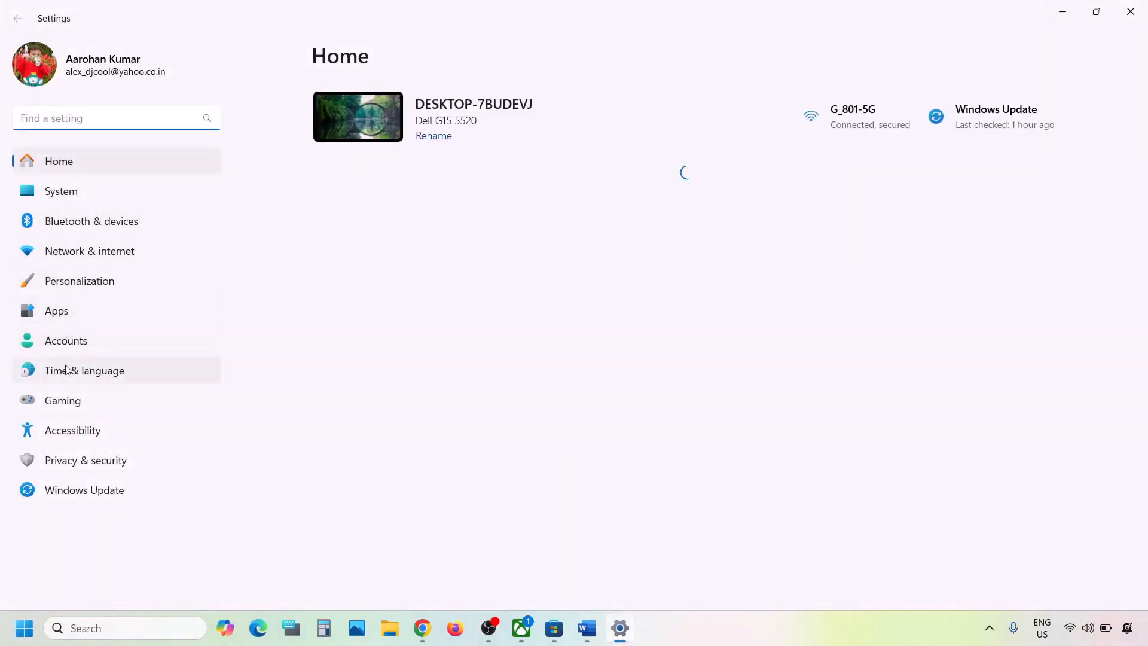
{"action": "left_click", "coordinate": [86, 376]}
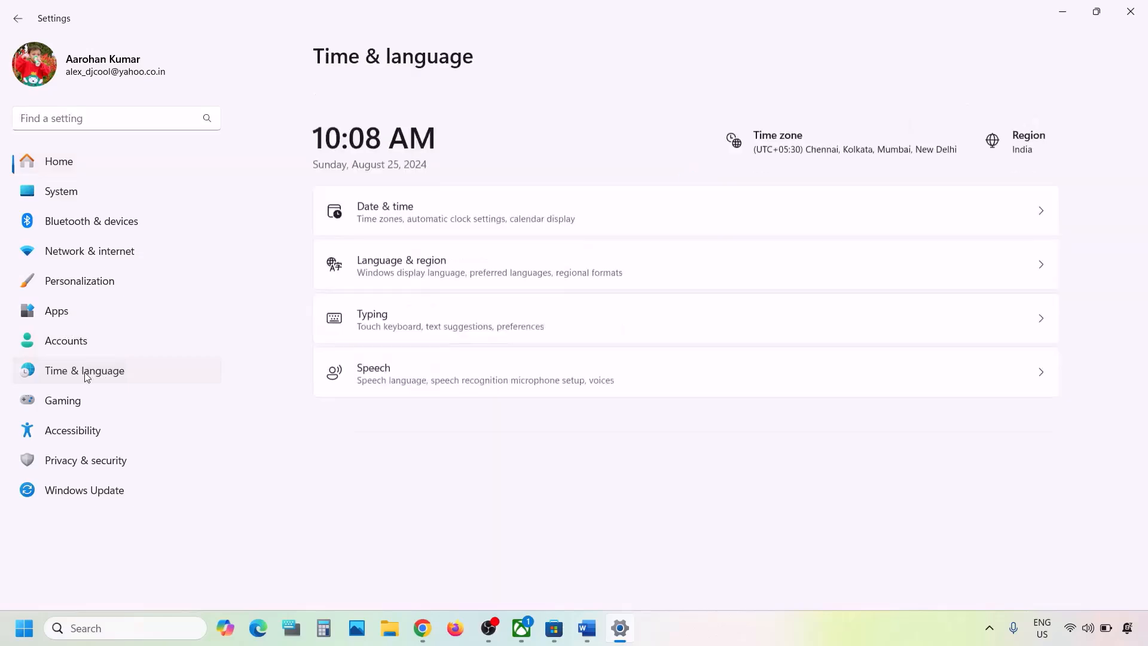
{"action": "left_click", "coordinate": [498, 191]}
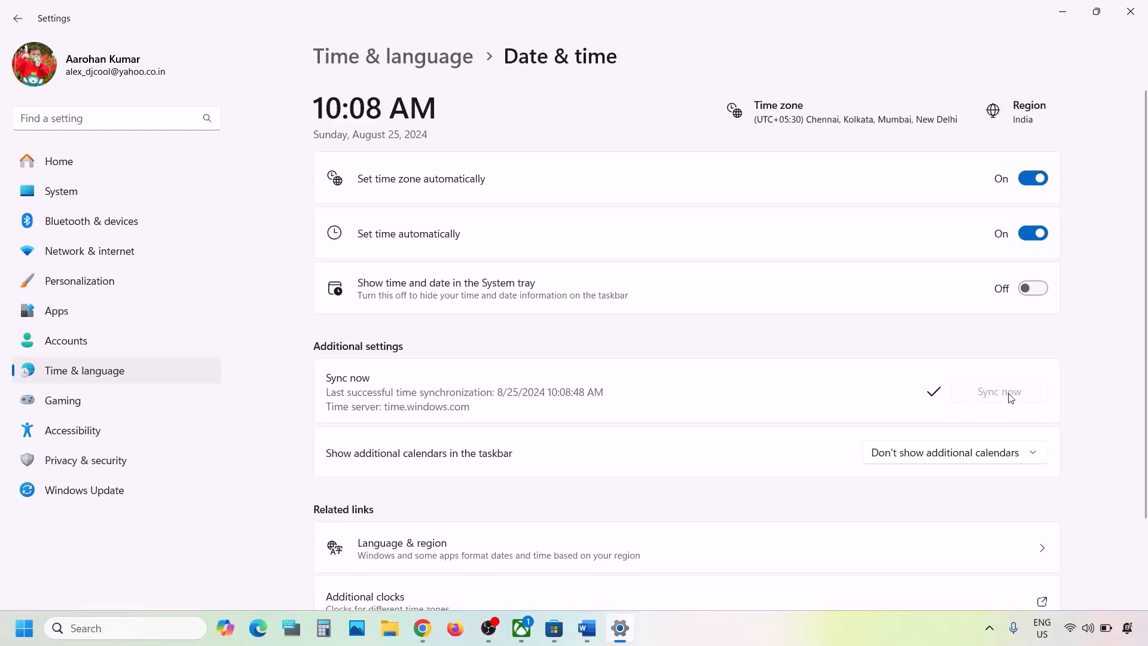
- Confirm the country or region is India under Language & region, then close Settings
{"action": "left_click", "coordinate": [118, 375]}
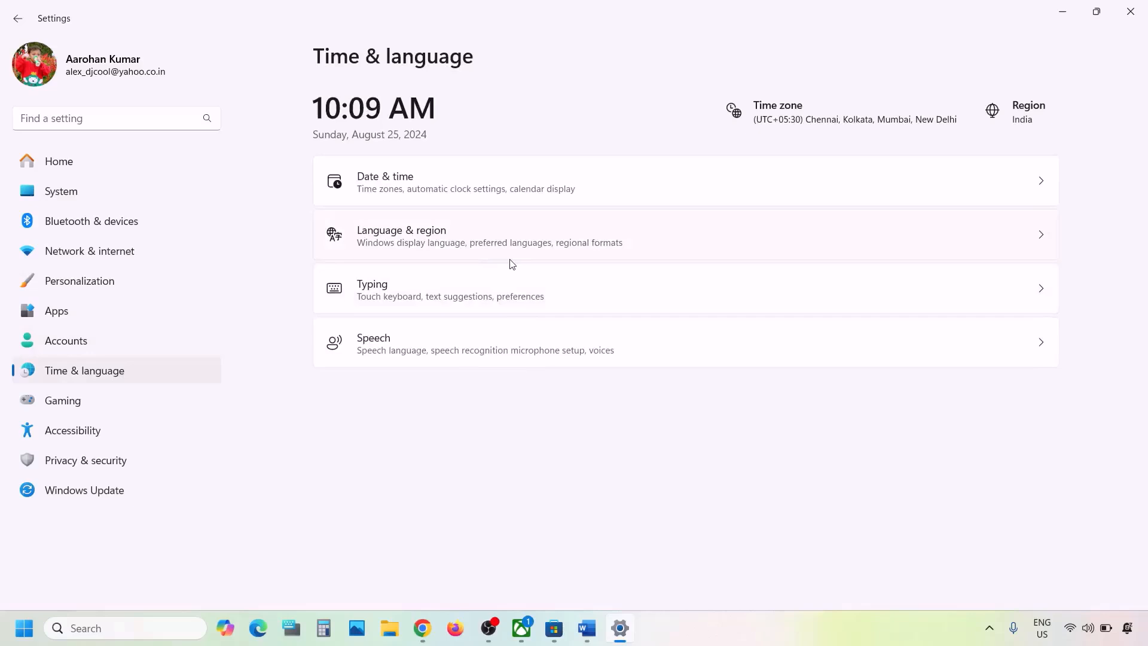
{"action": "left_click", "coordinate": [417, 239]}
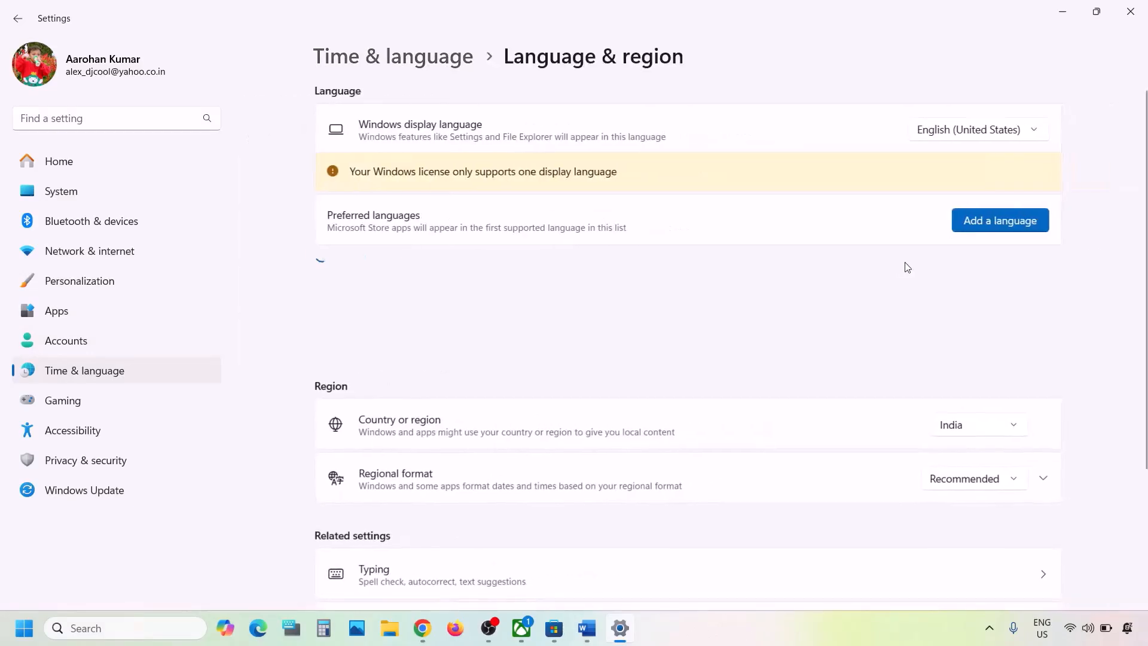
{"action": "left_click", "coordinate": [993, 433]}
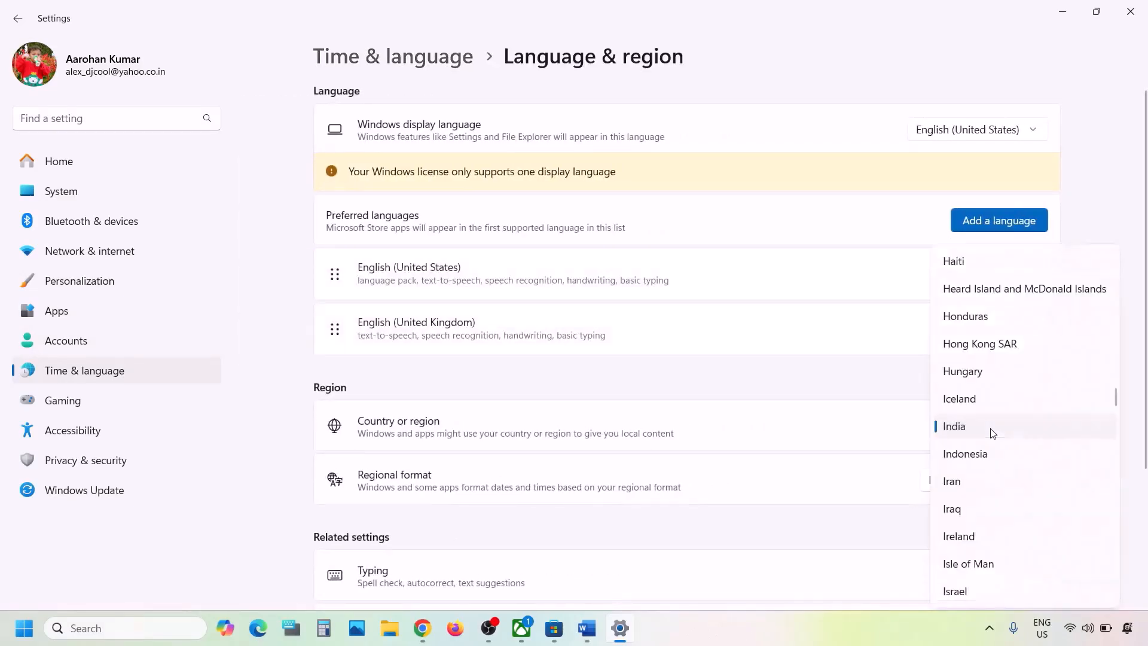
{"action": "left_click", "coordinate": [1135, 303]}
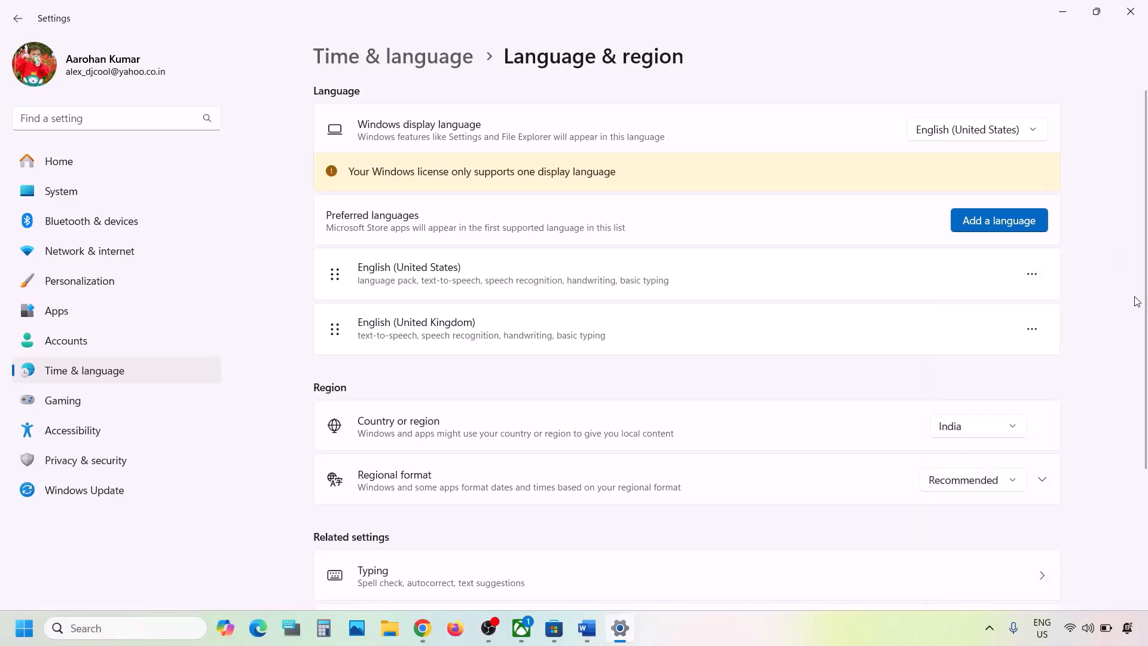
{"action": "left_click", "coordinate": [1123, 18]}
- Review the Step 3 instruction in the Word notes
{"action": "left_click_drag", "start_coordinate": [492, 307], "coordinate": [528, 404]}
{"action": "scroll", "coordinate": [529, 404], "scroll_direction": "down", "scroll_amount": 4}
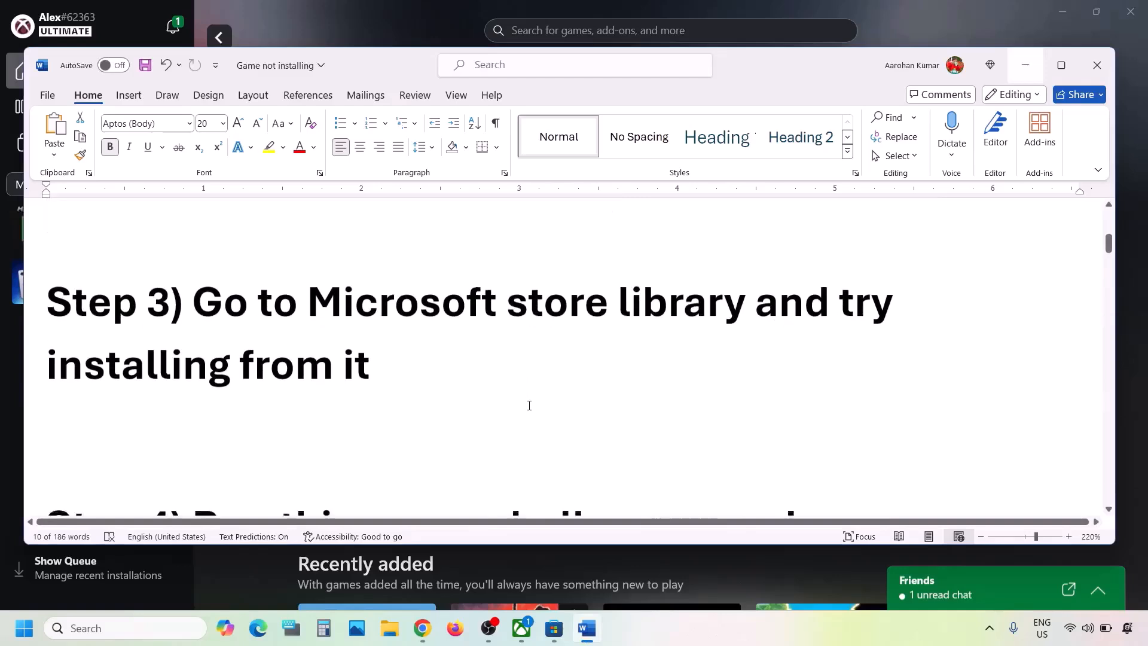
{"action": "left_click_drag", "start_coordinate": [205, 302], "coordinate": [369, 363]}
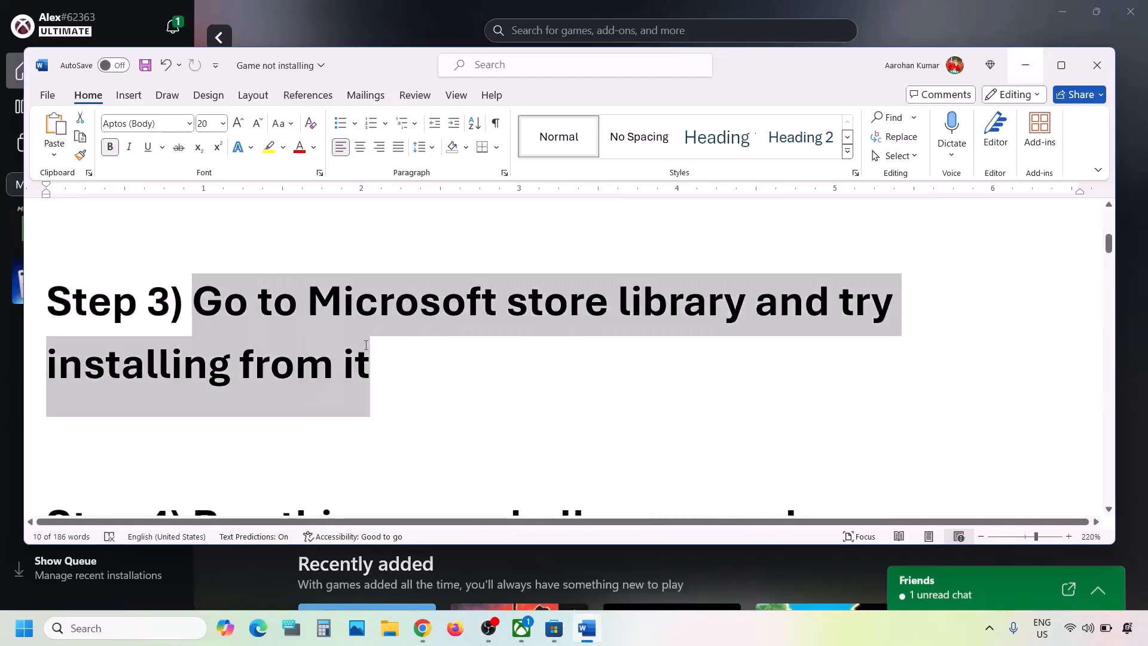
{"action": "left_click", "coordinate": [369, 362]}
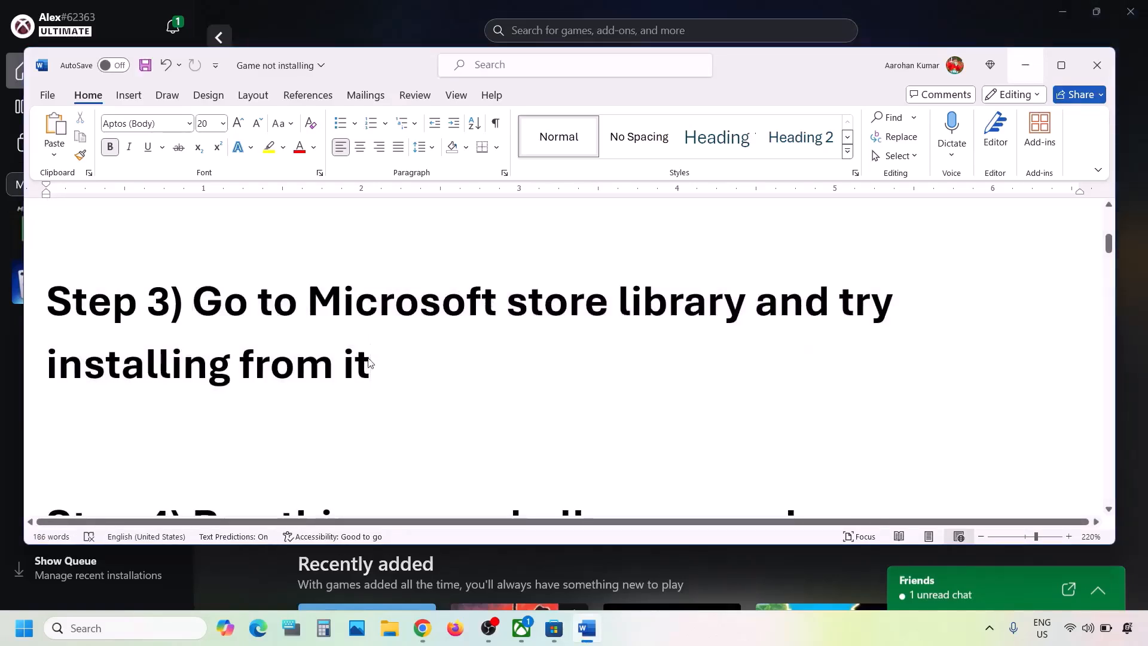
- Show the Microsoft Store Library's Updates & downloads page and minimise the Xbox app
{"action": "left_click", "coordinate": [361, 34]}
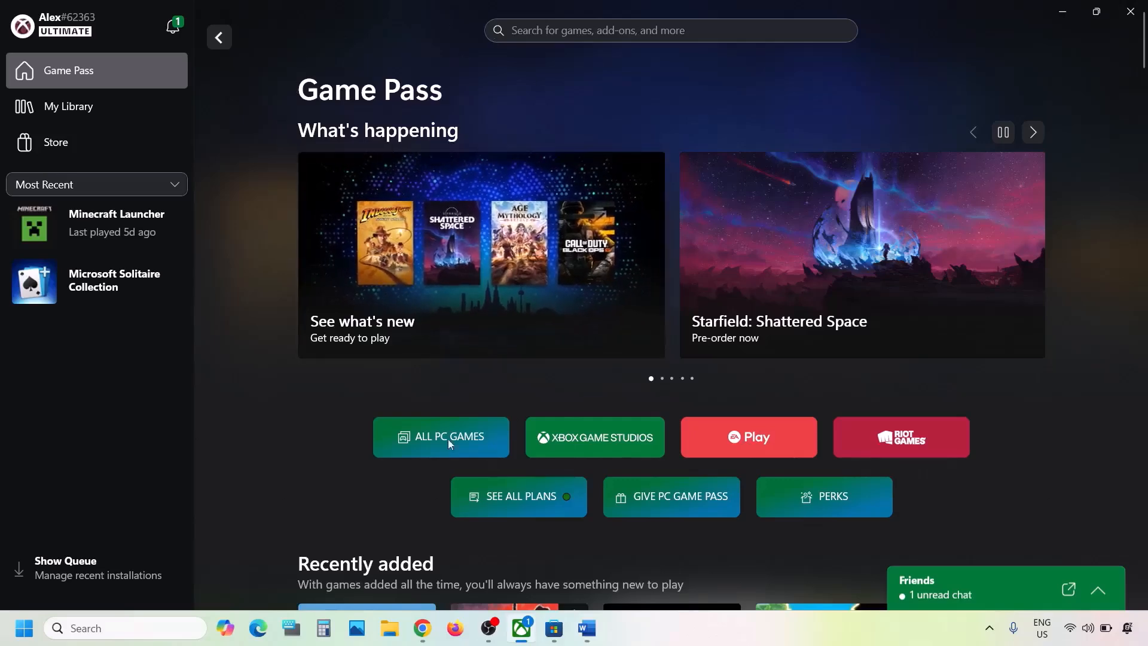
{"action": "left_click", "coordinate": [553, 633]}
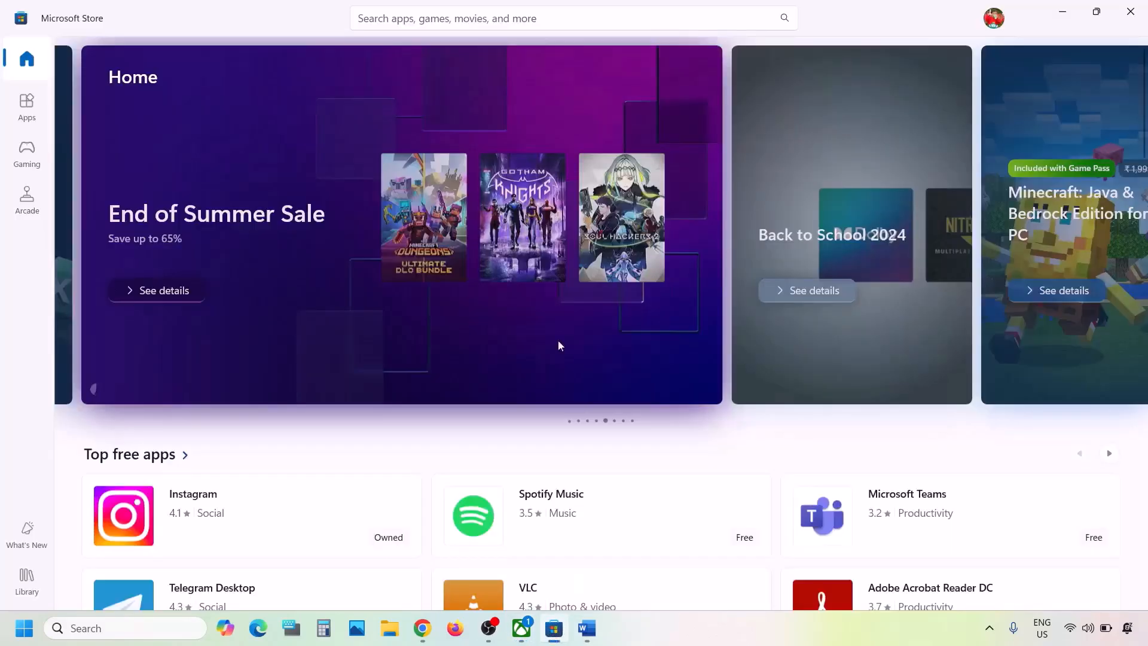
{"action": "left_click", "coordinate": [25, 583]}
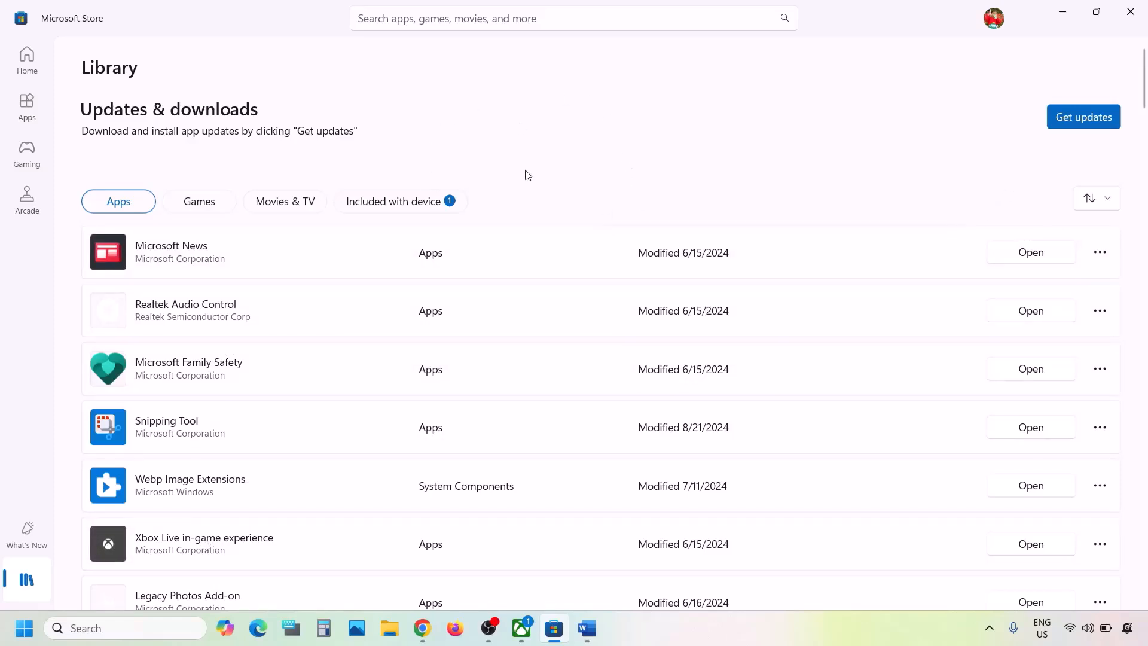
{"action": "left_click", "coordinate": [522, 627]}
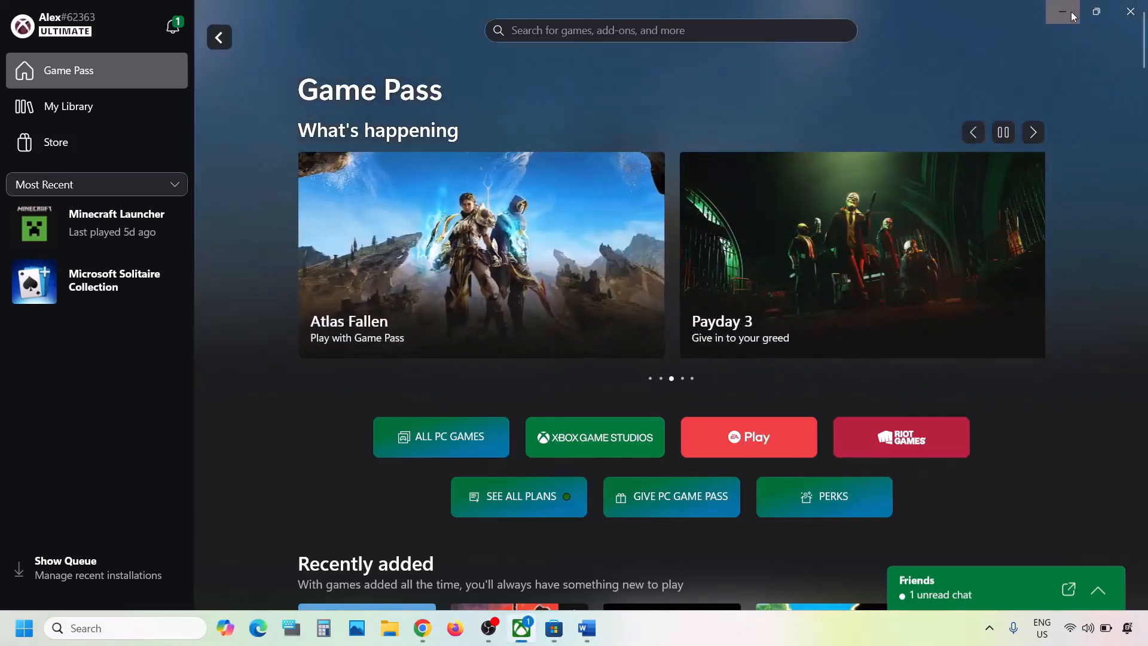
{"action": "left_click", "coordinate": [1071, 12]}
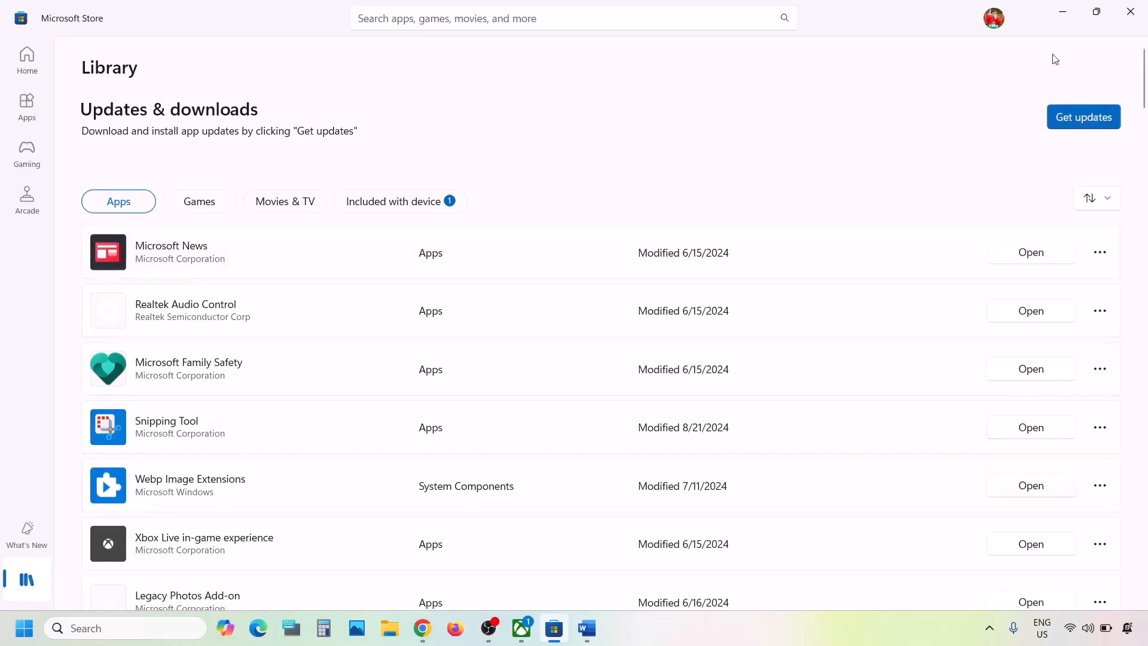
- Copy the Step 4 Get-AppxPackage re-register command from the Word notes
{"action": "left_click", "coordinate": [587, 628]}
{"action": "scroll", "coordinate": [448, 422], "scroll_direction": "down", "scroll_amount": 3}
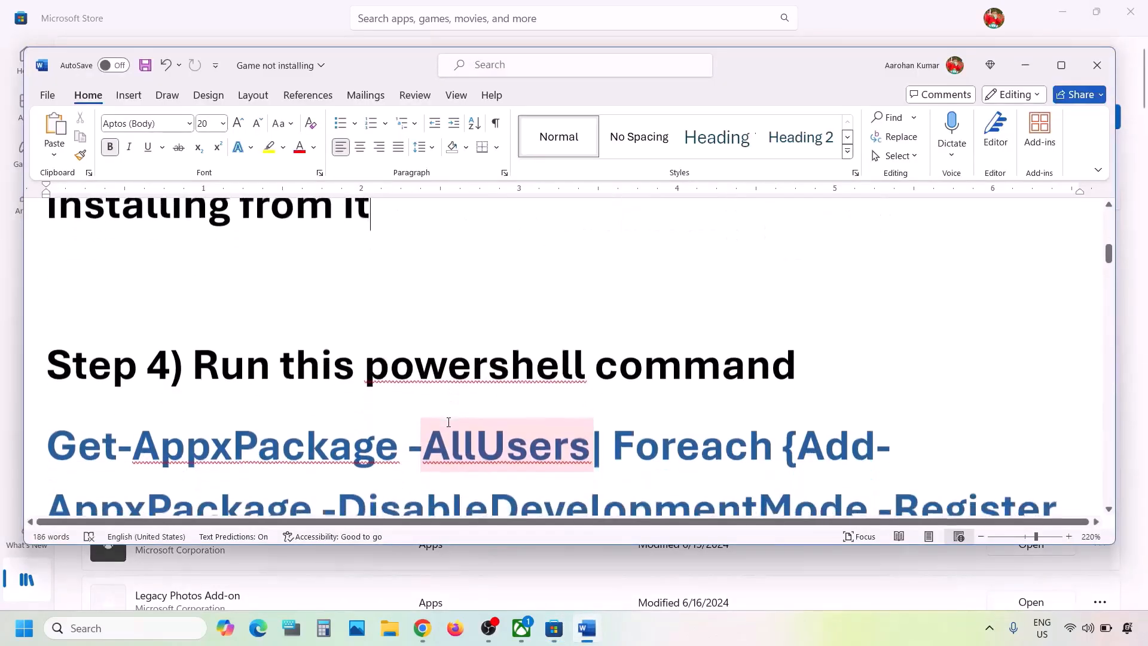
{"action": "scroll", "coordinate": [264, 380], "scroll_direction": "down", "scroll_amount": 1}
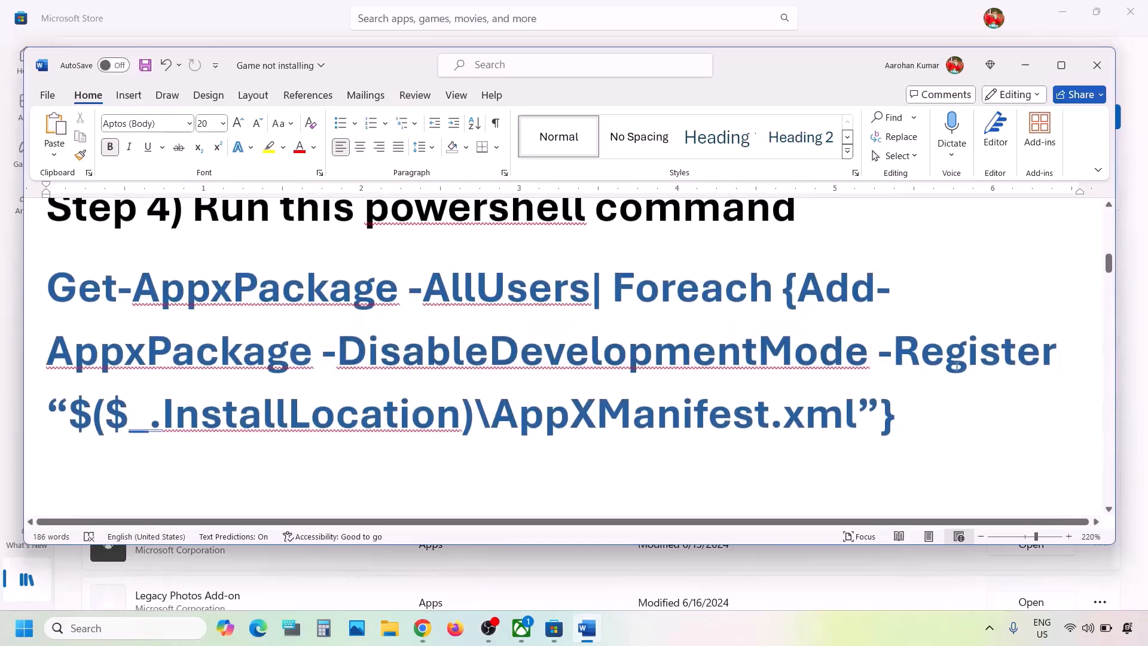
{"action": "left_click_drag", "start_coordinate": [939, 407], "coordinate": [53, 280]}
{"action": "key", "text": "super+c"}
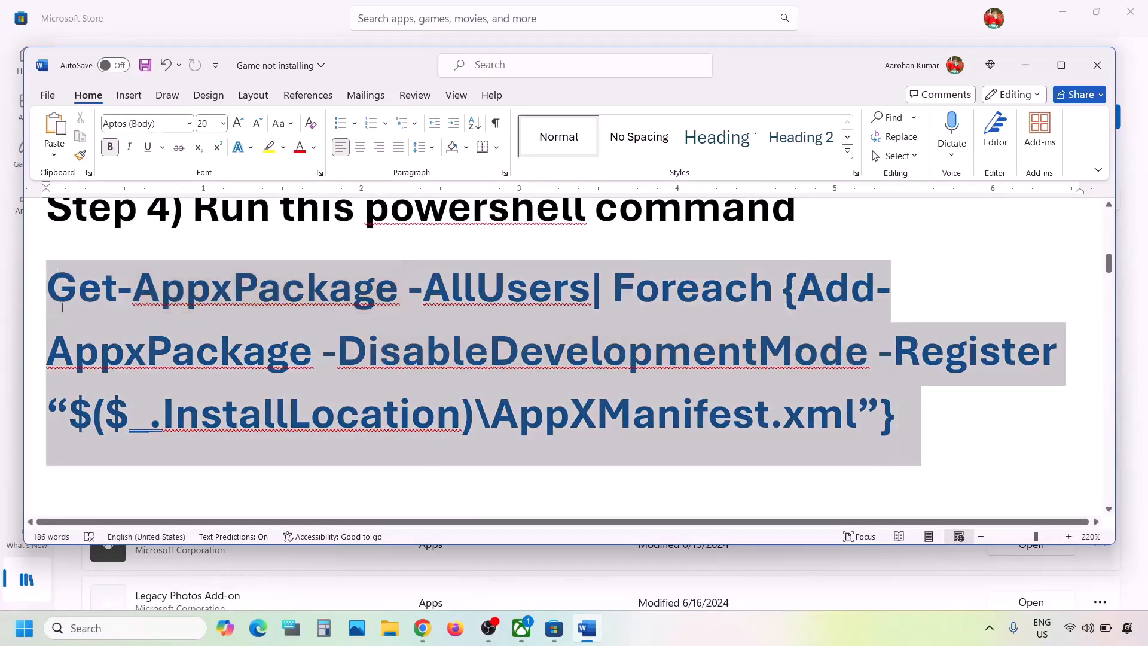
{"action": "right_click", "coordinate": [62, 270]}
{"action": "left_click", "coordinate": [102, 348]}
- Launch Windows PowerShell as administrator via a 'powershell' search
{"action": "left_click", "coordinate": [115, 627]}
{"action": "type", "text": "pow"}
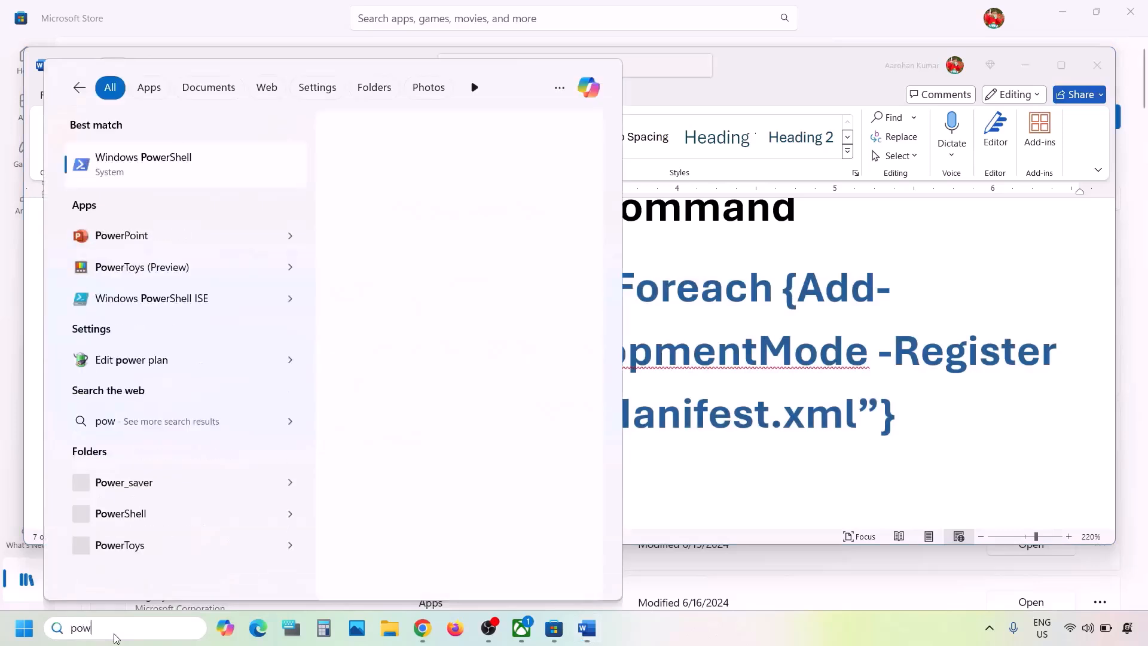
{"action": "type", "text": "ershell"}
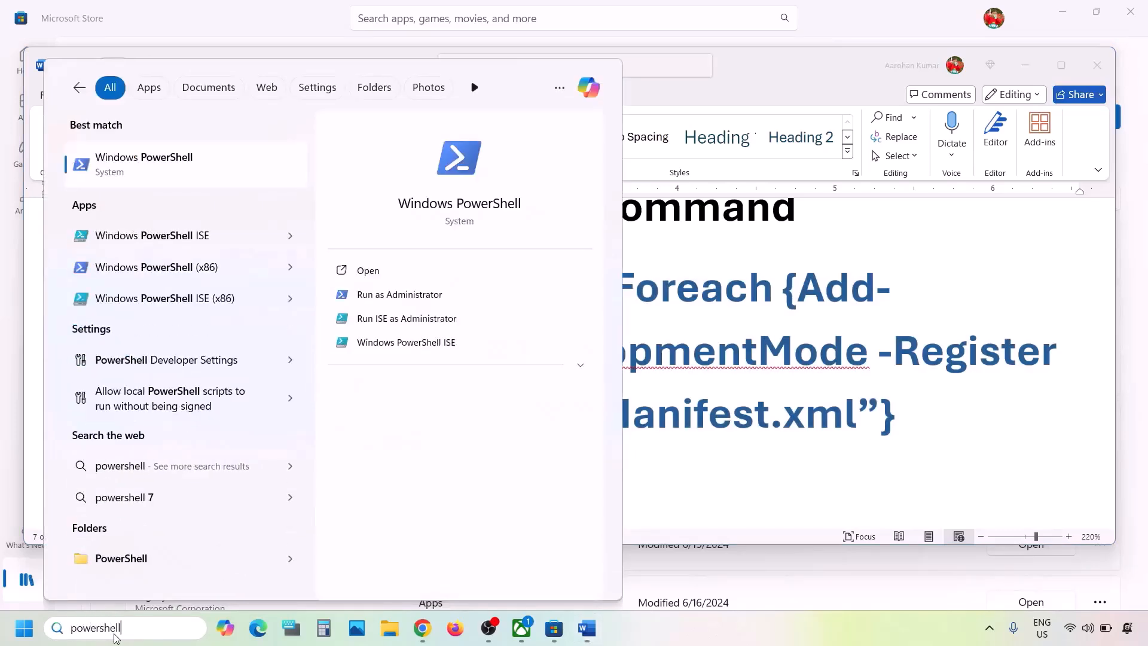
{"action": "right_click", "coordinate": [145, 169]}
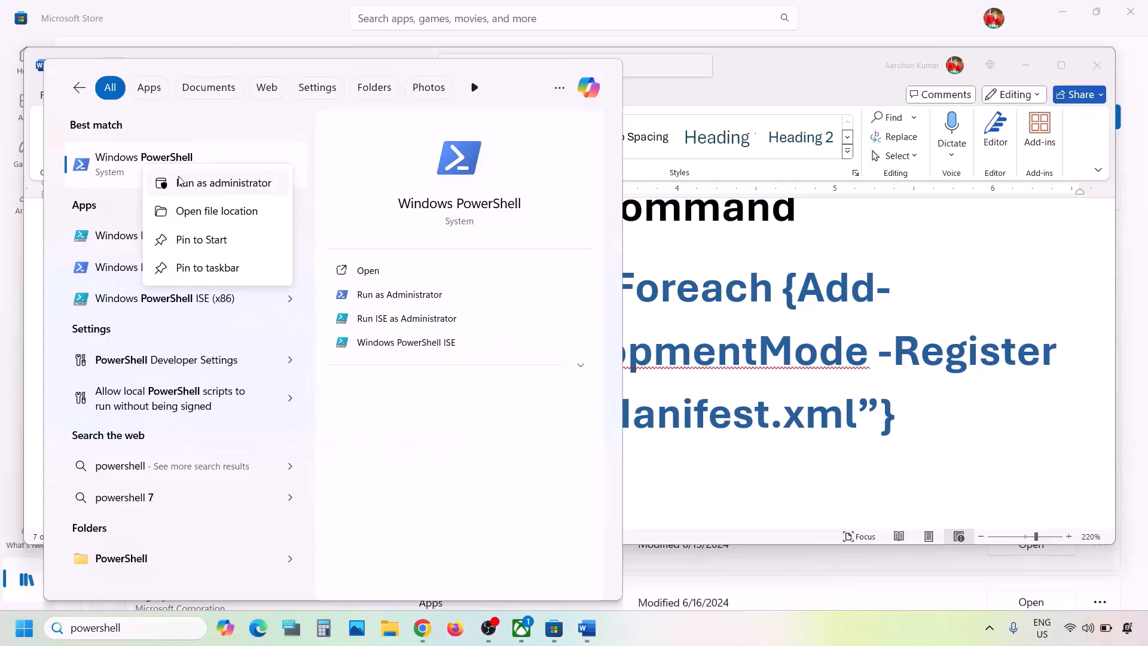
{"action": "left_click", "coordinate": [227, 184]}
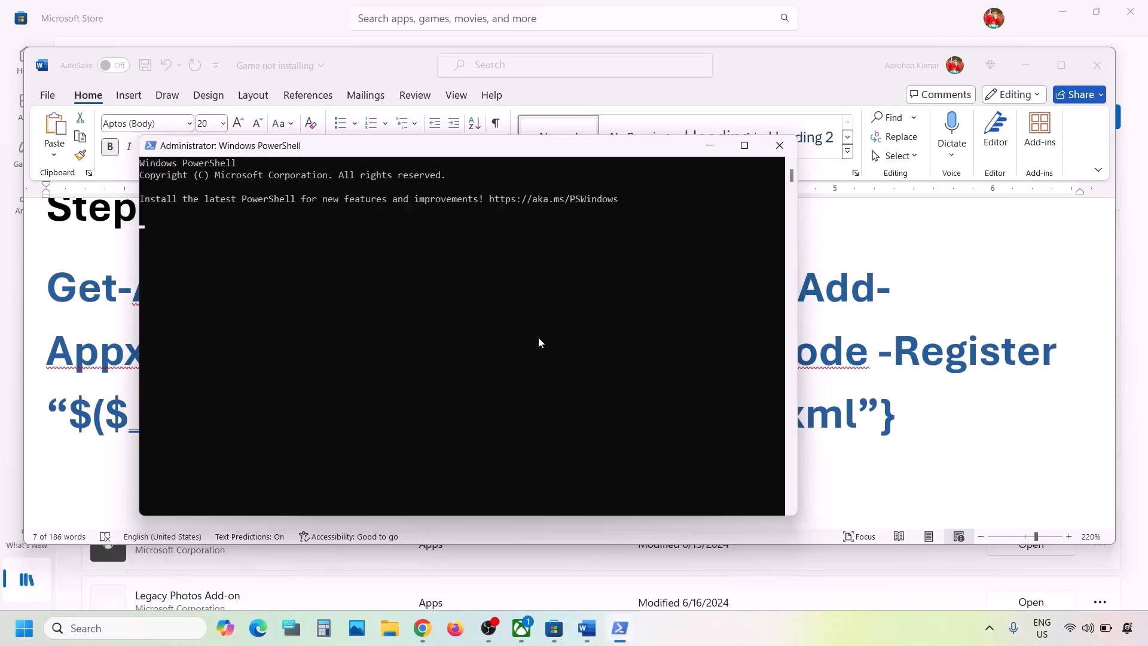
- Paste and run the Get-AppxPackage re-register command in admin PowerShell, then return to Word
{"action": "right_click", "coordinate": [539, 338]}
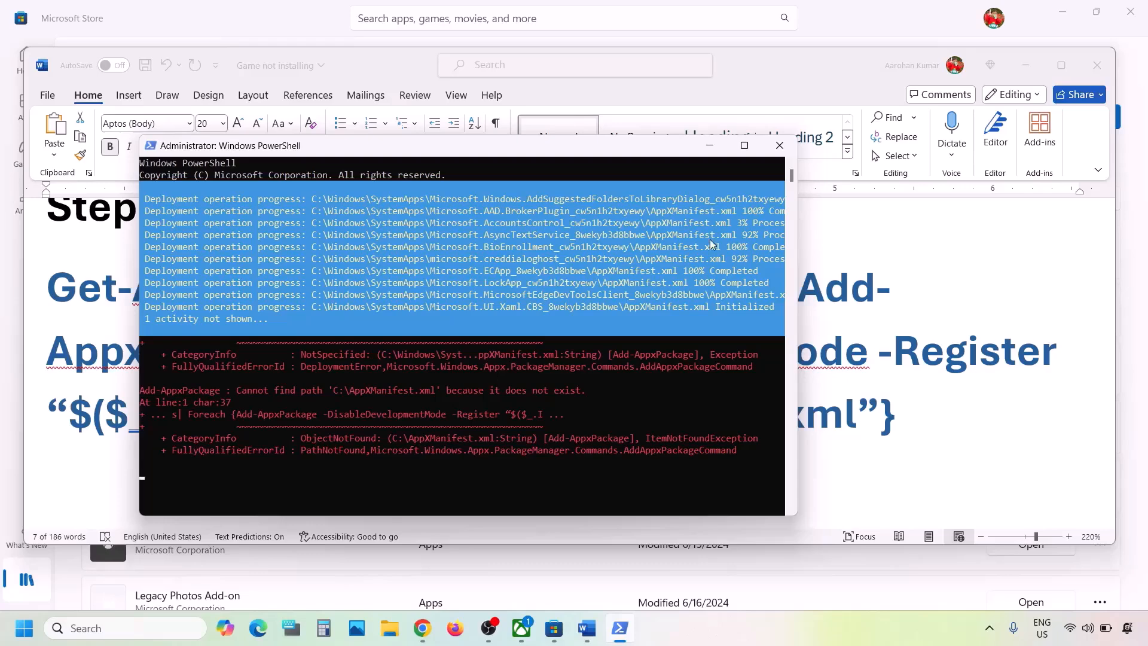
{"action": "left_click", "coordinate": [861, 338]}
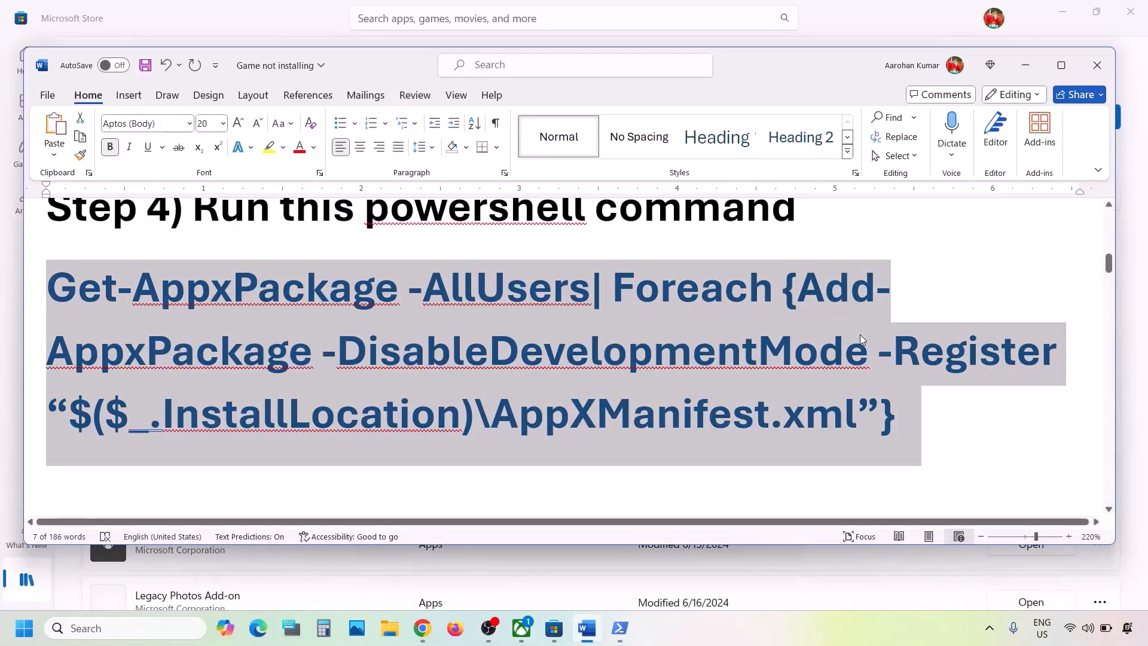
- Open File Explorer and browse into the OS (C:) drive
{"action": "scroll", "coordinate": [618, 366], "scroll_direction": "down", "scroll_amount": 3}
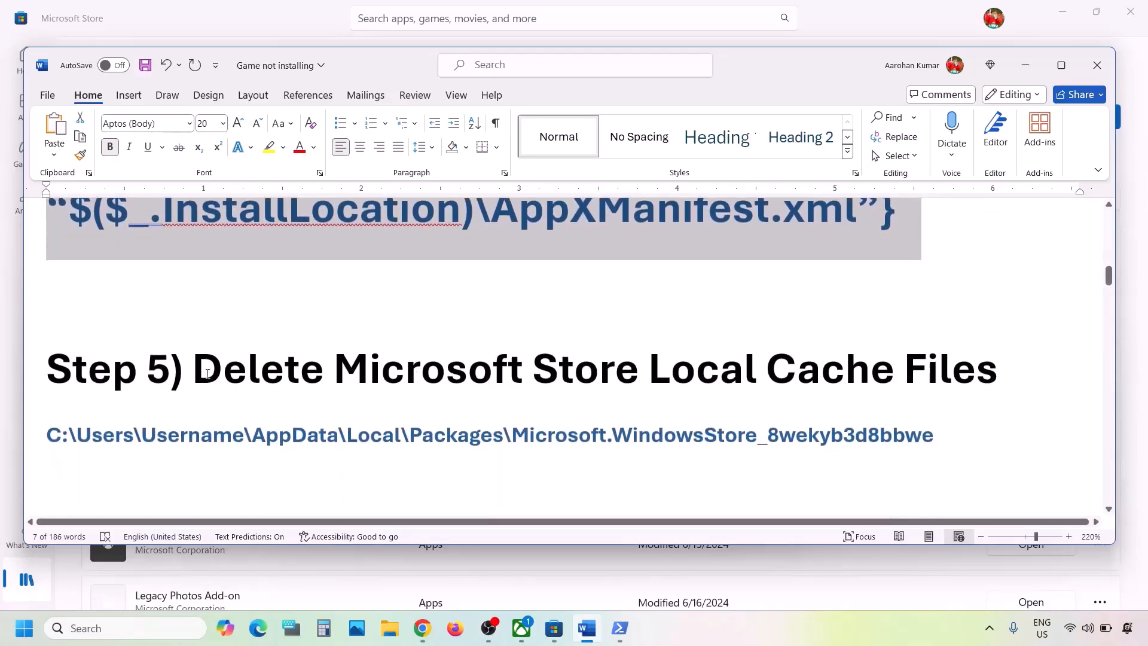
{"action": "left_click_drag", "start_coordinate": [271, 357], "coordinate": [997, 368]}
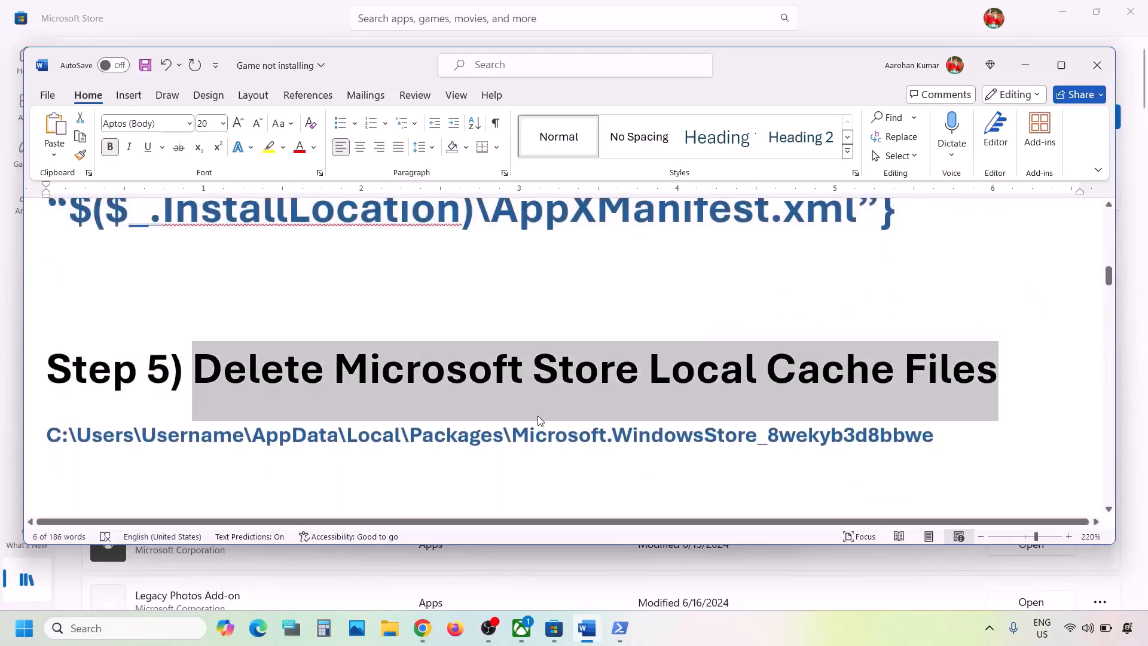
{"action": "left_click", "coordinate": [387, 627]}
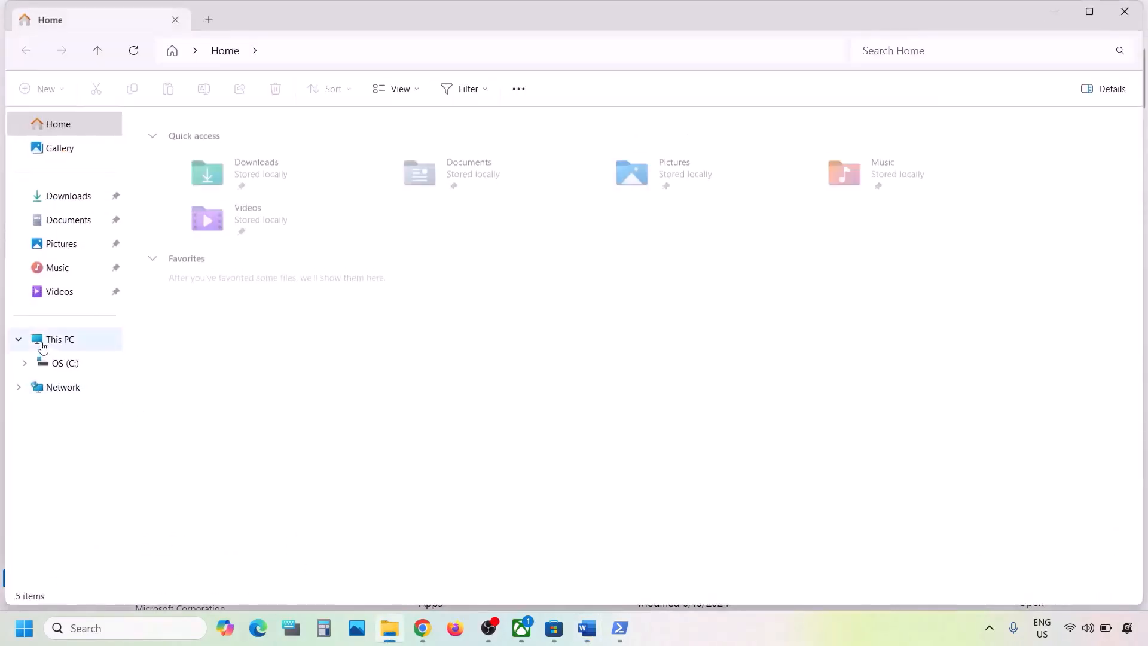
{"action": "left_click", "coordinate": [41, 359]}
{"action": "left_click", "coordinate": [53, 340]}
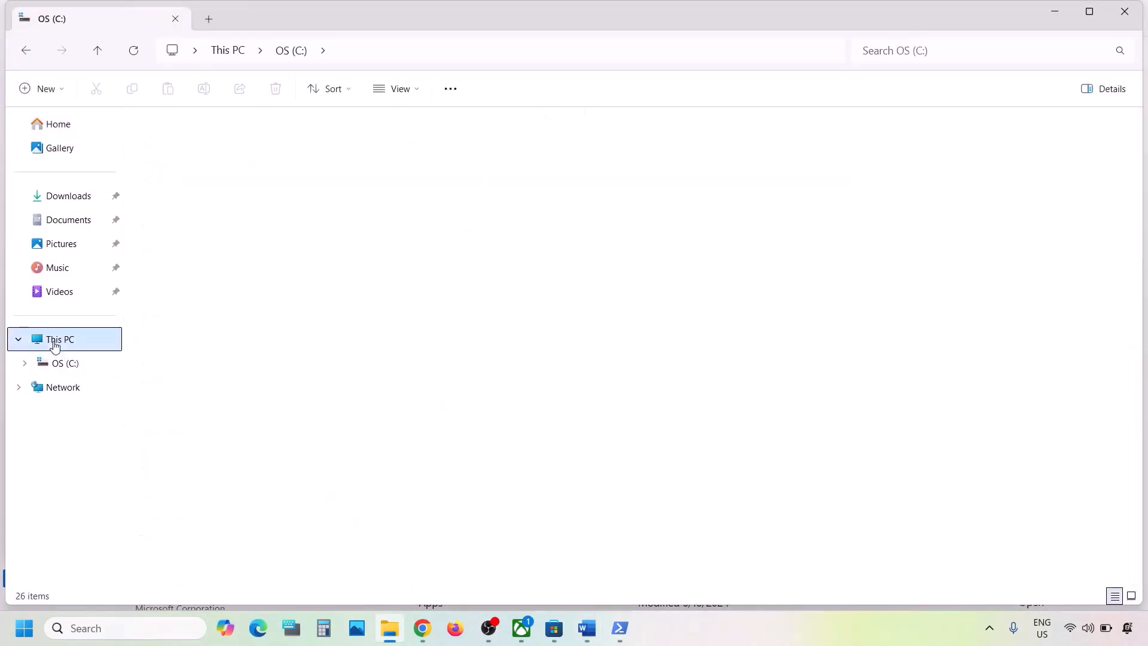
{"action": "double_click", "coordinate": [265, 166]}
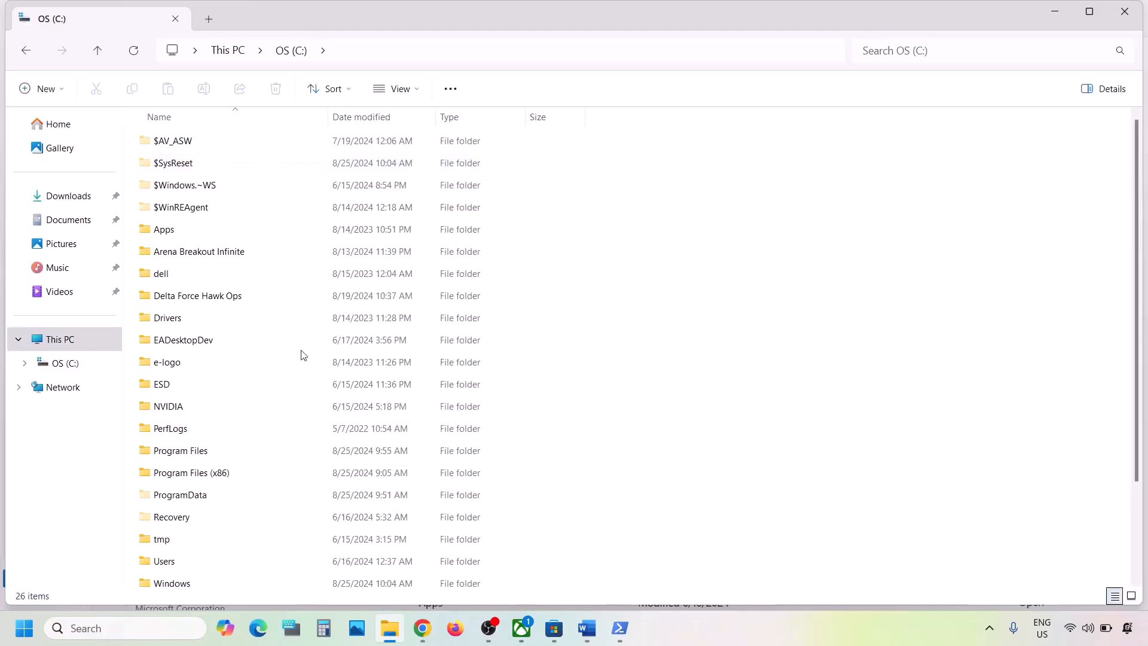
- Open the Users folder and then the user's profile folder
{"action": "scroll", "coordinate": [302, 352], "scroll_direction": "down", "scroll_amount": 2}
{"action": "left_click", "coordinate": [168, 448]}
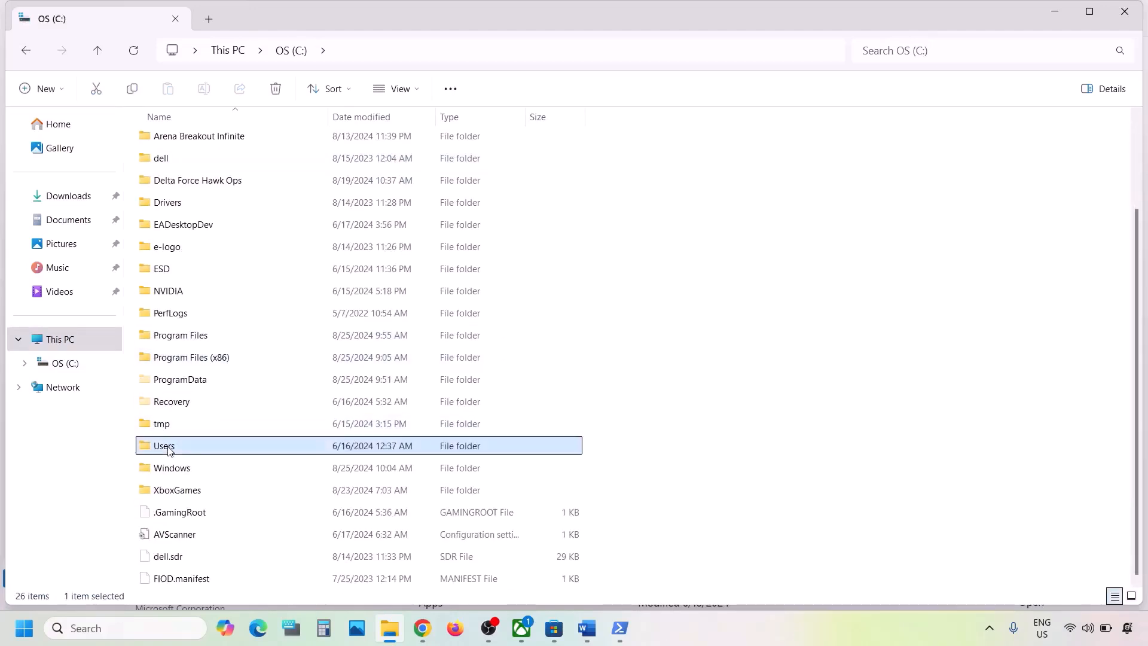
{"action": "double_click", "coordinate": [199, 450]}
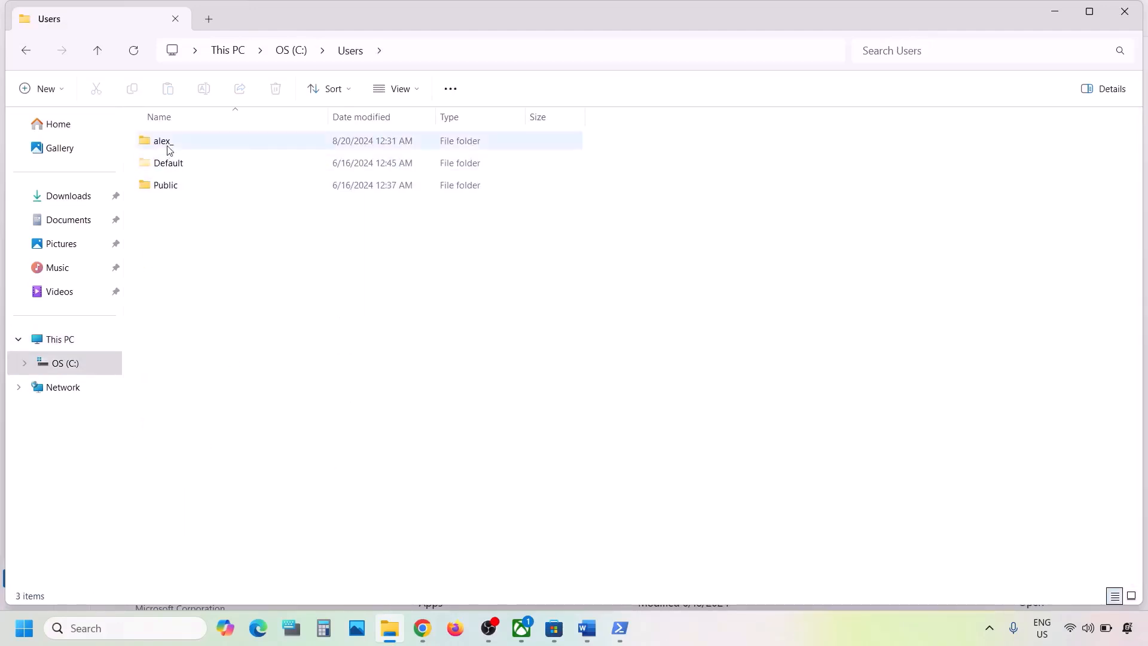
{"action": "left_click", "coordinate": [197, 145]}
{"action": "double_click", "coordinate": [204, 144]}
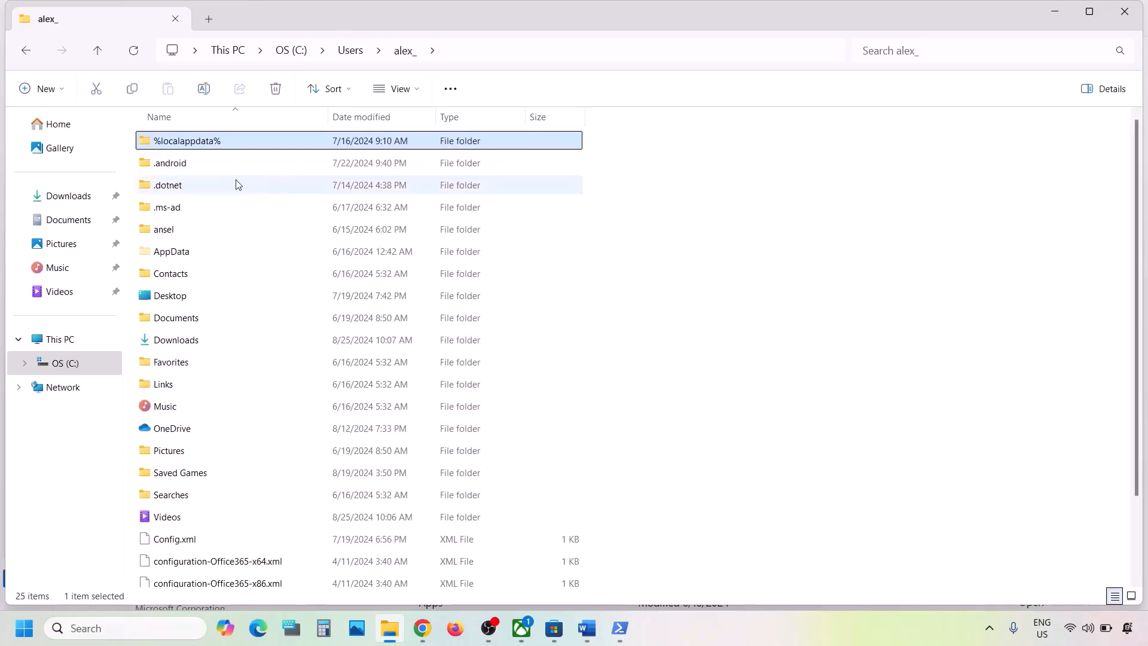
- Show hidden items and go into AppData > Local > Packages
{"action": "left_click", "coordinate": [166, 255]}
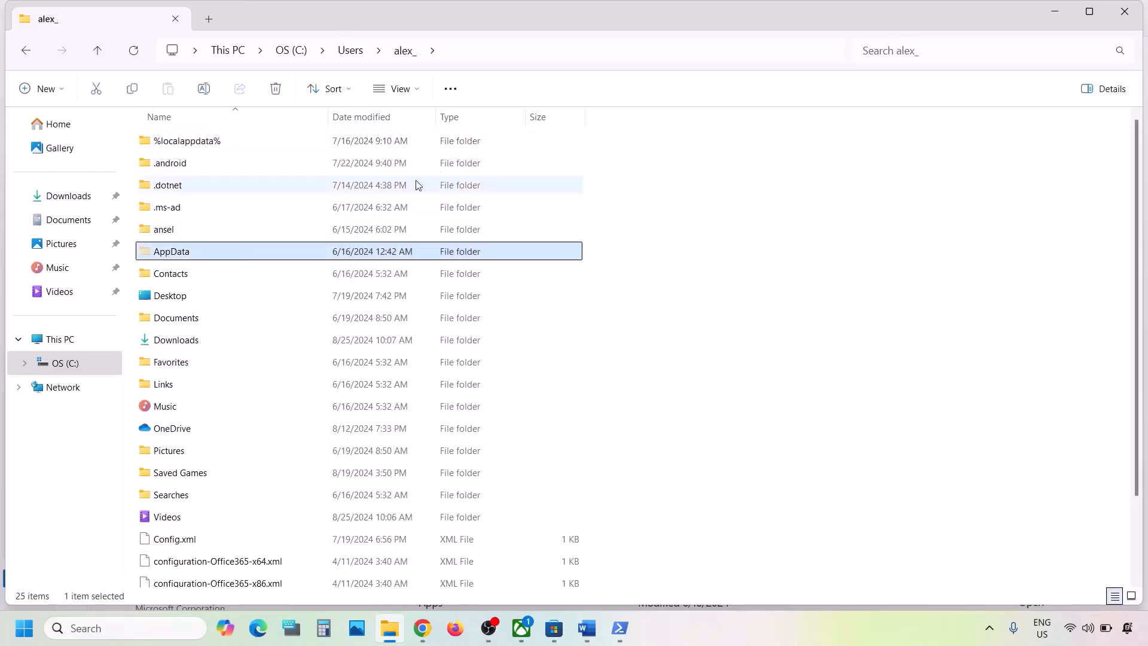
{"action": "left_click", "coordinate": [422, 90]}
{"action": "mouse_move", "coordinate": [399, 371]}
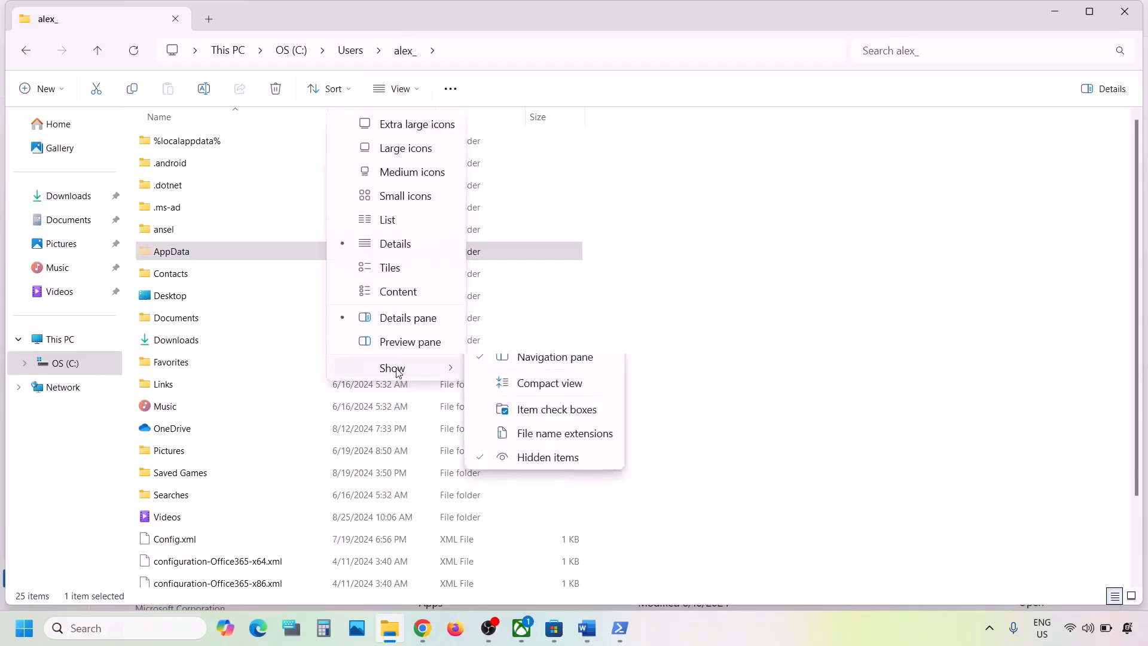
{"action": "left_click", "coordinate": [171, 253]}
{"action": "double_click", "coordinate": [173, 254]}
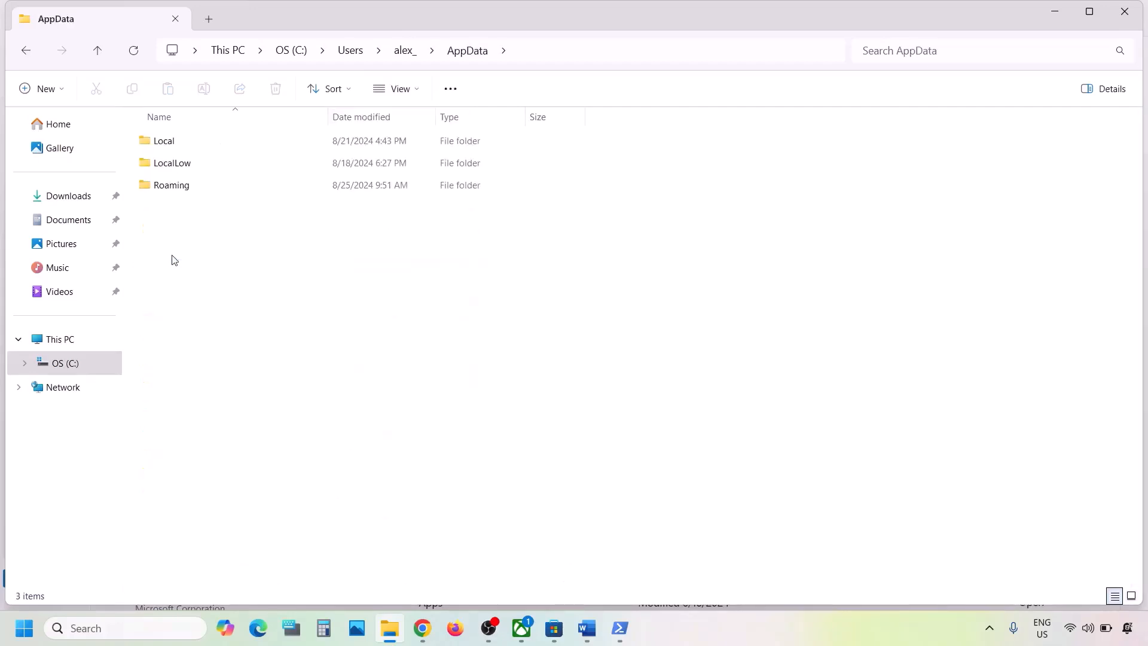
{"action": "double_click", "coordinate": [163, 148]}
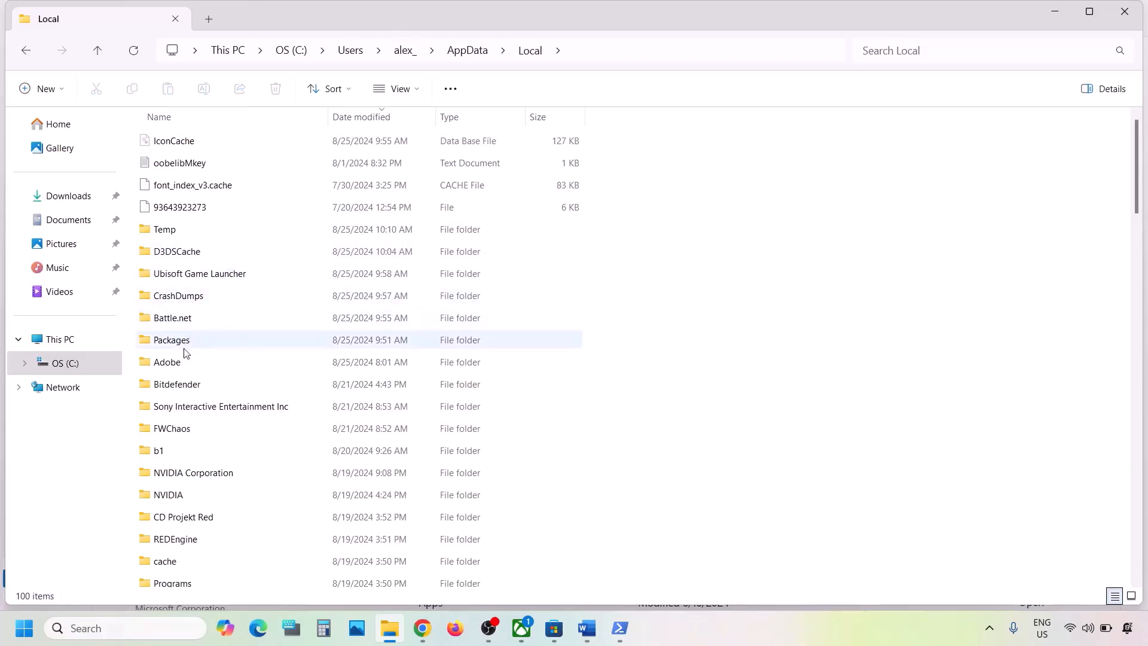
{"action": "left_click", "coordinate": [182, 345]}
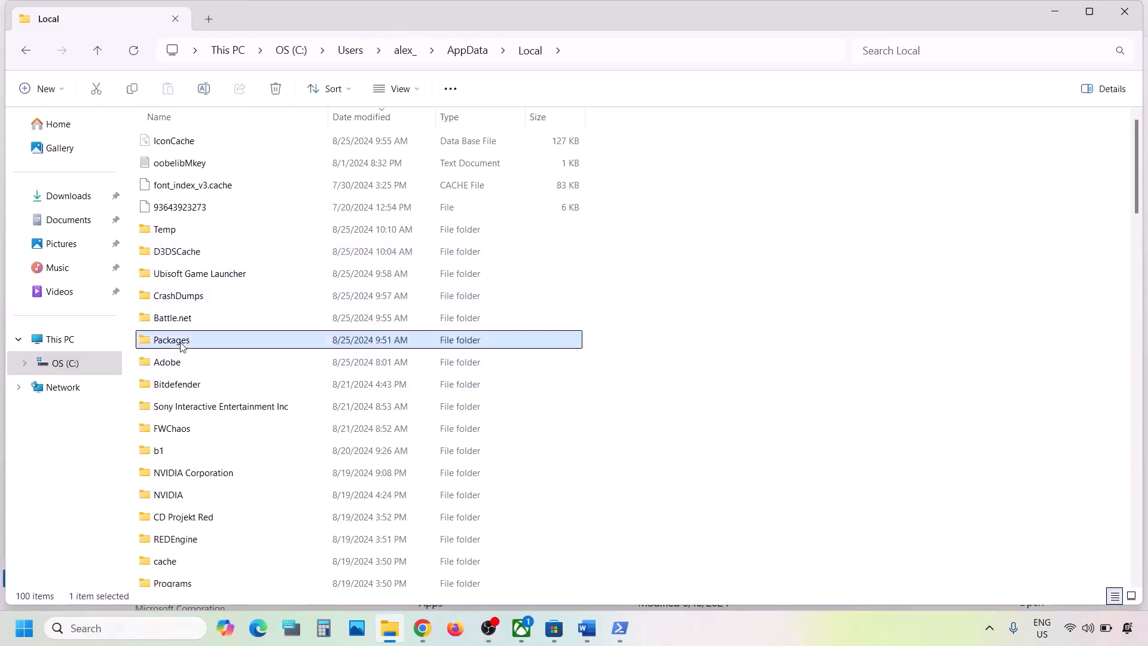
{"action": "double_click", "coordinate": [181, 346]}
- Look up the Microsoft.WindowsStore_8wekyb3d8bbwe folder name in the Word guide
{"action": "scroll", "coordinate": [280, 356], "scroll_direction": "down", "scroll_amount": 3}
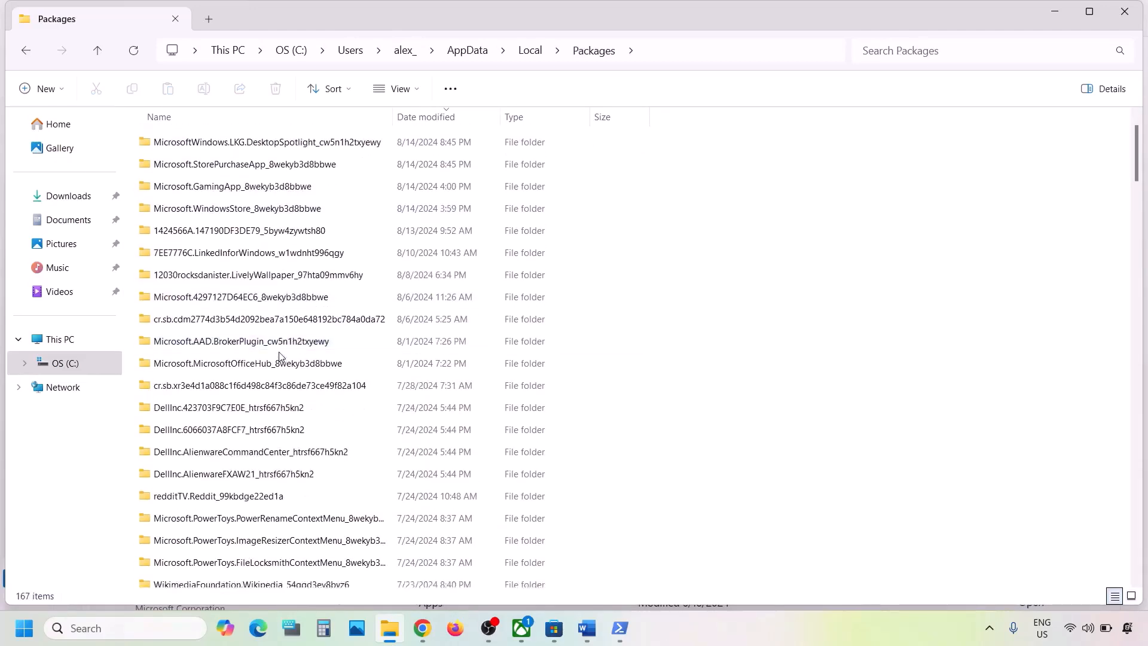
{"action": "scroll", "coordinate": [279, 355], "scroll_direction": "down", "scroll_amount": 7}
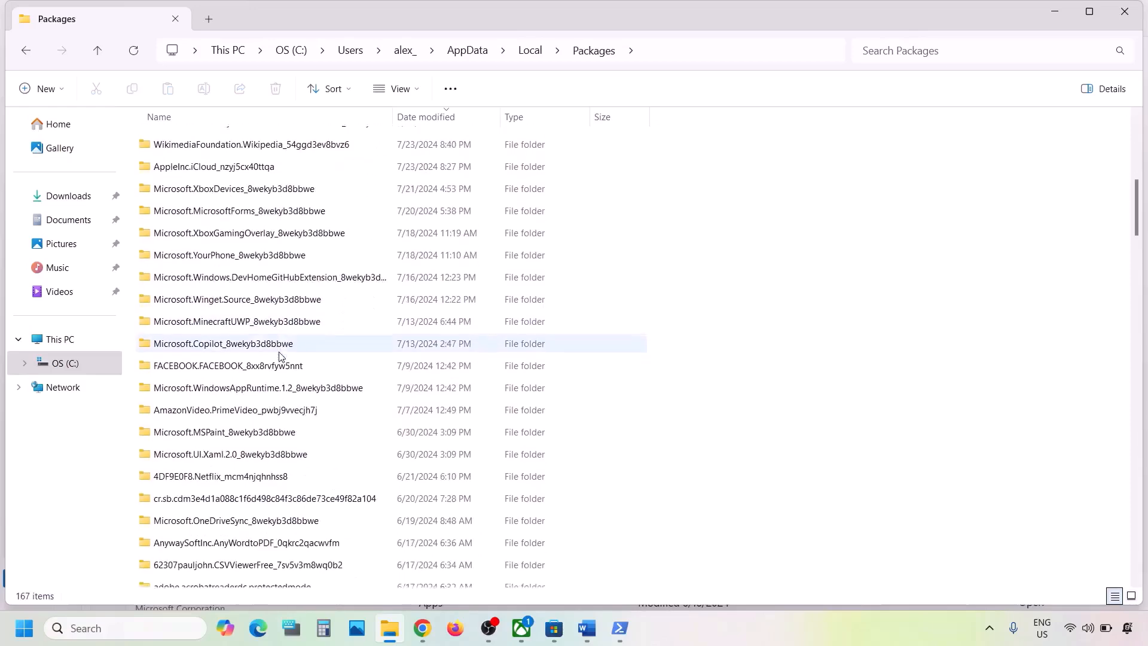
{"action": "scroll", "coordinate": [279, 356], "scroll_direction": "down", "scroll_amount": 4}
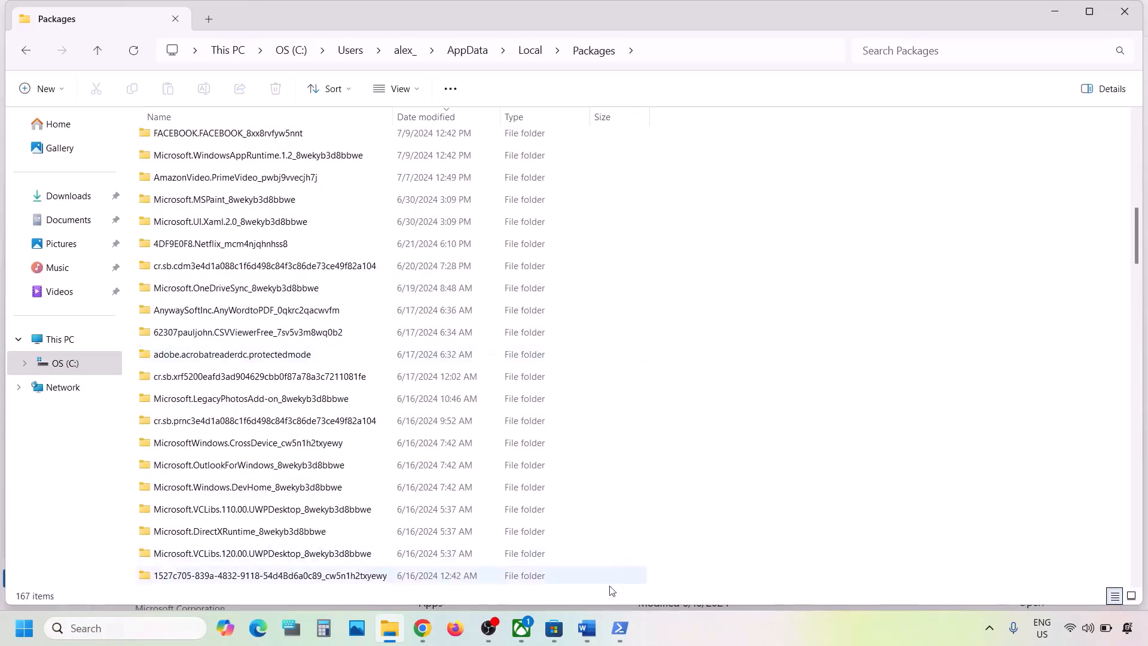
{"action": "left_click", "coordinate": [587, 627]}
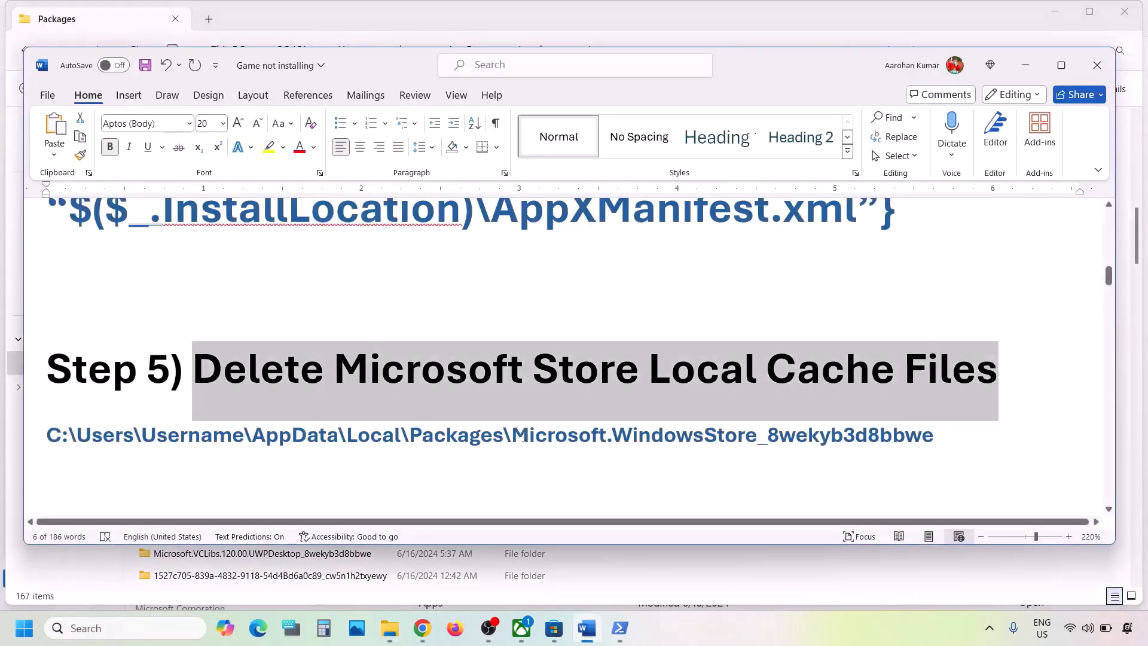
{"action": "left_click_drag", "start_coordinate": [524, 436], "coordinate": [934, 436]}
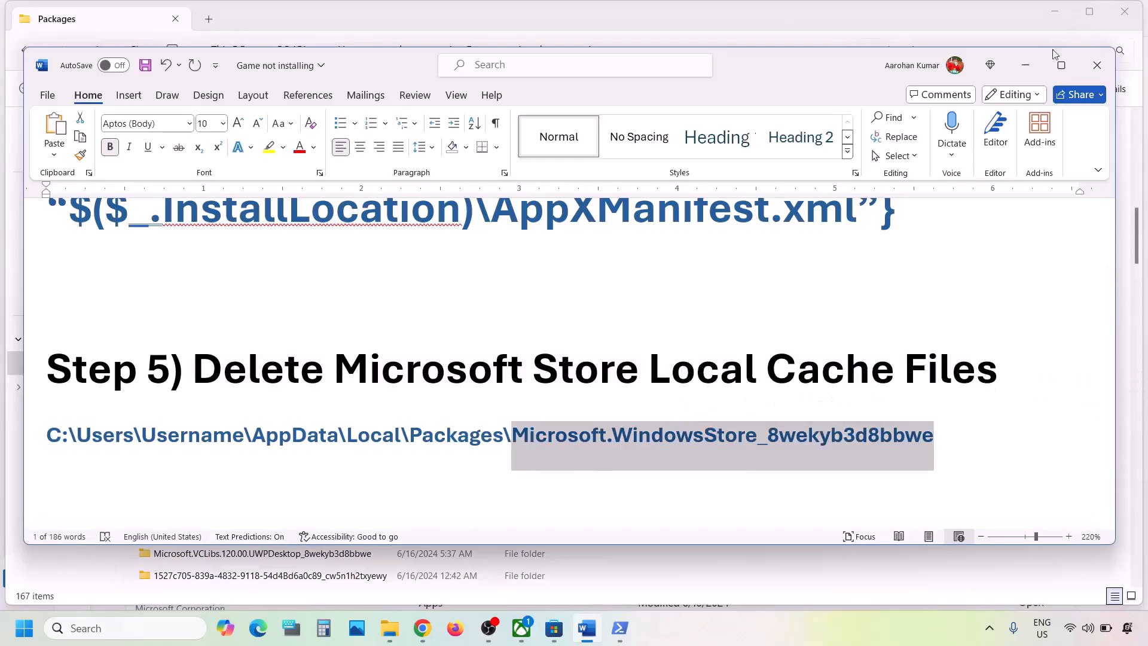
{"action": "left_click", "coordinate": [1024, 65]}
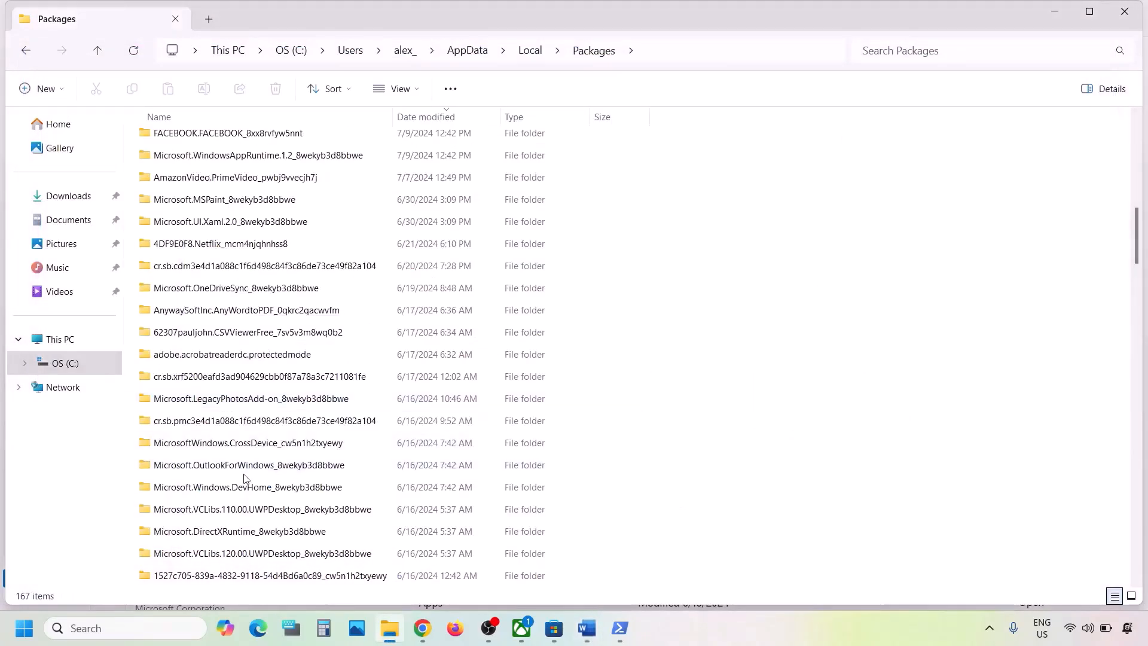
- Open the Microsoft.WindowsStore_8wekyb3d8bbwe package folder in Packages
{"action": "scroll", "coordinate": [244, 479], "scroll_direction": "down", "scroll_amount": 7}
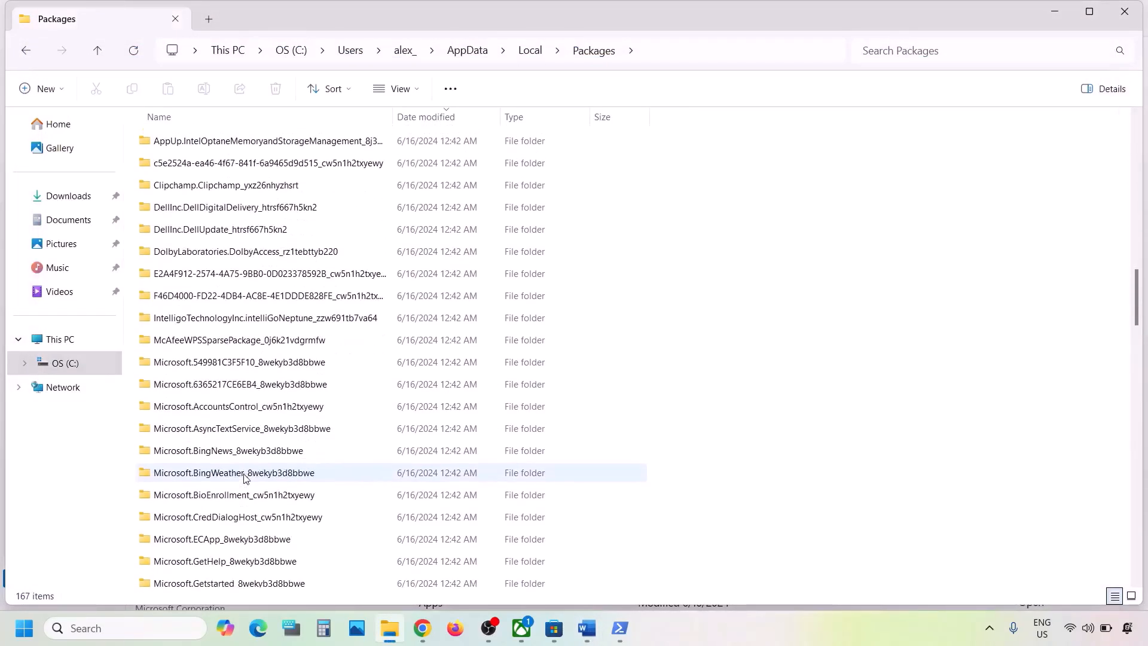
{"action": "scroll", "coordinate": [244, 479], "scroll_direction": "down", "scroll_amount": 5}
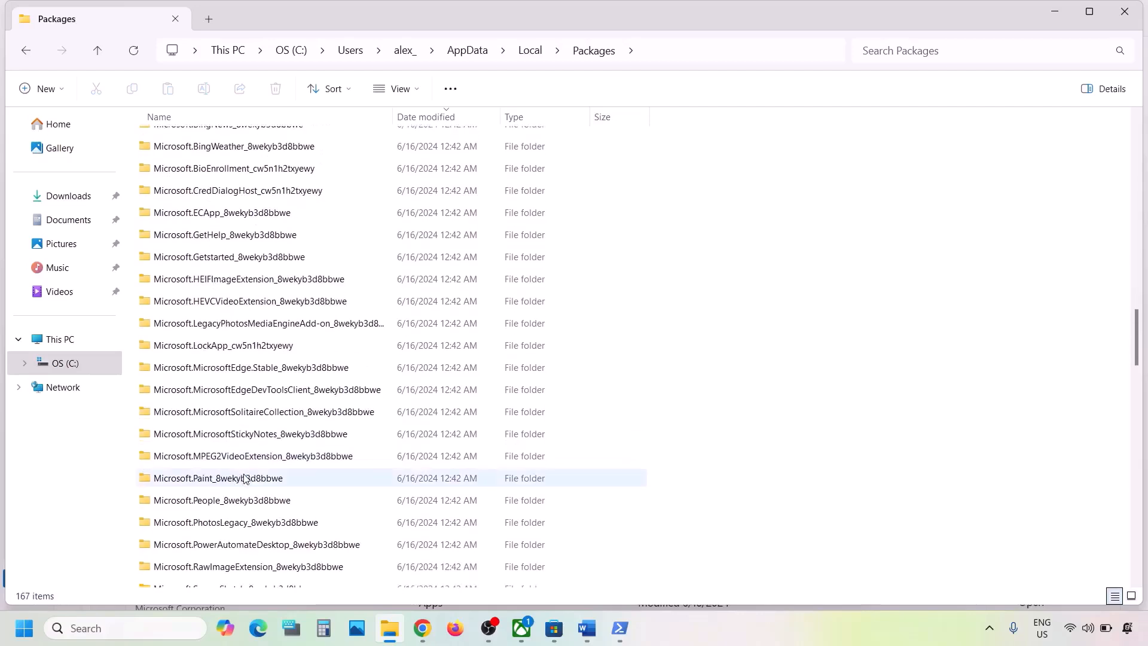
{"action": "scroll", "coordinate": [244, 478], "scroll_direction": "down", "scroll_amount": 5}
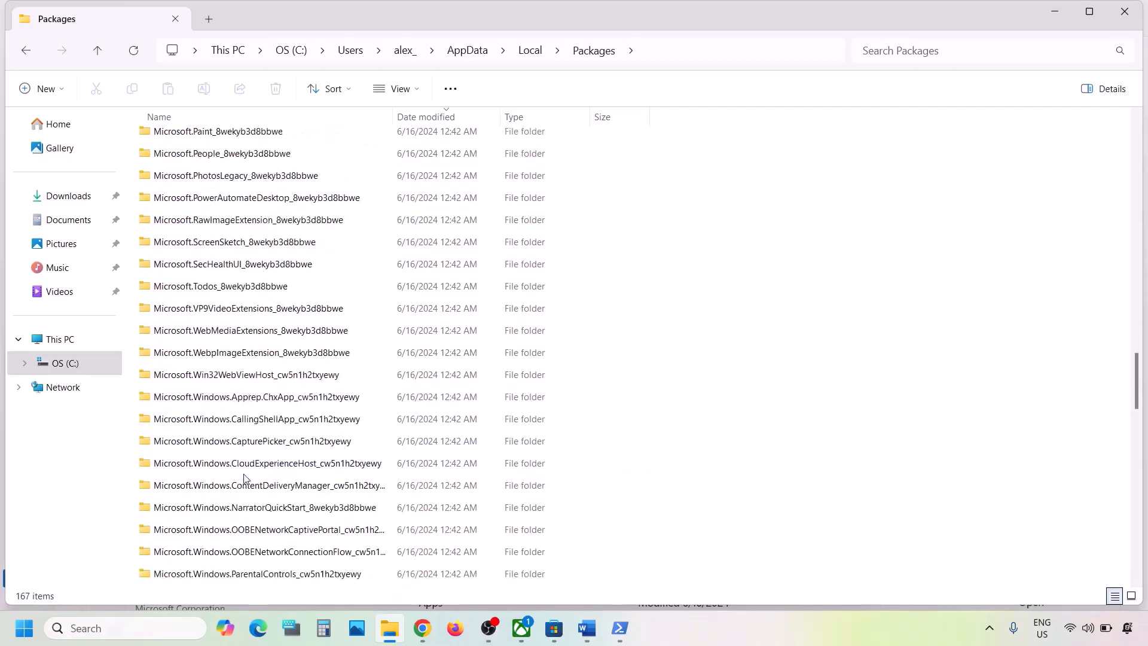
{"action": "scroll", "coordinate": [244, 479], "scroll_direction": "down", "scroll_amount": 6}
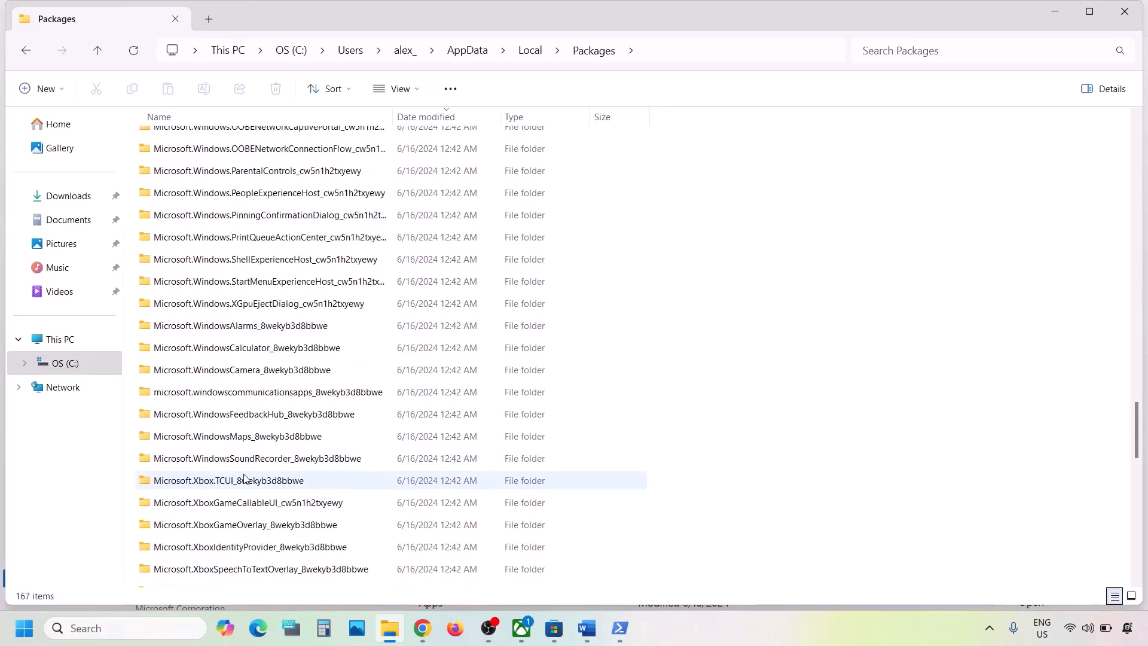
{"action": "scroll", "coordinate": [244, 478], "scroll_direction": "down", "scroll_amount": 1}
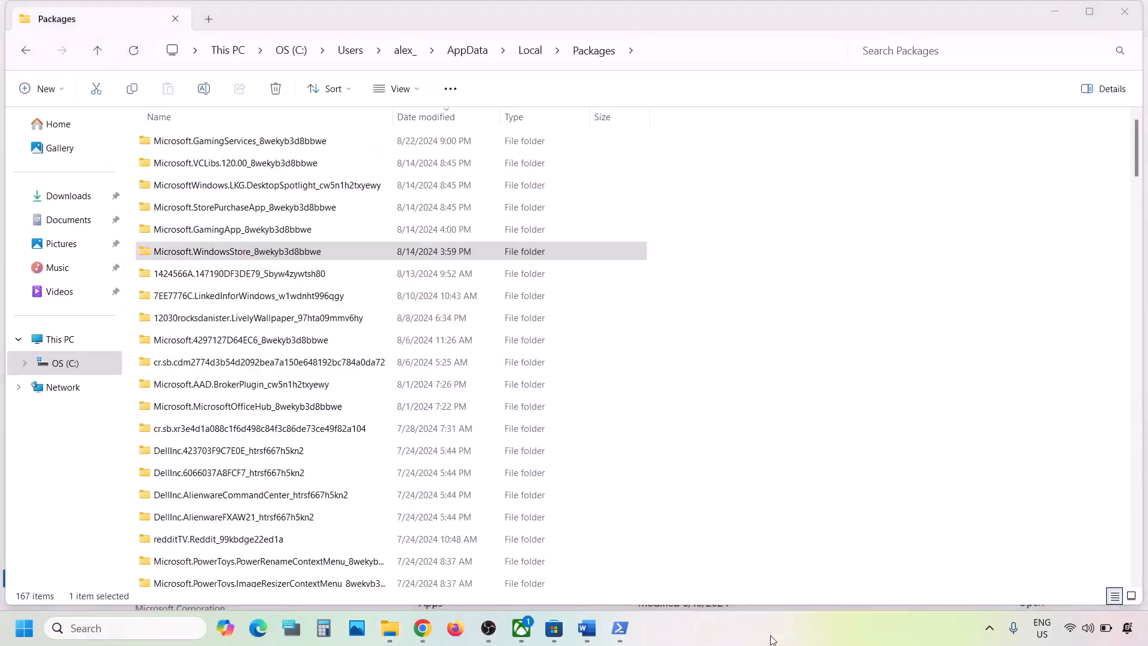
{"action": "left_click", "coordinate": [199, 255]}
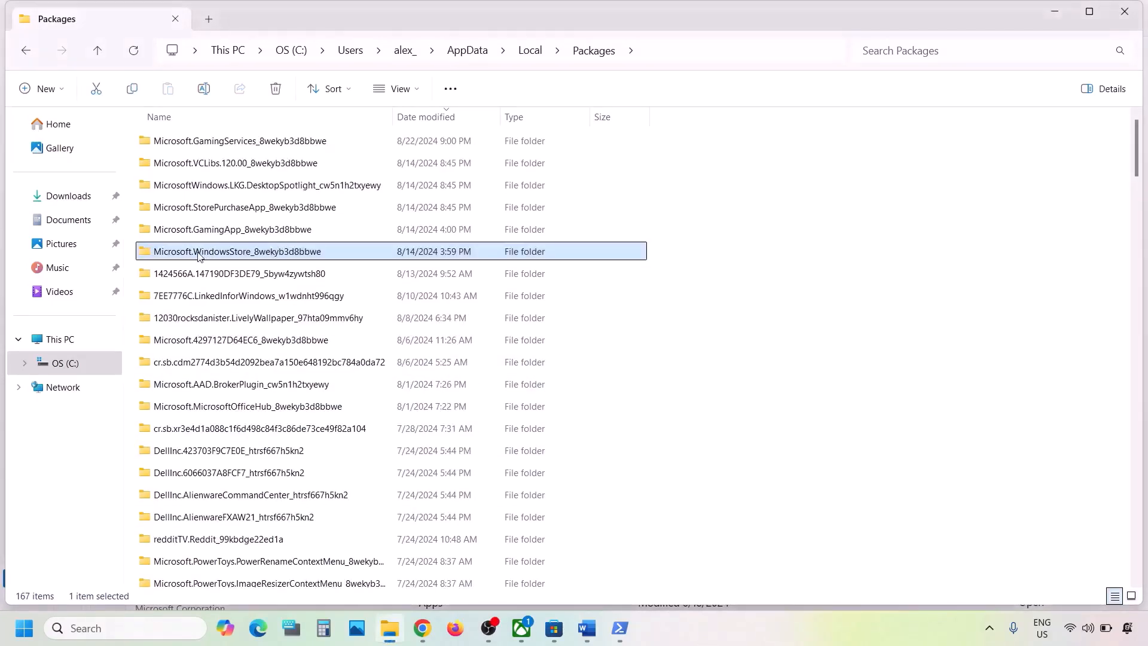
{"action": "mouse_move", "coordinate": [246, 259]}
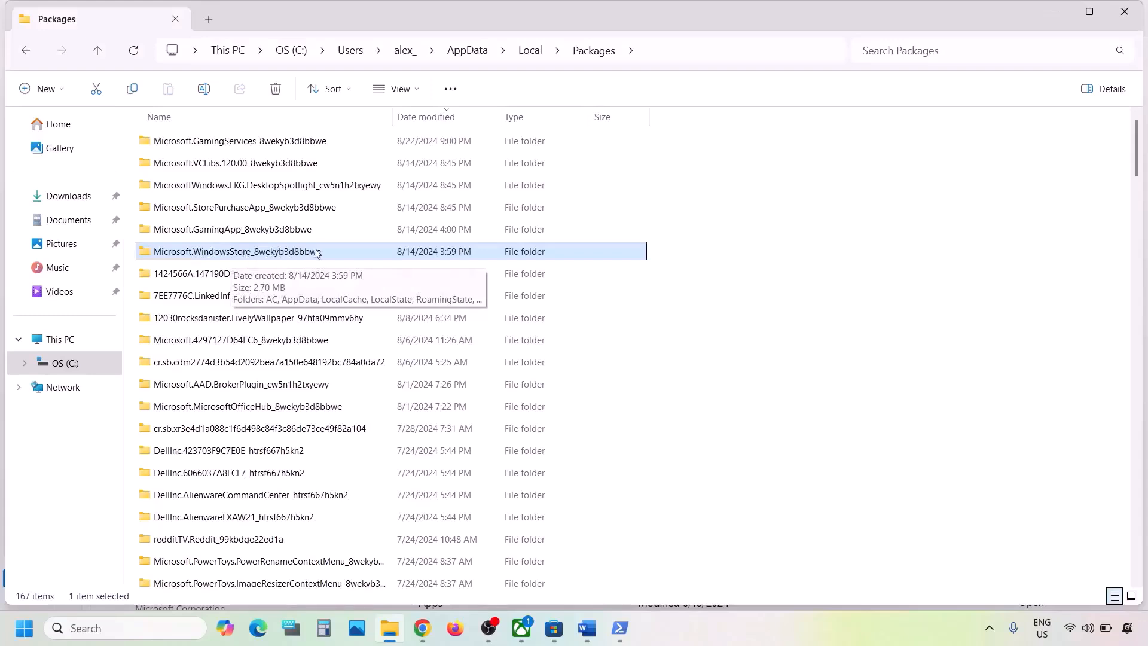
{"action": "double_click", "coordinate": [305, 254]}
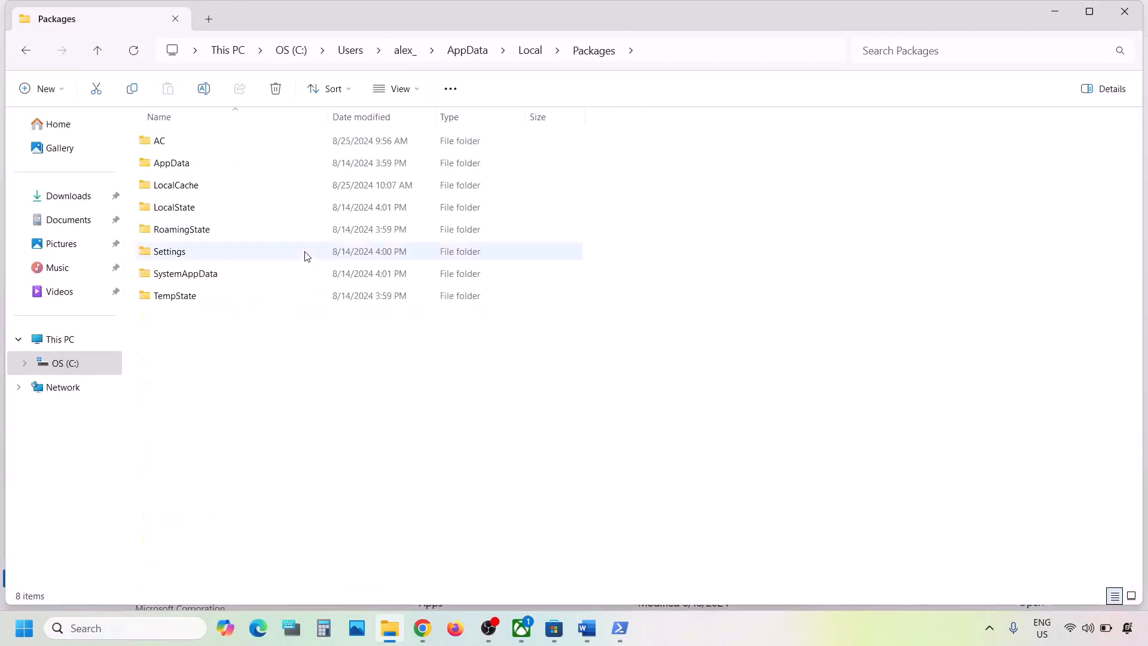
- Delete the LocalCache folder and return to the Word guide
{"action": "left_click", "coordinate": [235, 188]}
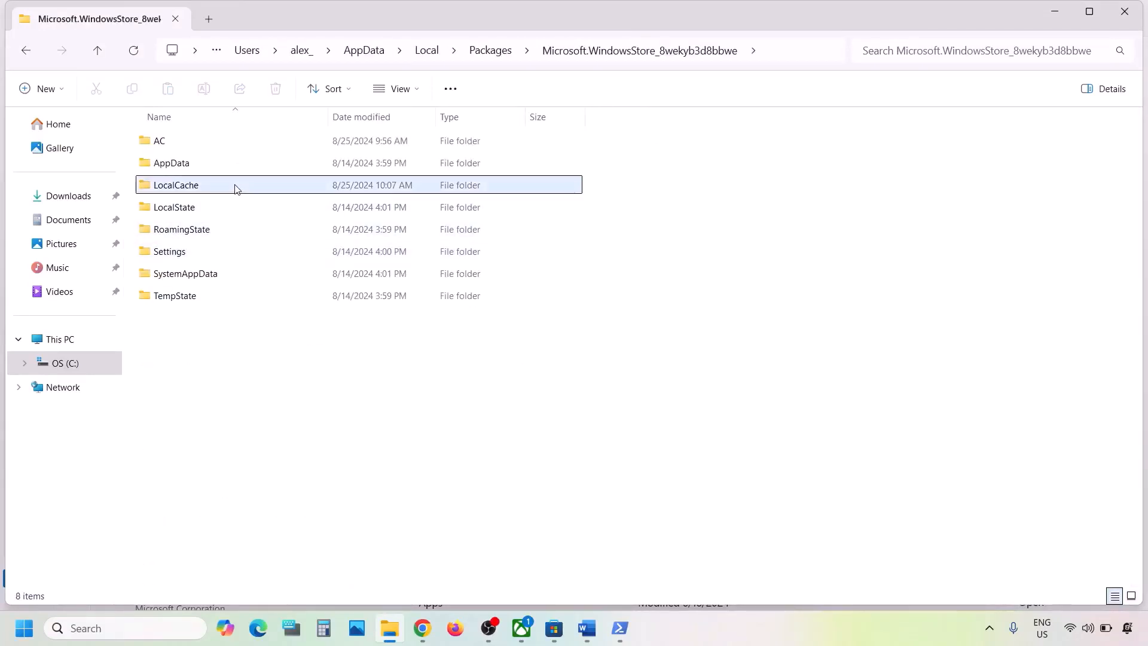
{"action": "mouse_move", "coordinate": [198, 193]}
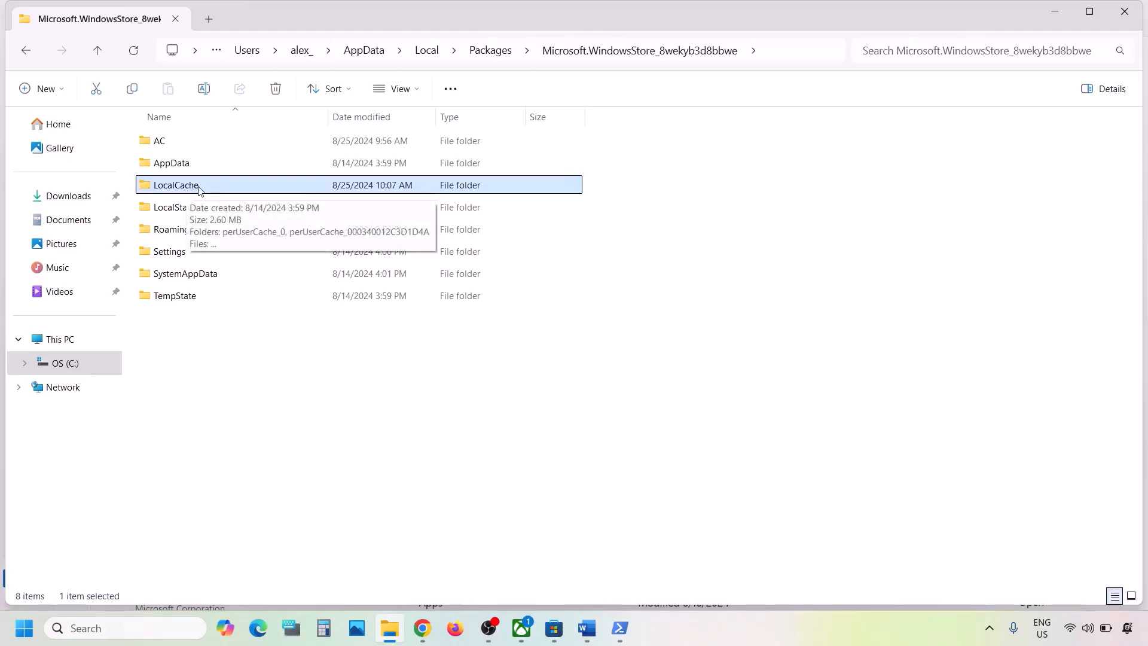
{"action": "right_click", "coordinate": [199, 189]}
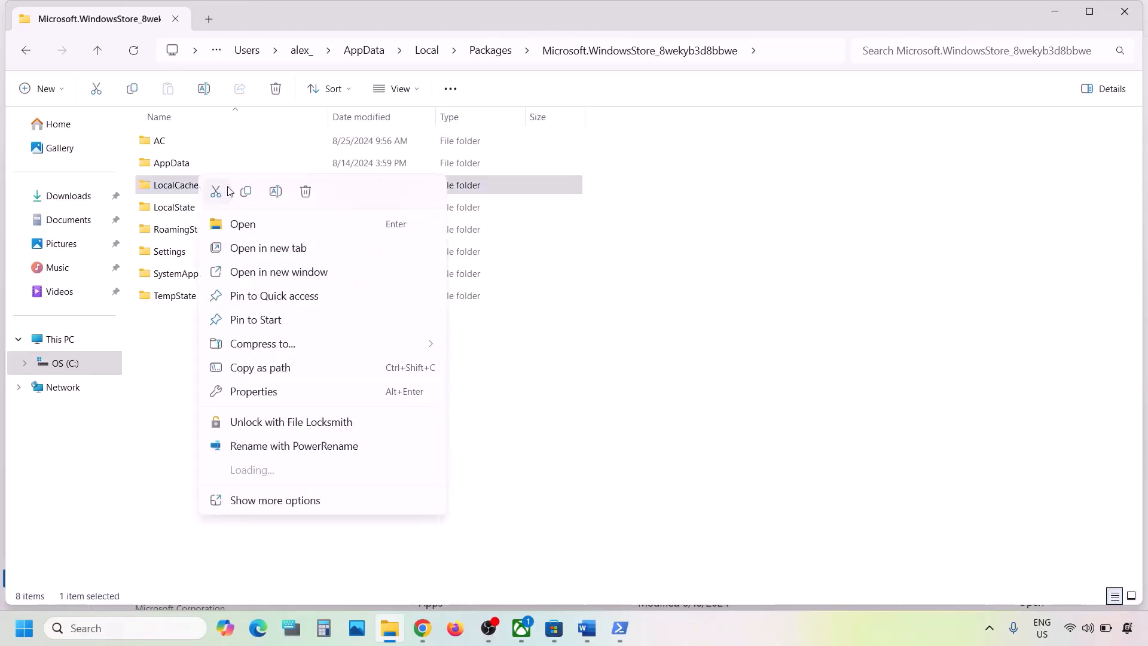
{"action": "left_click", "coordinate": [307, 192]}
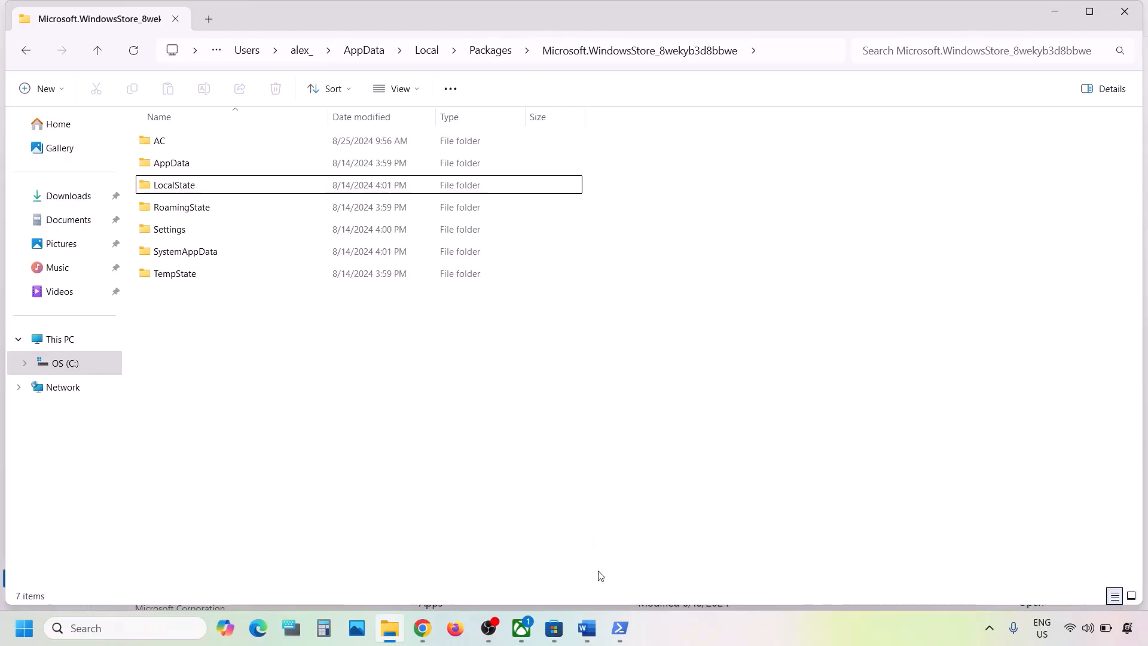
{"action": "left_click", "coordinate": [586, 627]}
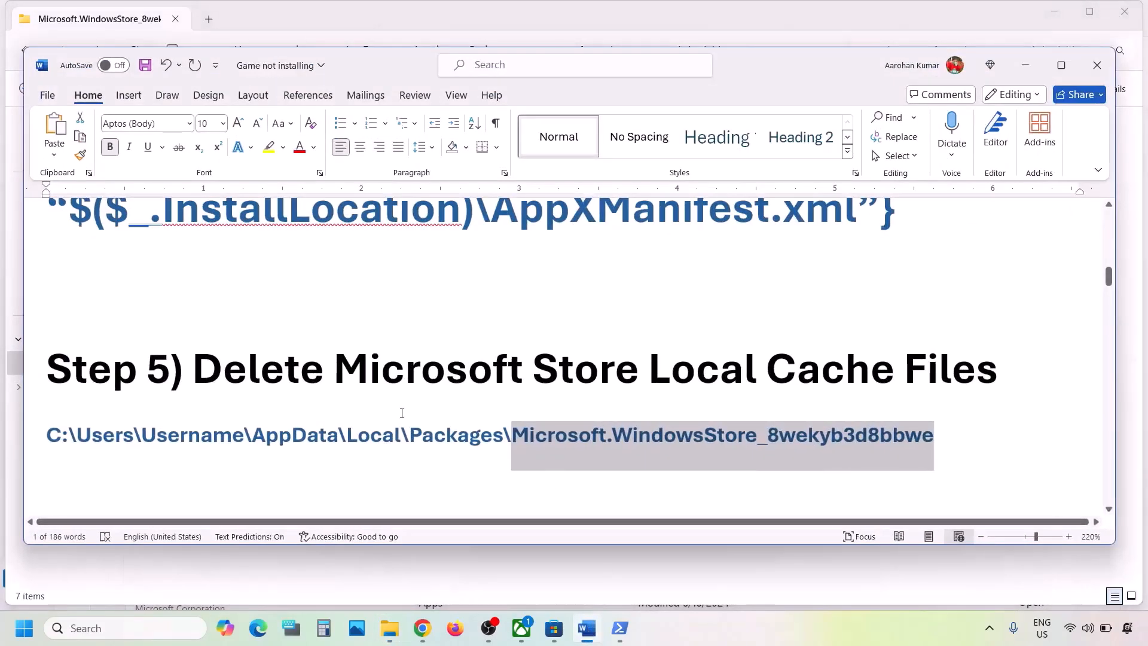
- Run WSRESET from Windows Search using the command from the guide, then return to Word
{"action": "scroll", "coordinate": [401, 413], "scroll_direction": "down", "scroll_amount": 3}
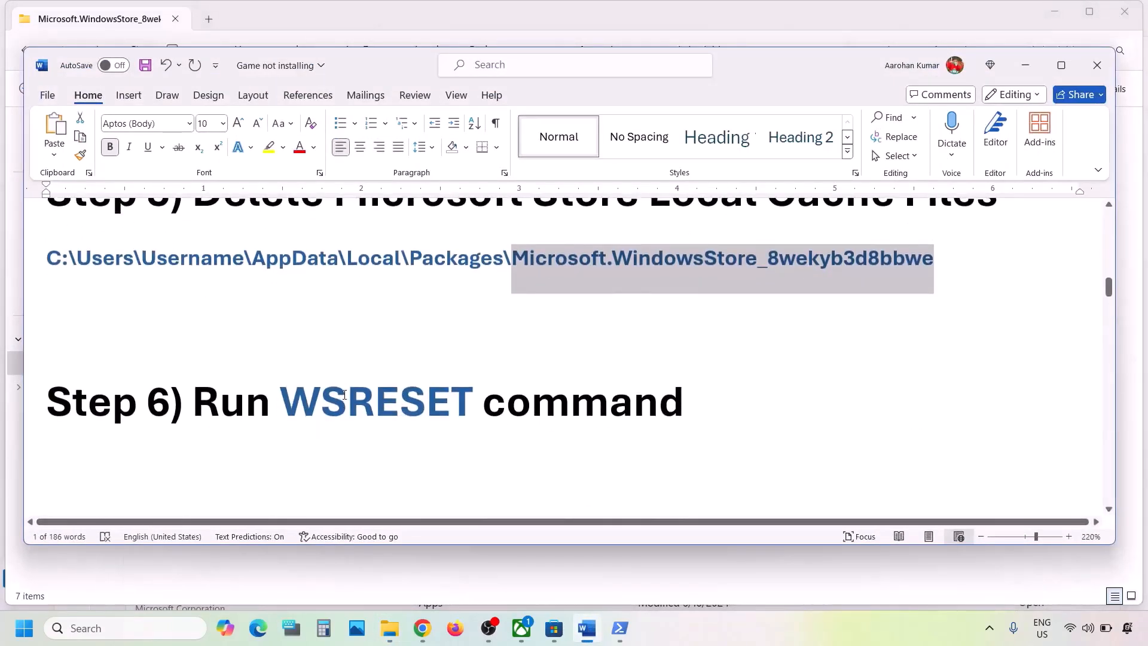
{"action": "double_click", "coordinate": [344, 395]}
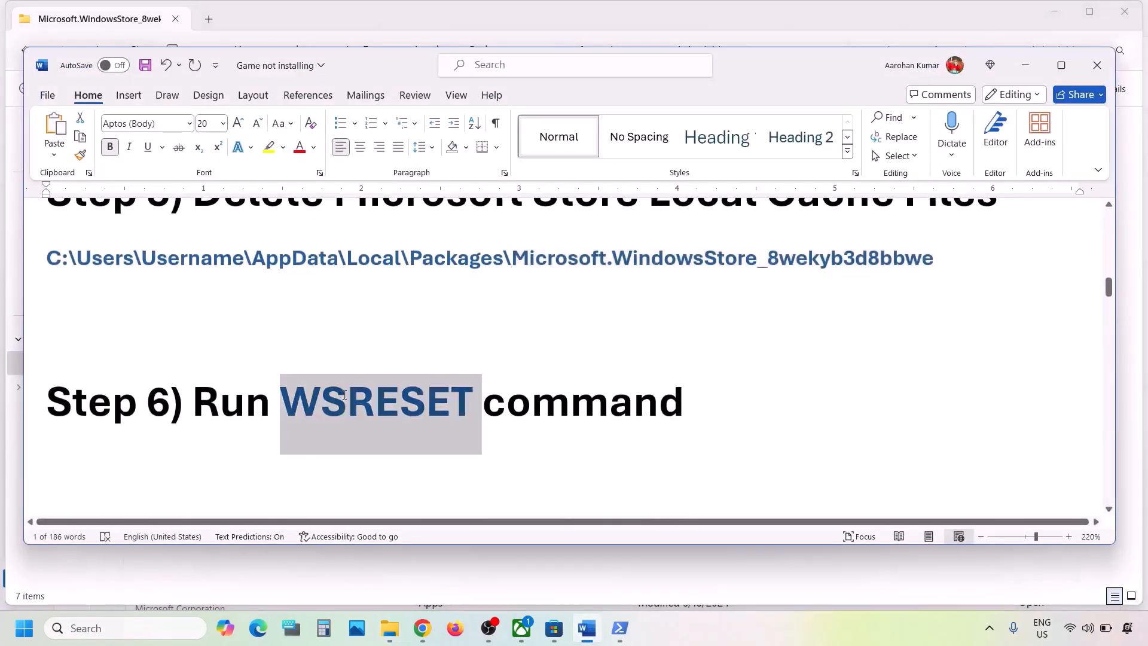
{"action": "left_click", "coordinate": [109, 635]}
{"action": "type", "text": "WSRESET"}
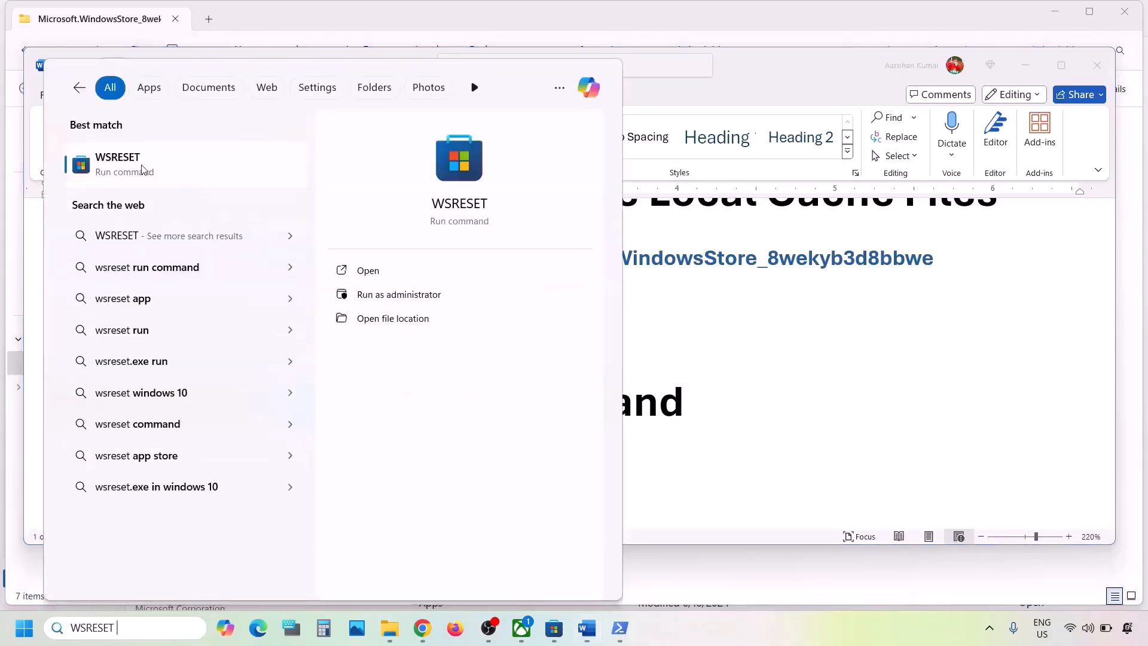
{"action": "left_click", "coordinate": [152, 168]}
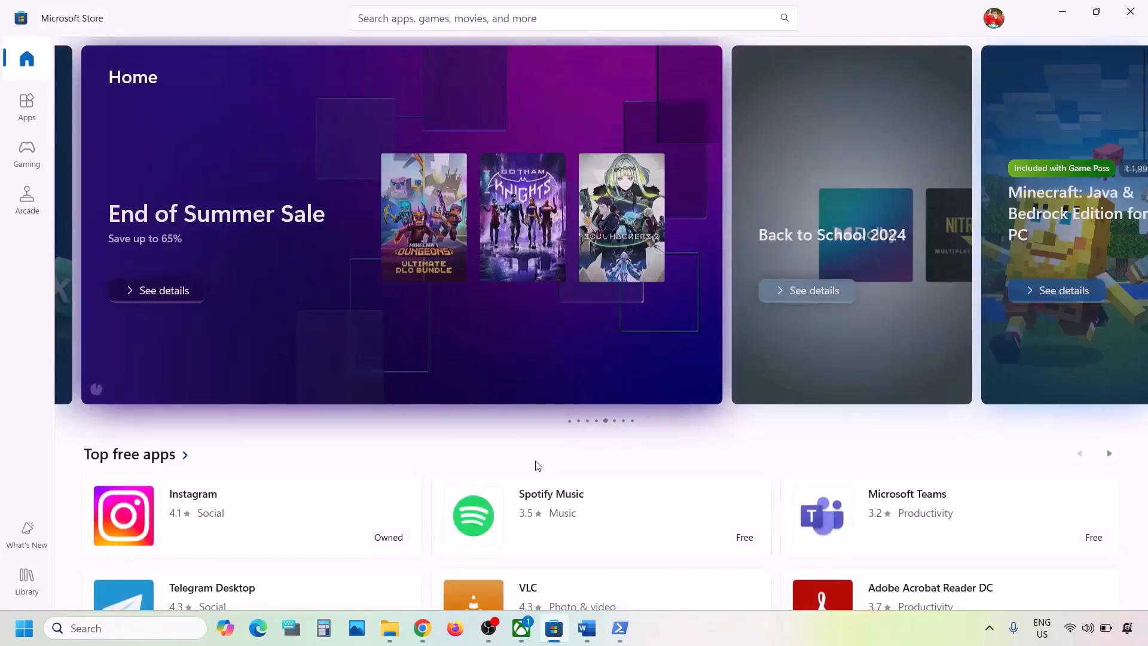
{"action": "left_click", "coordinate": [586, 628]}
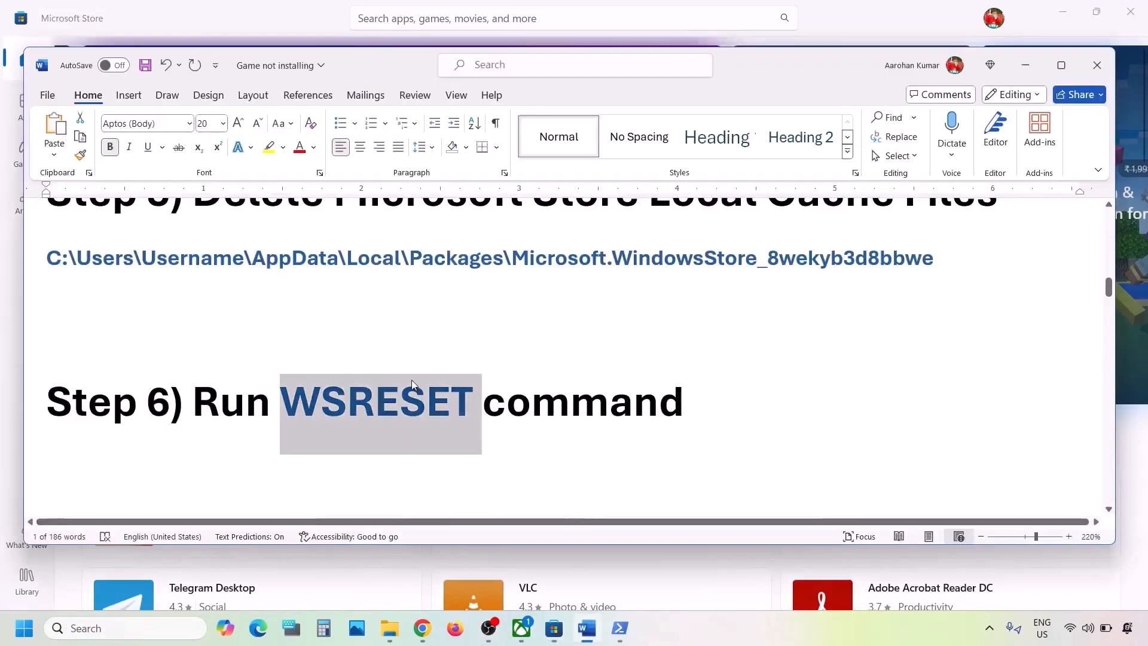
- Open the Xbox app's settings page from a Windows search for 'xbox'
{"action": "scroll", "coordinate": [412, 385], "scroll_direction": "down", "scroll_amount": 5}
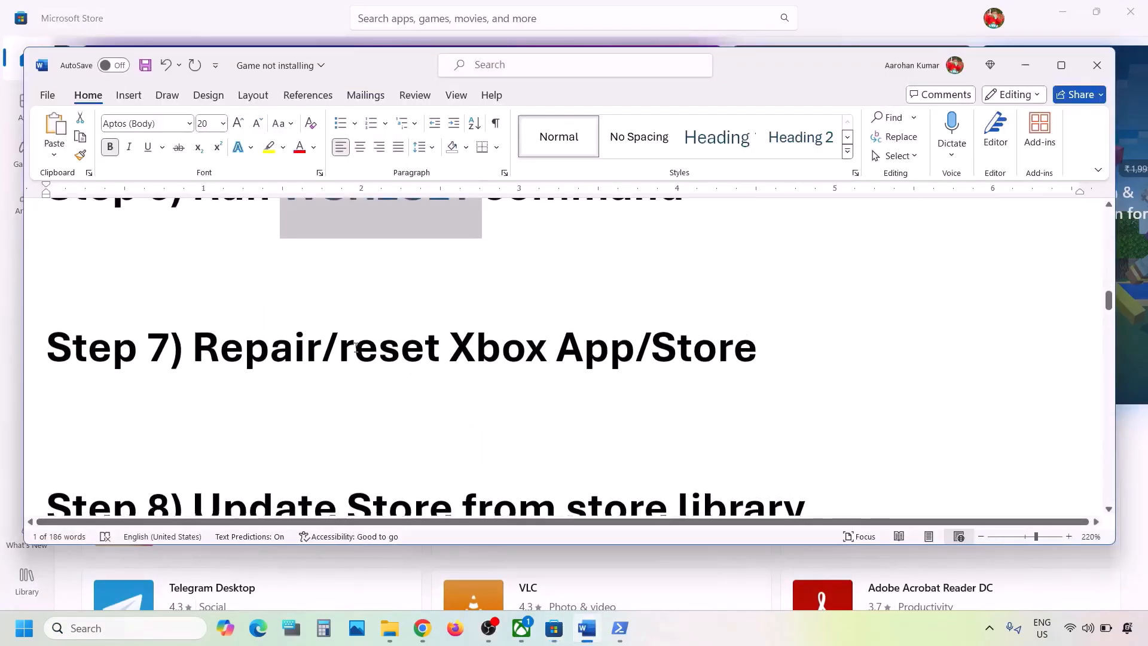
{"action": "left_click_drag", "start_coordinate": [352, 350], "coordinate": [780, 353]}
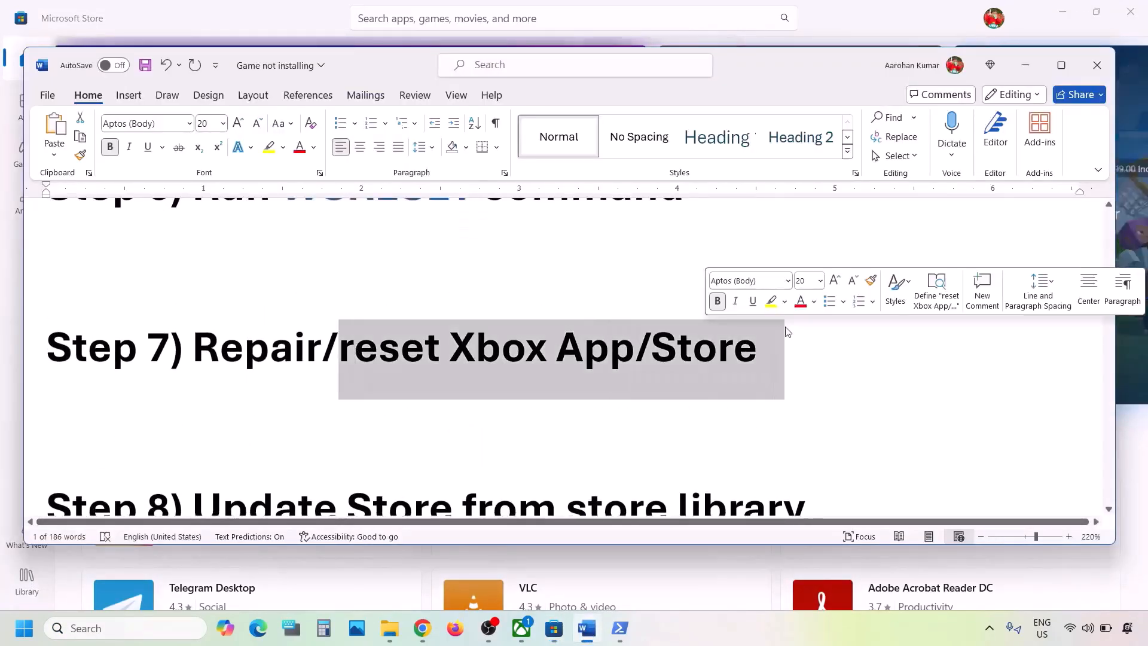
{"action": "left_click", "coordinate": [123, 627]}
{"action": "type", "text": "xbox"}
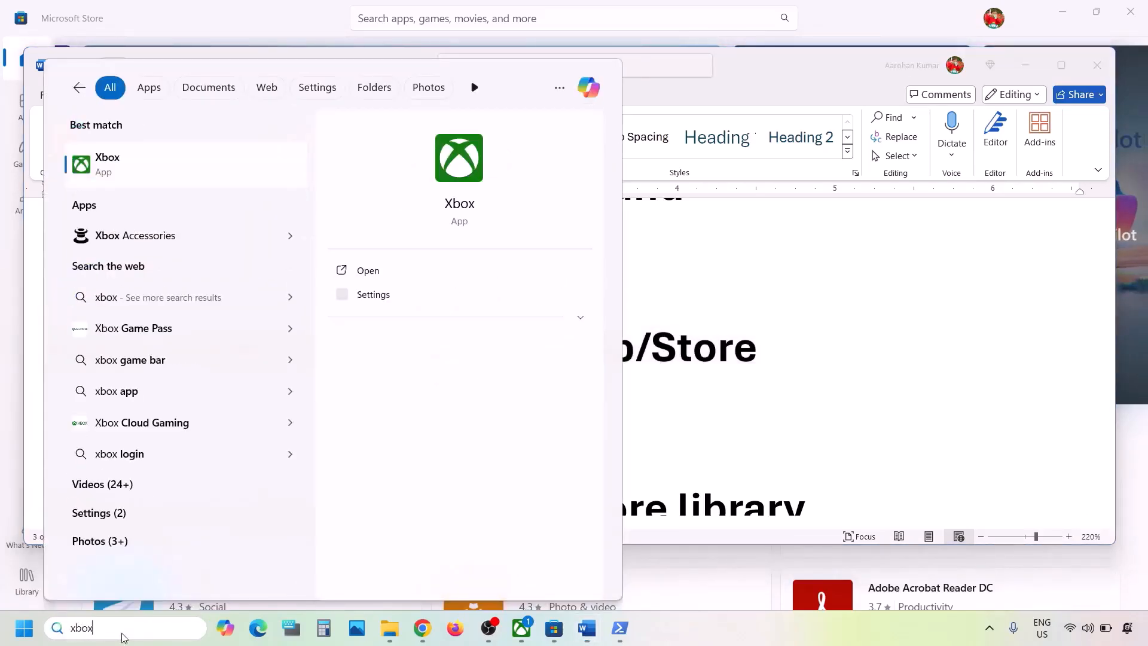
{"action": "right_click", "coordinate": [138, 173]}
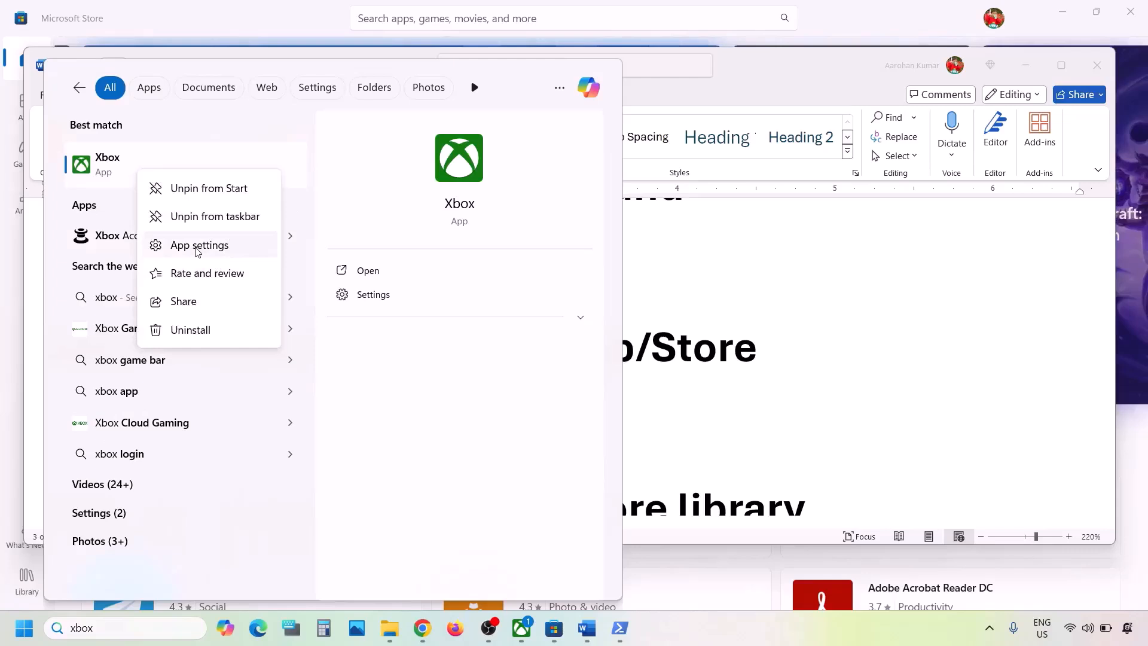
{"action": "left_click", "coordinate": [198, 246]}
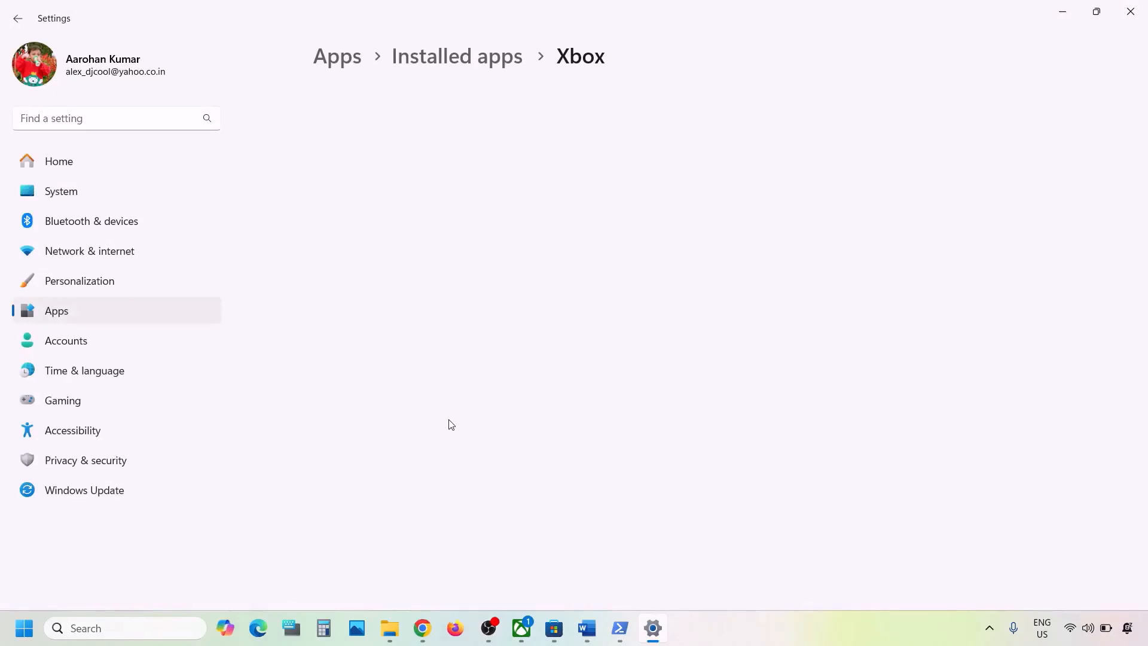
- Repair the Xbox app, confirm its reset, and search Windows for 'store'
{"action": "scroll", "coordinate": [451, 425], "scroll_direction": "down", "scroll_amount": 10}
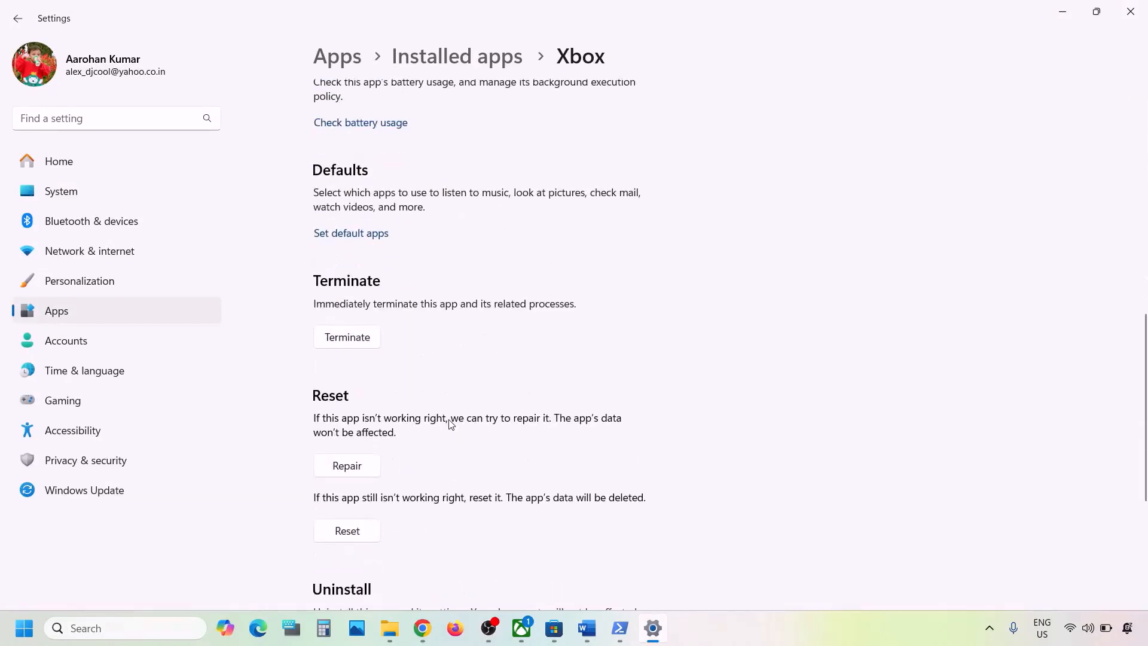
{"action": "scroll", "coordinate": [431, 401], "scroll_direction": "down", "scroll_amount": 2}
{"action": "left_click", "coordinate": [353, 348]}
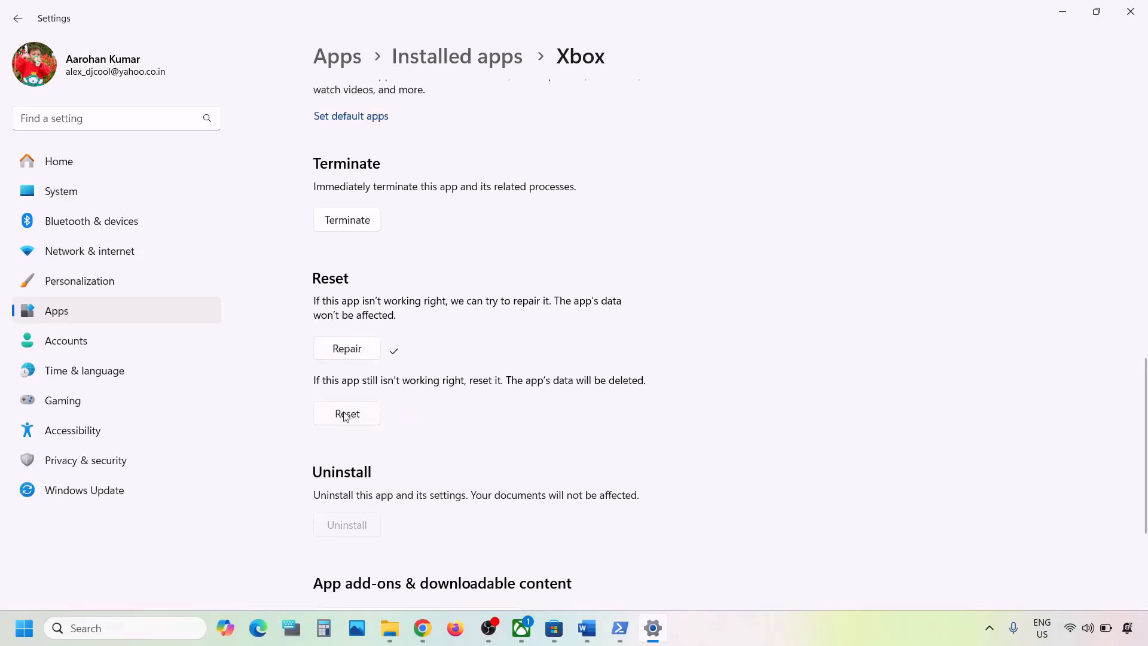
{"action": "left_click", "coordinate": [360, 416]}
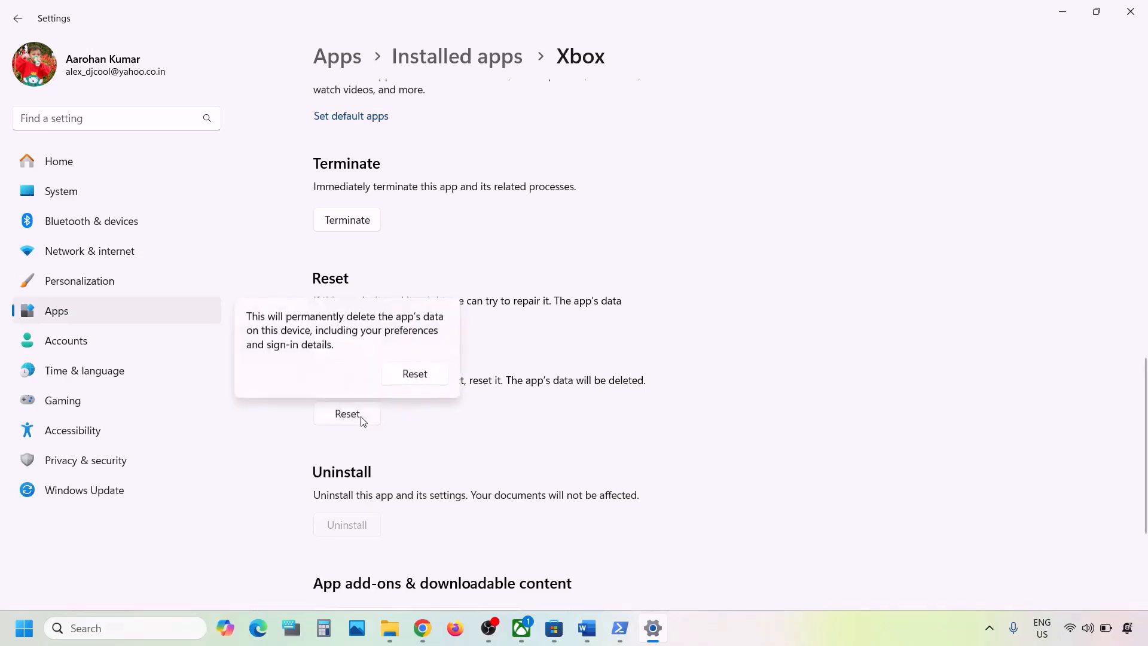
{"action": "left_click", "coordinate": [436, 375]}
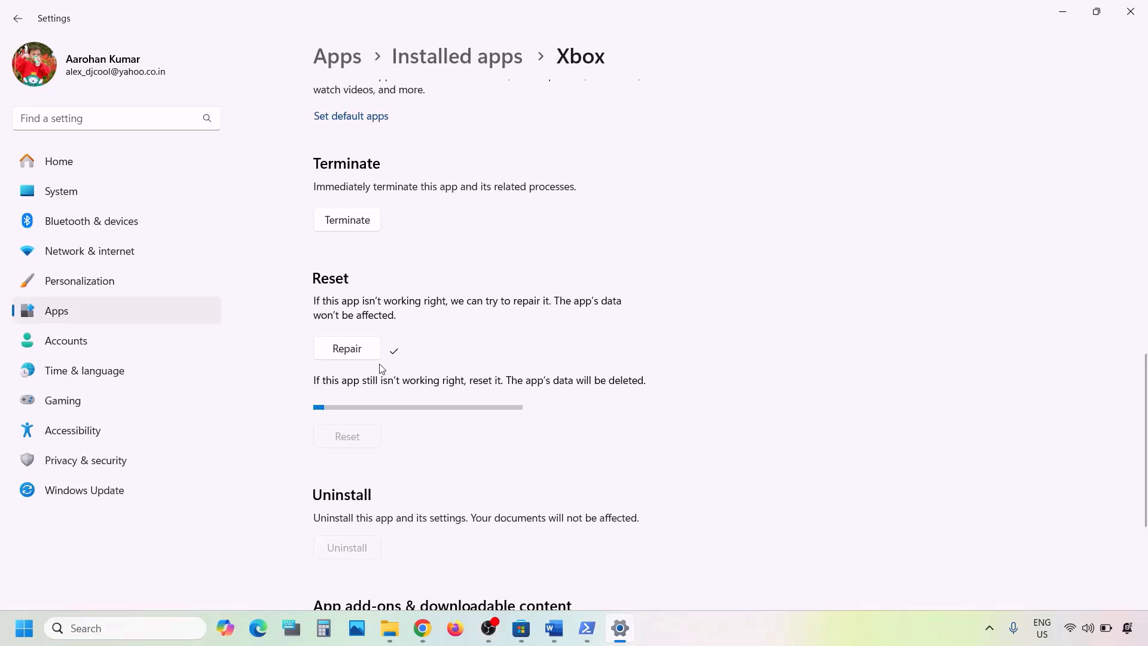
{"action": "left_click", "coordinate": [133, 627]}
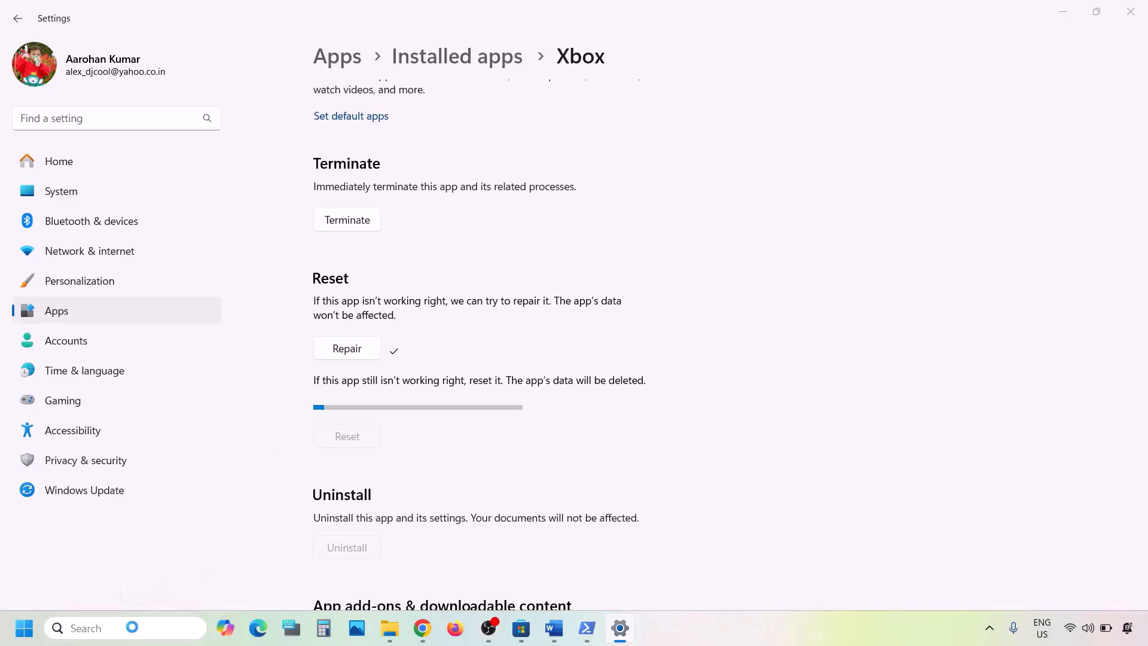
{"action": "type", "text": "store"}
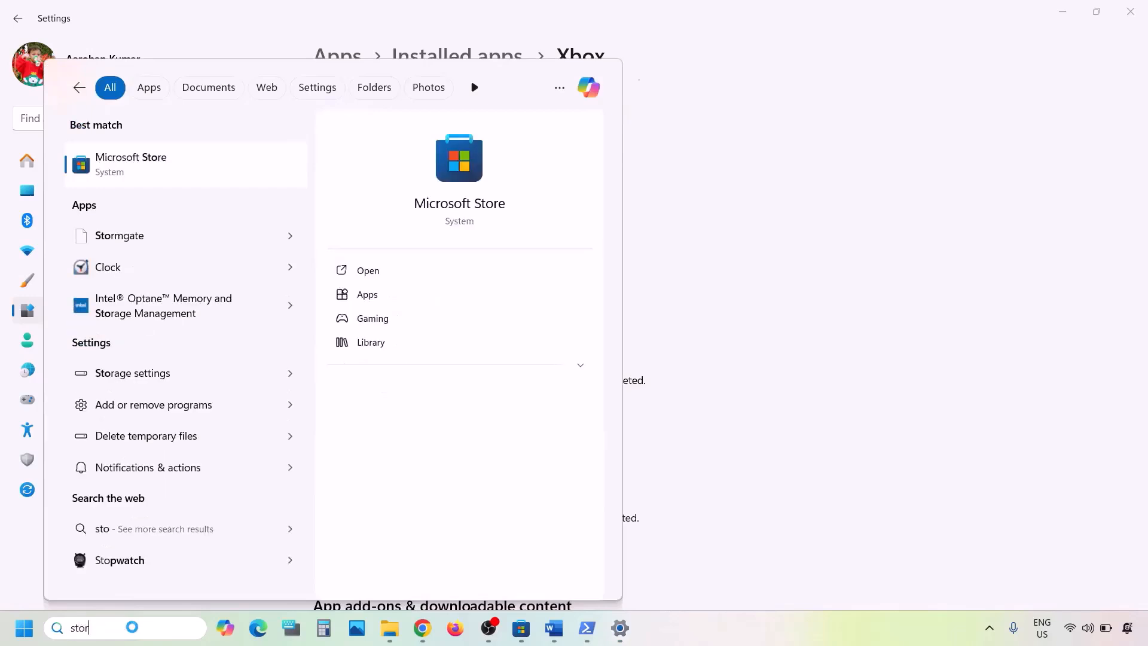
- Repair Microsoft Store from its App settings, confirm the reset, and bring Word back
{"action": "right_click", "coordinate": [127, 175]}
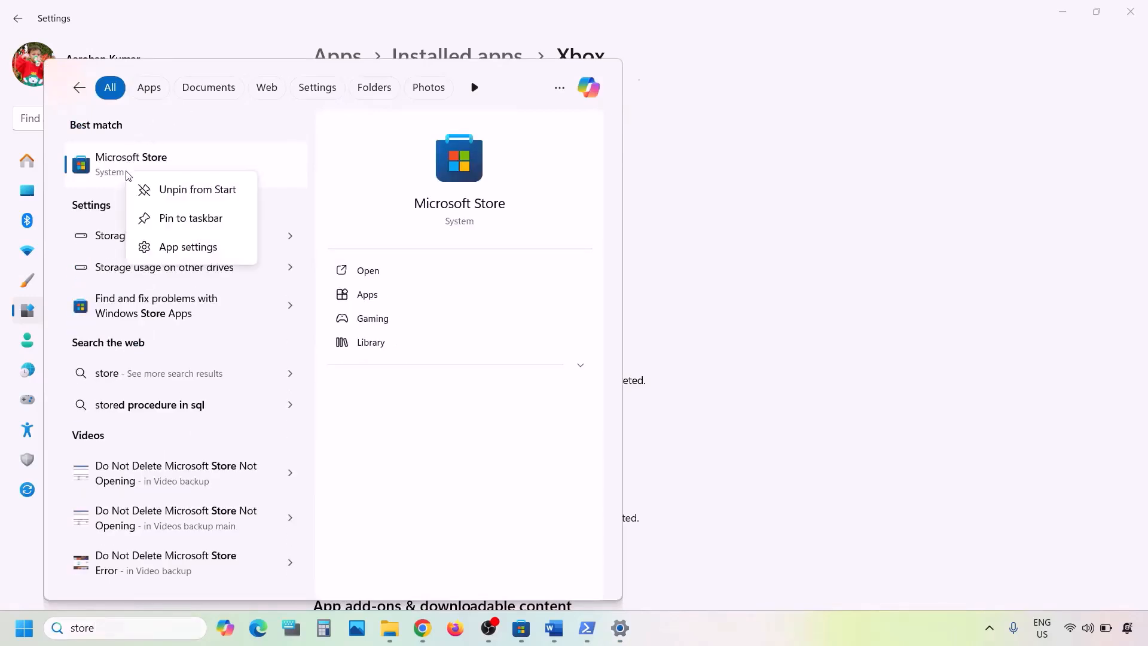
{"action": "left_click", "coordinate": [174, 247]}
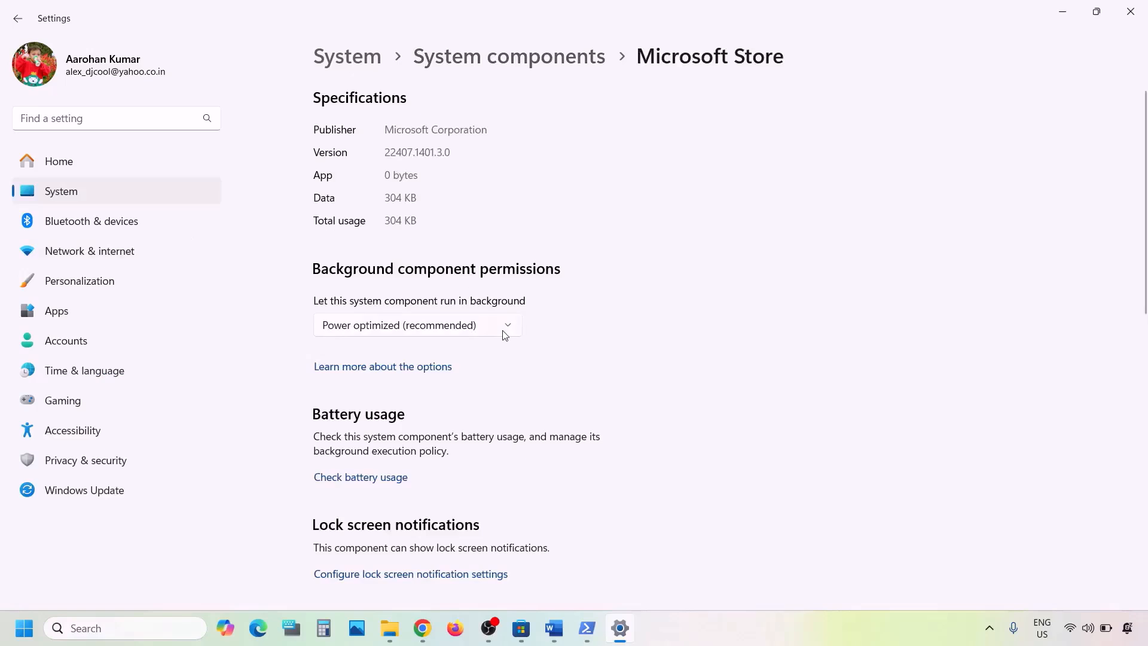
{"action": "scroll", "coordinate": [505, 335], "scroll_direction": "down", "scroll_amount": 10}
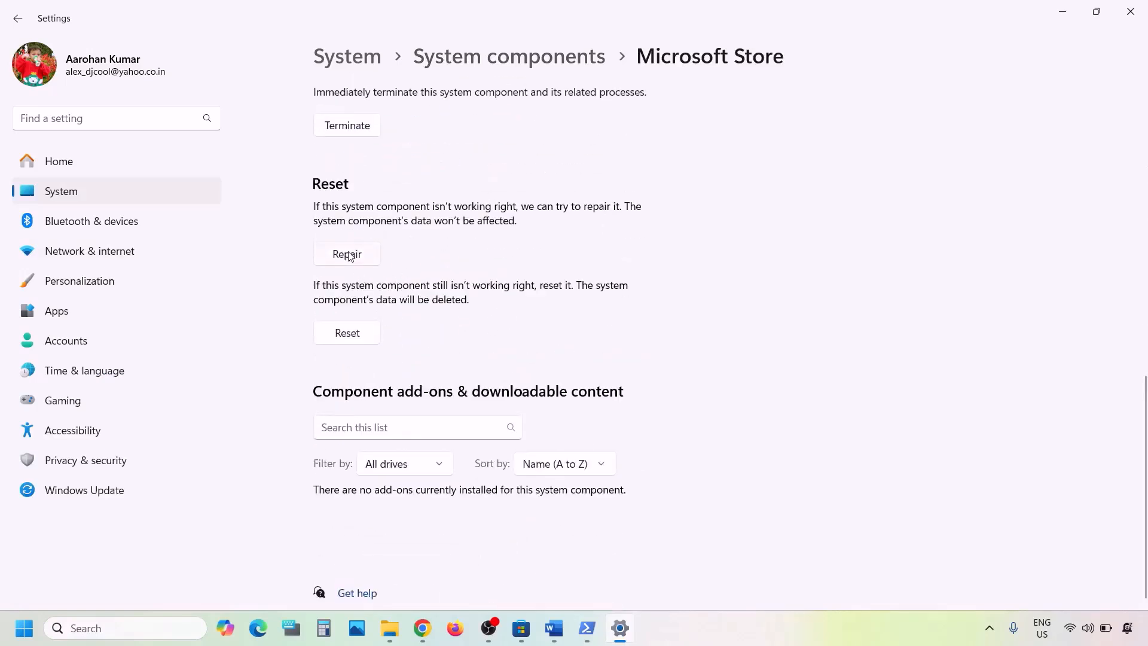
{"action": "left_click", "coordinate": [349, 255]}
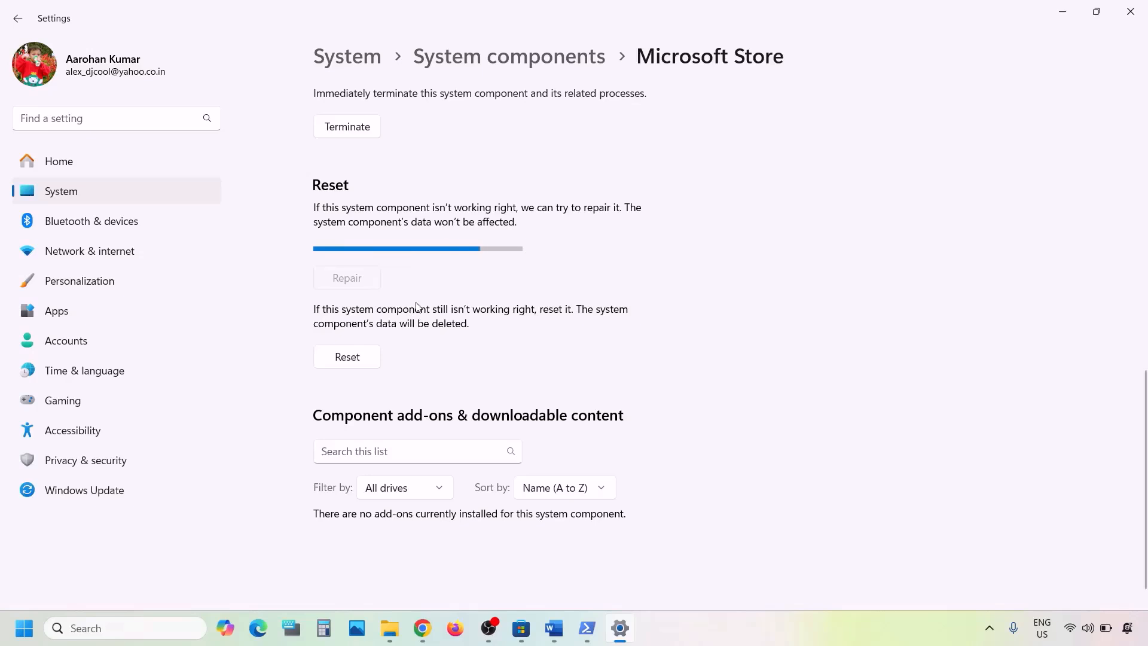
{"action": "left_click", "coordinate": [347, 334]}
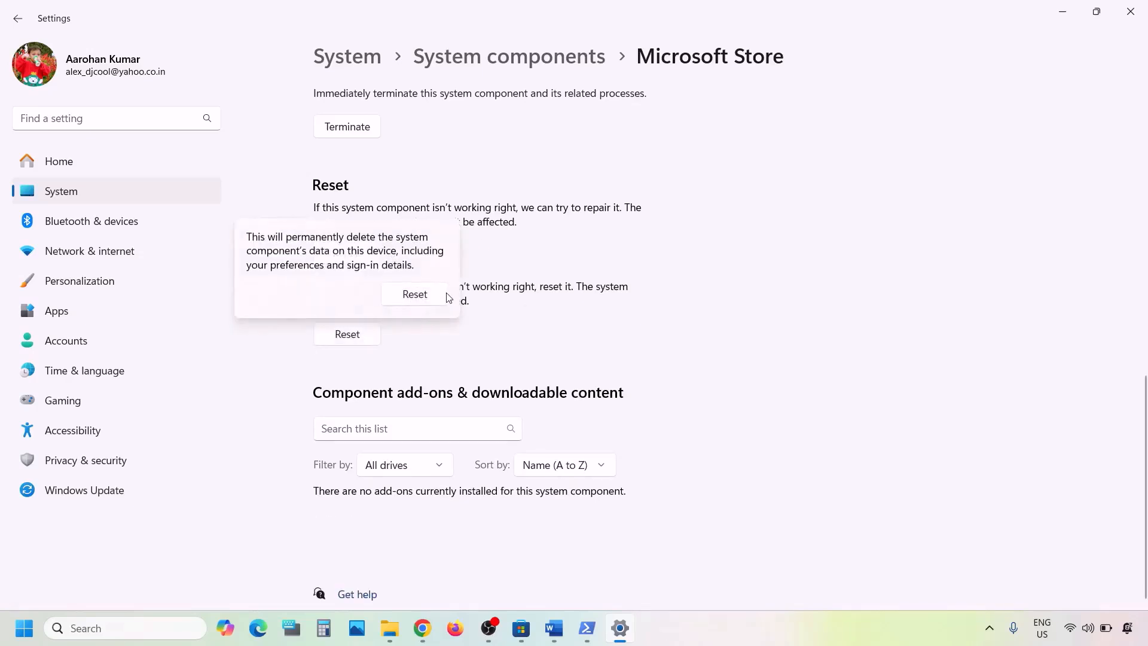
{"action": "left_click", "coordinate": [415, 294]}
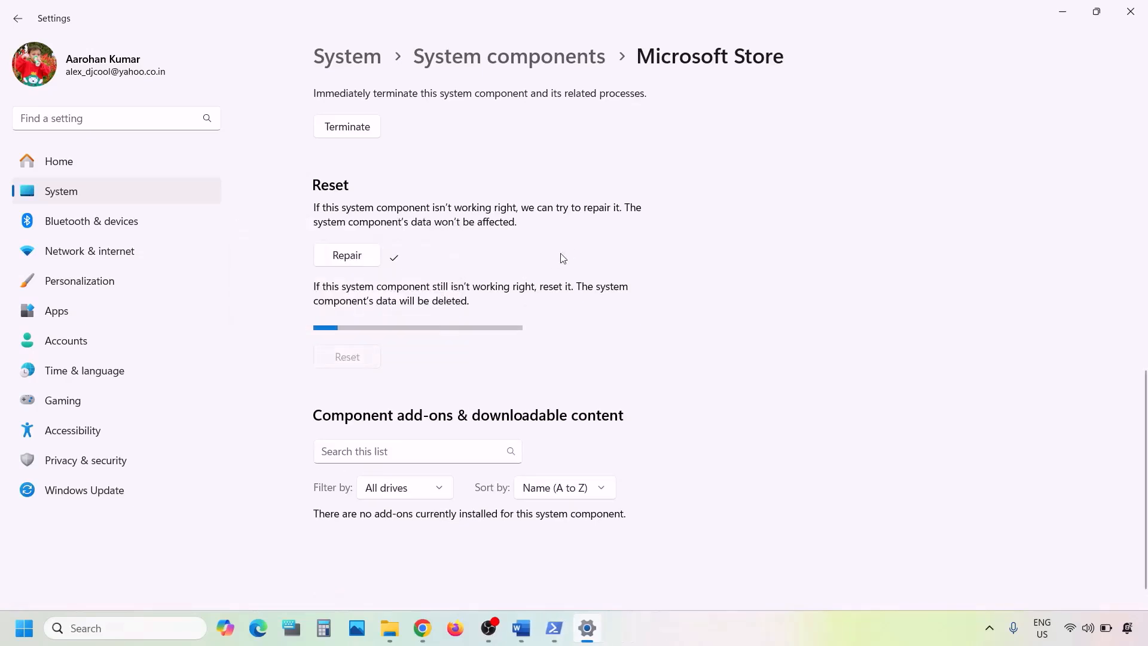
{"action": "left_click", "coordinate": [518, 625]}
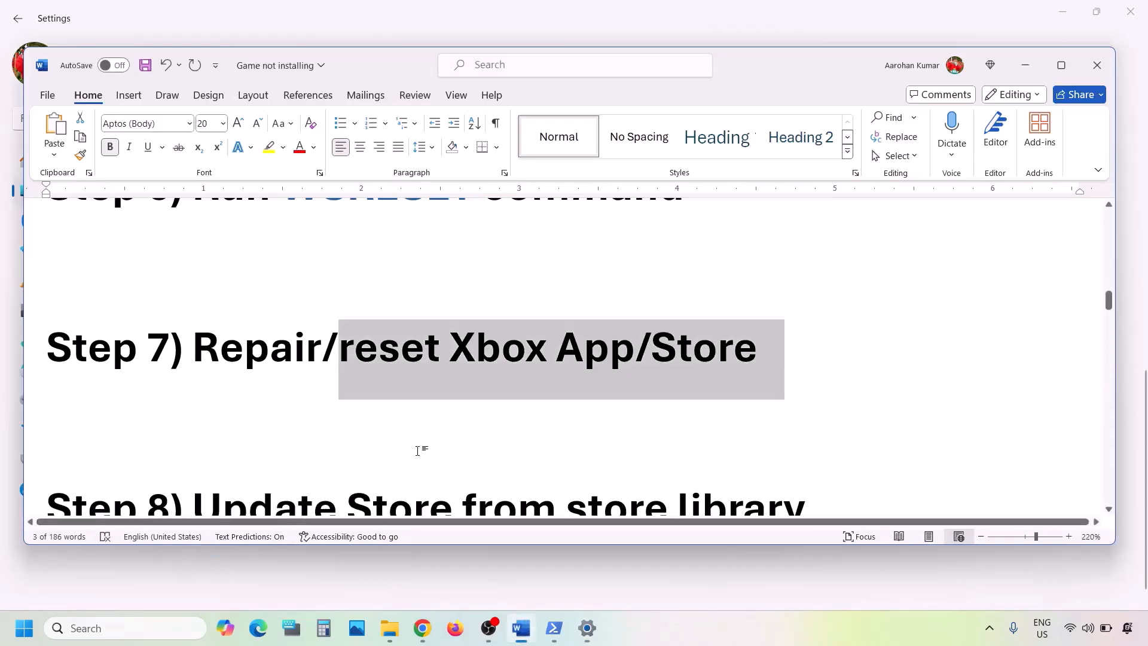
- Launch Microsoft Store maximized, check Library's Updates & downloads, then minimize it
{"action": "scroll", "coordinate": [417, 451], "scroll_direction": "down", "scroll_amount": 3}
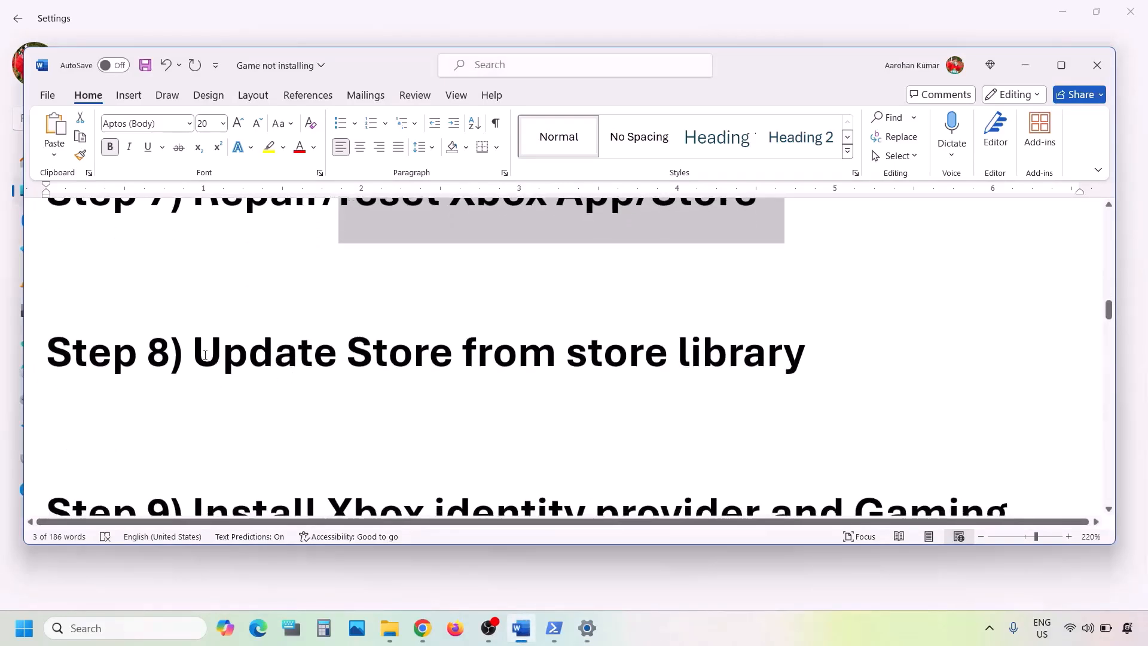
{"action": "left_click_drag", "start_coordinate": [193, 362], "coordinate": [757, 372]}
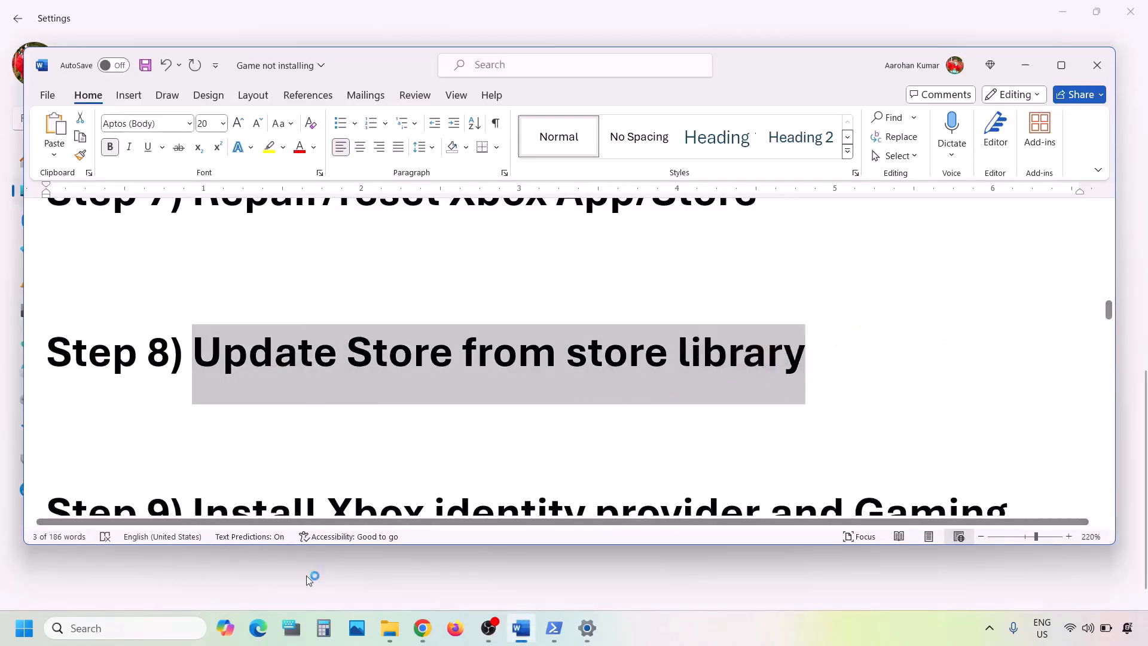
{"action": "left_click", "coordinate": [106, 626]}
{"action": "type", "text": "store"}
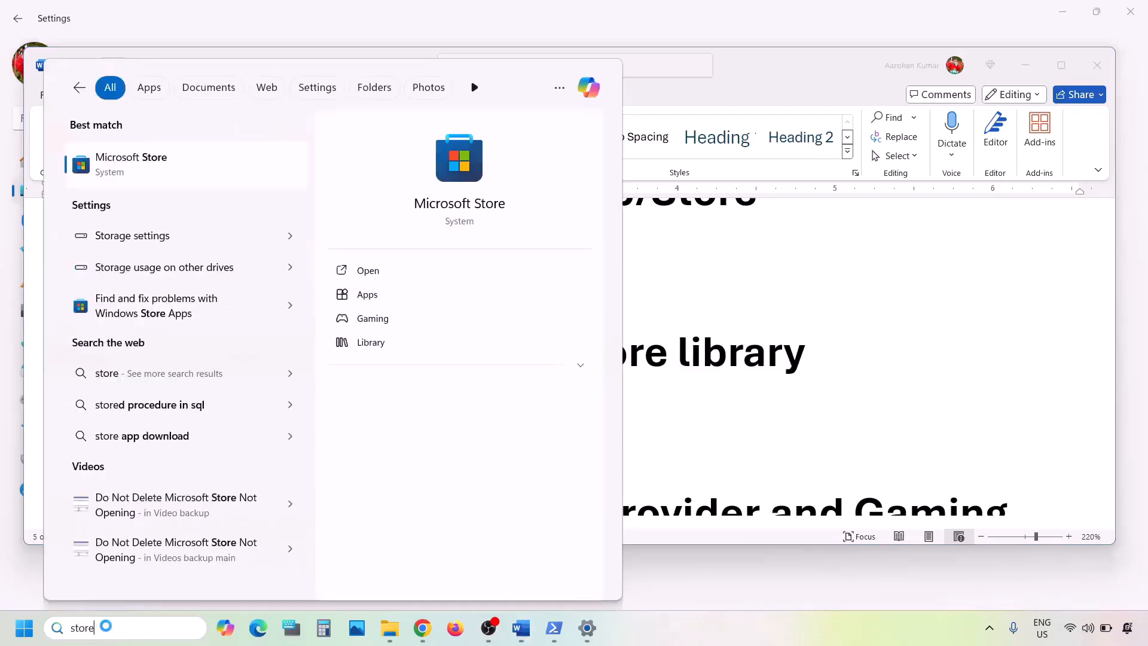
{"action": "key", "text": "Return"}
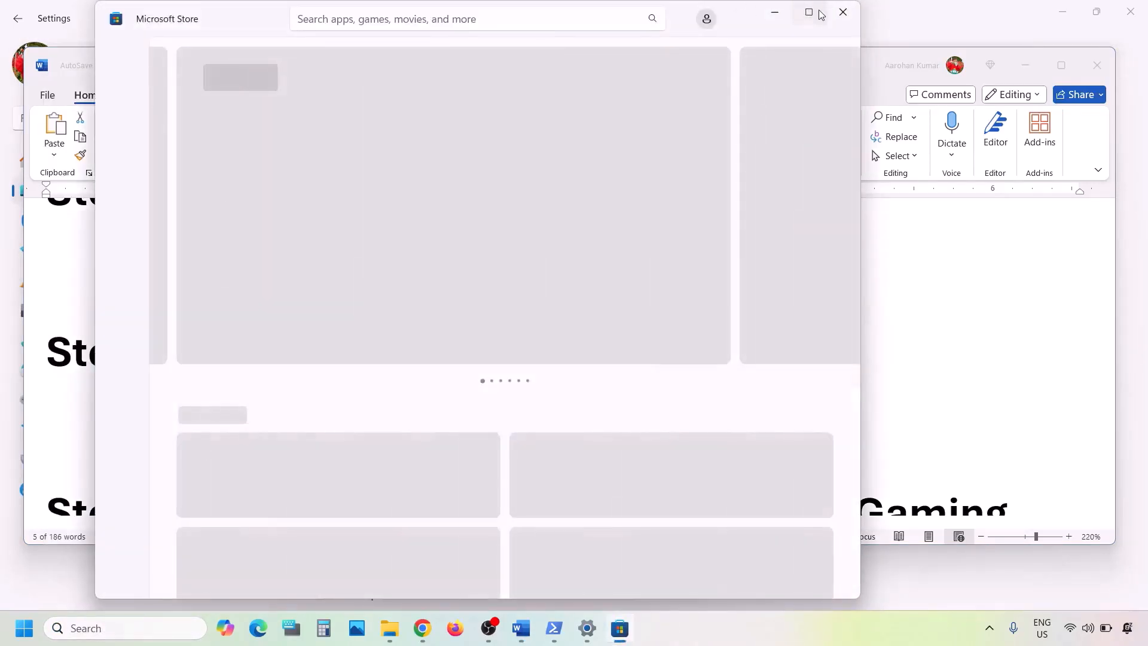
{"action": "left_click", "coordinate": [819, 12]}
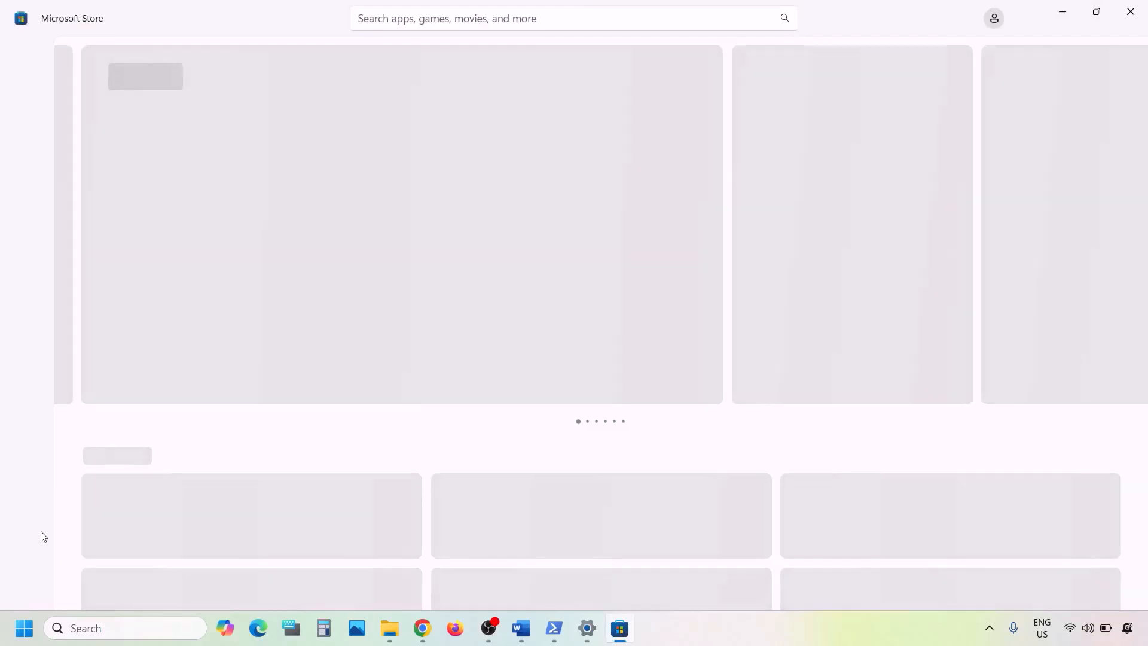
{"action": "left_click", "coordinate": [21, 590]}
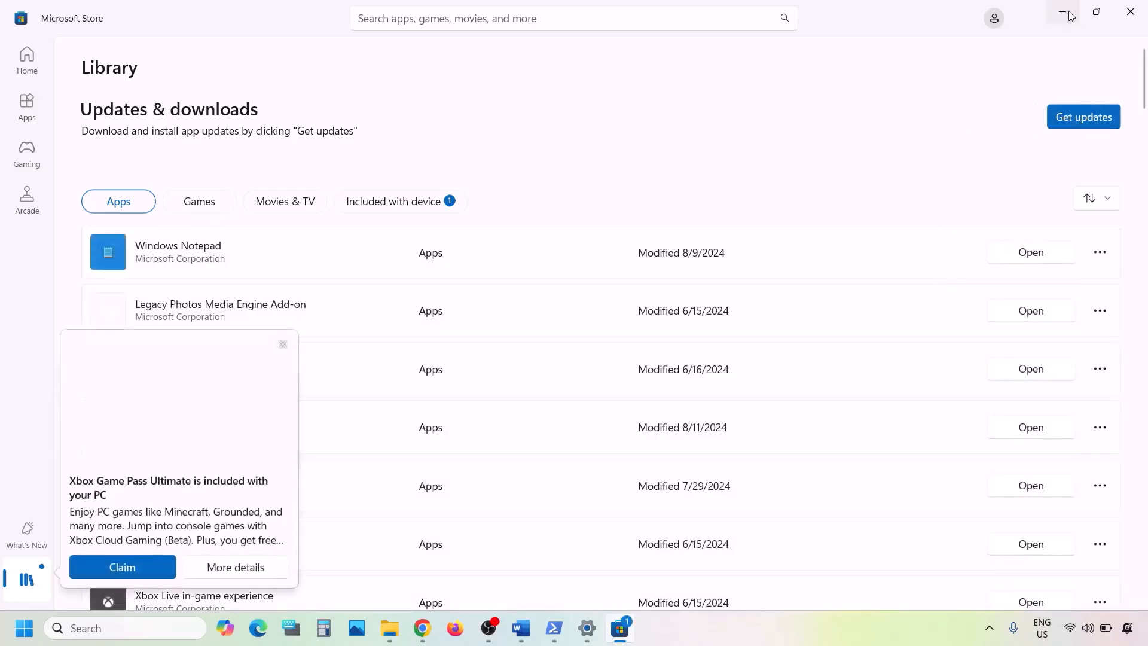
{"action": "left_click", "coordinate": [1070, 16]}
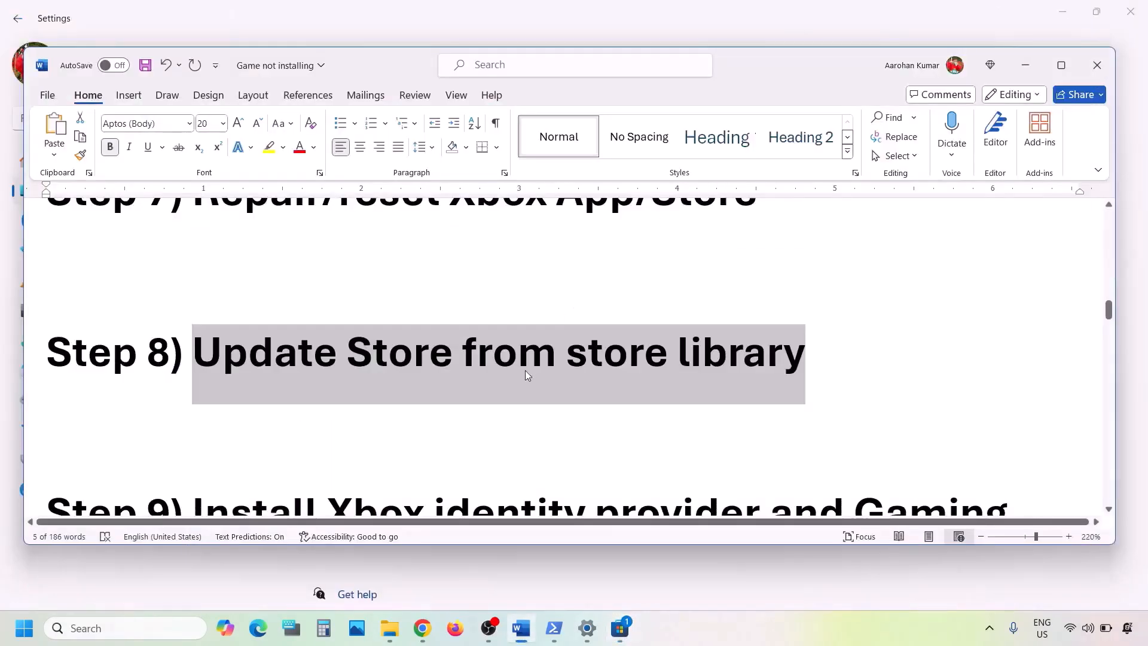
- Load the Step 9 Xbox Identity Provider store link in a new Chrome tab
{"action": "scroll", "coordinate": [525, 371], "scroll_direction": "down", "scroll_amount": 4}
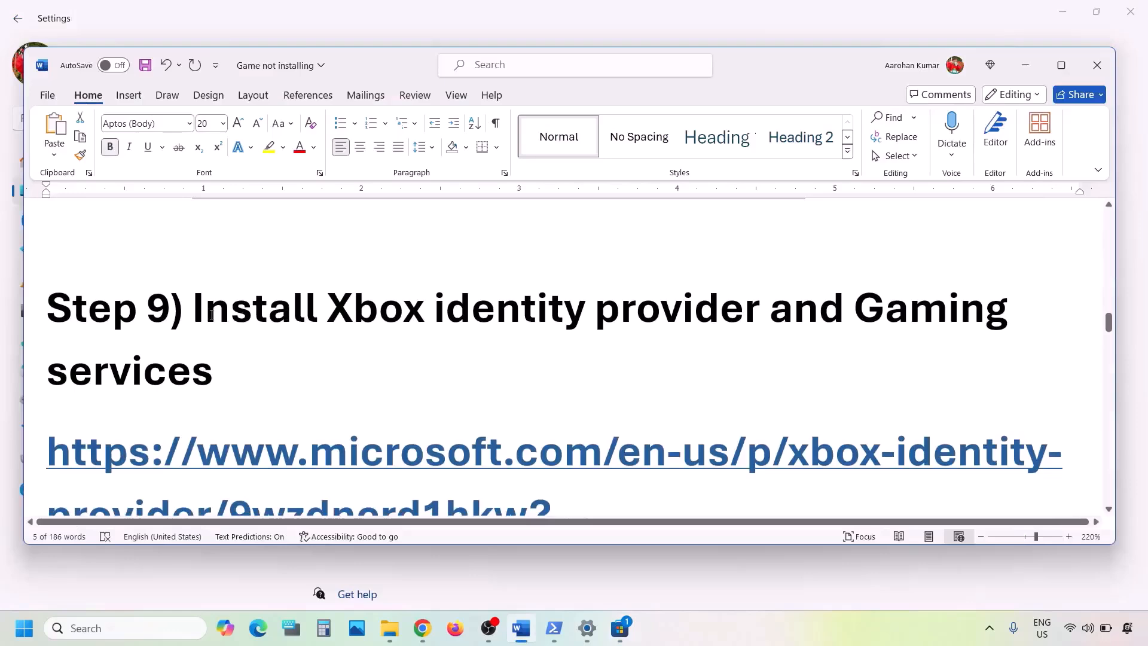
{"action": "left_click_drag", "start_coordinate": [211, 315], "coordinate": [602, 366]}
{"action": "scroll", "coordinate": [602, 366], "scroll_direction": "down", "scroll_amount": 2}
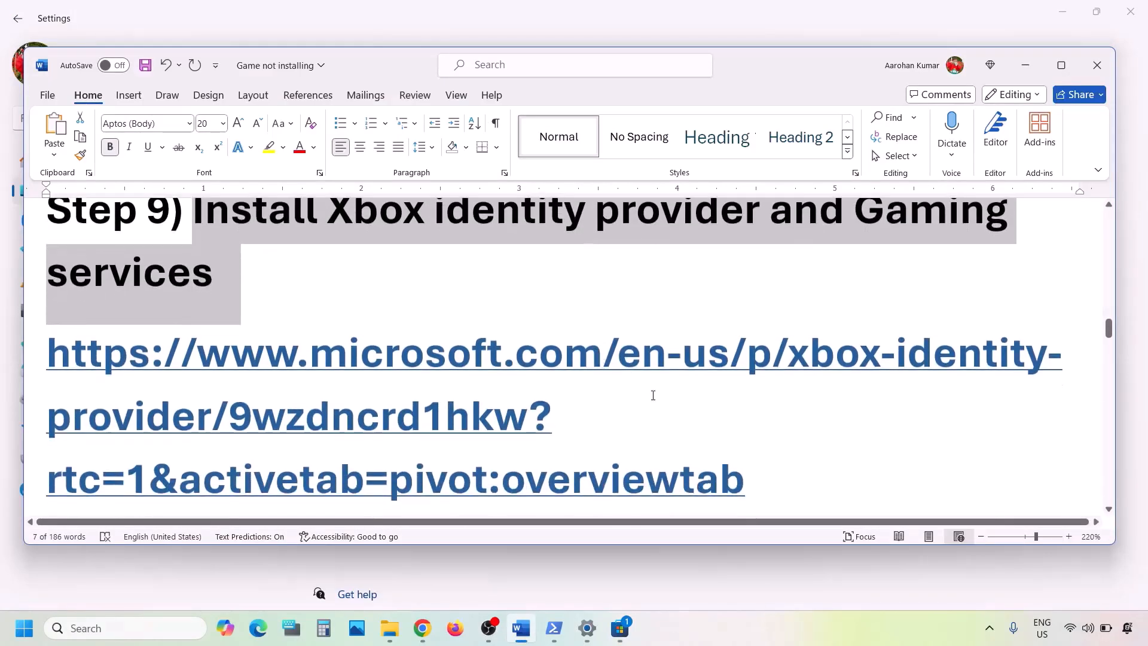
{"action": "scroll", "coordinate": [671, 405], "scroll_direction": "down", "scroll_amount": 3}
{"action": "left_click_drag", "start_coordinate": [751, 367], "coordinate": [57, 248]}
{"action": "key", "text": "ctrl+c"}
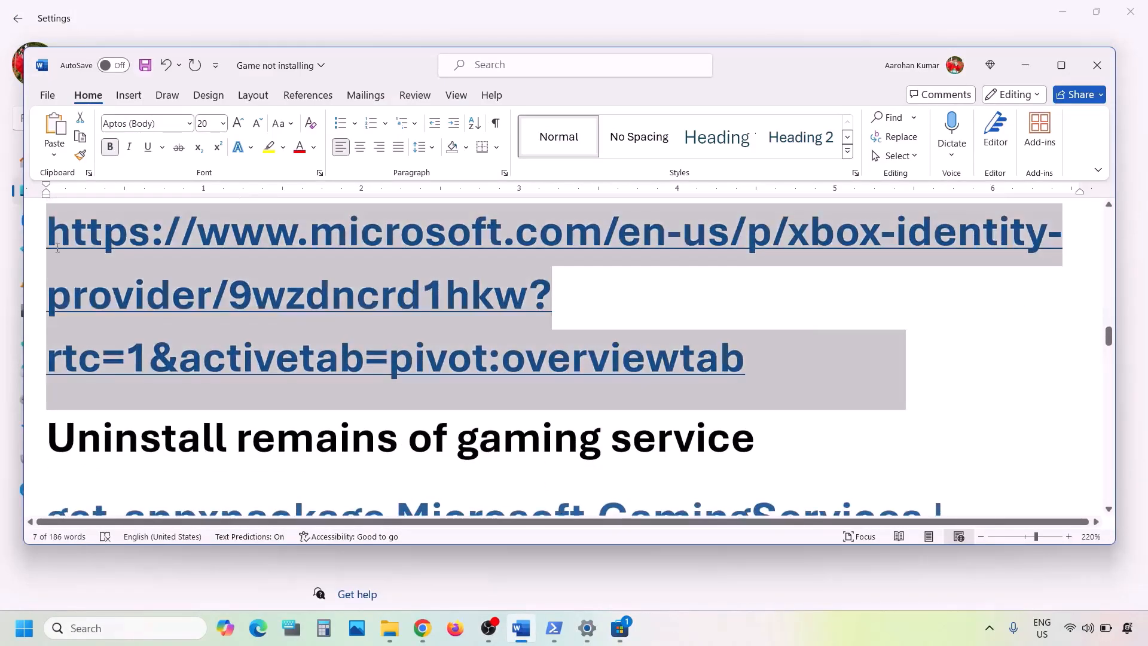
{"action": "left_click", "coordinate": [422, 628]}
{"action": "left_click", "coordinate": [228, 14]}
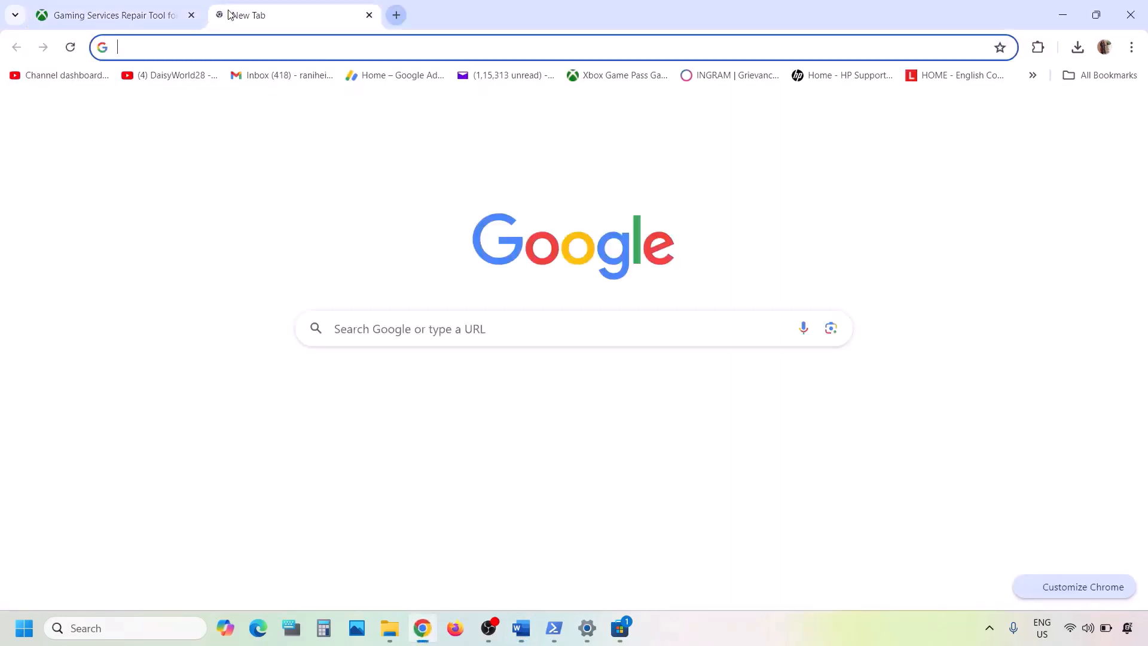
{"action": "key", "text": "ctrl+v"}
{"action": "key", "text": "Return"}
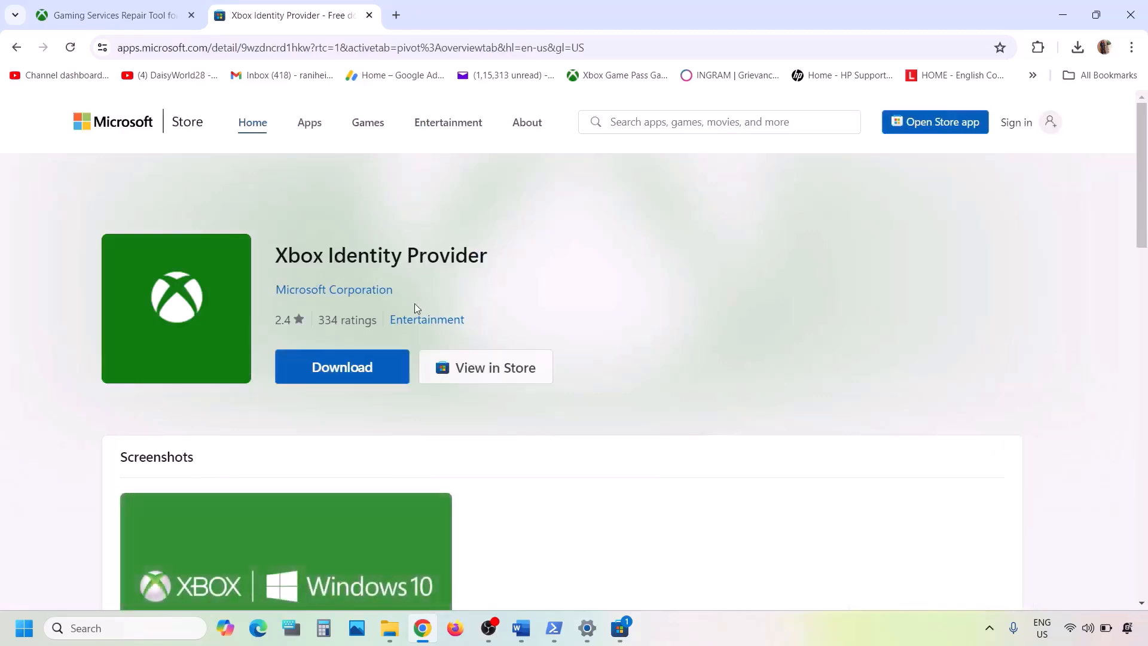
- Open Xbox Identity Provider in the Store app via Download, dismissing the Game Pass promo
{"action": "left_click", "coordinate": [354, 369]}
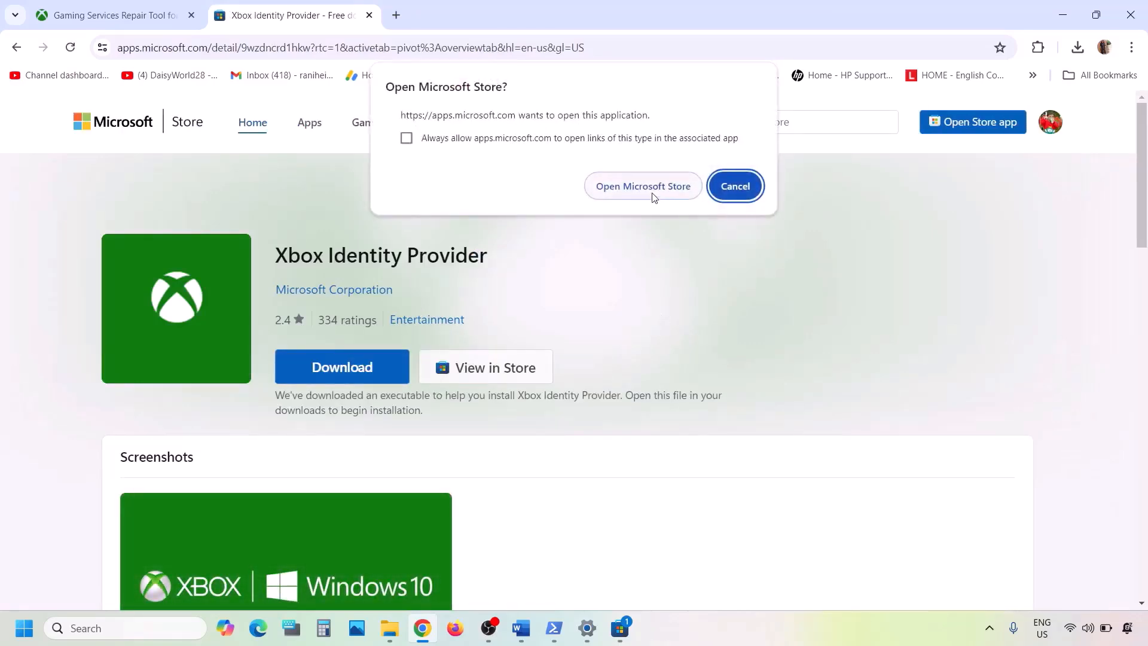
{"action": "left_click", "coordinate": [643, 187]}
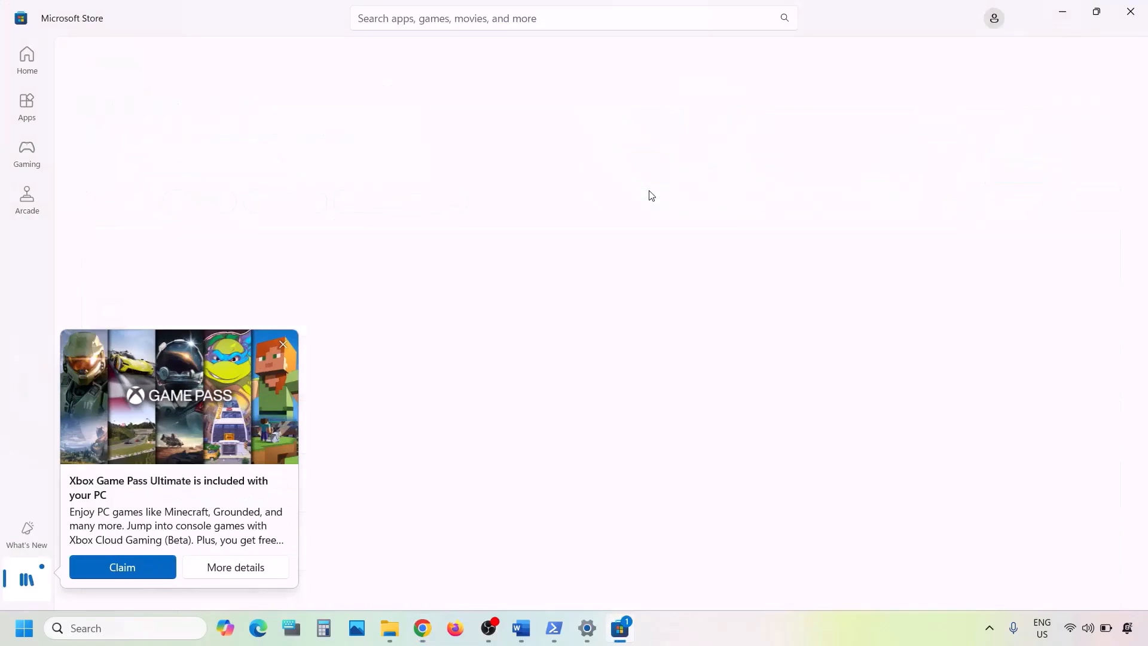
{"action": "left_click", "coordinate": [284, 346]}
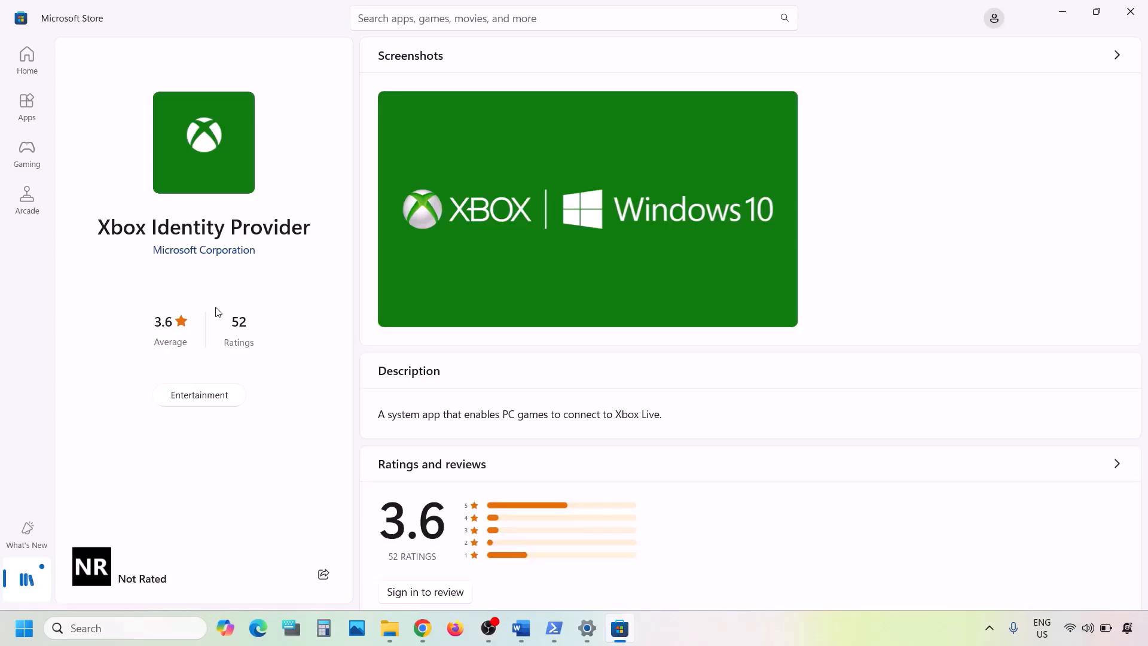
- Copy the 'get-appxpackage Microsoft.GamingServices | remove-AppxPackage -allusers' command from the Word notes
{"action": "left_click", "coordinate": [522, 628]}
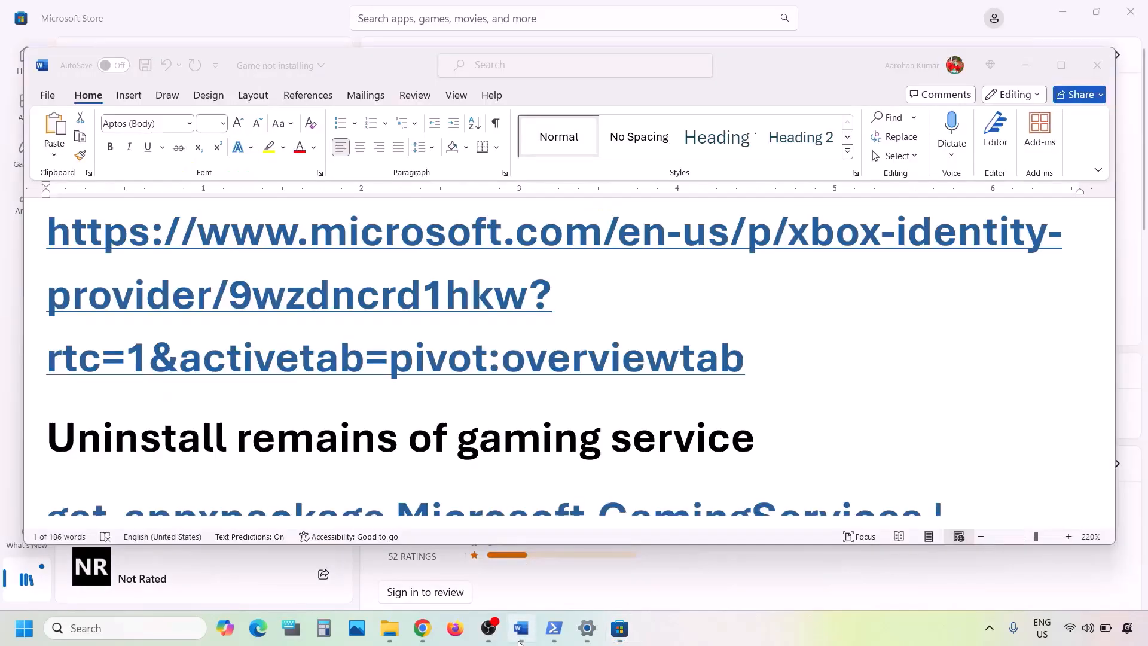
{"action": "scroll", "coordinate": [432, 376], "scroll_direction": "down", "scroll_amount": 3}
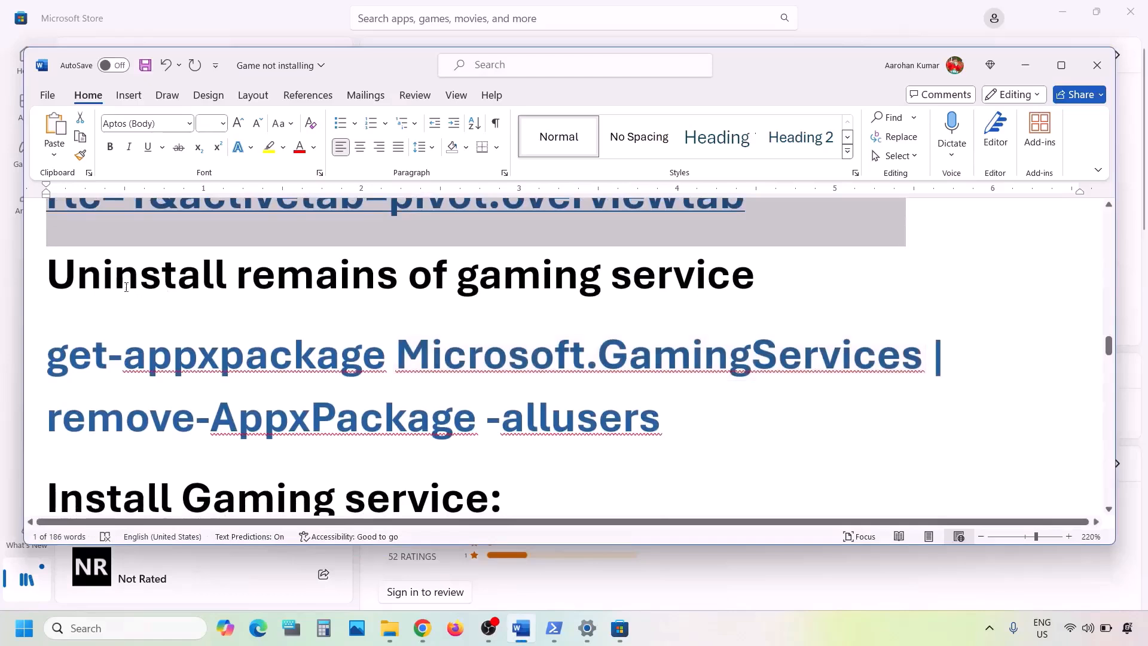
{"action": "left_click_drag", "start_coordinate": [71, 281], "coordinate": [777, 284]}
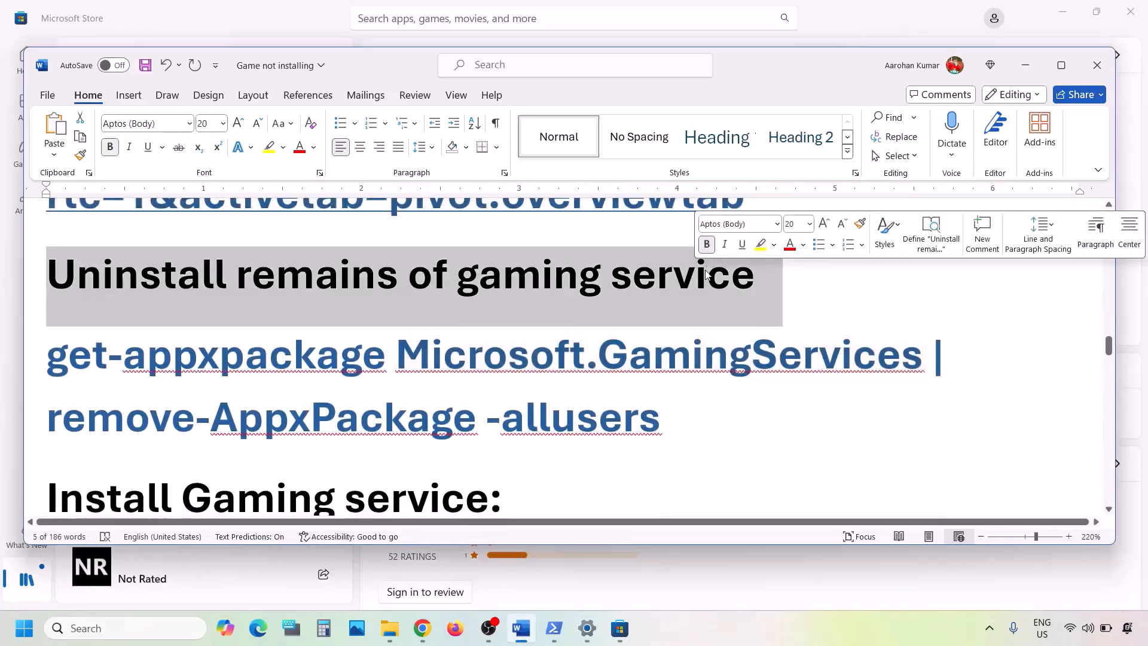
{"action": "left_click_drag", "start_coordinate": [672, 421], "coordinate": [82, 371]}
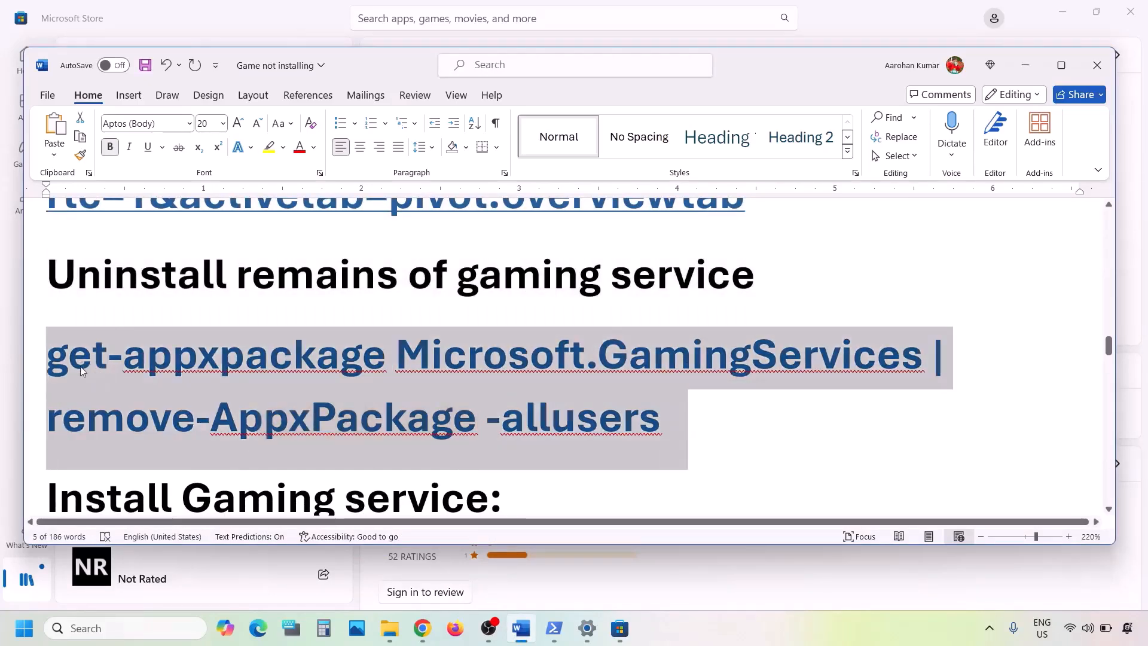
{"action": "right_click", "coordinate": [199, 396]}
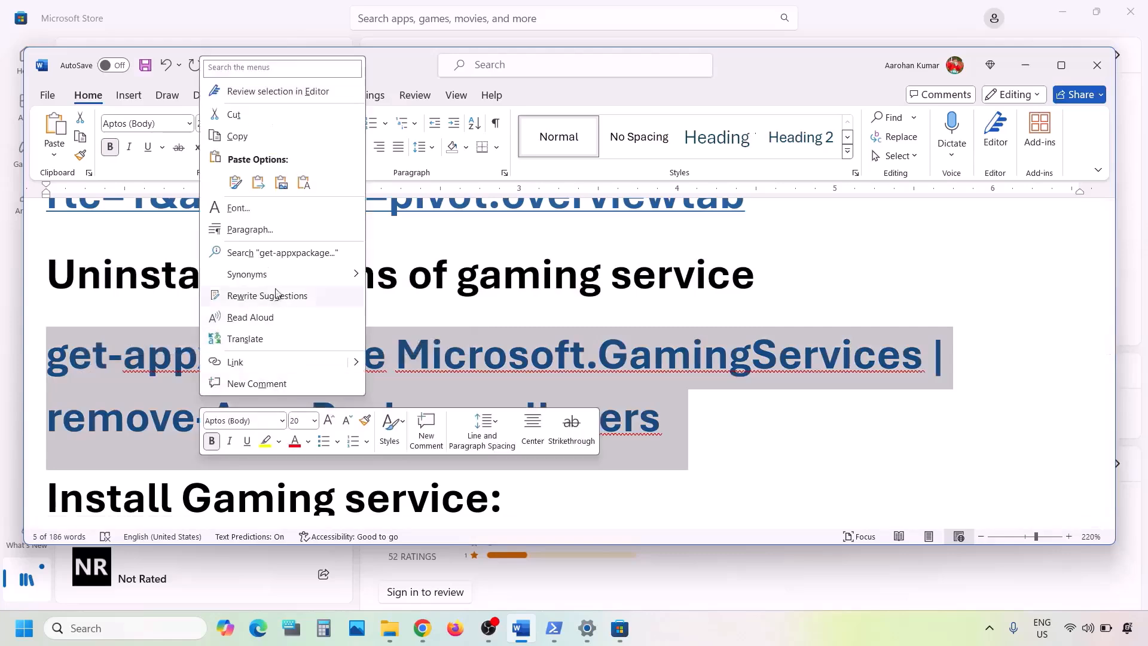
{"action": "left_click", "coordinate": [243, 138]}
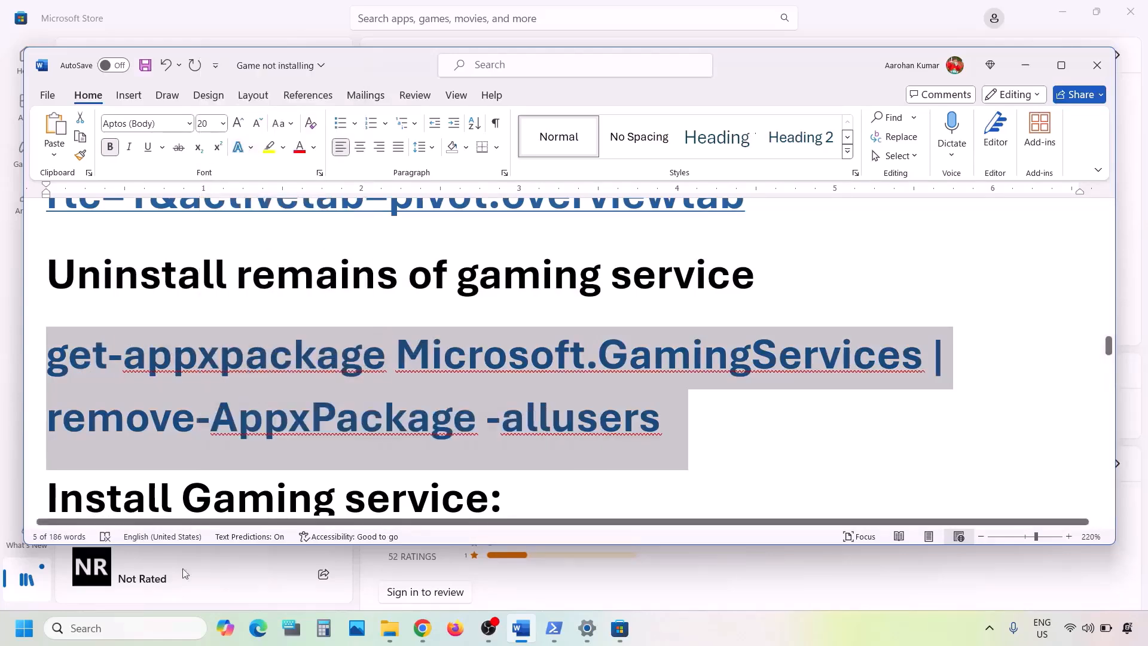
- Run the Gaming Services removal command in an administrator PowerShell, then return to Word
{"action": "left_click", "coordinate": [134, 623]}
{"action": "type", "text": "pow"}
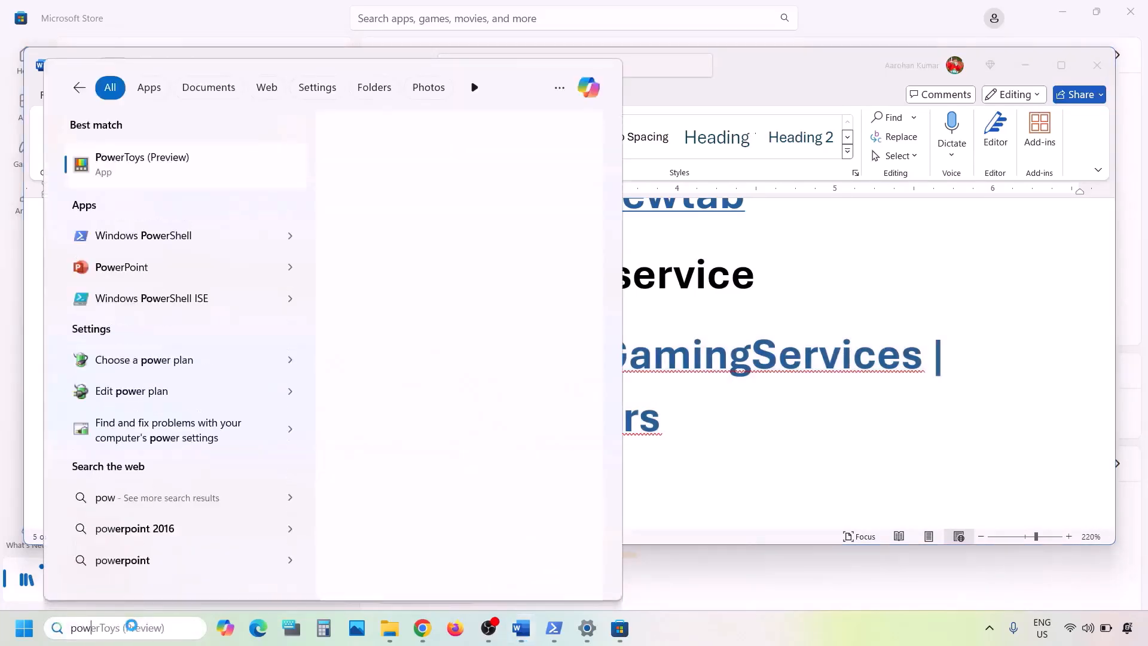
{"action": "type", "text": "ershell"}
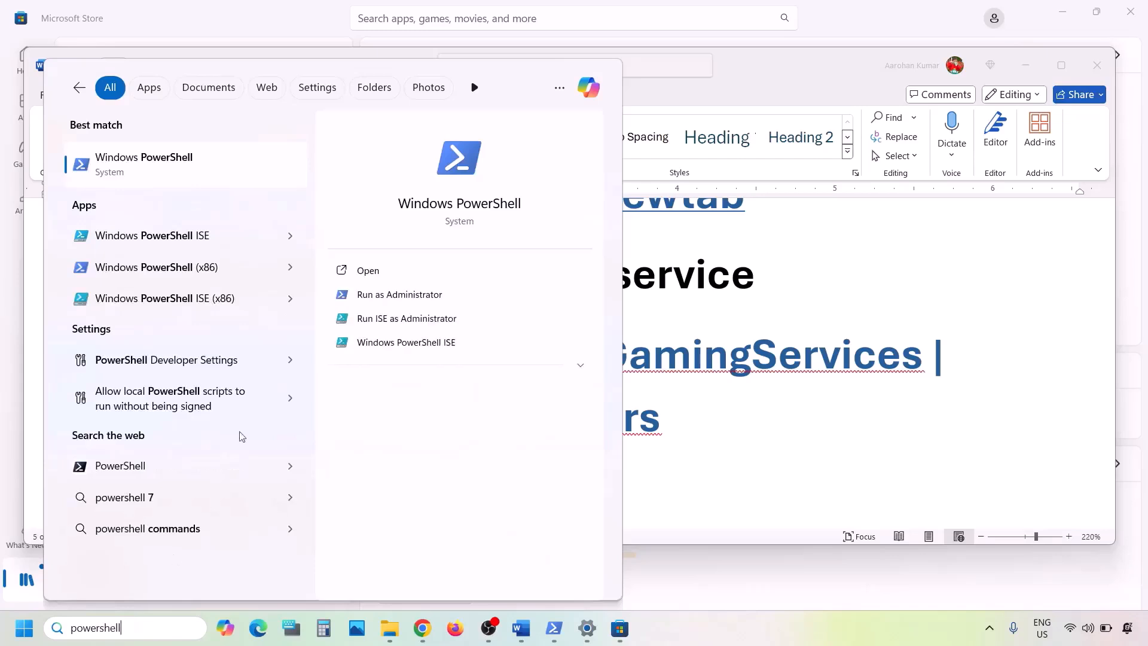
{"action": "right_click", "coordinate": [201, 178]}
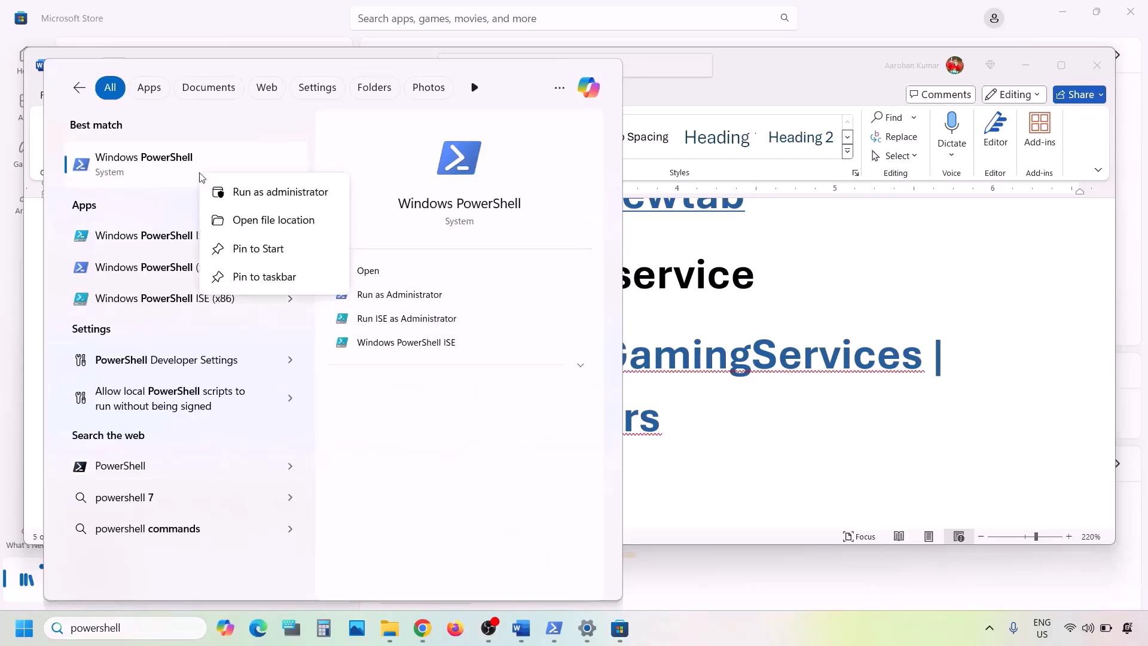
{"action": "left_click", "coordinate": [281, 192]}
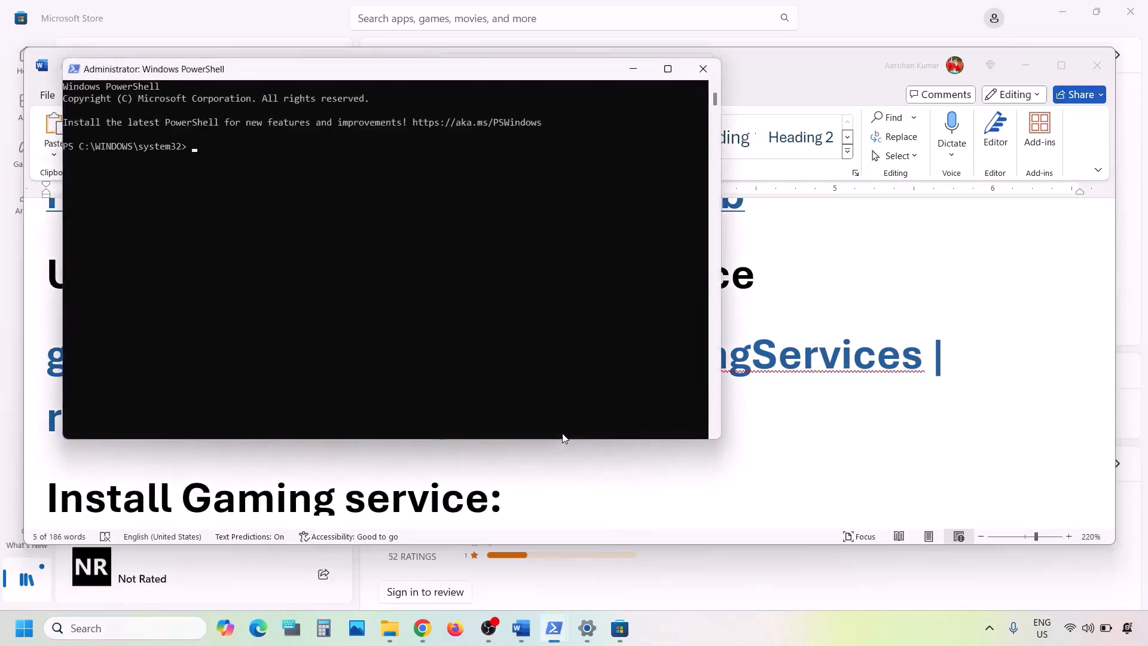
{"action": "key", "text": "ctrl+v"}
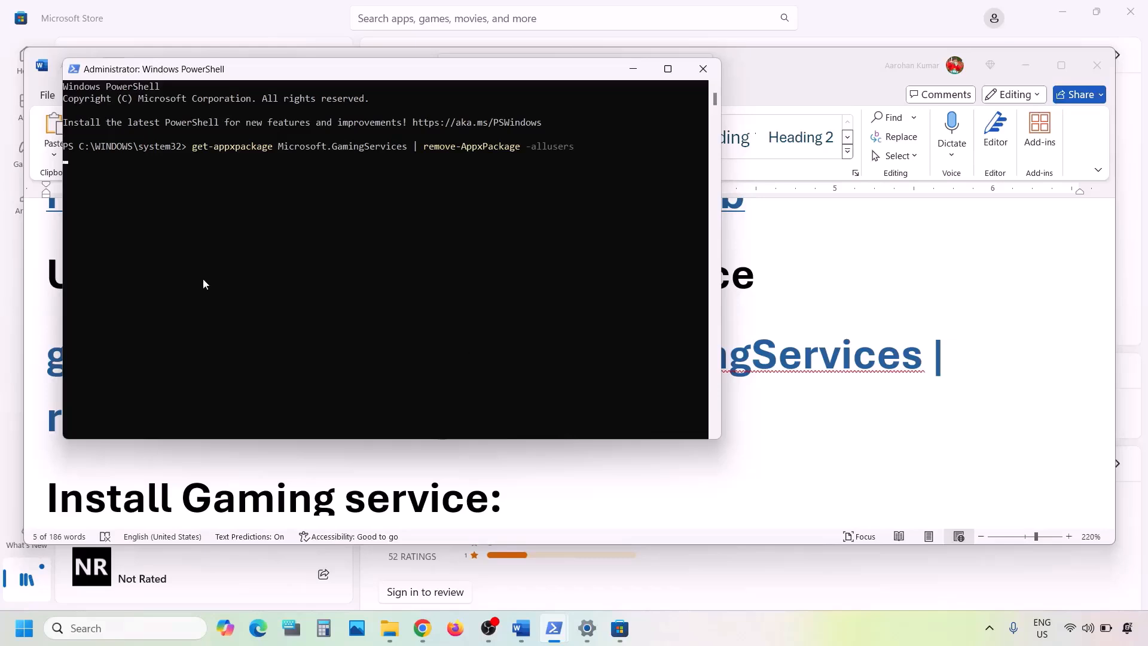
{"action": "left_click", "coordinate": [657, 470]}
- Copy the start ms-windows-store://pdp/?productid=9MWPM2CQNLHN command from Word and run it in administrator PowerShell
{"action": "scroll", "coordinate": [643, 472], "scroll_direction": "down", "scroll_amount": 4}
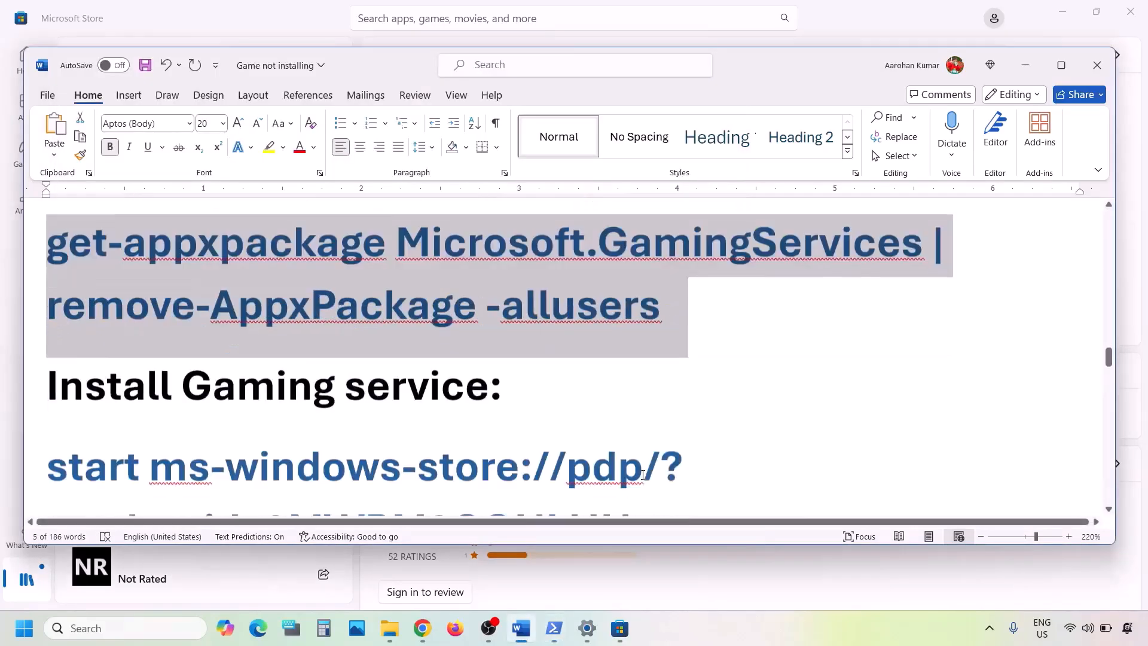
{"action": "left_click_drag", "start_coordinate": [668, 418], "coordinate": [48, 347]}
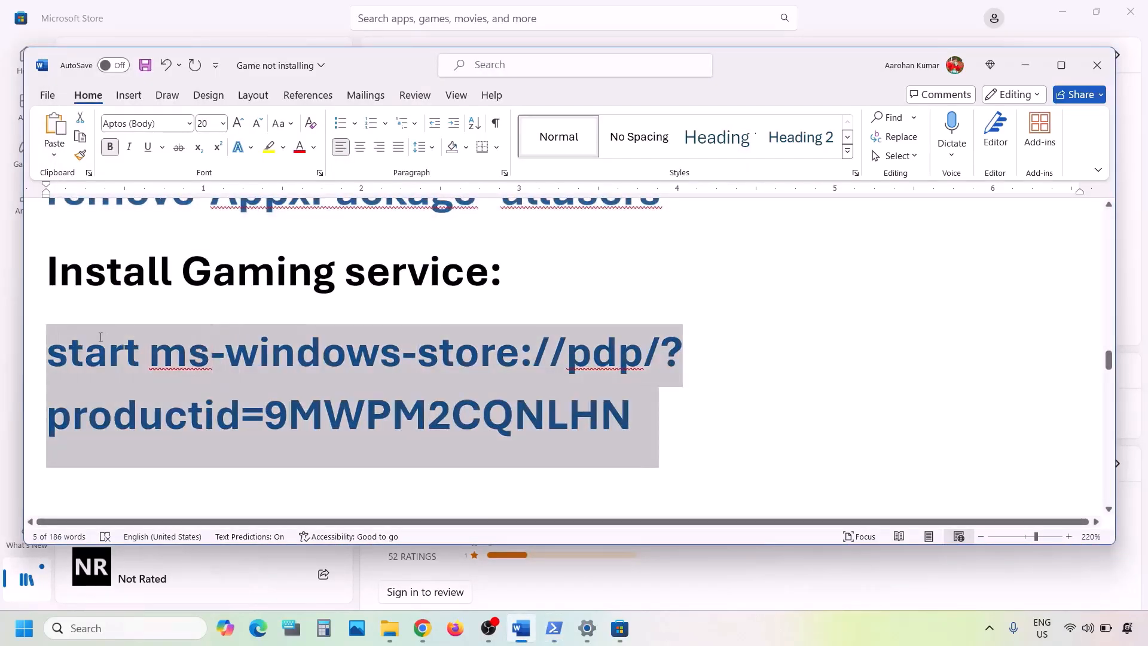
{"action": "right_click", "coordinate": [99, 335]}
{"action": "left_click", "coordinate": [142, 347]}
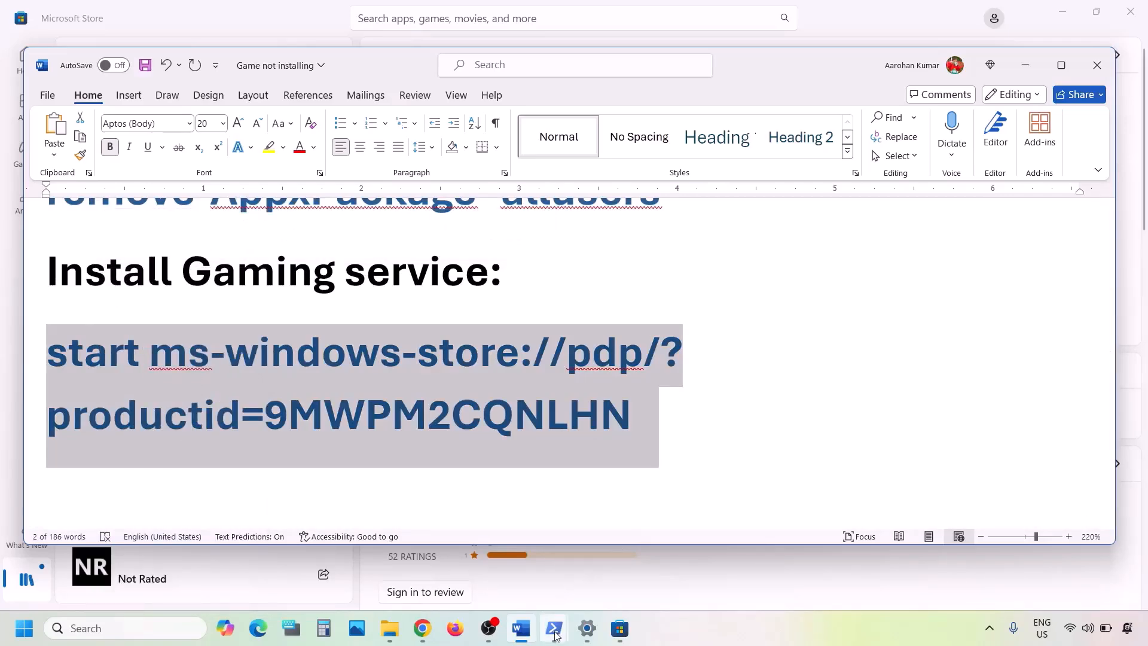
{"action": "mouse_move", "coordinate": [554, 628]}
{"action": "left_click", "coordinate": [619, 575]}
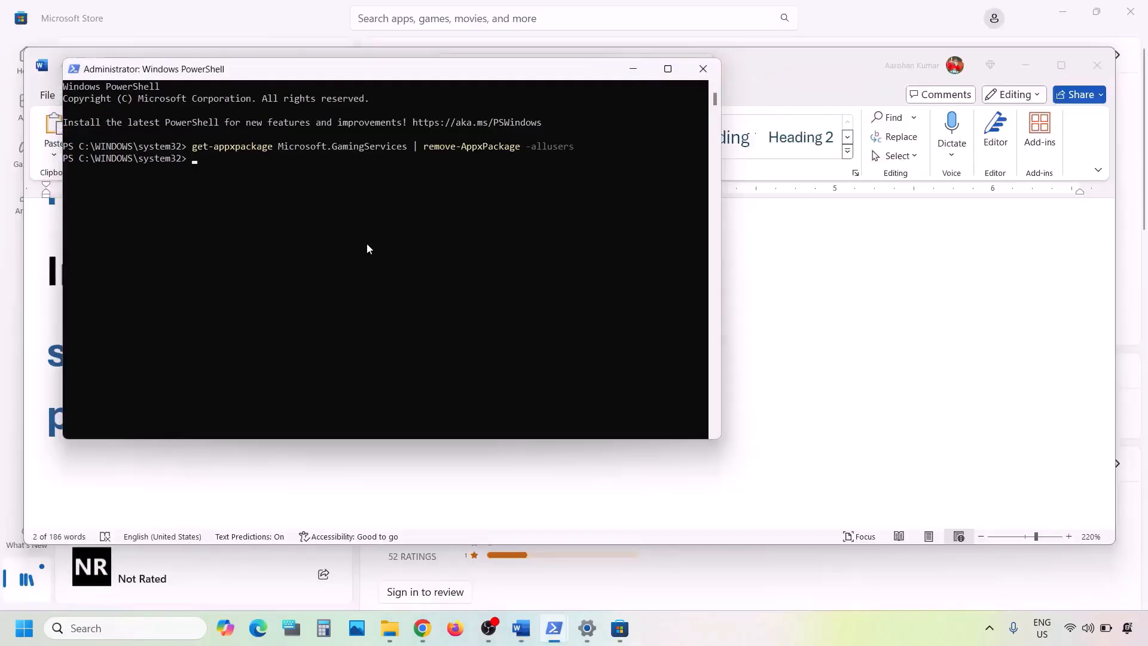
{"action": "right_click", "coordinate": [367, 245]}
{"action": "key", "text": "Return"}
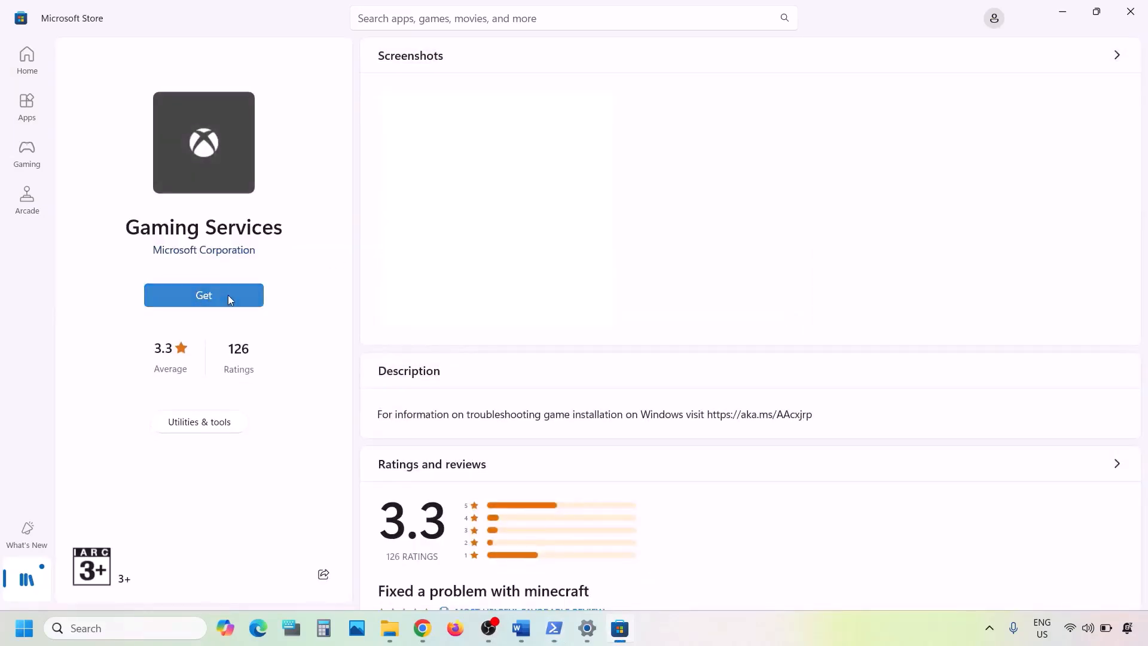
- Start the Gaming Services download in Microsoft Store, then return to the Word notes
{"action": "left_click", "coordinate": [228, 295]}
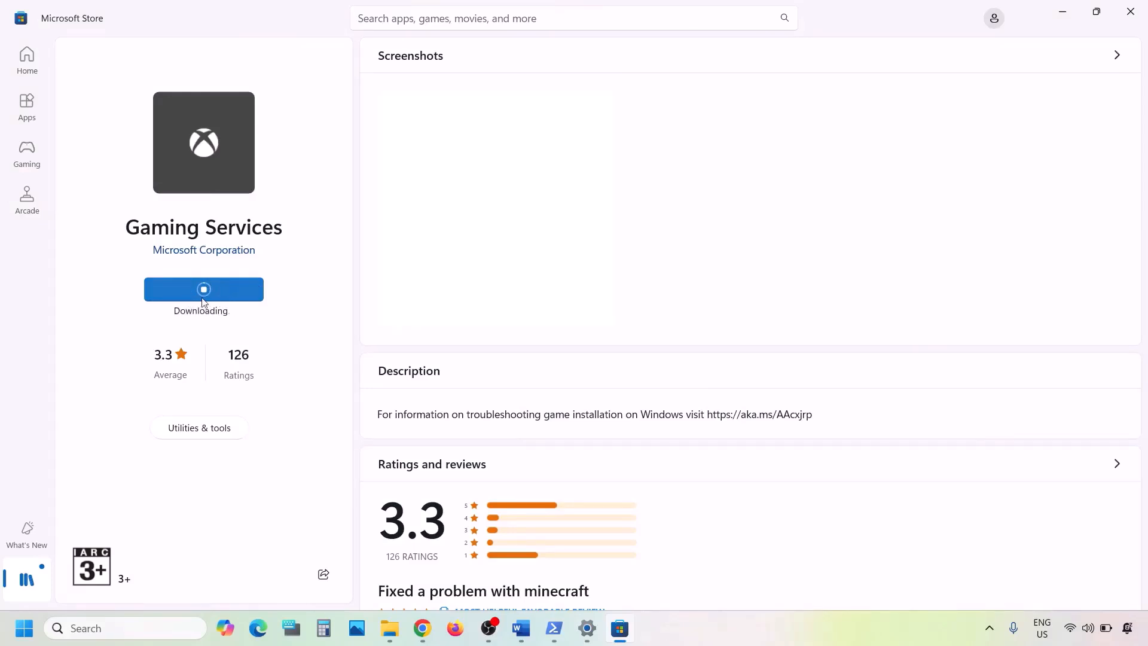
{"action": "left_click", "coordinate": [518, 635]}
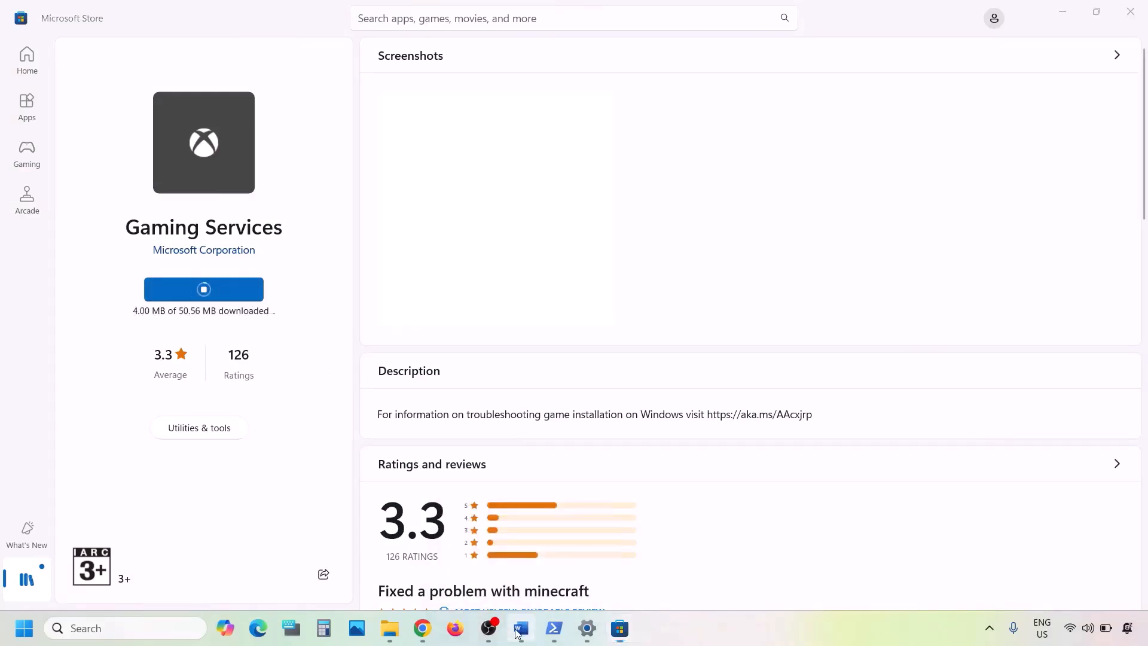
{"action": "scroll", "coordinate": [362, 457], "scroll_direction": "down", "scroll_amount": 5}
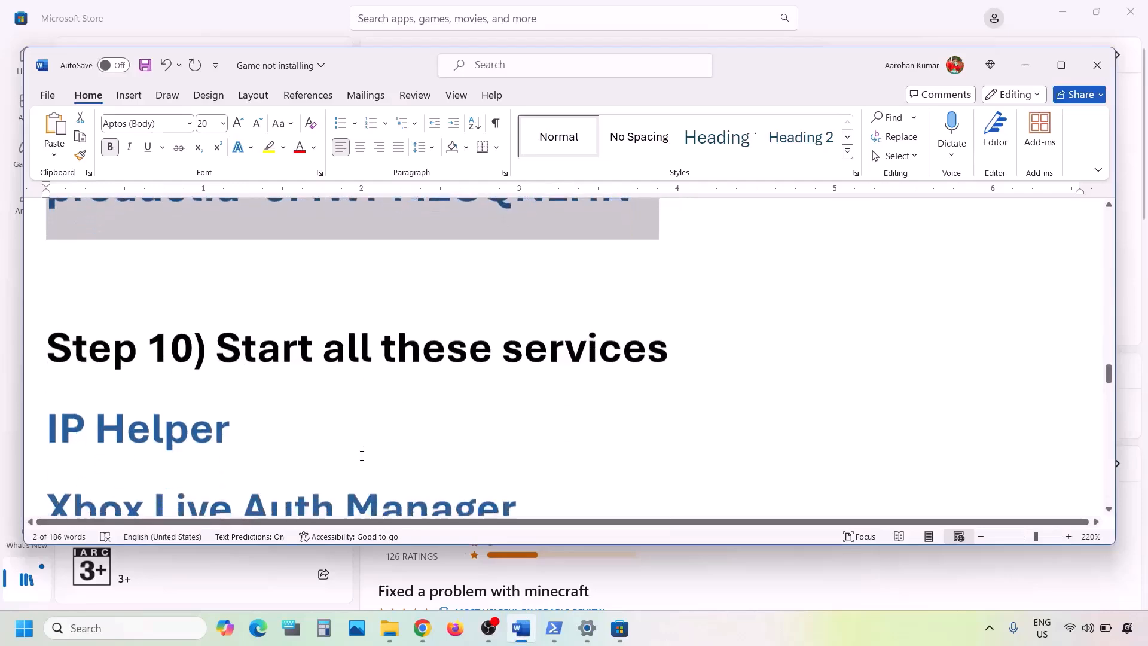
- Maximize the Word notes at Step 10 and launch the Services console by searching 'services'
{"action": "scroll", "coordinate": [362, 458], "scroll_direction": "down", "scroll_amount": 2}
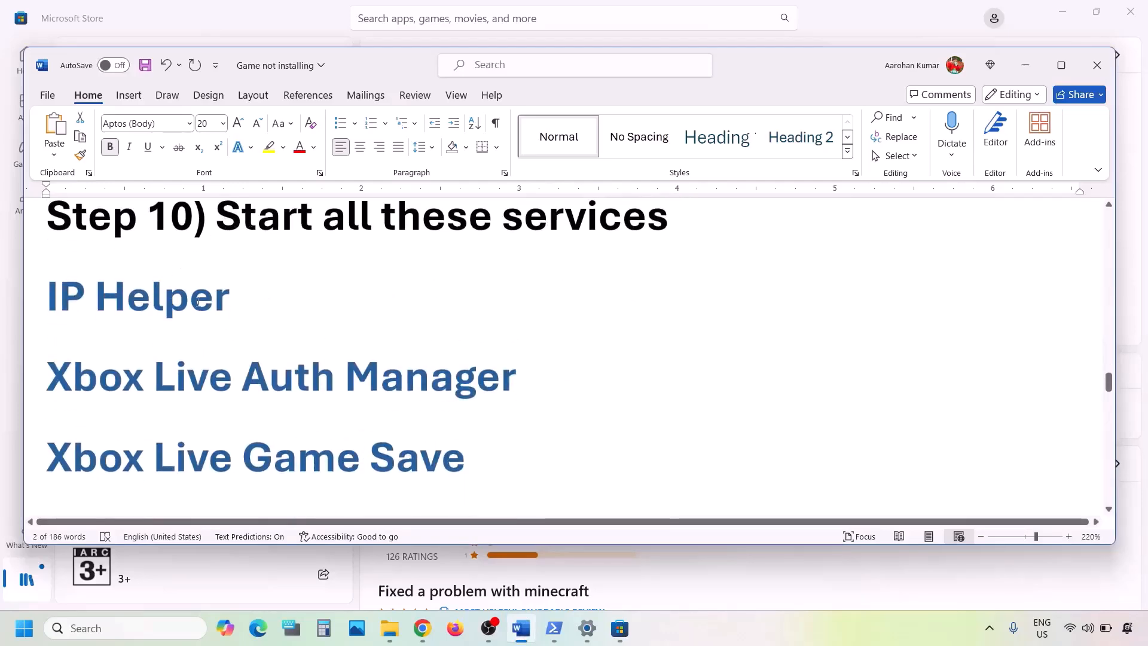
{"action": "left_click", "coordinate": [1062, 67]}
{"action": "left_click", "coordinate": [103, 631]}
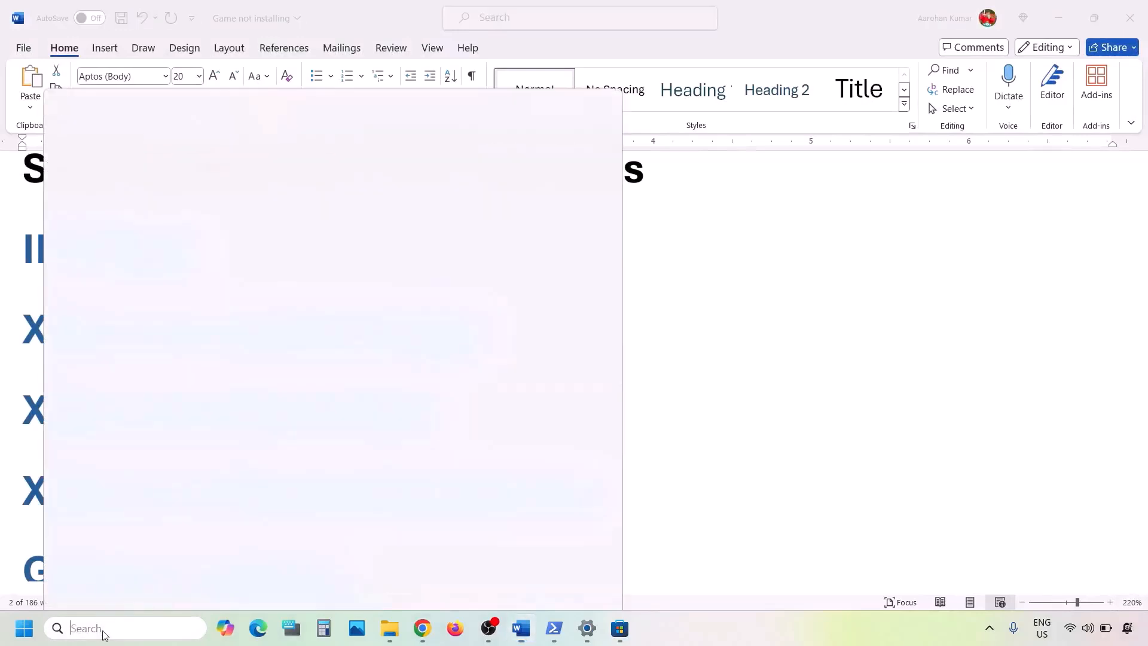
{"action": "type", "text": "services"}
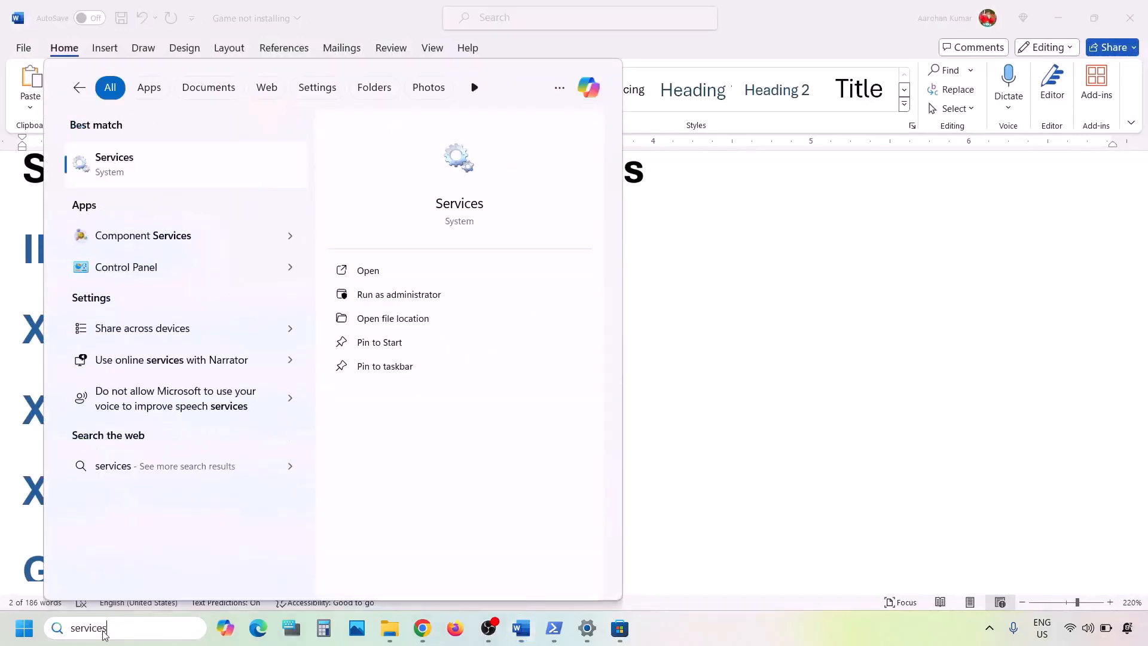
{"action": "left_click", "coordinate": [129, 174]}
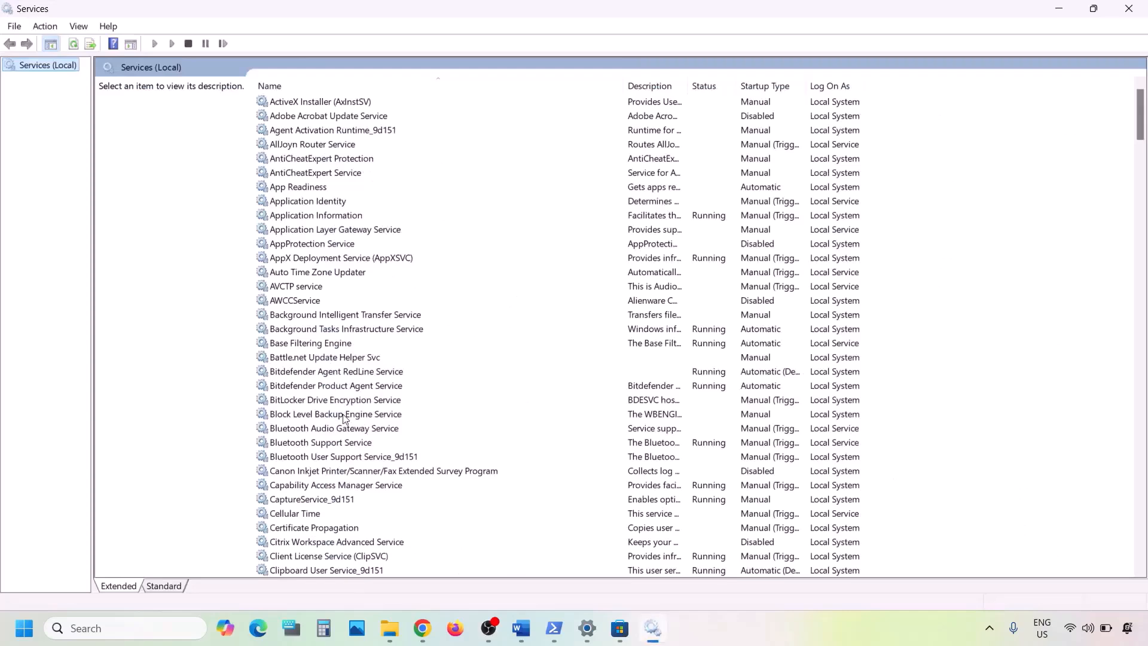
- Set the IP Helper service's startup type to Automatic and apply it
{"action": "left_click", "coordinate": [346, 412]}
{"action": "key", "text": "i"}
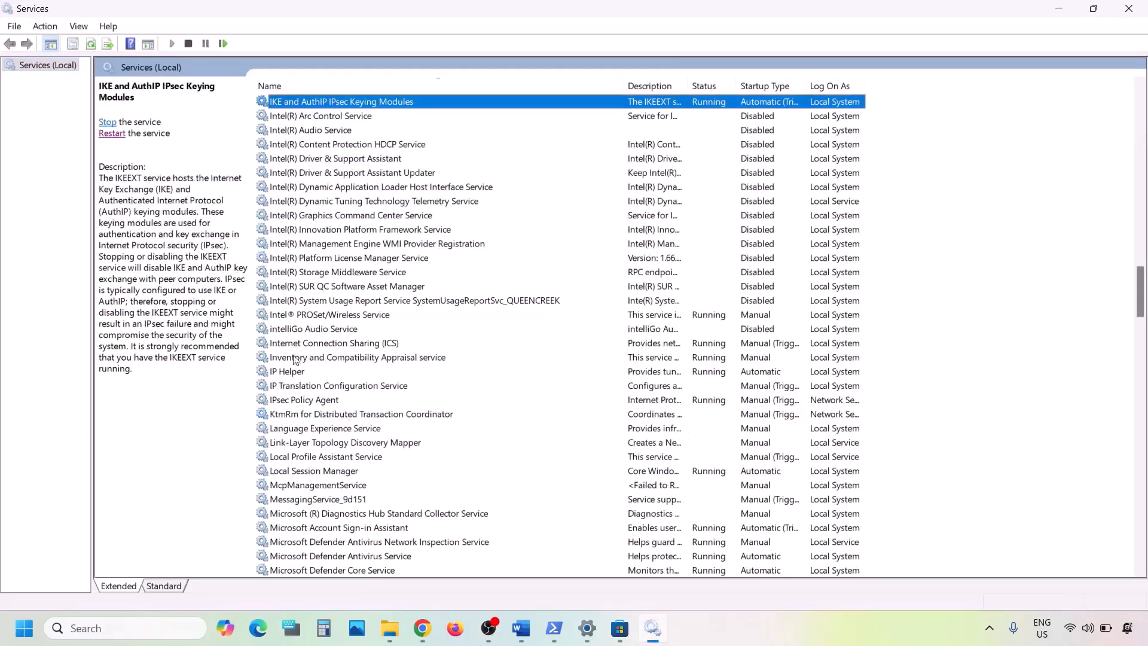
{"action": "left_click", "coordinate": [285, 372]}
{"action": "double_click", "coordinate": [305, 373]}
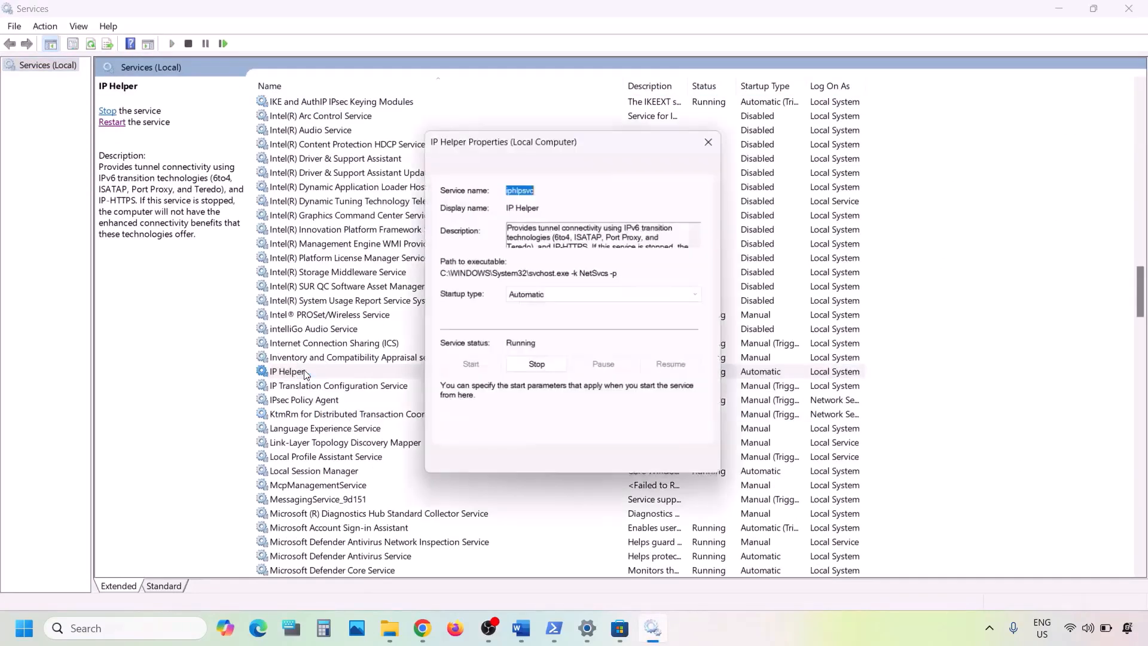
{"action": "left_click", "coordinate": [538, 295]}
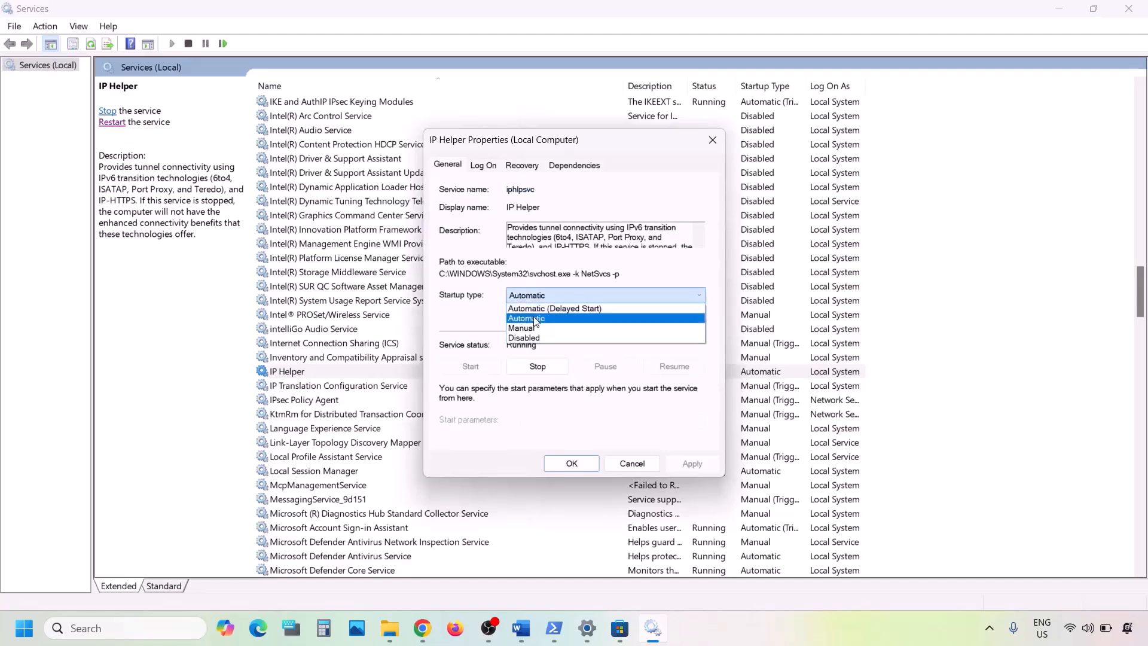
{"action": "left_click", "coordinate": [529, 318]}
{"action": "left_click", "coordinate": [689, 465]}
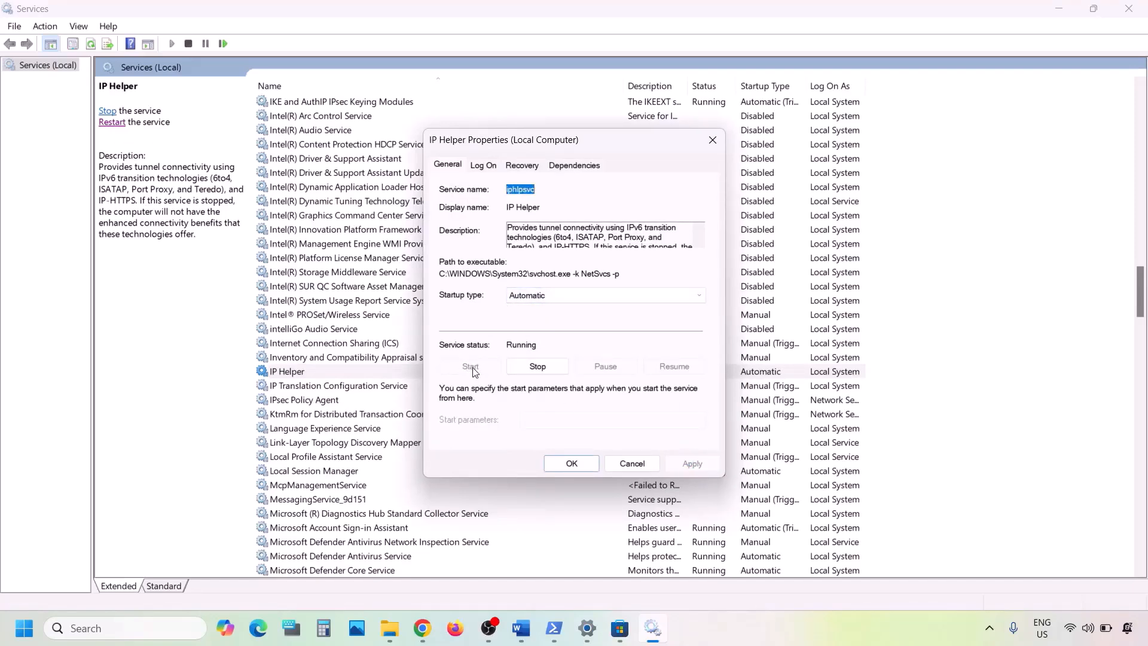
{"action": "left_click", "coordinate": [570, 464]}
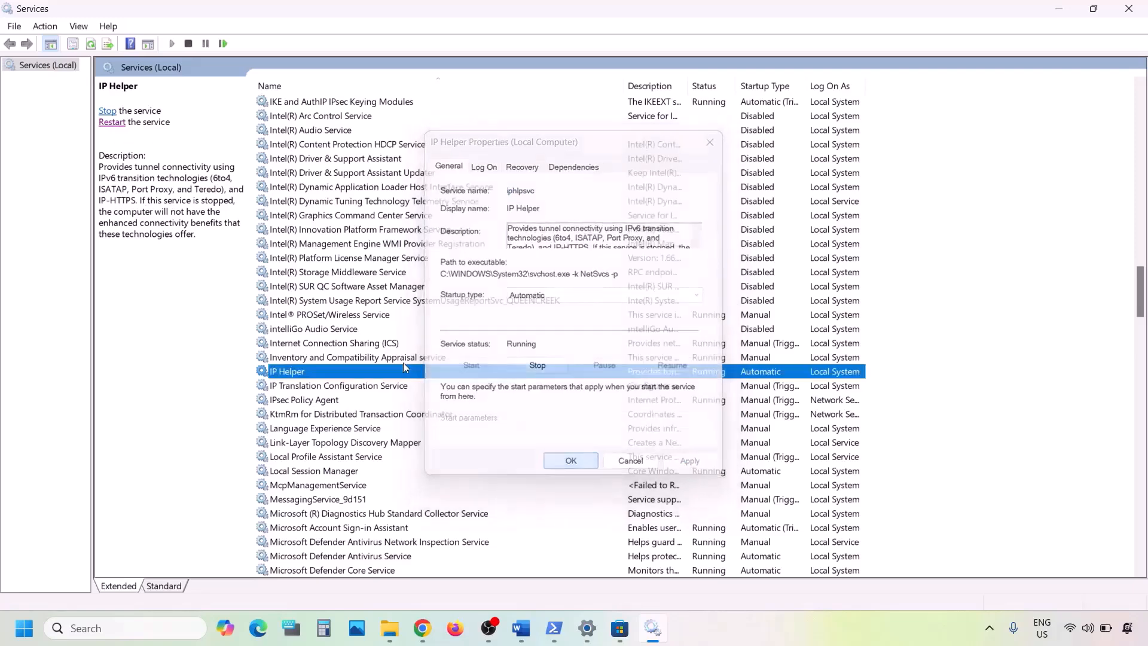
- Restart IP Helper and jump the list to the Xbox services
{"action": "right_click", "coordinate": [303, 379]}
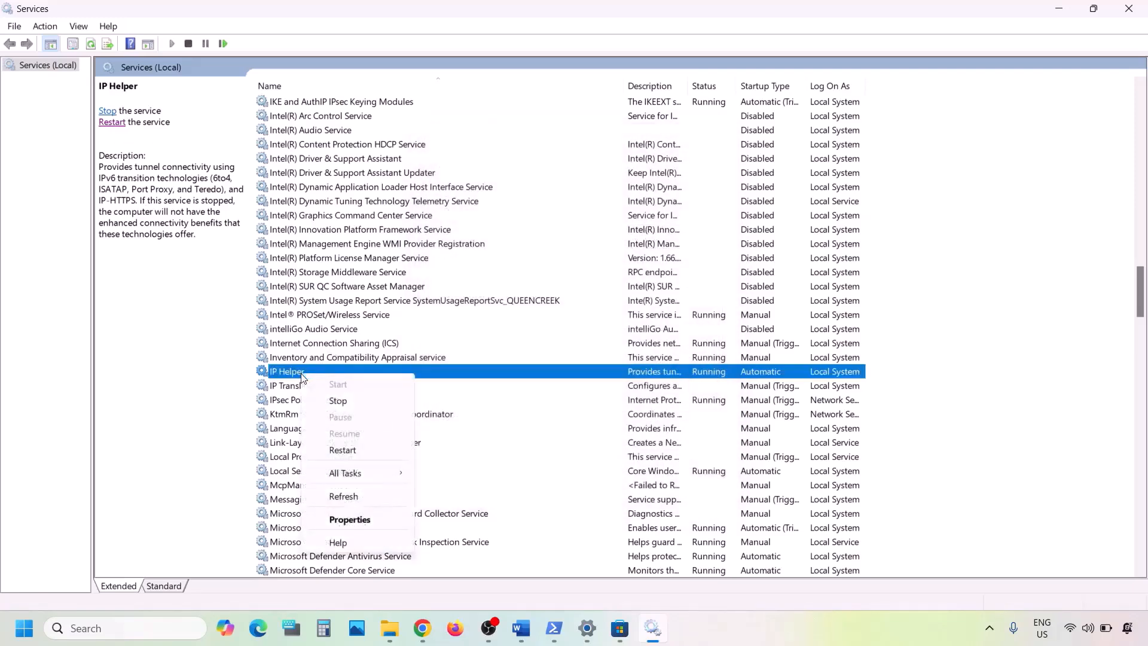
{"action": "left_click", "coordinate": [339, 452]}
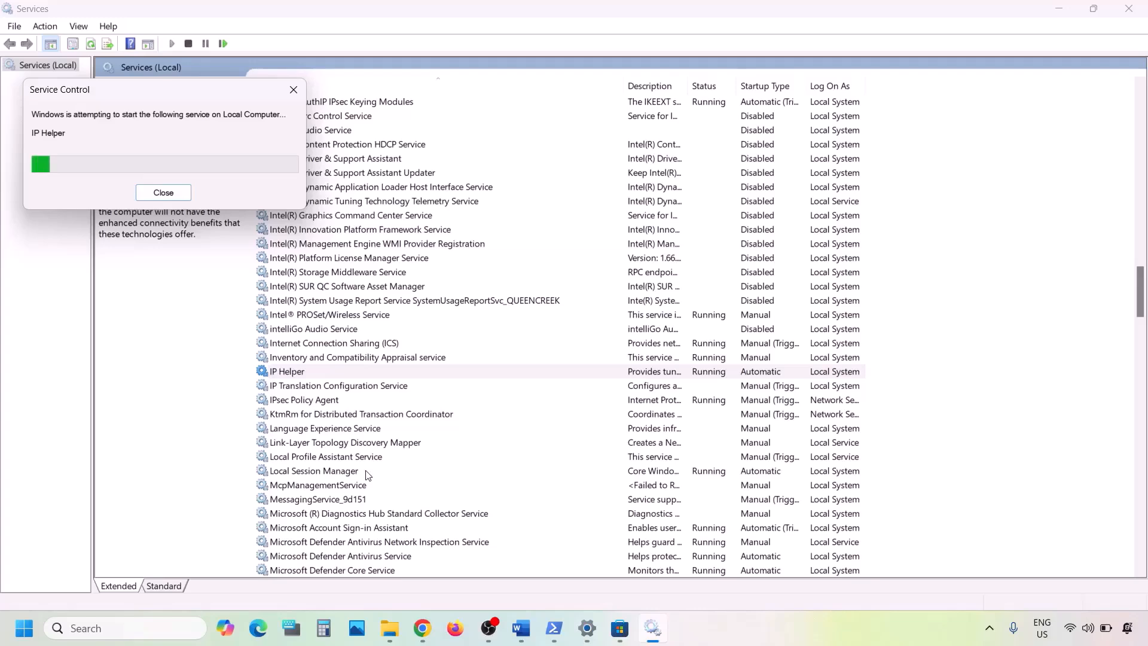
{"action": "left_click", "coordinate": [367, 473]}
{"action": "key", "text": "x"}
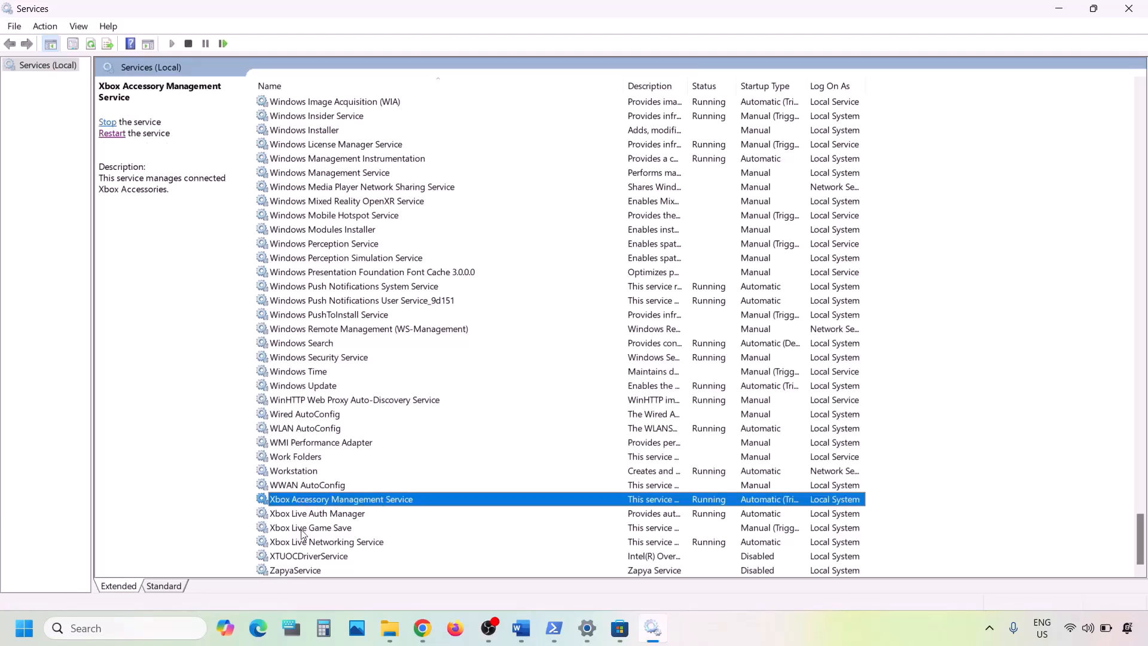
- Confirm Automatic startup for Xbox Accessory Management Service and Xbox Live Auth Manager
{"action": "double_click", "coordinate": [315, 503]}
{"action": "left_click", "coordinate": [583, 297]}
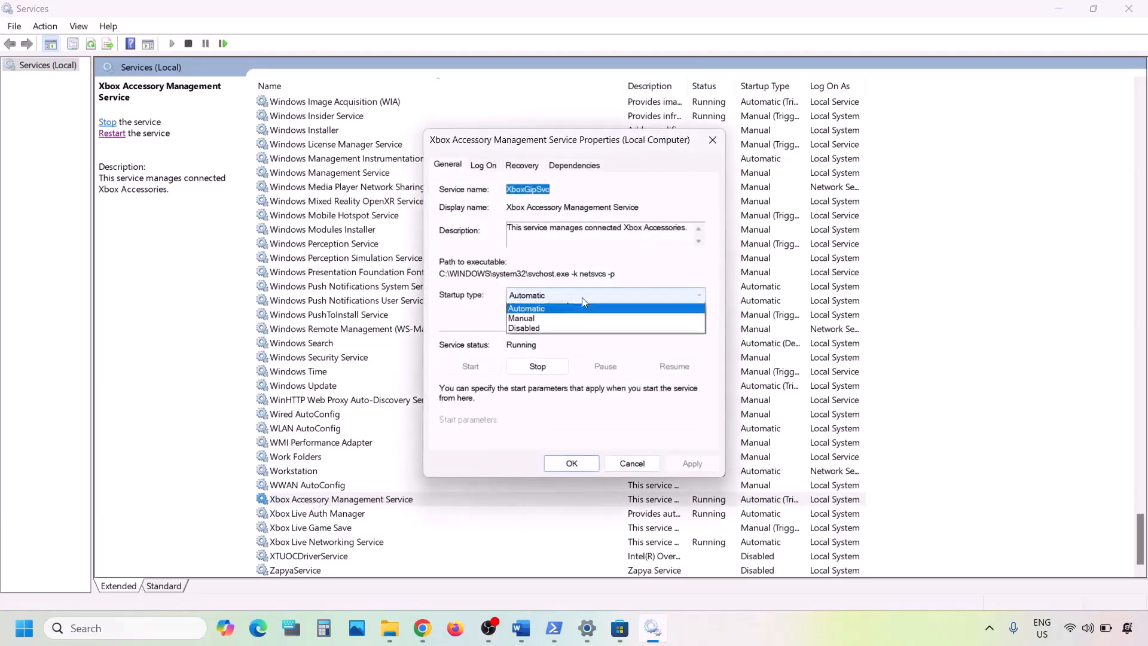
{"action": "left_click", "coordinate": [544, 318]}
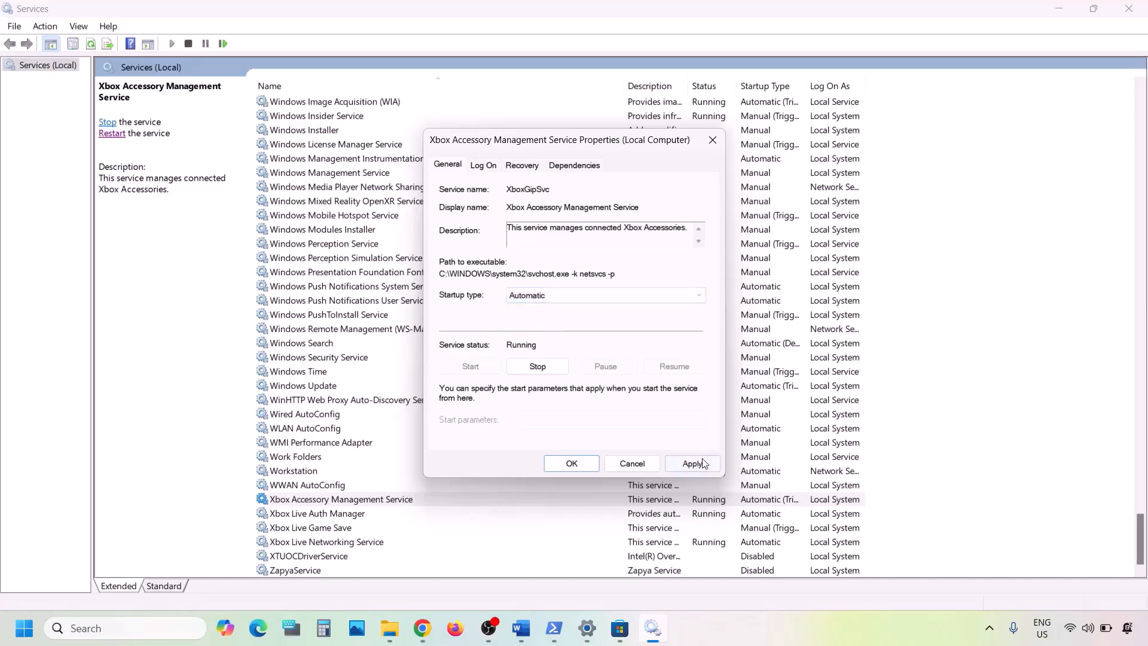
{"action": "left_click", "coordinate": [572, 463]}
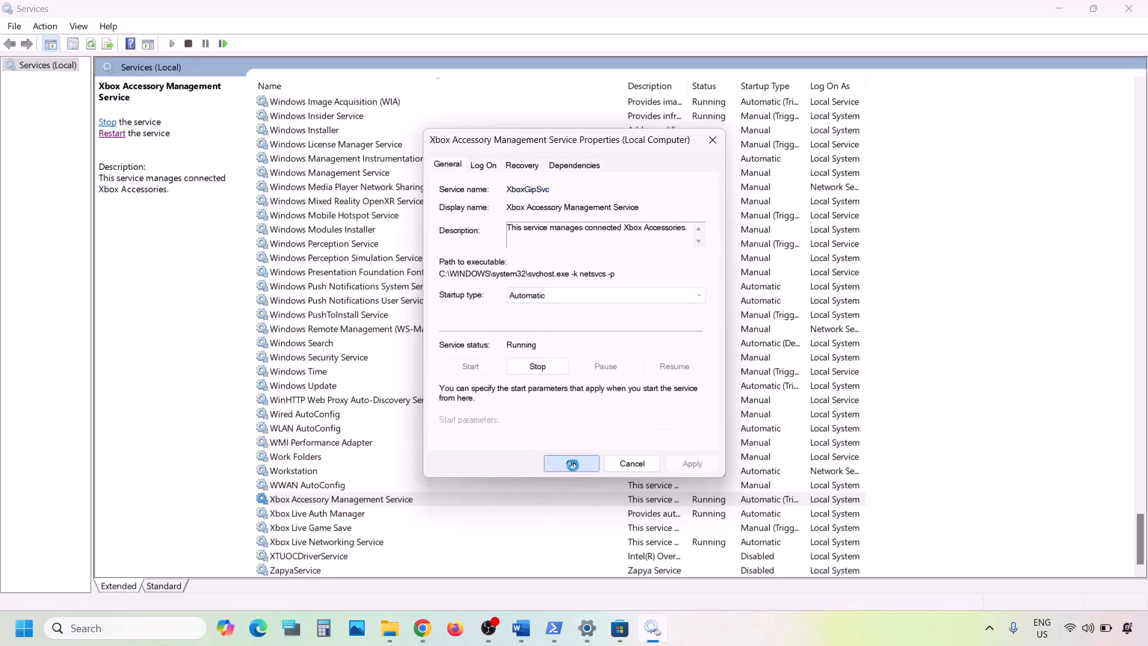
{"action": "left_click", "coordinate": [327, 518]}
{"action": "double_click", "coordinate": [342, 518]}
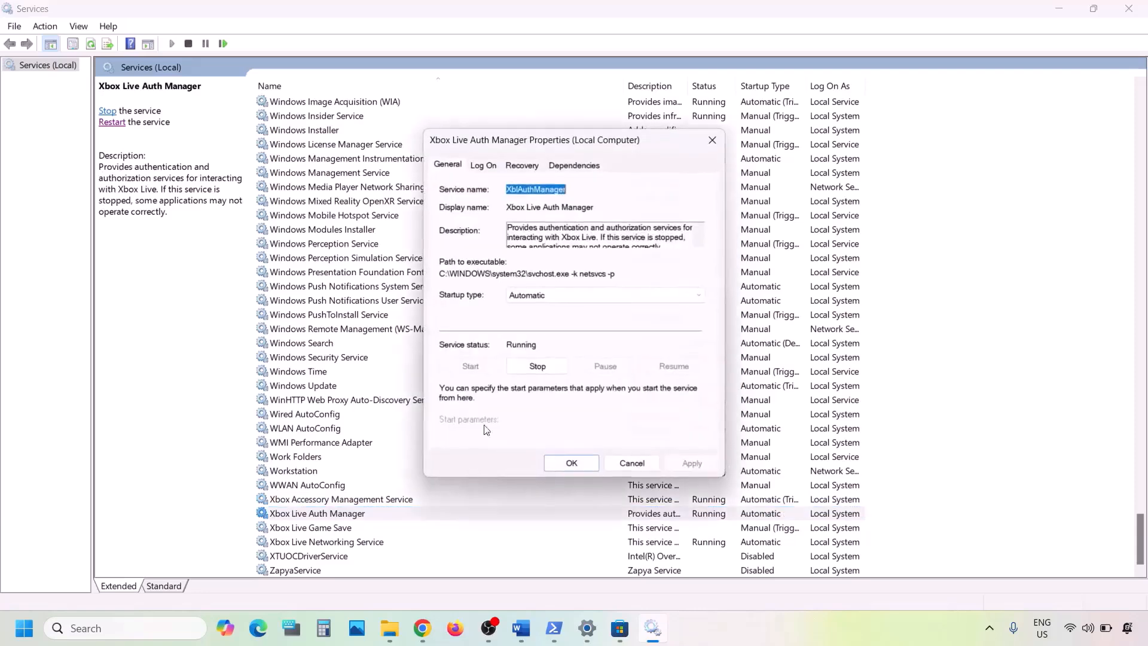
{"action": "left_click", "coordinate": [550, 295]}
{"action": "left_click", "coordinate": [541, 318]}
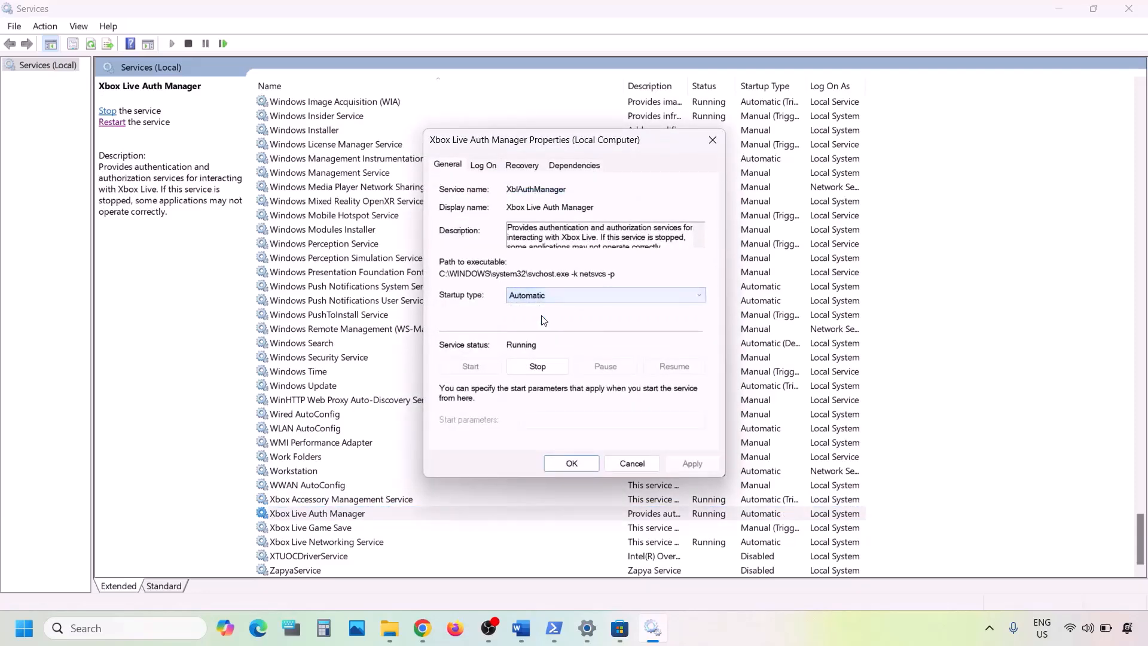
{"action": "left_click", "coordinate": [686, 464]}
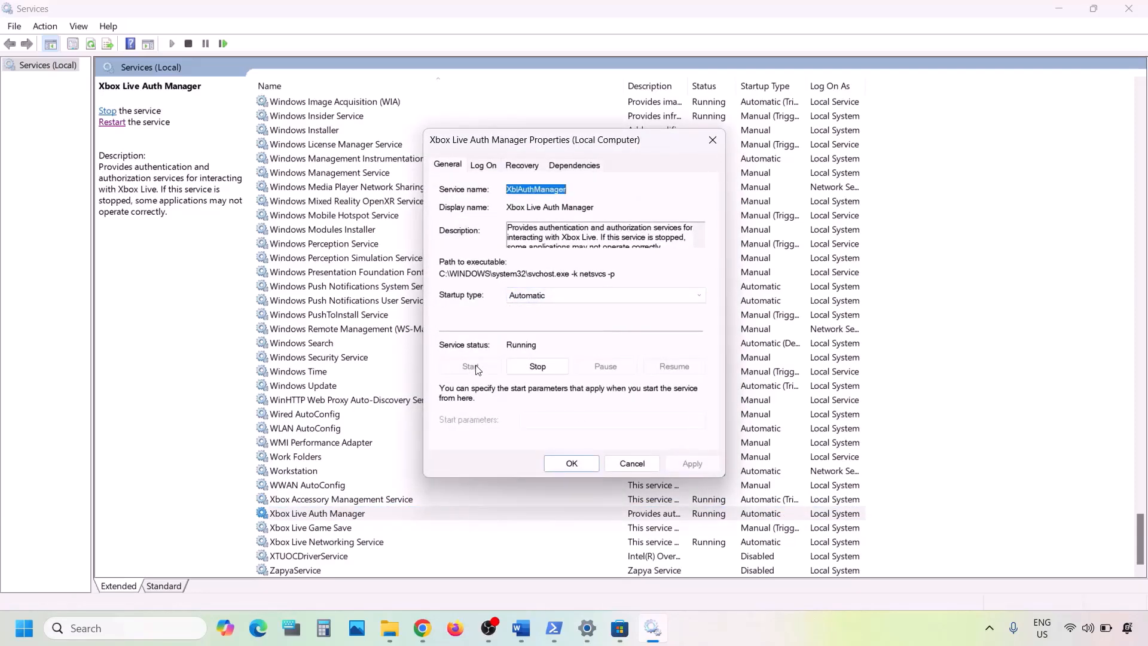
{"action": "left_click", "coordinate": [572, 461]}
- Set Xbox Live Game Save to Automatic and start the service
{"action": "double_click", "coordinate": [316, 524]}
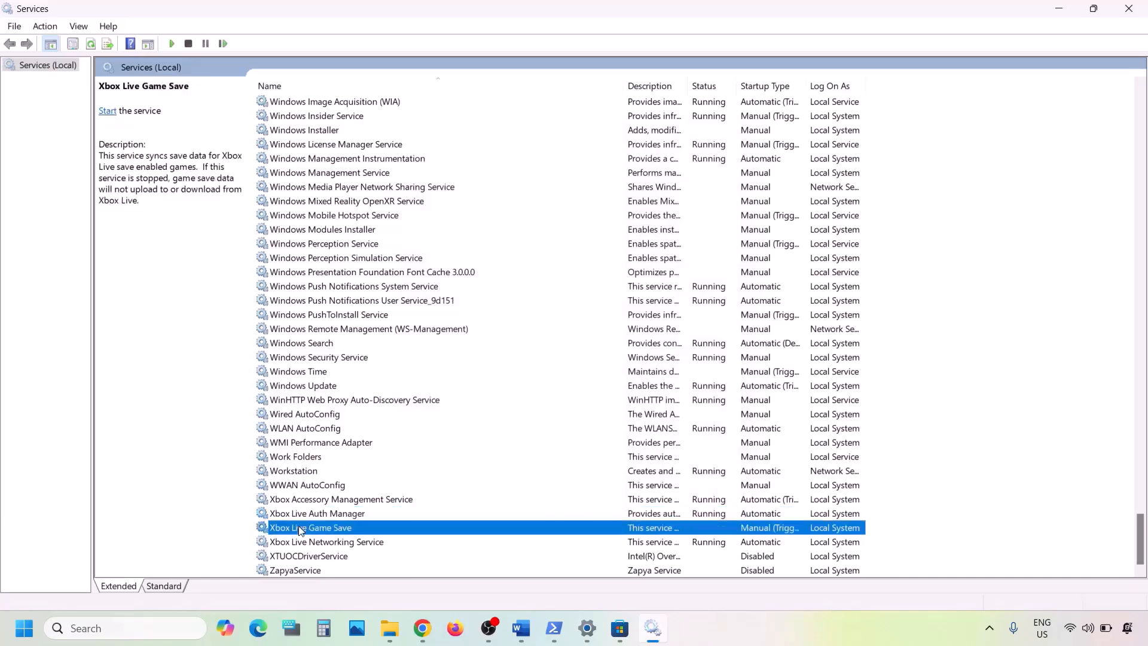
{"action": "left_click", "coordinate": [554, 296]}
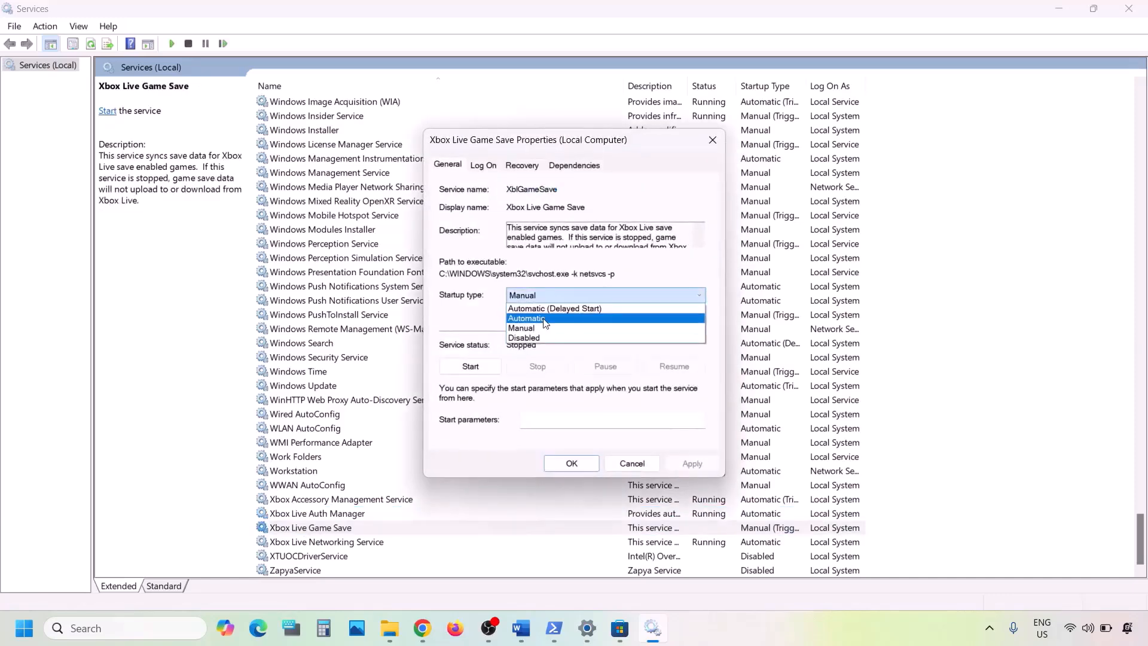
{"action": "left_click", "coordinate": [551, 318]}
{"action": "left_click", "coordinate": [691, 464]}
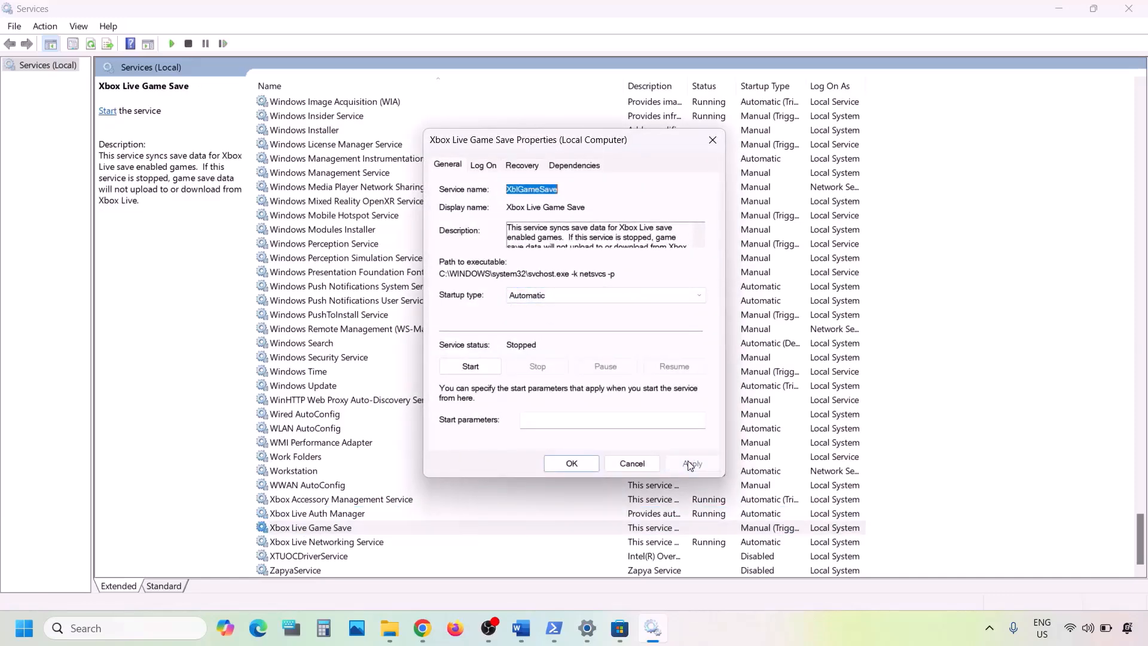
{"action": "left_click", "coordinate": [467, 366]}
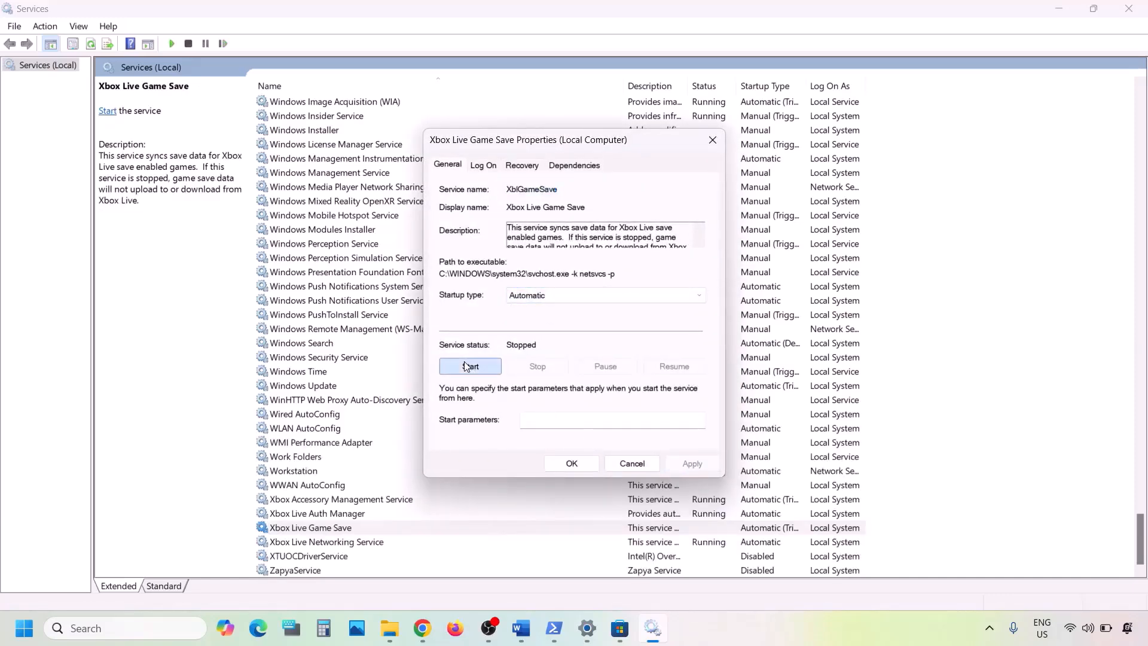
{"action": "left_click", "coordinate": [571, 464]}
- Apply Automatic startup to Xbox Live Networking Service
{"action": "double_click", "coordinate": [365, 542]}
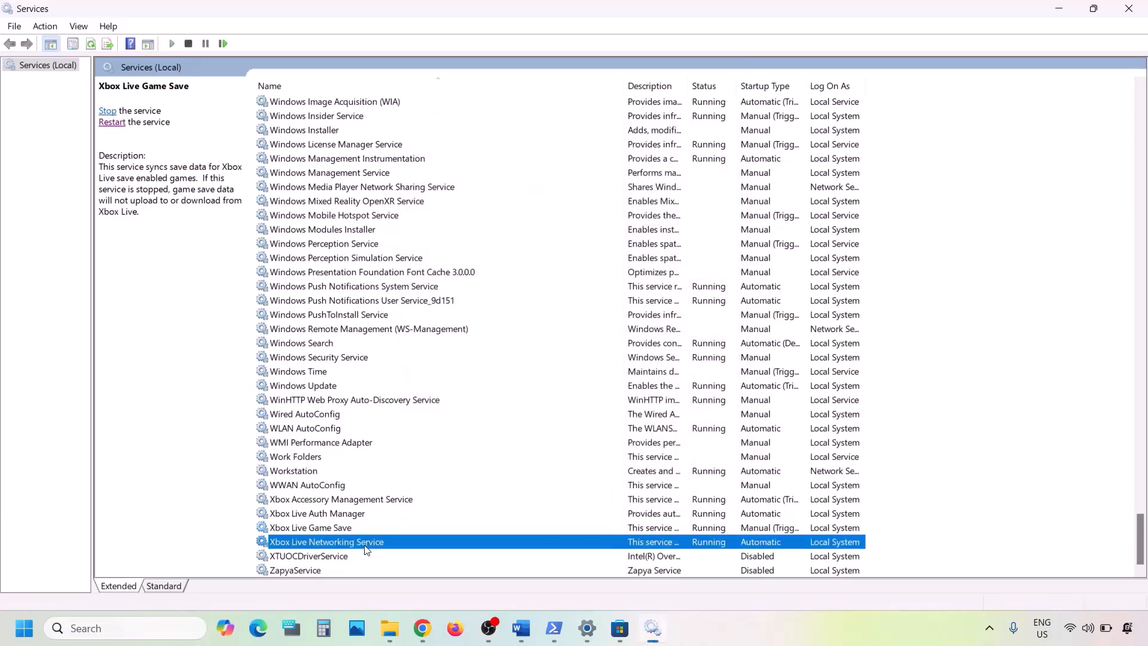
{"action": "left_click", "coordinate": [553, 297]}
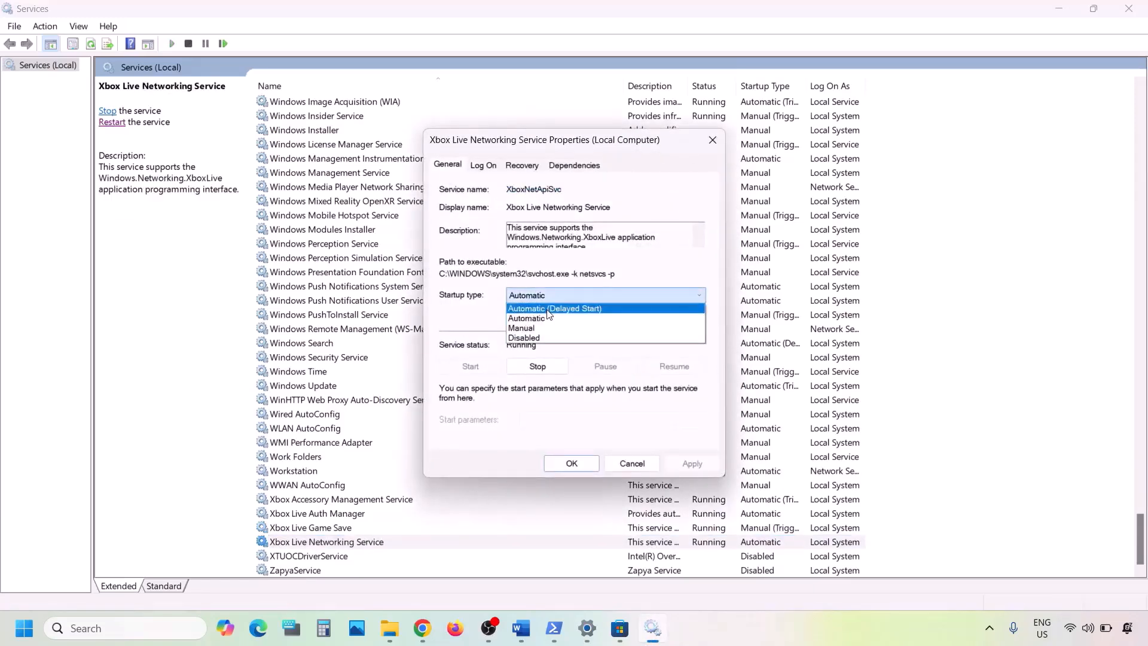
{"action": "left_click", "coordinate": [547, 318]}
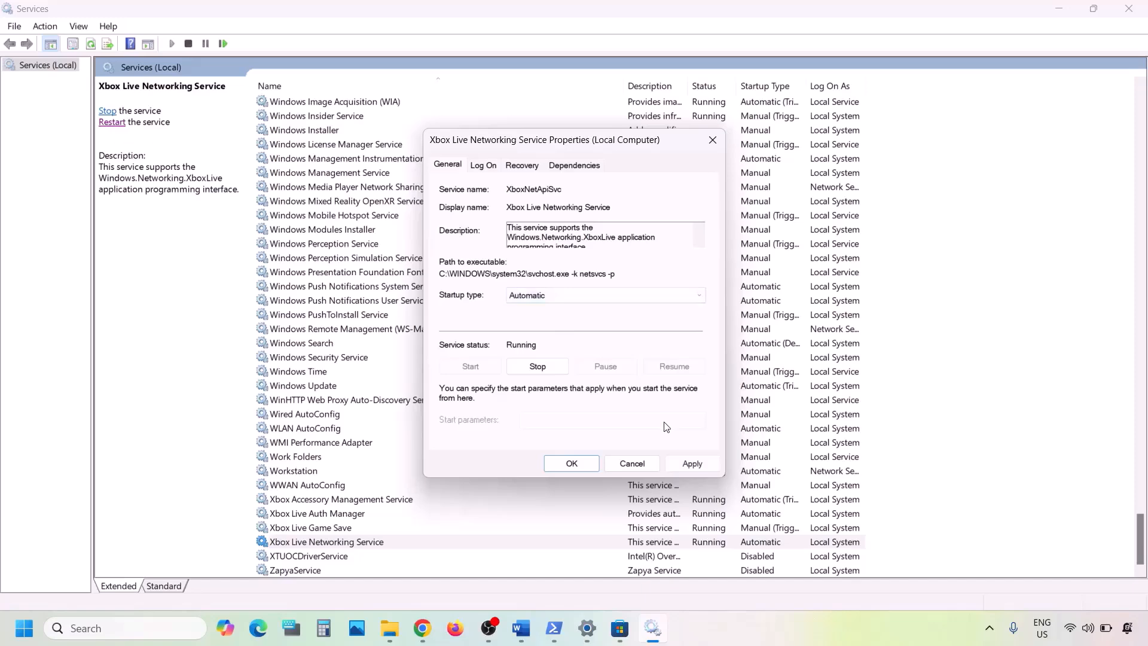
{"action": "left_click", "coordinate": [679, 465]}
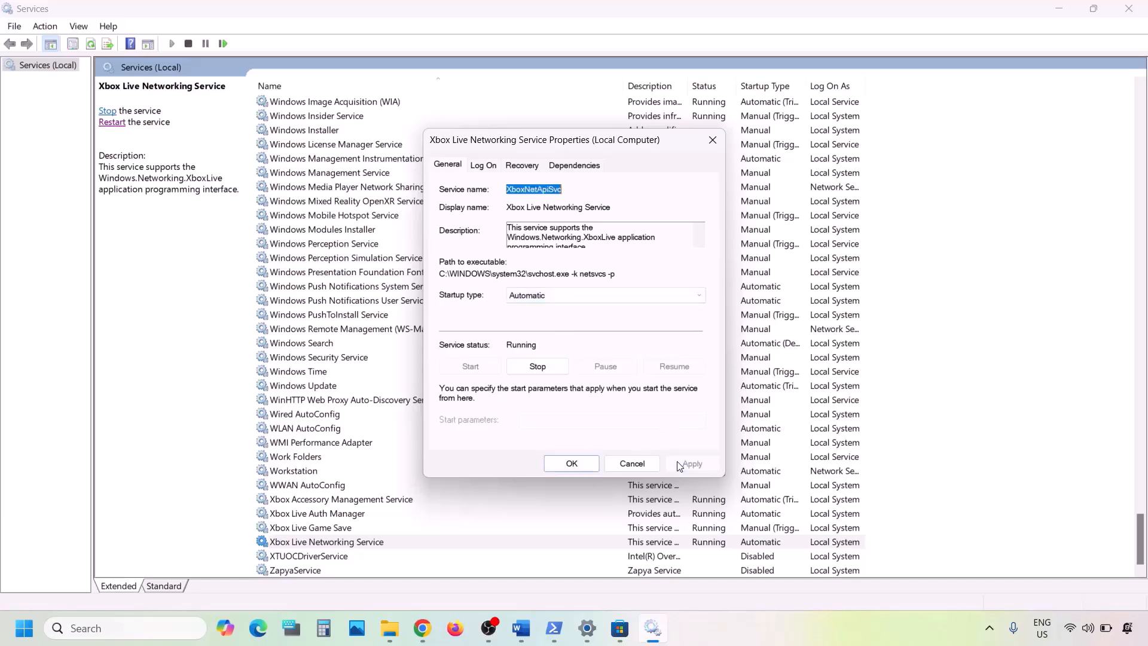
{"action": "left_click", "coordinate": [559, 470]}
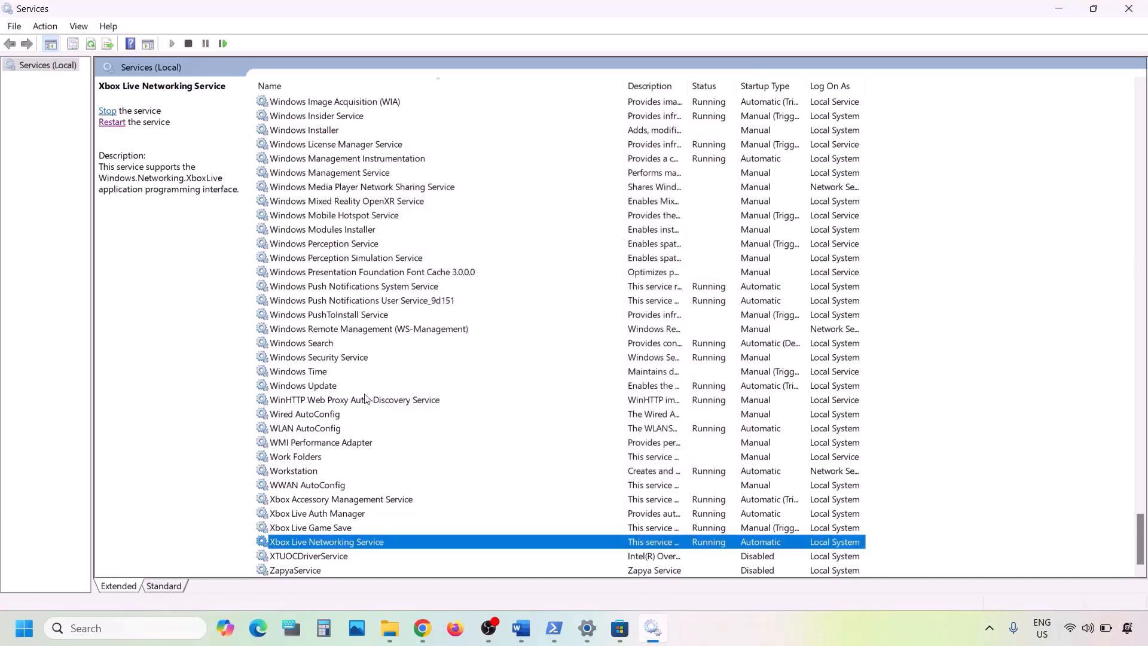
- Confirm Windows Update's startup type stays Automatic
{"action": "left_click", "coordinate": [339, 387]}
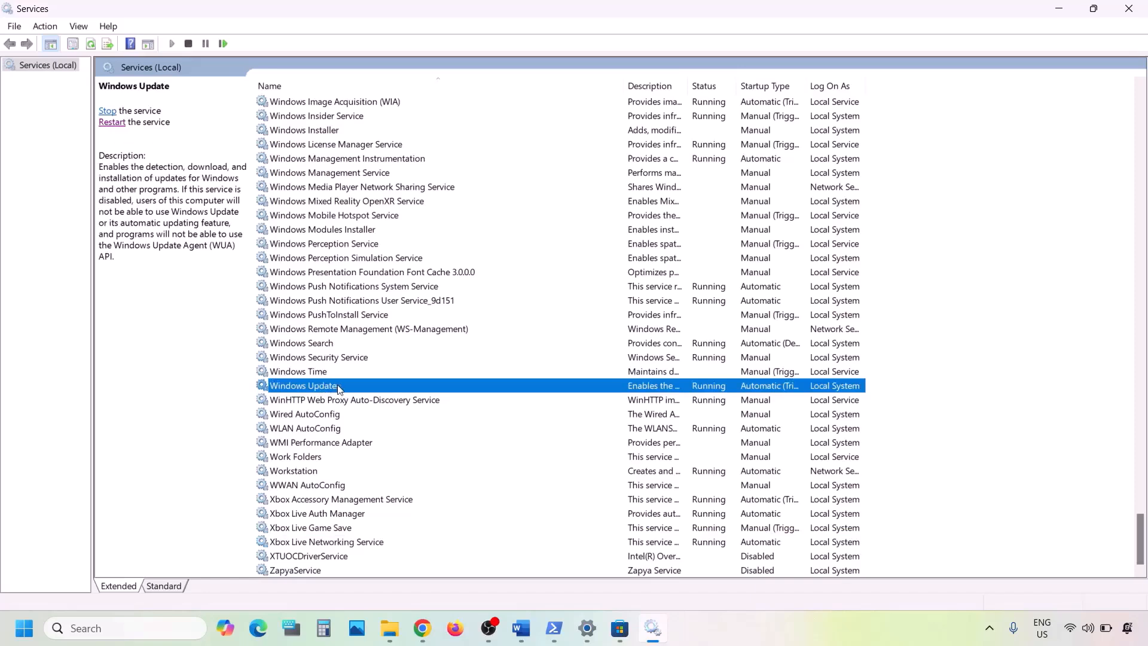
{"action": "double_click", "coordinate": [339, 387]}
{"action": "left_click", "coordinate": [568, 295]}
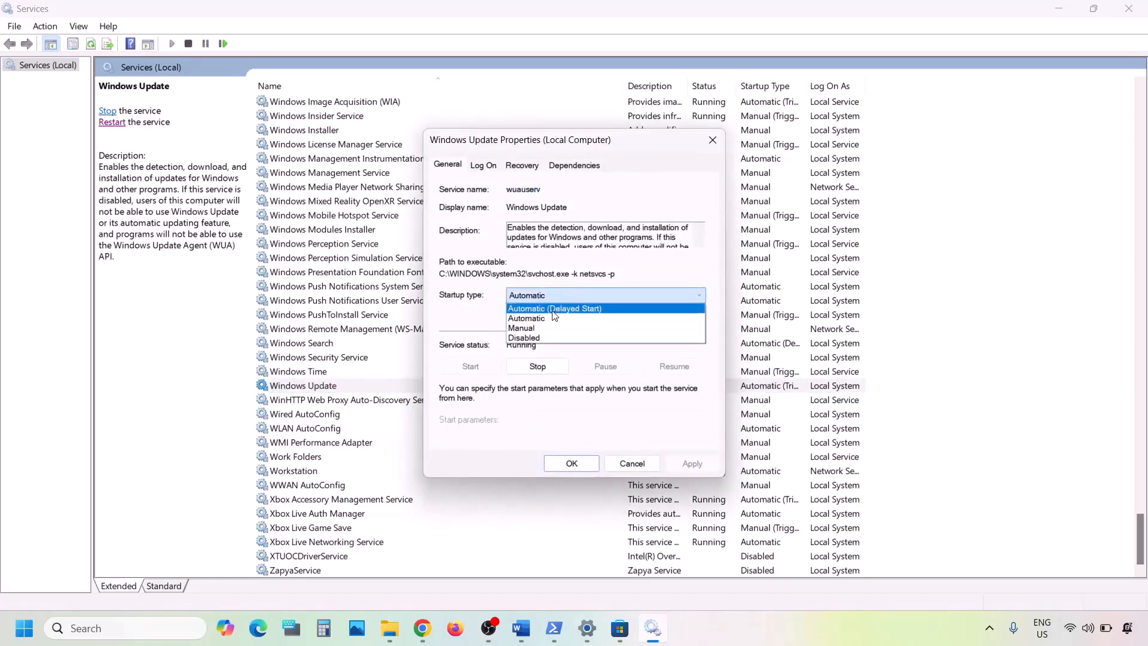
{"action": "left_click", "coordinate": [551, 319]}
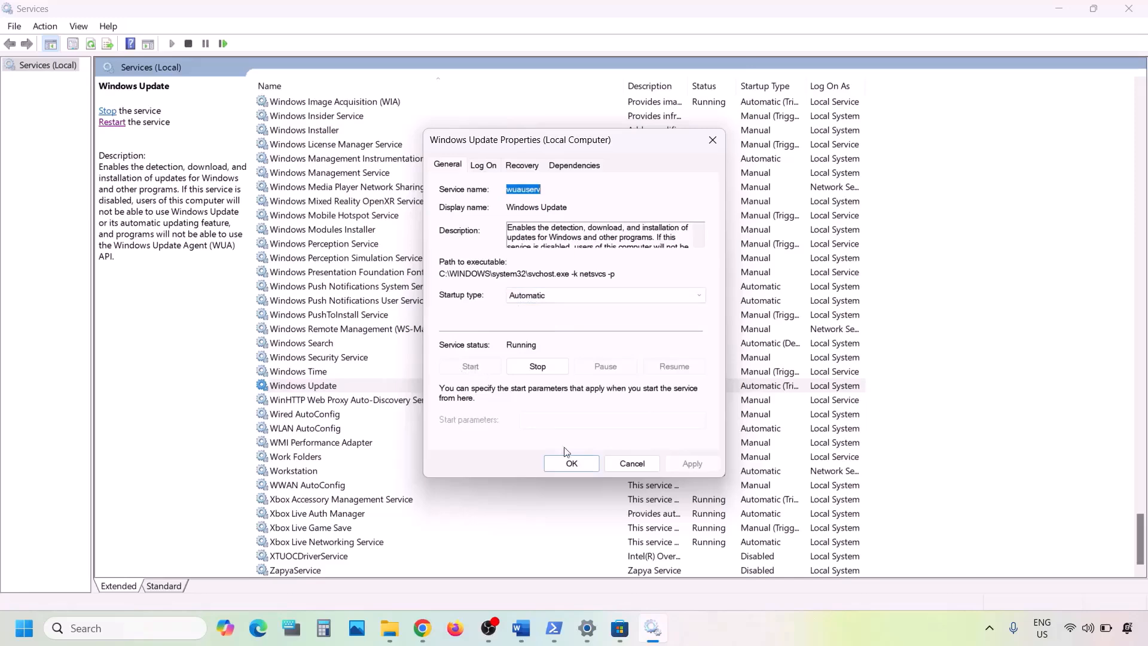
{"action": "left_click", "coordinate": [569, 462]}
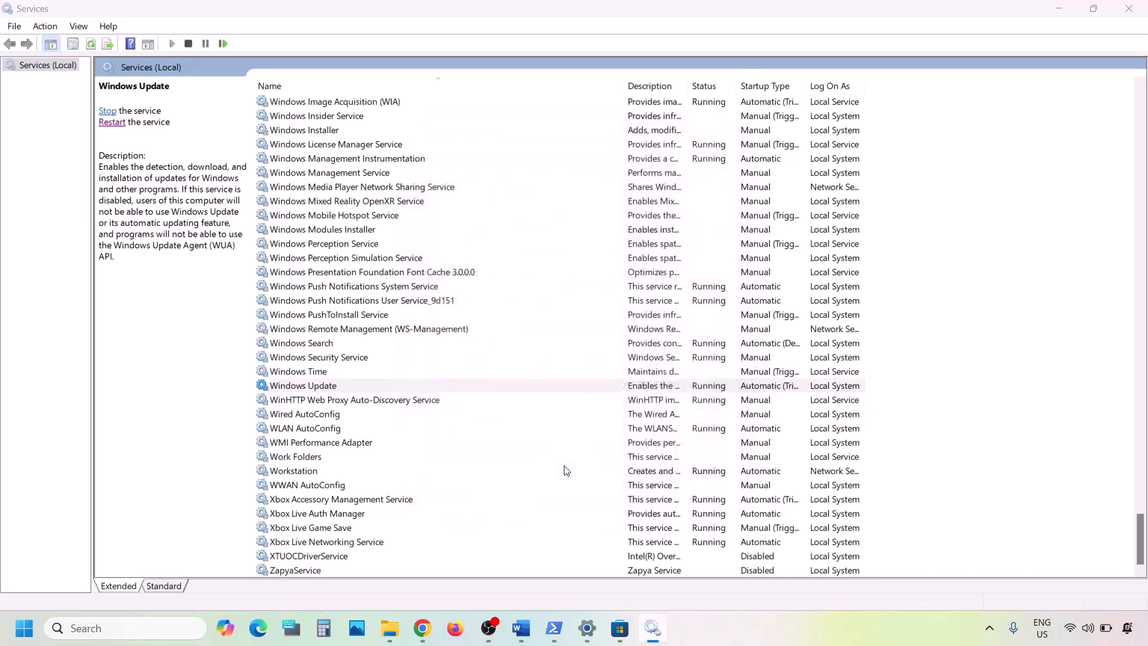
{"action": "left_click", "coordinate": [389, 328]}
- Locate the first Gaming Services entry and view its properties without changes
{"action": "key", "text": "g"}
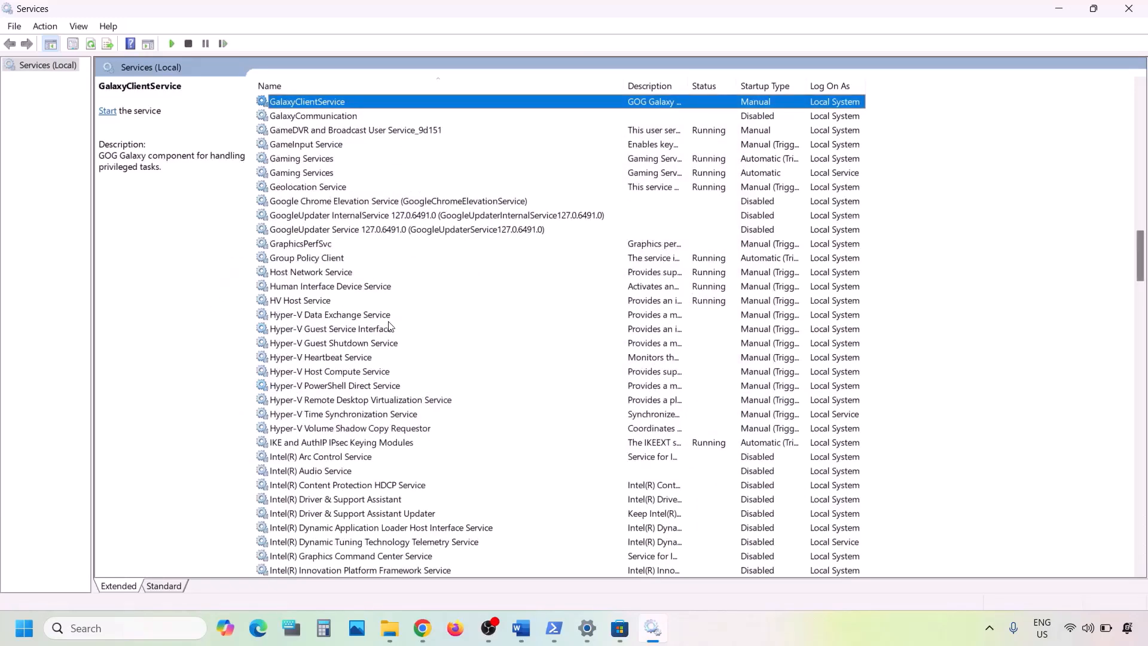
{"action": "scroll", "coordinate": [390, 327], "scroll_direction": "up", "scroll_amount": 1}
{"action": "left_click", "coordinate": [303, 201]}
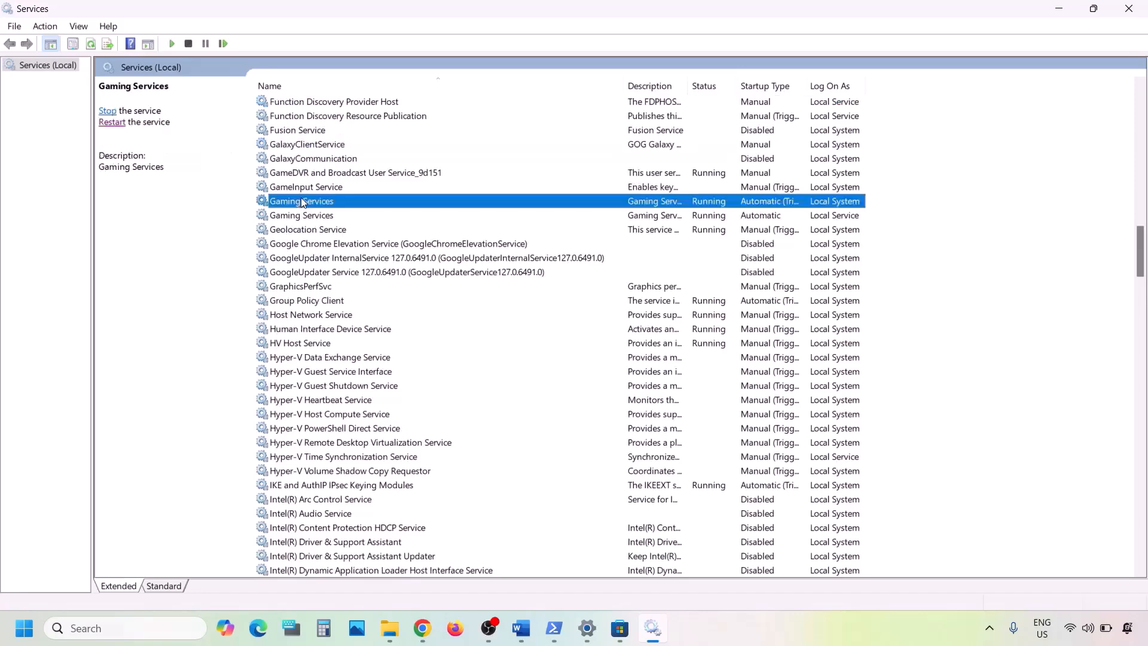
{"action": "left_click", "coordinate": [317, 214]}
{"action": "left_click", "coordinate": [317, 203]}
{"action": "double_click", "coordinate": [655, 198]}
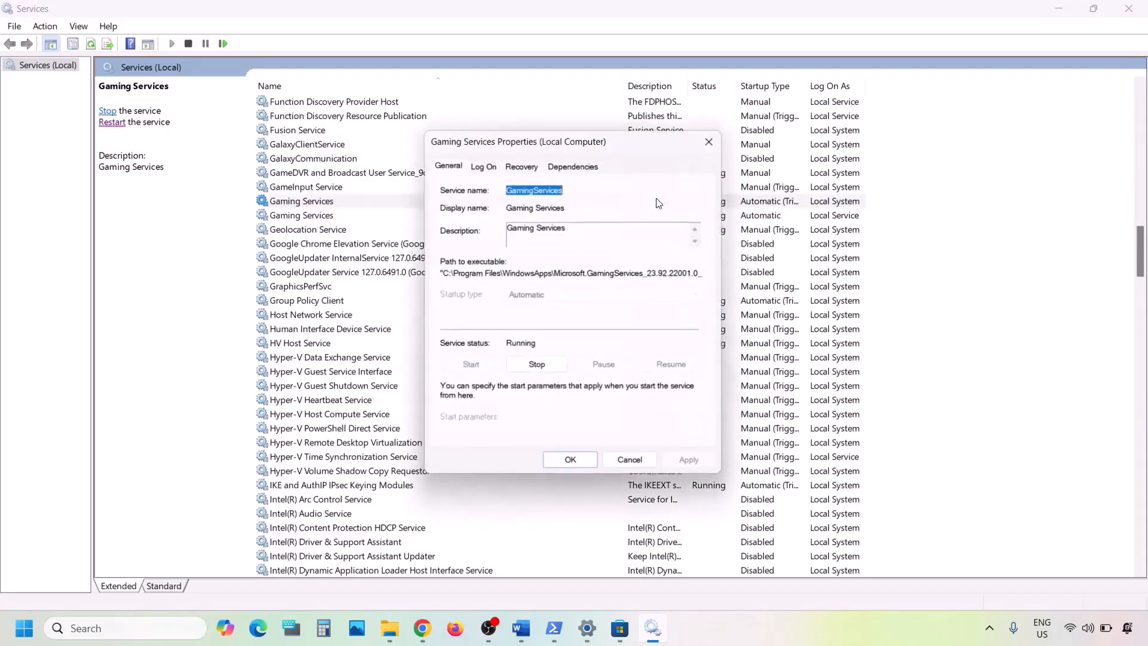
{"action": "left_click", "coordinate": [720, 143]}
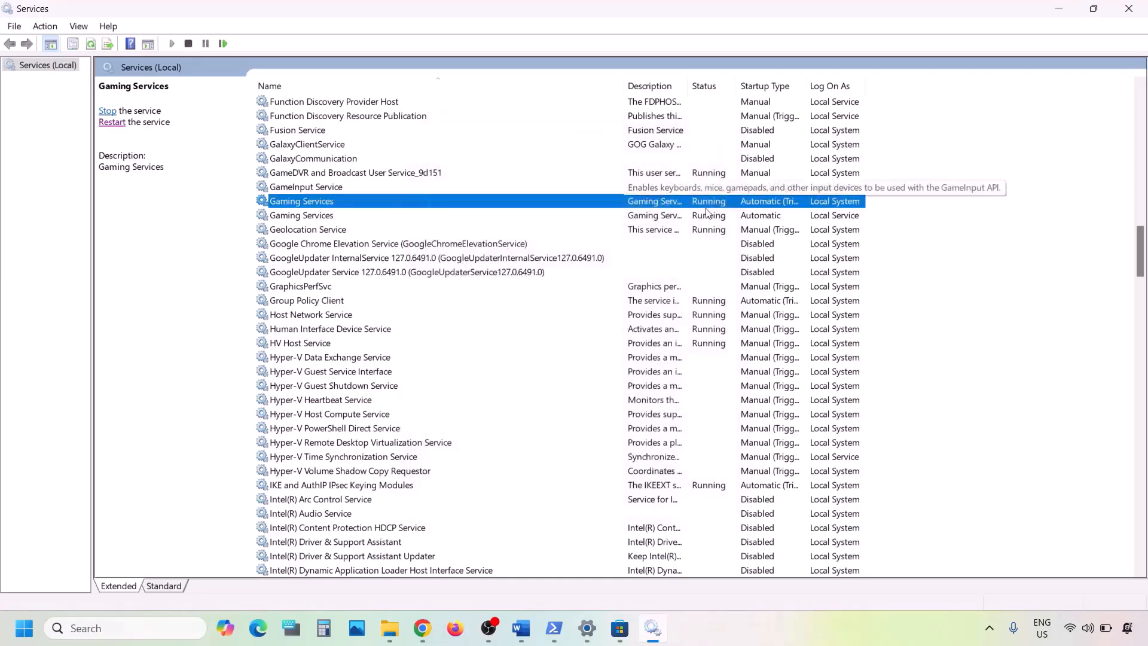
- Restart both Gaming Services entries
{"action": "right_click", "coordinate": [678, 208]}
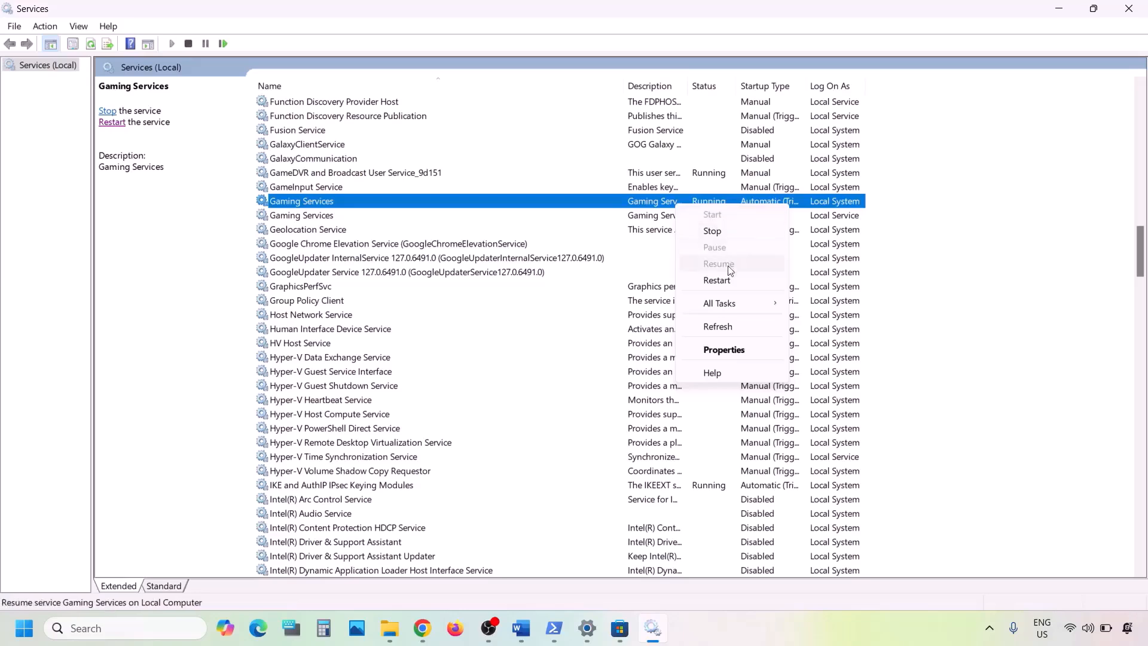
{"action": "left_click", "coordinate": [718, 280]}
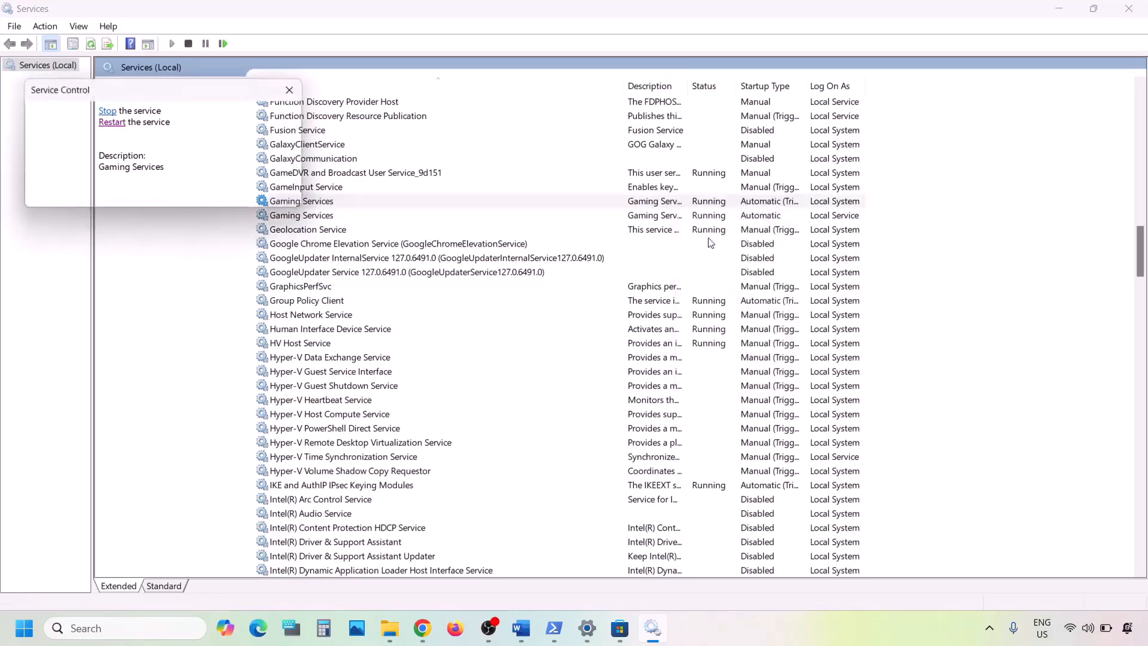
{"action": "left_click", "coordinate": [668, 216]}
{"action": "right_click", "coordinate": [669, 216]}
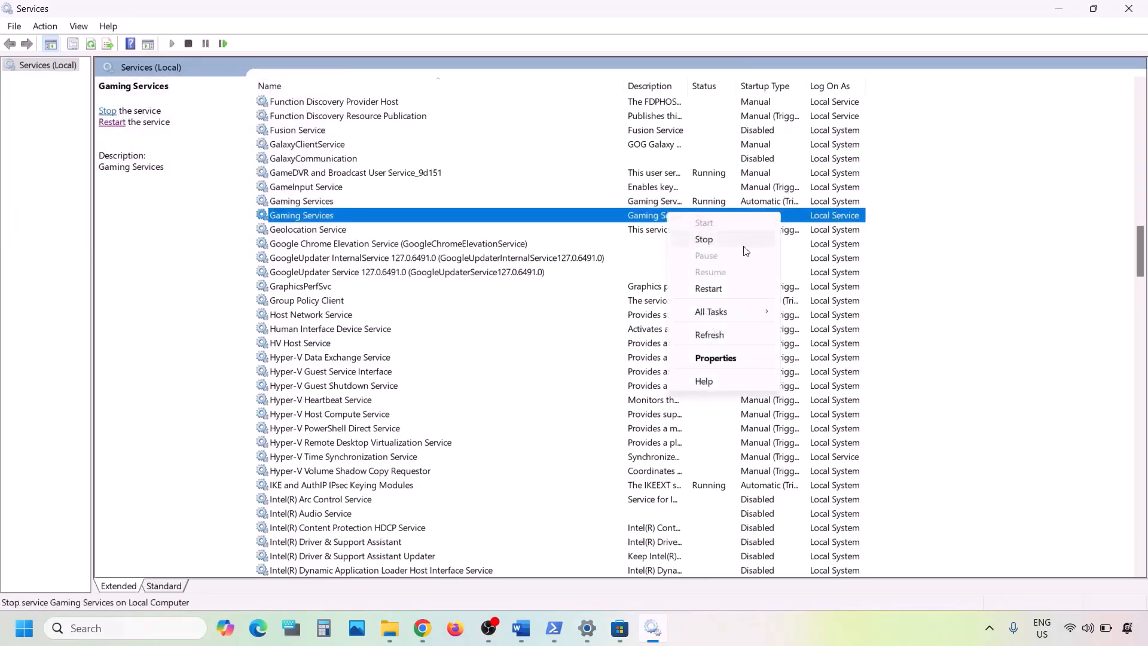
{"action": "left_click", "coordinate": [721, 288]}
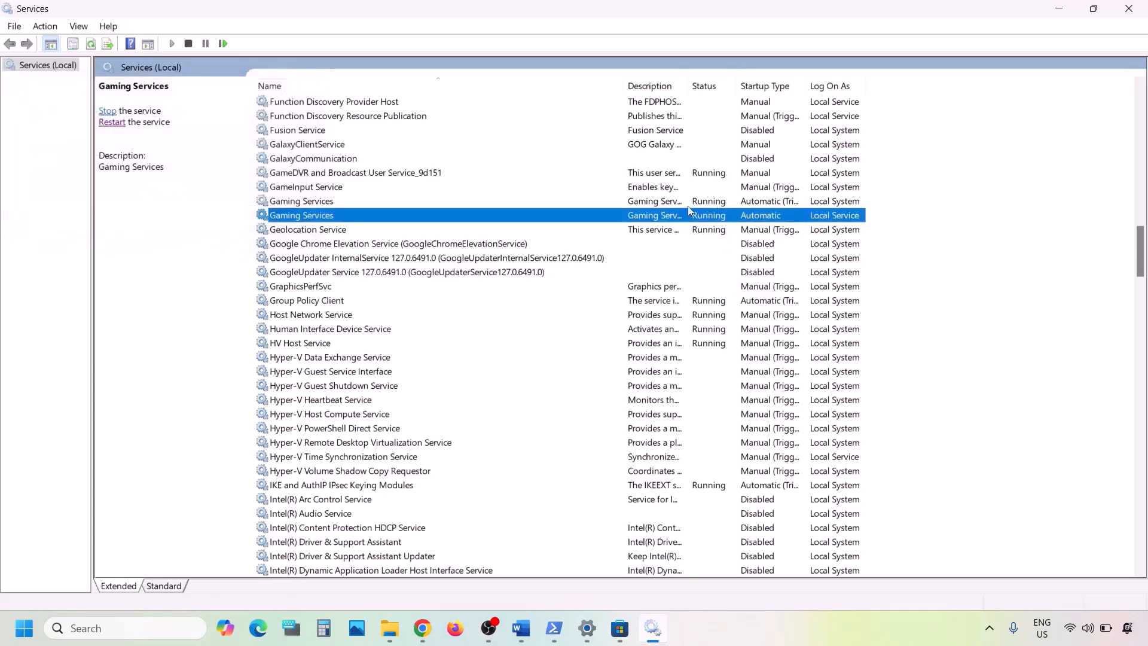
- Stop both Gaming Services entries
{"action": "left_click", "coordinate": [667, 199]}
{"action": "right_click", "coordinate": [668, 198]}
{"action": "left_click", "coordinate": [705, 228]}
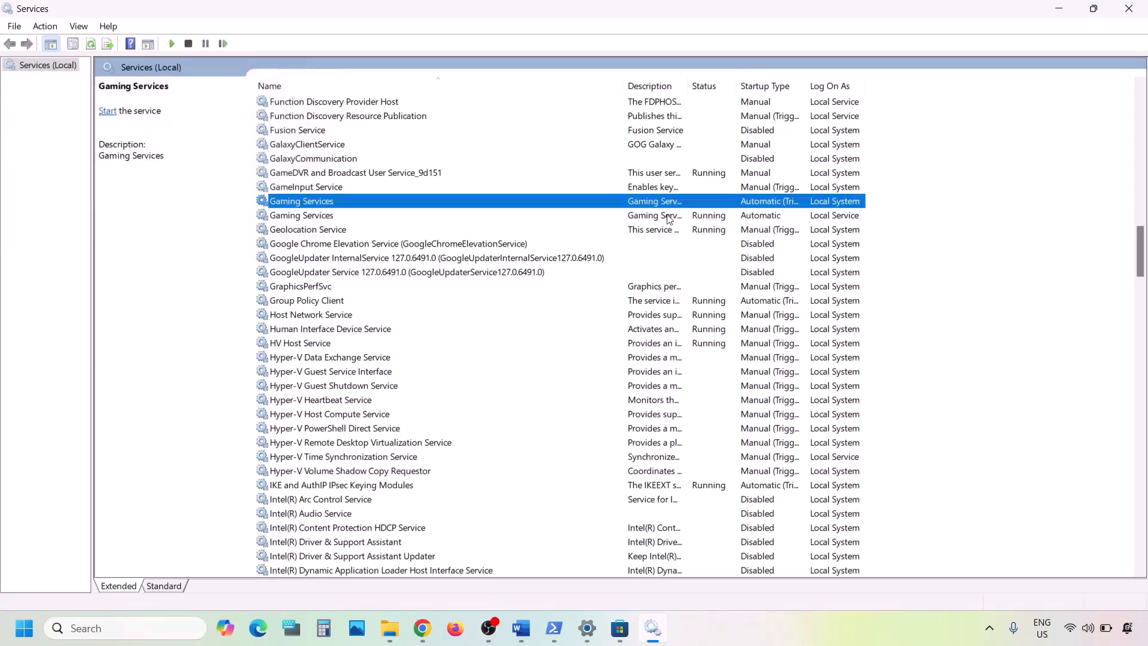
{"action": "left_click", "coordinate": [667, 215]}
{"action": "right_click", "coordinate": [667, 215]}
{"action": "left_click", "coordinate": [705, 241]}
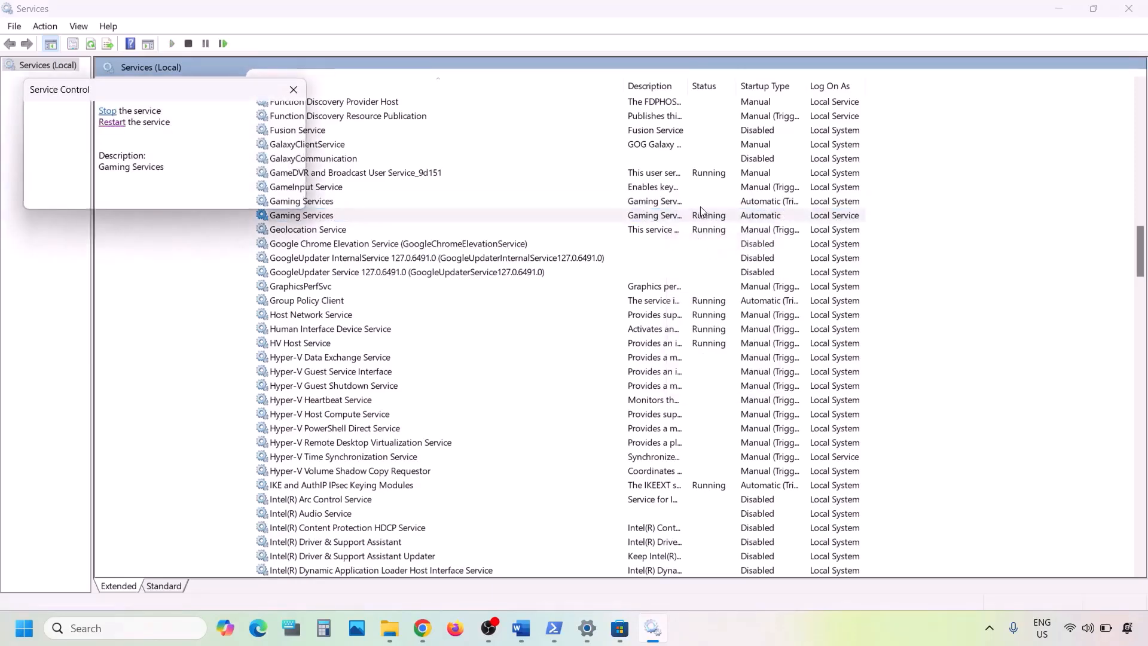
- Restart the first Gaming Services entry and start the second so both run
{"action": "left_click", "coordinate": [668, 202]}
{"action": "right_click", "coordinate": [669, 203]}
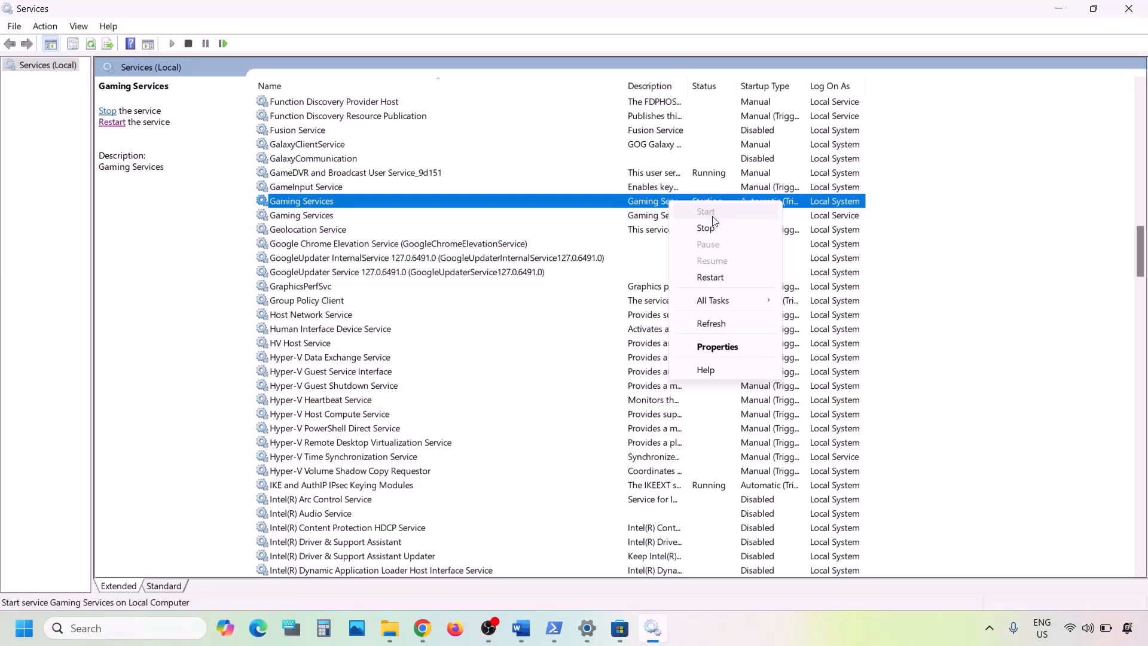
{"action": "left_click", "coordinate": [711, 277]}
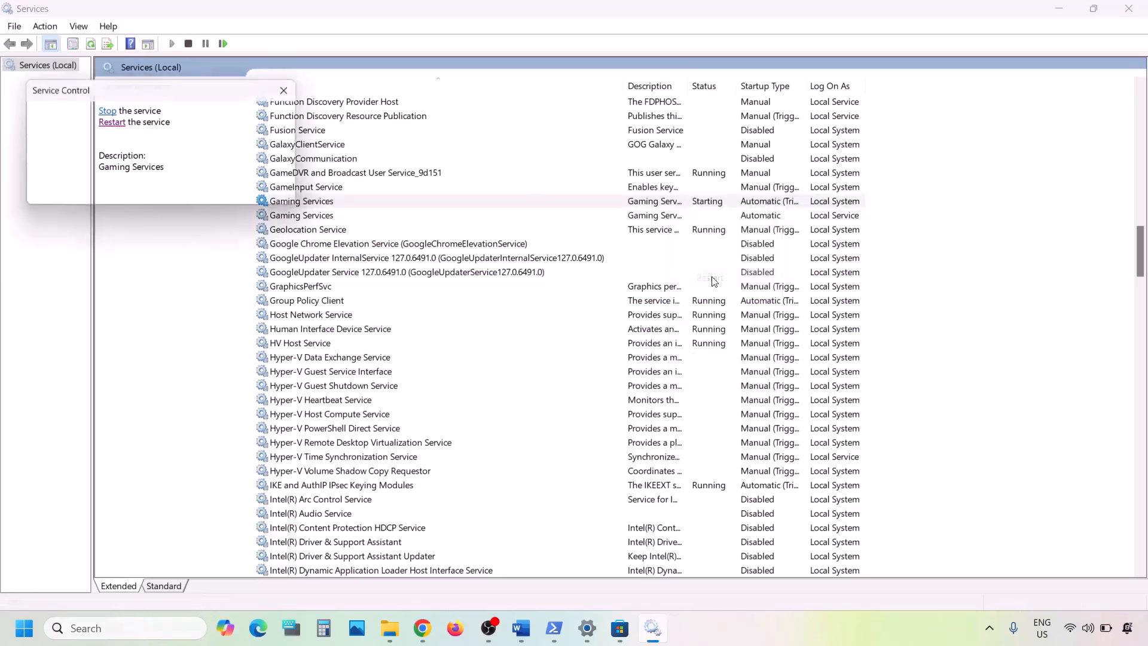
{"action": "left_click", "coordinate": [666, 220]}
{"action": "right_click", "coordinate": [666, 220]}
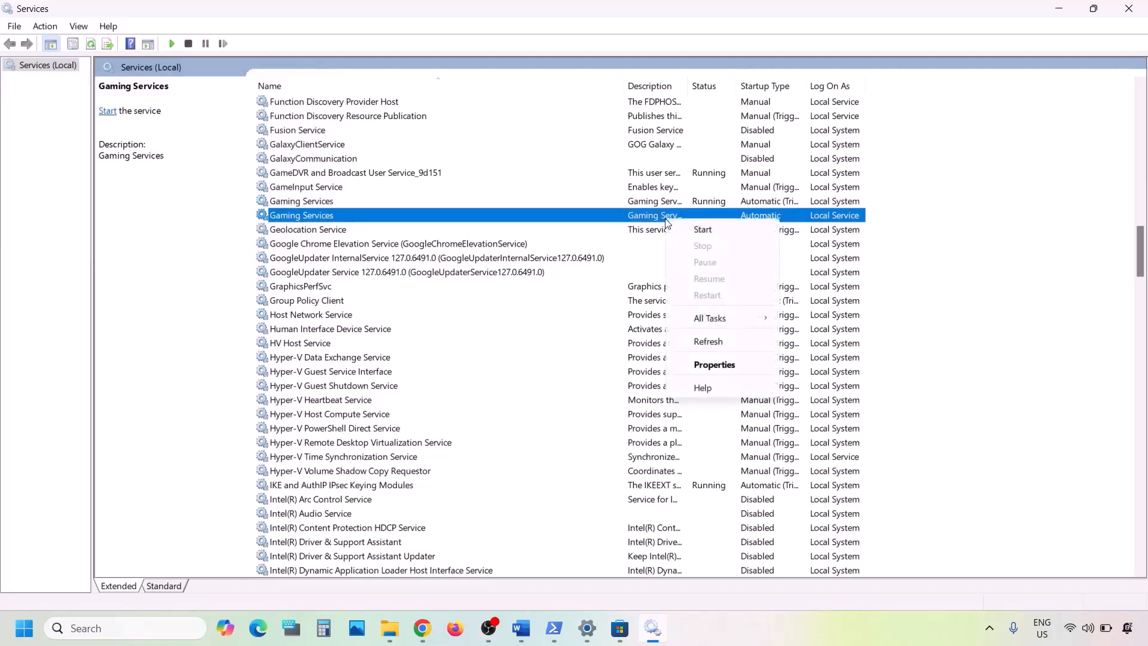
{"action": "left_click", "coordinate": [720, 232]}
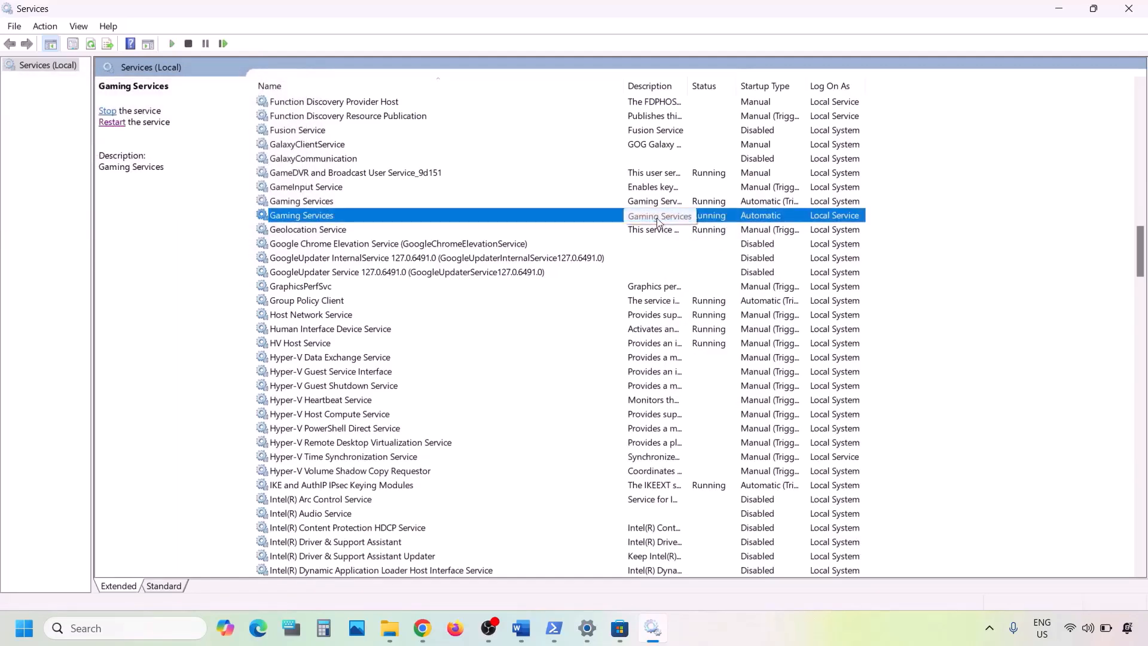
{"action": "left_click", "coordinate": [651, 198]}
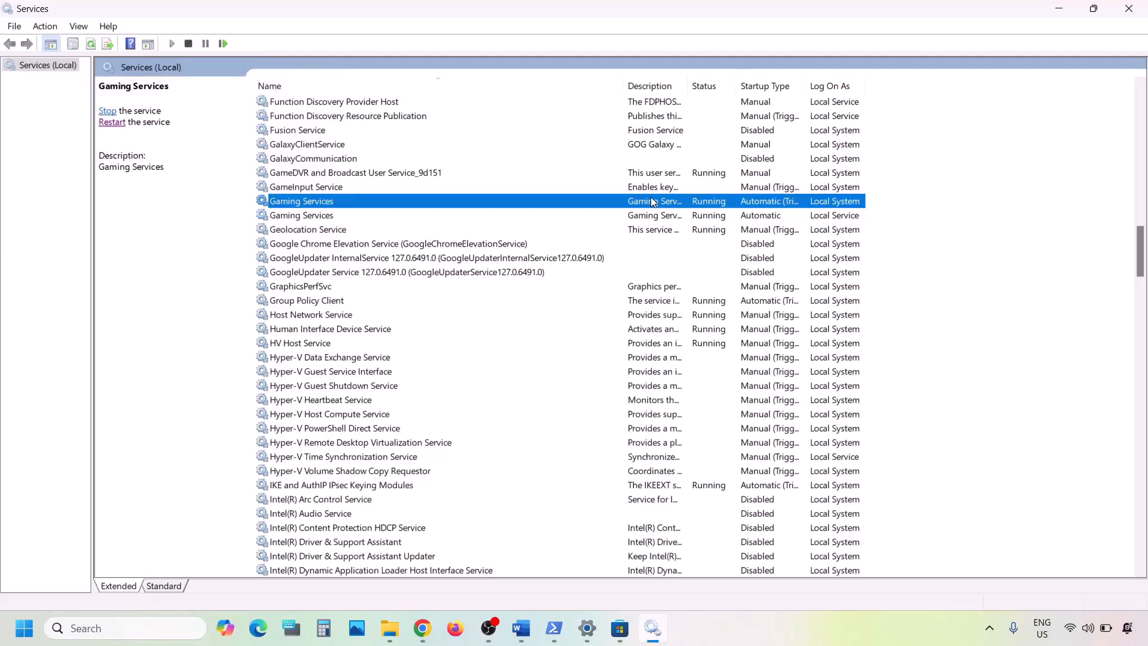
{"action": "key", "text": "m"}
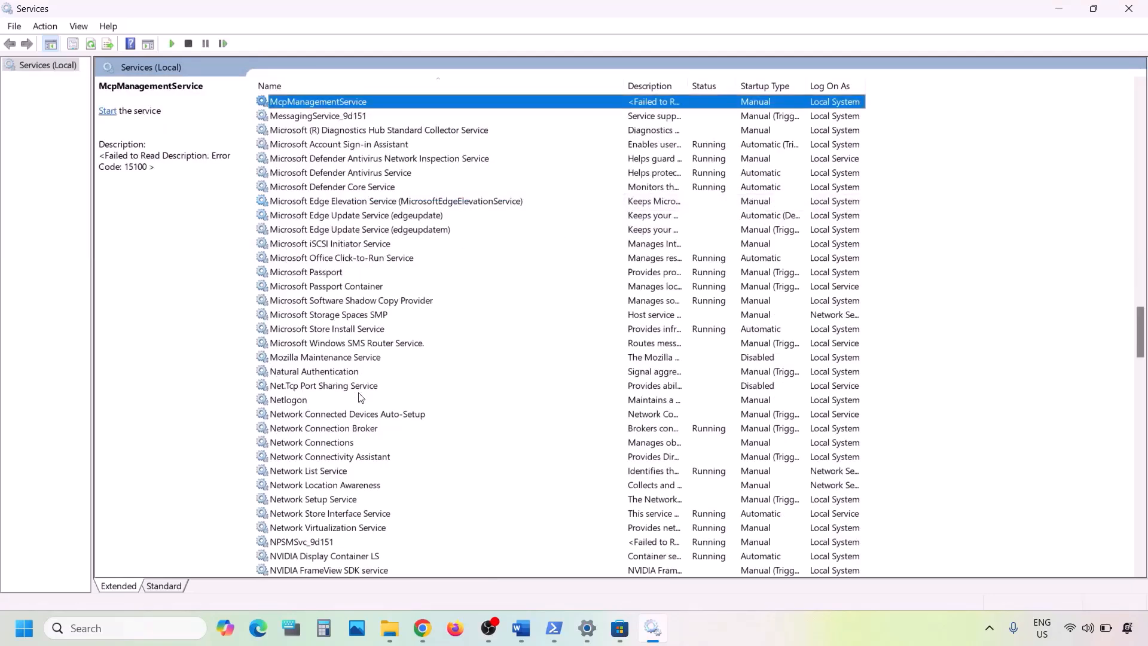
- Set Microsoft Store Install Service's startup type to Automatic and apply it
{"action": "left_click", "coordinate": [344, 334]}
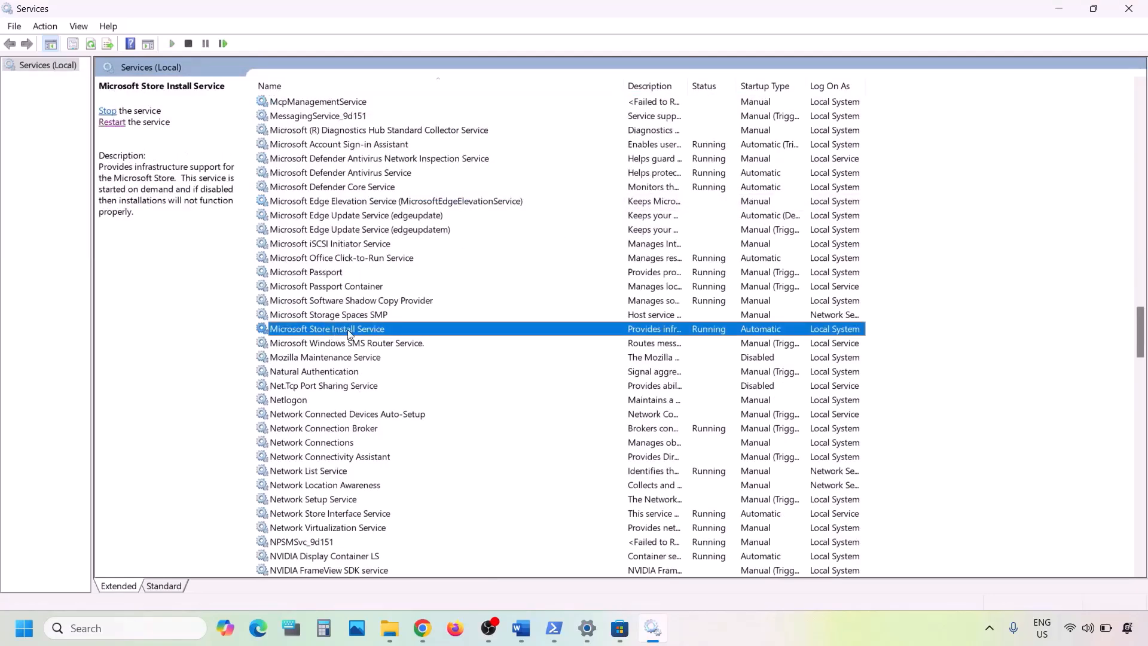
{"action": "double_click", "coordinate": [461, 333]}
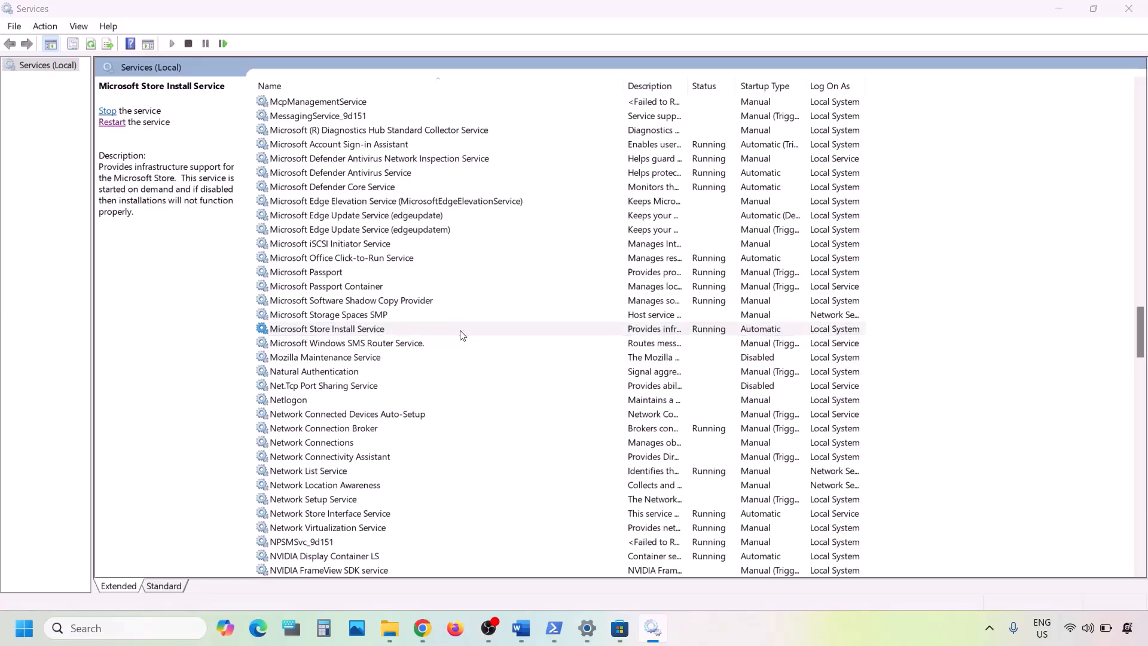
{"action": "left_click", "coordinate": [600, 295]}
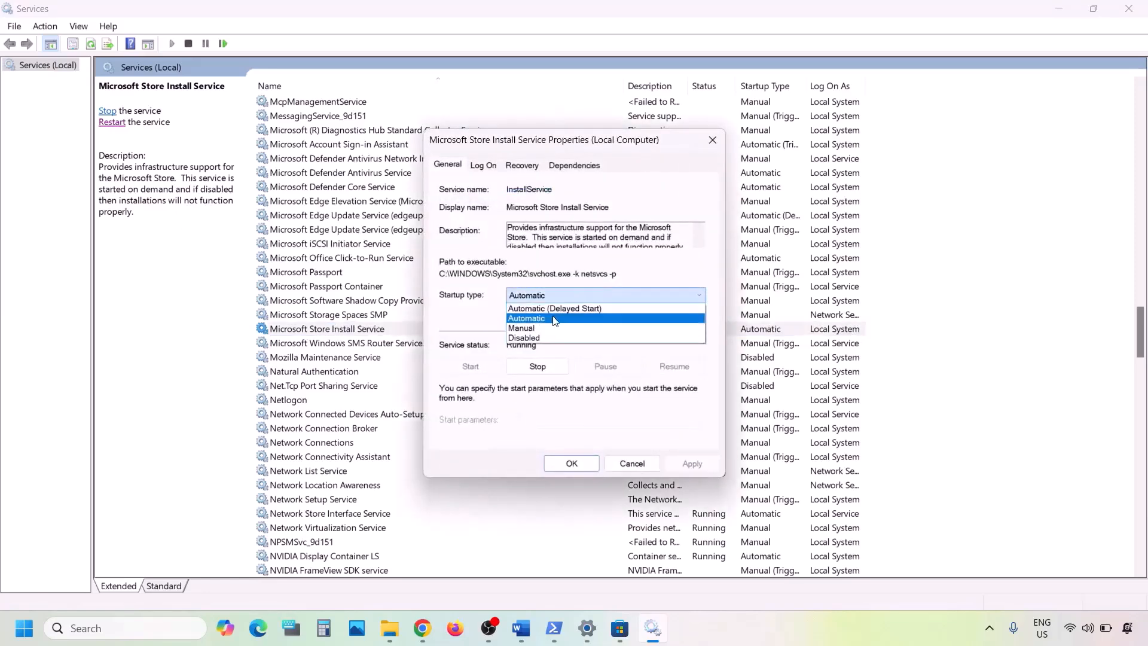
{"action": "left_click", "coordinate": [556, 317]}
{"action": "left_click", "coordinate": [681, 464]}
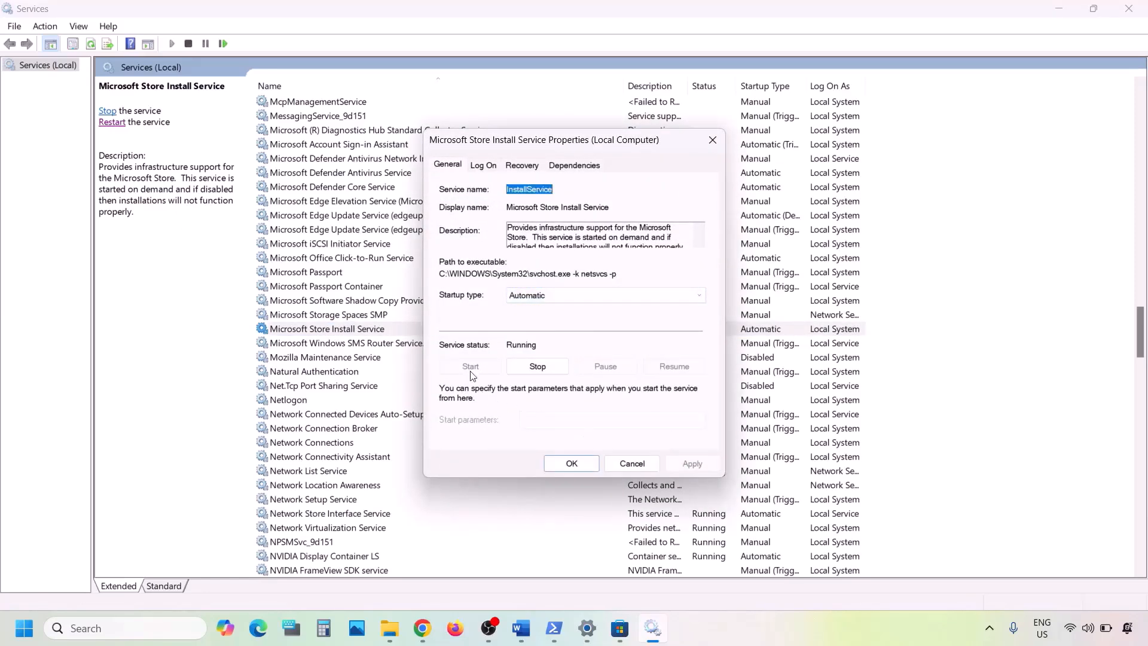
{"action": "left_click", "coordinate": [571, 462]}
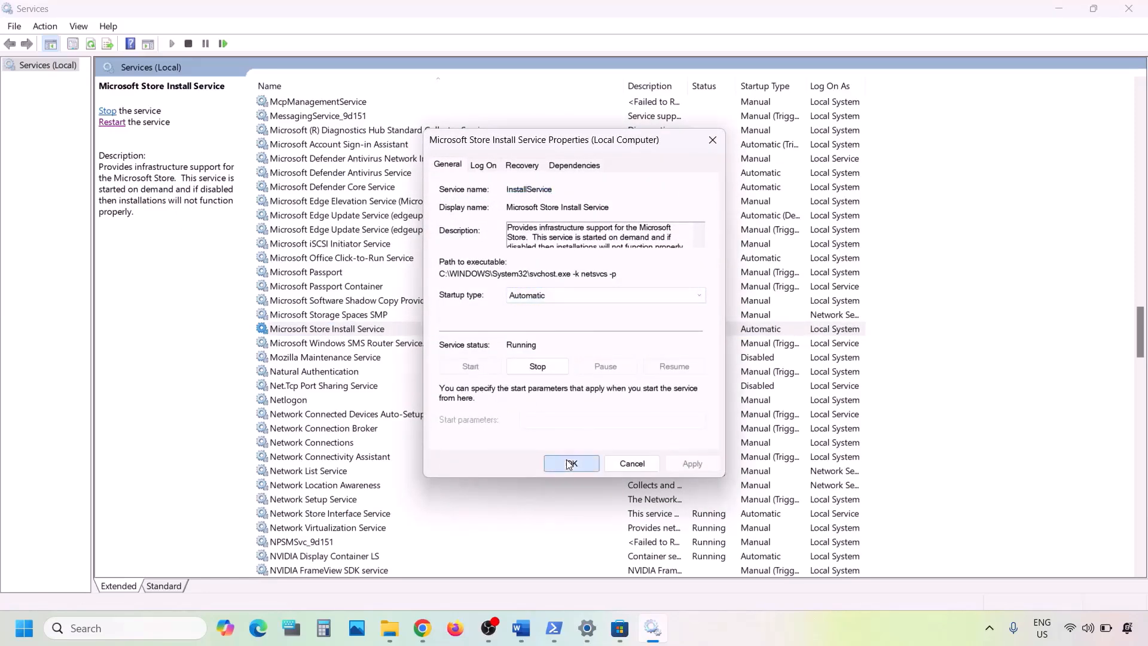
- Read the Update Windows step in the Word guide, then switch to Settings
{"action": "left_click", "coordinate": [525, 632]}
{"action": "scroll", "coordinate": [328, 495], "scroll_direction": "down", "scroll_amount": 8}
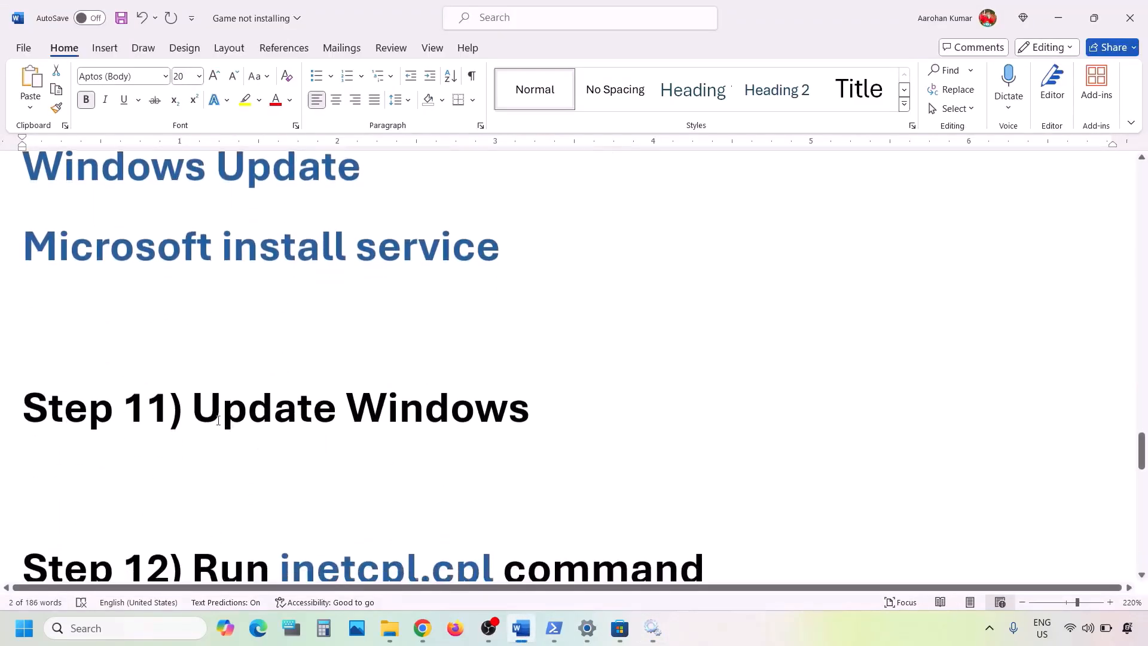
{"action": "left_click_drag", "start_coordinate": [385, 399], "coordinate": [534, 410]}
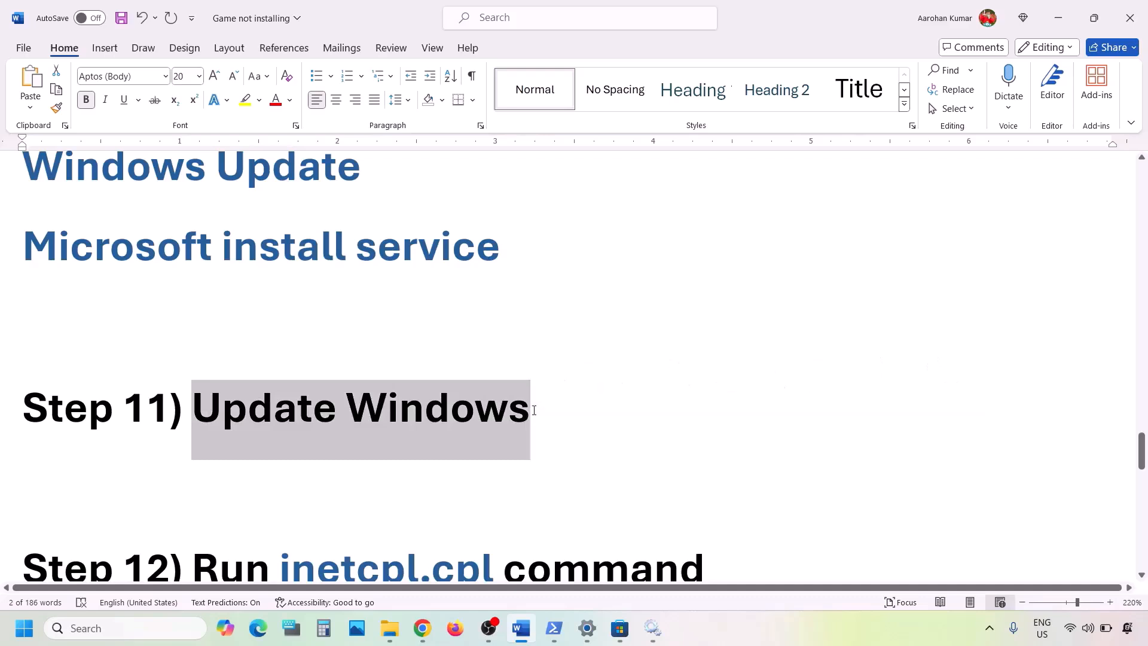
{"action": "key", "text": "alt+Tab"}
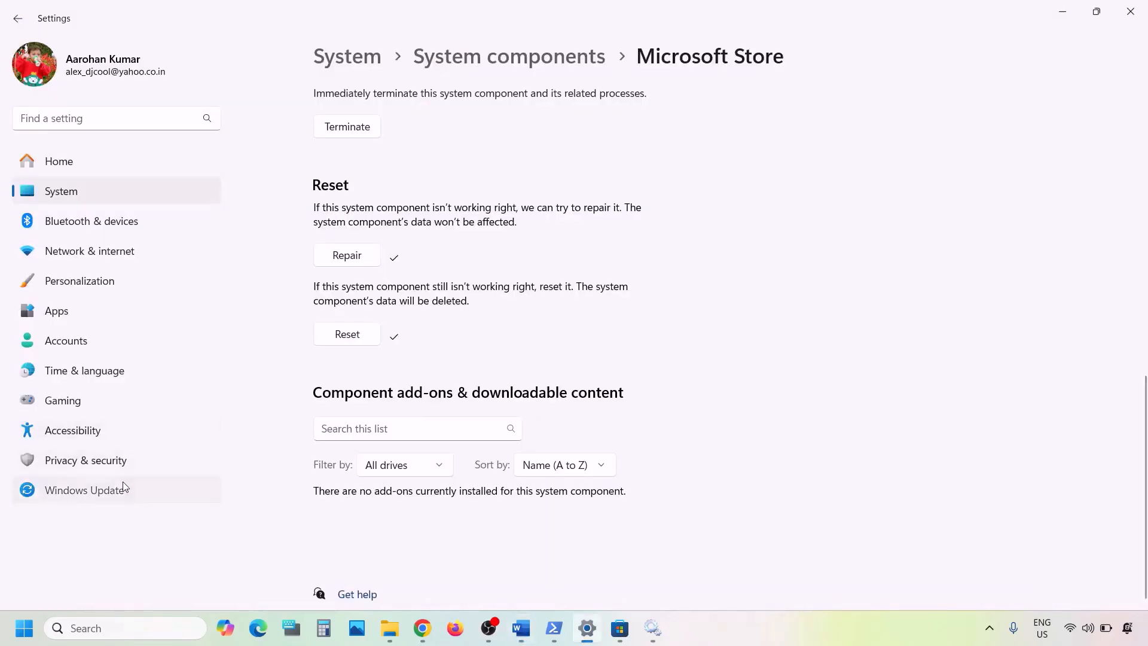
- Run a Windows Update check, view the power options without restarting, and return to Word
{"action": "left_click", "coordinate": [123, 485]}
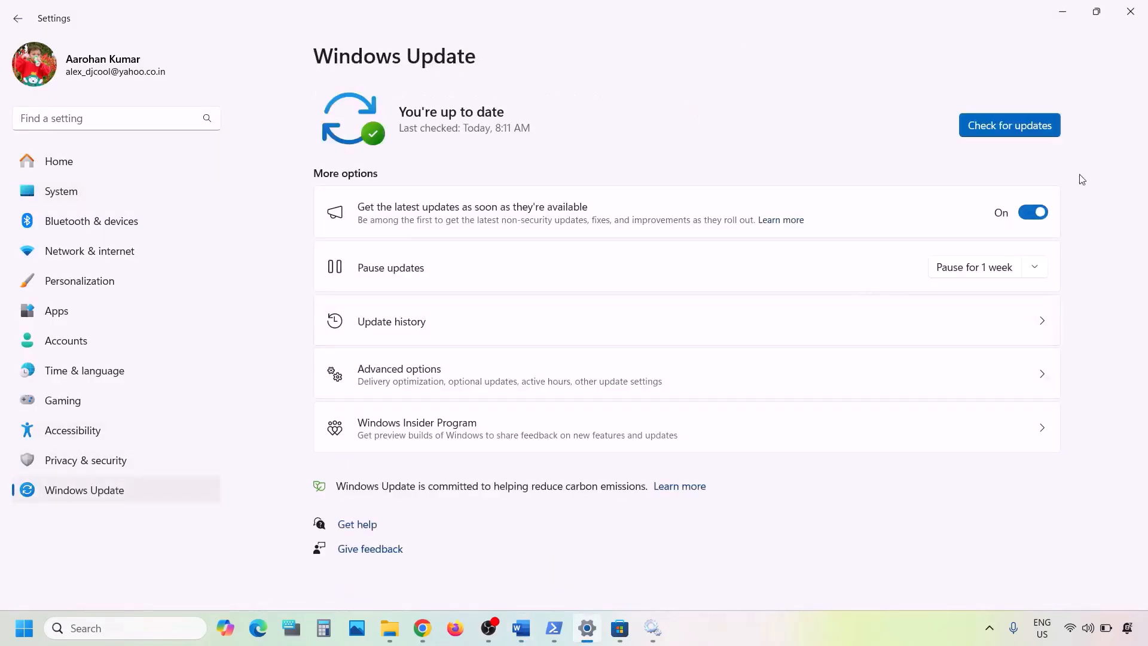
{"action": "left_click", "coordinate": [1035, 132]}
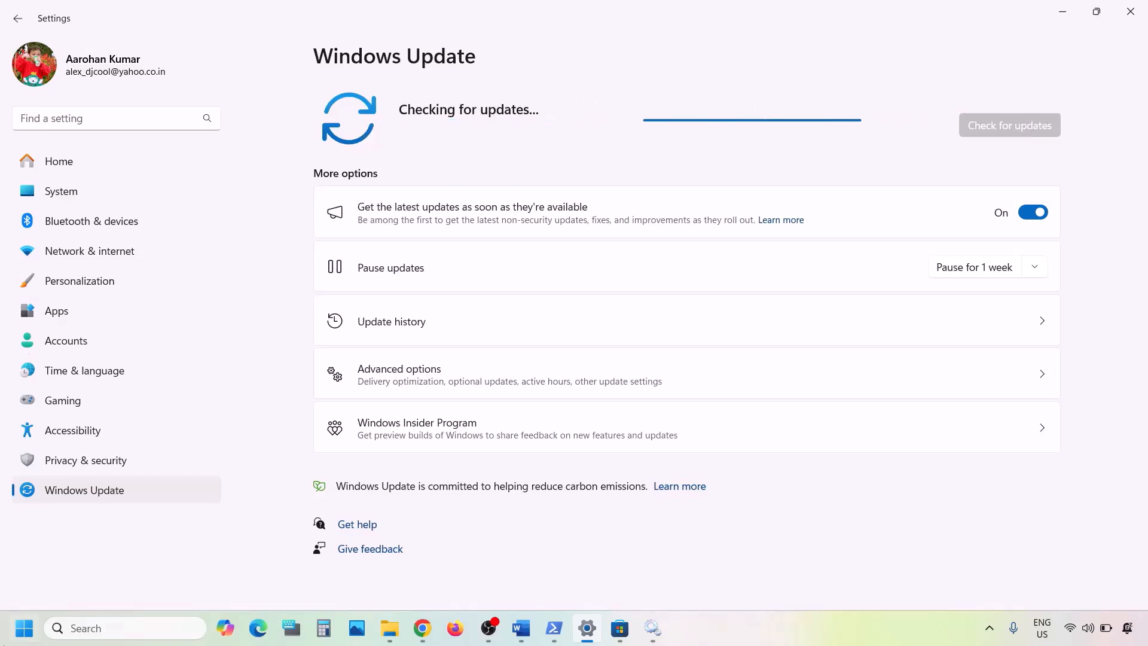
{"action": "left_click", "coordinate": [23, 628]}
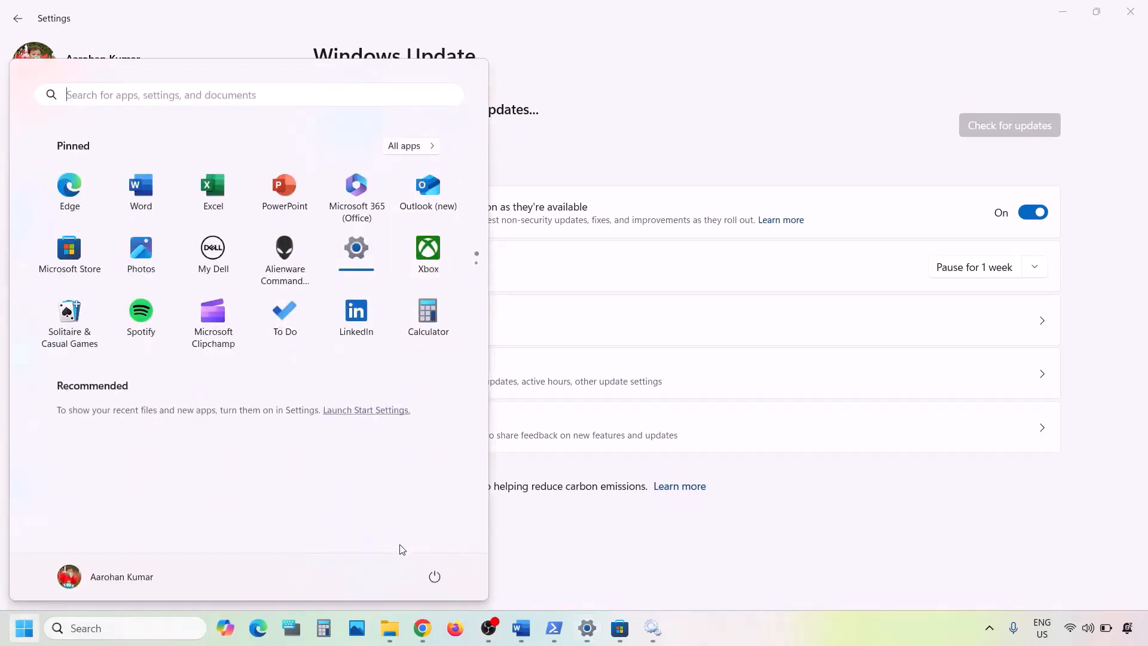
{"action": "left_click", "coordinate": [434, 575]}
{"action": "left_click", "coordinate": [692, 525]}
{"action": "left_click", "coordinate": [675, 540]}
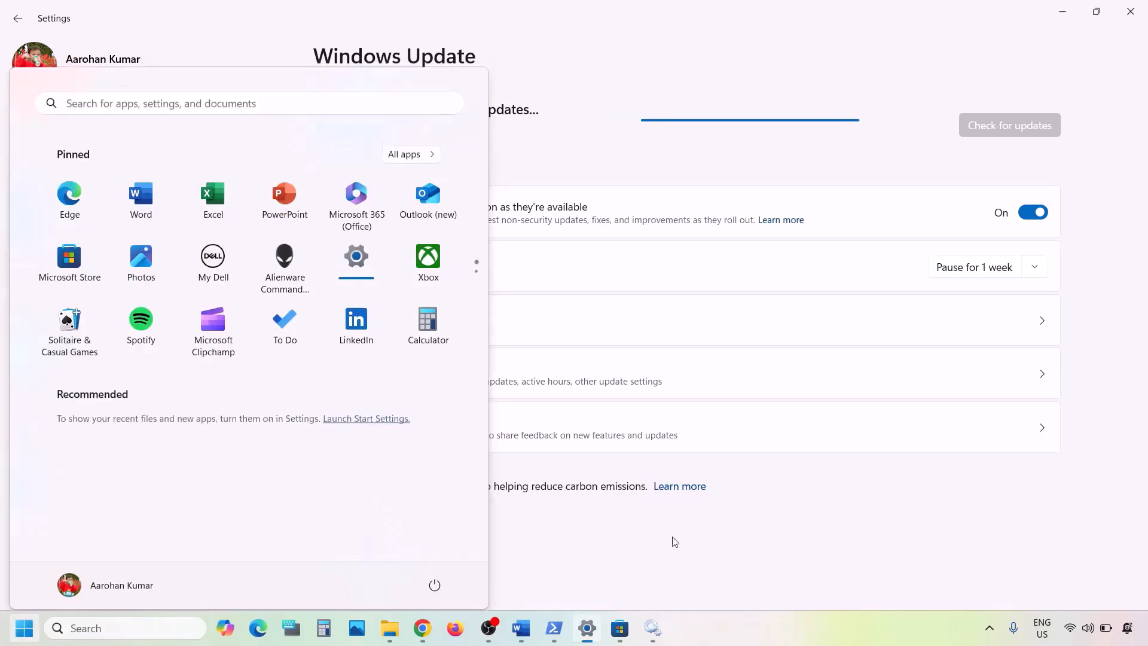
{"action": "left_click", "coordinate": [521, 627]}
- Copy inetcpl.cpl from the notes and open Internet Properties through Windows search
{"action": "scroll", "coordinate": [461, 440], "scroll_direction": "down", "scroll_amount": 3}
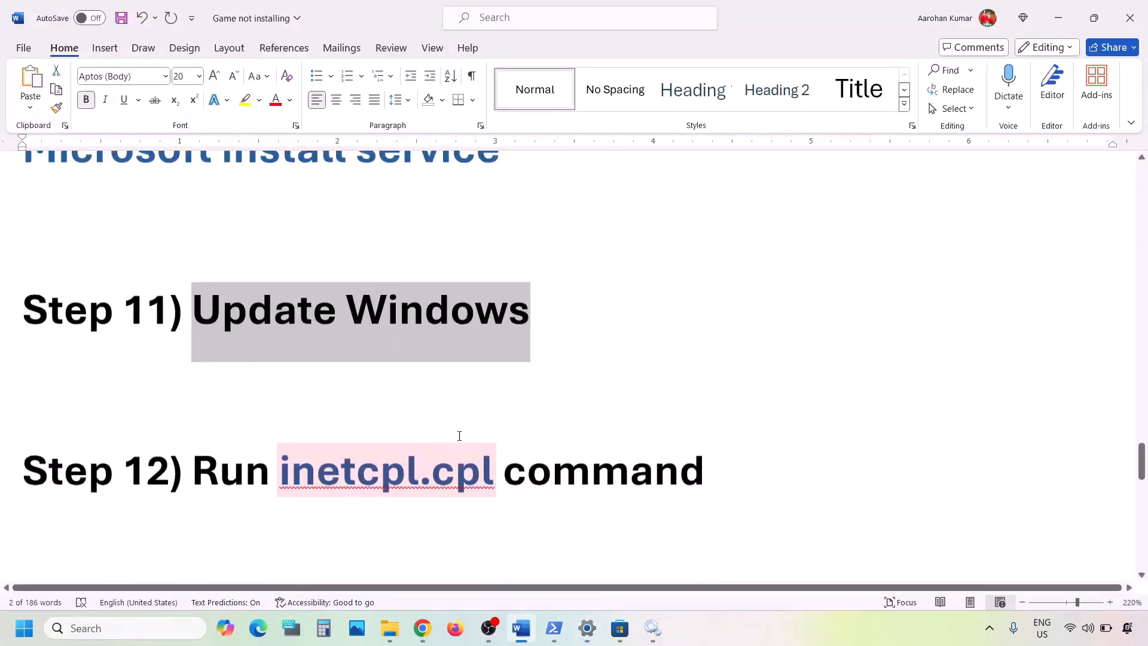
{"action": "left_click_drag", "start_coordinate": [496, 410], "coordinate": [302, 420]}
{"action": "key", "text": "ctrl+c"}
{"action": "left_click", "coordinate": [136, 633]}
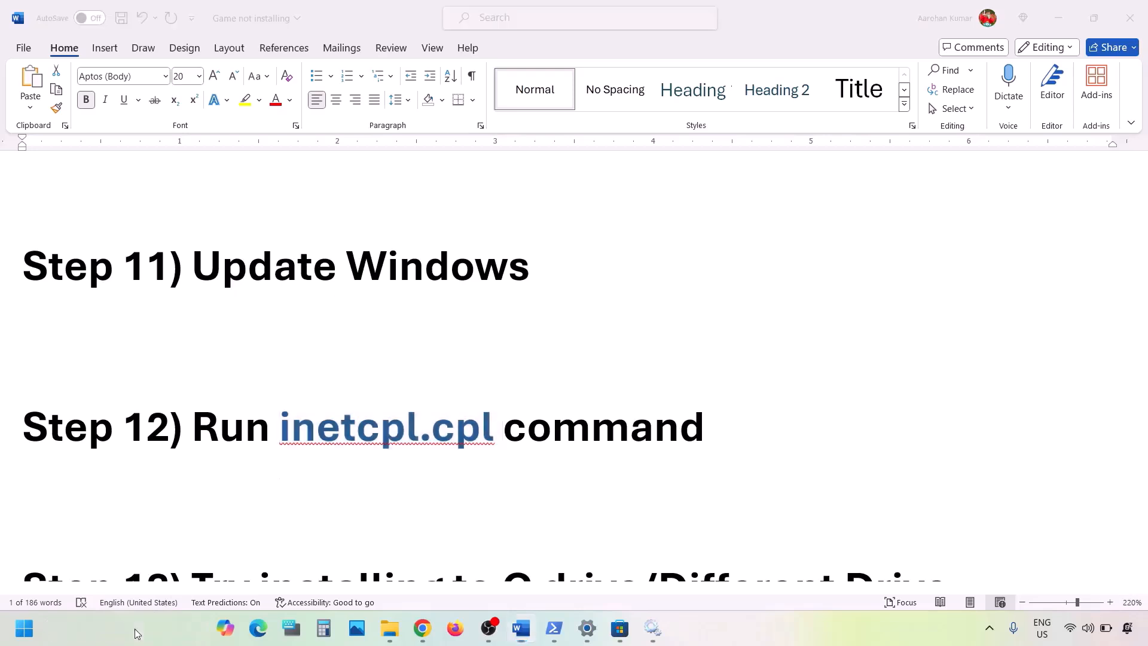
{"action": "key", "text": "ctrl+v"}
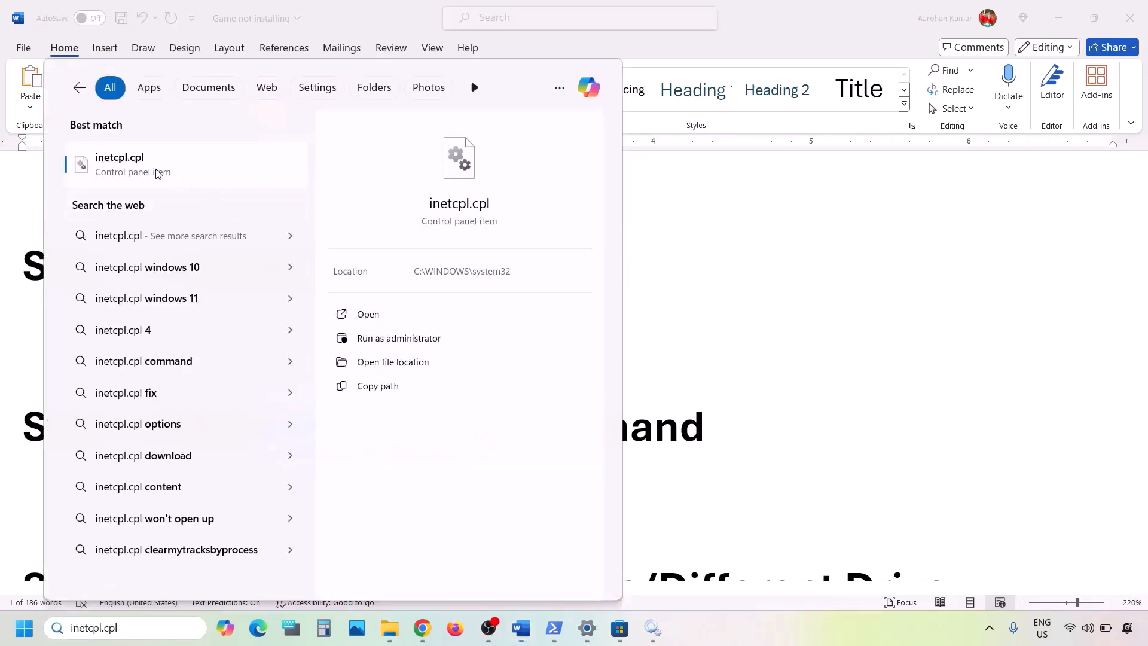
{"action": "left_click", "coordinate": [157, 173]}
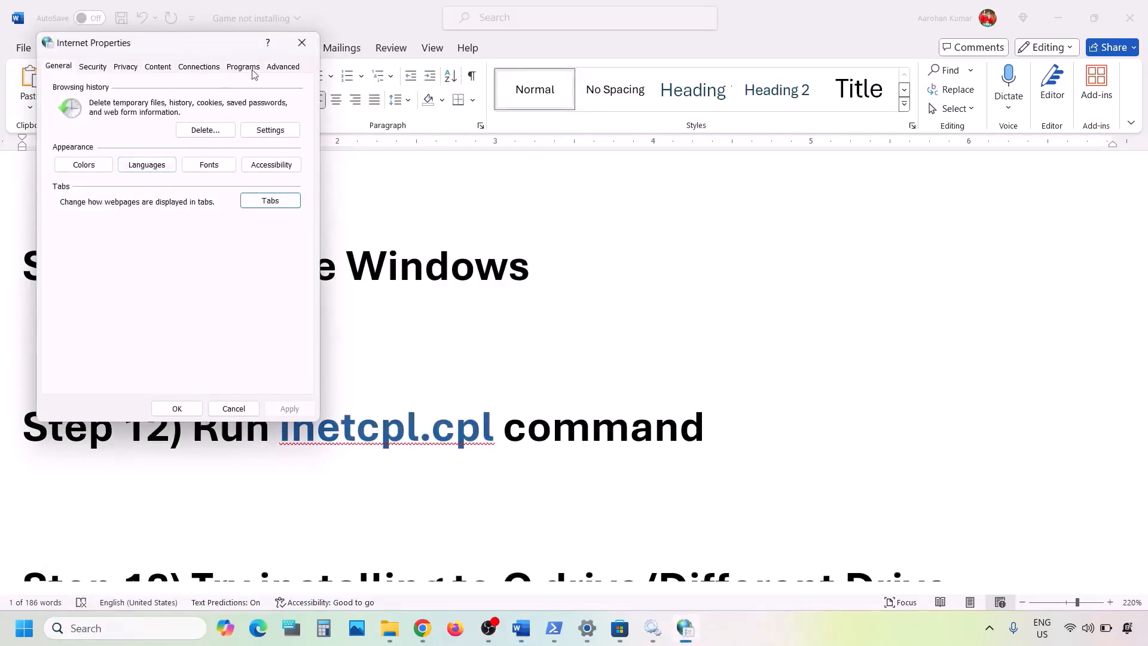
- Tick Use TLS 1.3 on the Advanced tab, then apply and close
{"action": "left_click", "coordinate": [287, 70]}
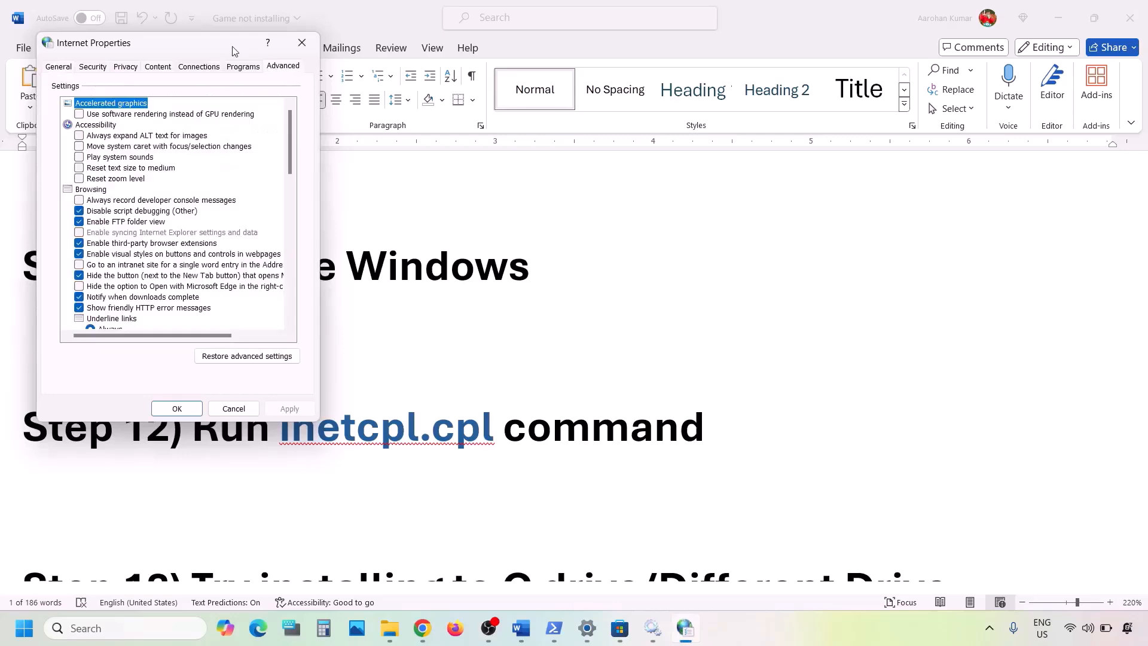
{"action": "left_click_drag", "start_coordinate": [238, 50], "coordinate": [543, 116]}
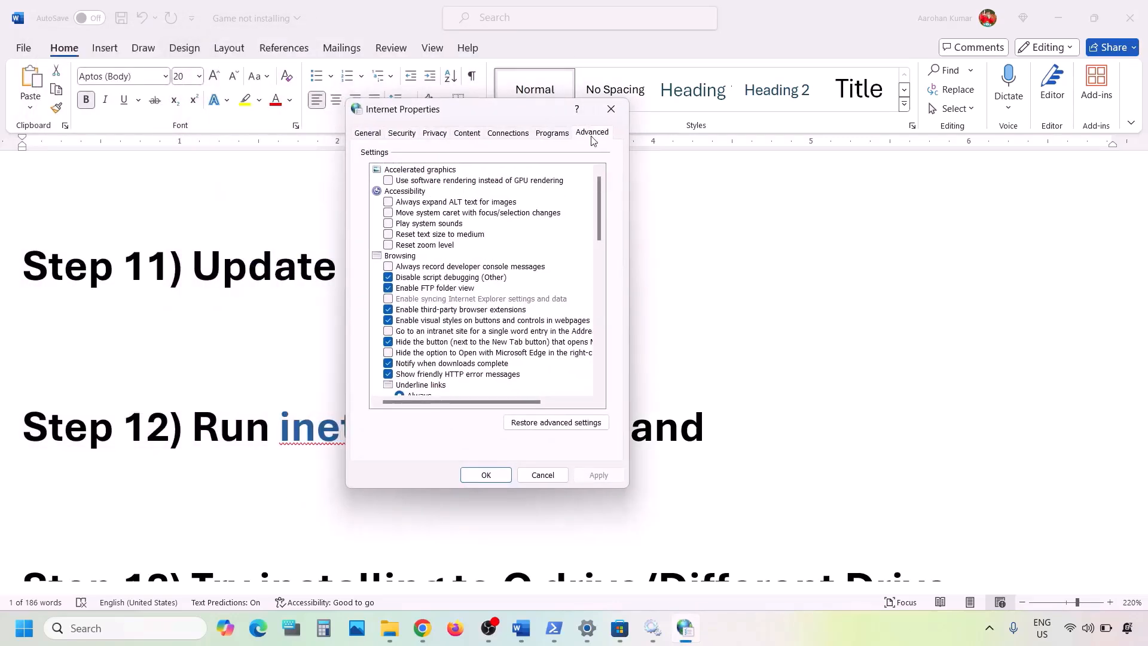
{"action": "scroll", "coordinate": [428, 325], "scroll_direction": "down", "scroll_amount": 15}
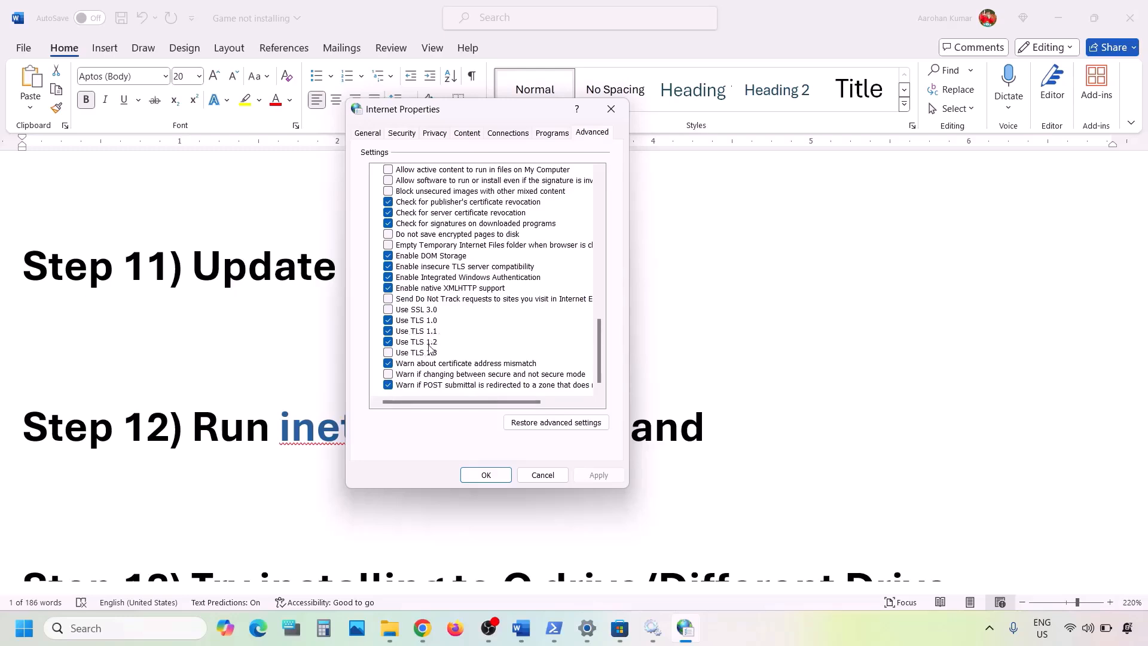
{"action": "left_click", "coordinate": [389, 353]}
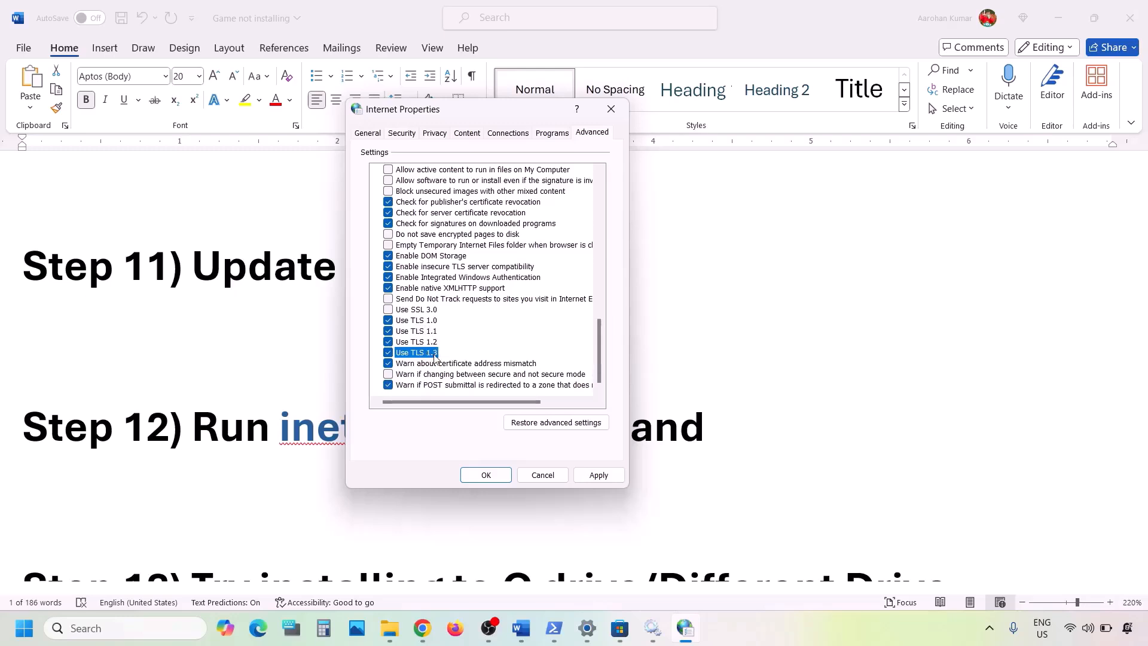
{"action": "left_click", "coordinate": [579, 475]}
{"action": "left_click", "coordinate": [463, 475]}
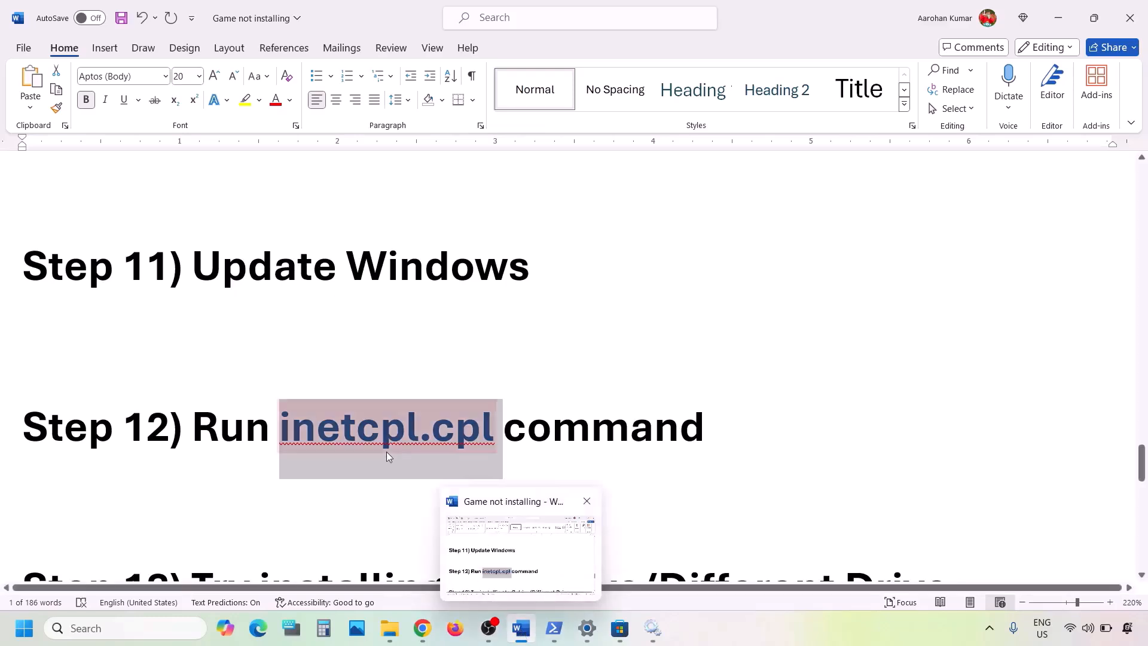
- Select the Step 13 install-drive text in Word and switch back to Windows Update settings
{"action": "scroll", "coordinate": [387, 452], "scroll_direction": "down", "scroll_amount": 4}
{"action": "scroll", "coordinate": [387, 452], "scroll_direction": "up", "scroll_amount": 1}
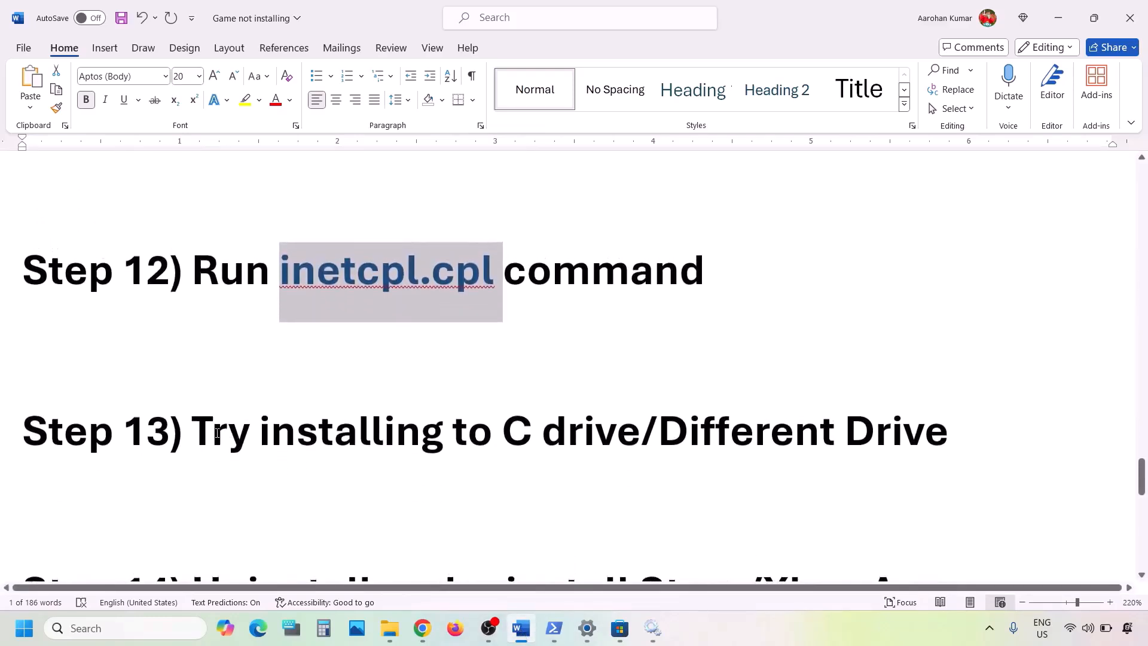
{"action": "left_click_drag", "start_coordinate": [202, 431], "coordinate": [774, 437]}
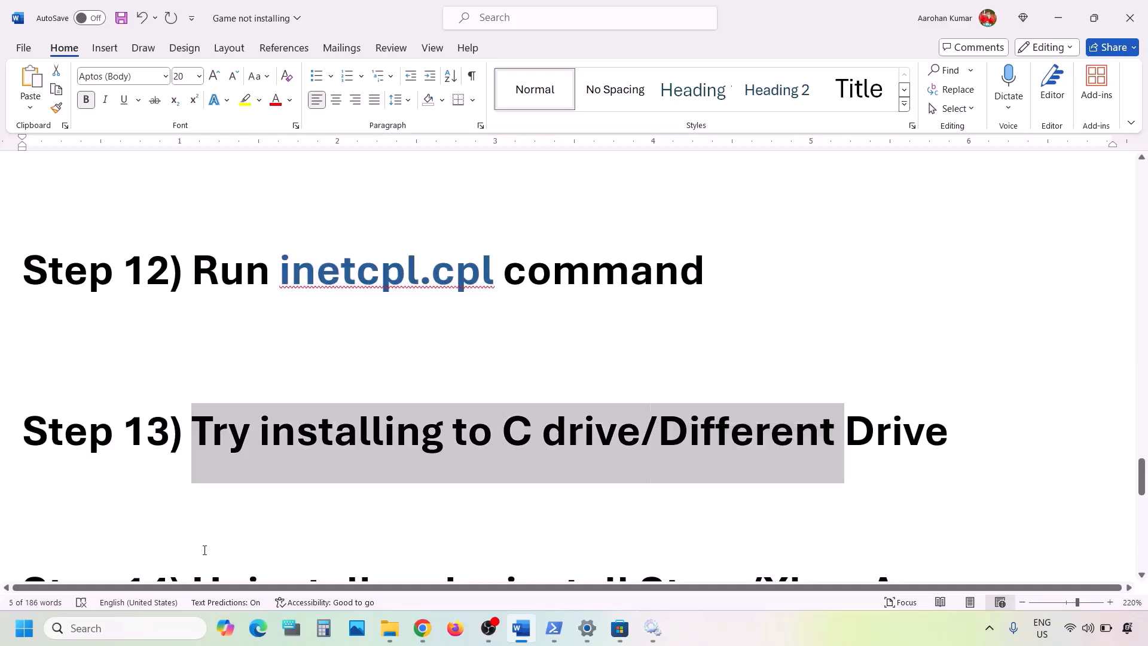
{"action": "key", "text": "alt+Tab"}
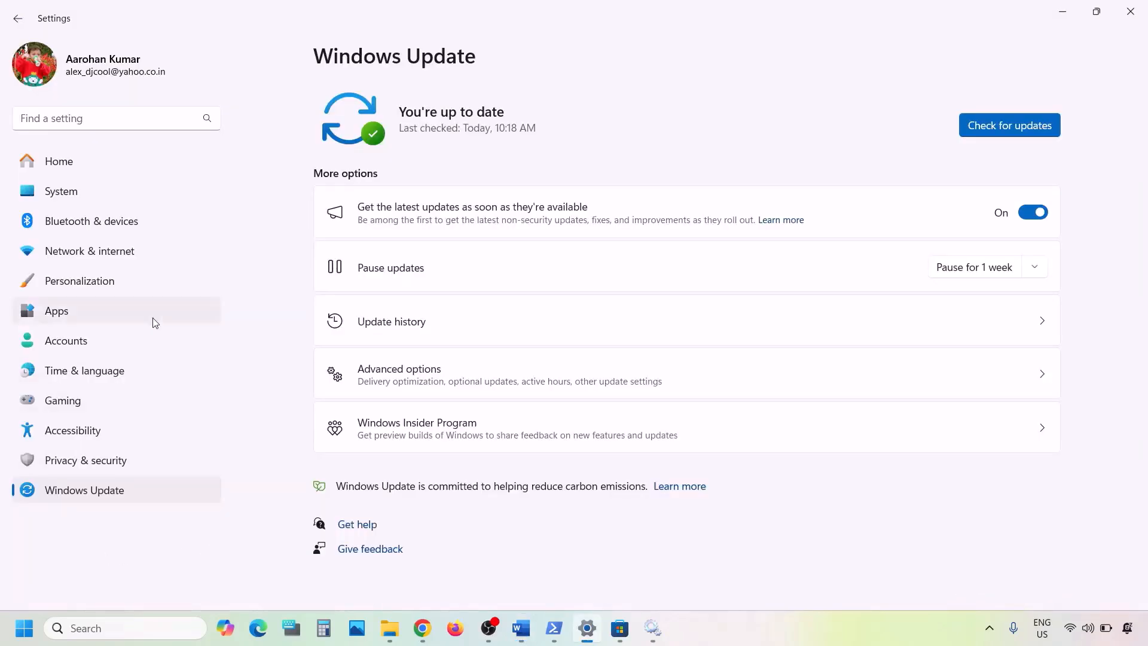
- Open the Where new content is saved page from Storage's Advanced storage settings
{"action": "left_click", "coordinate": [63, 181]}
{"action": "scroll", "coordinate": [500, 328], "scroll_direction": "down", "scroll_amount": 2}
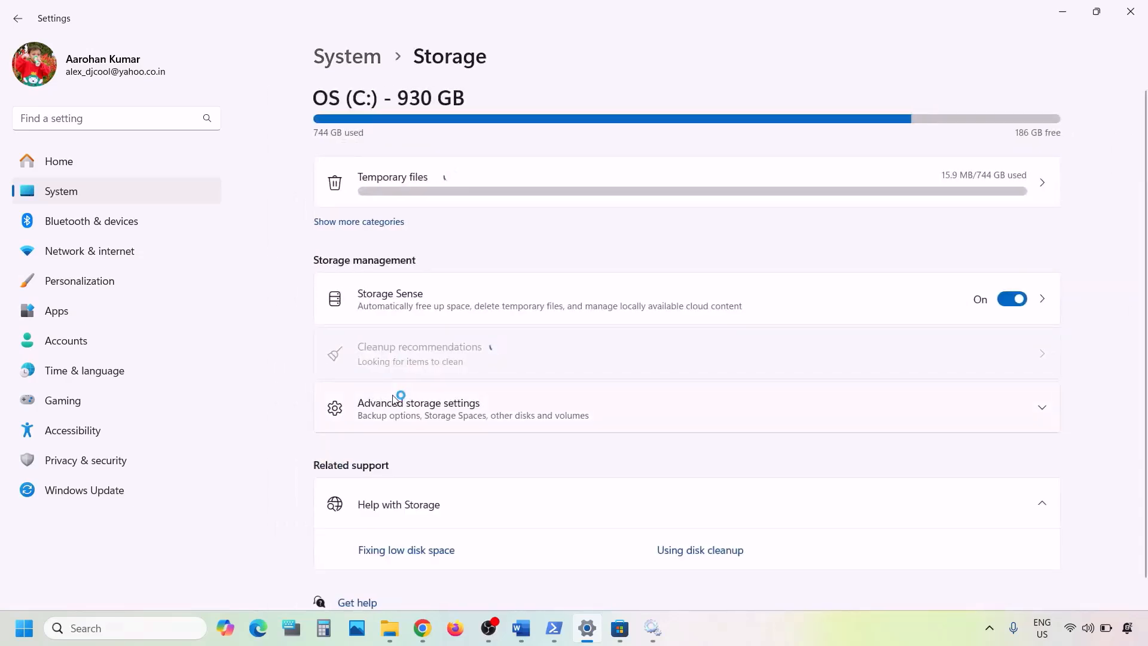
{"action": "scroll", "coordinate": [393, 397], "scroll_direction": "down", "scroll_amount": 1}
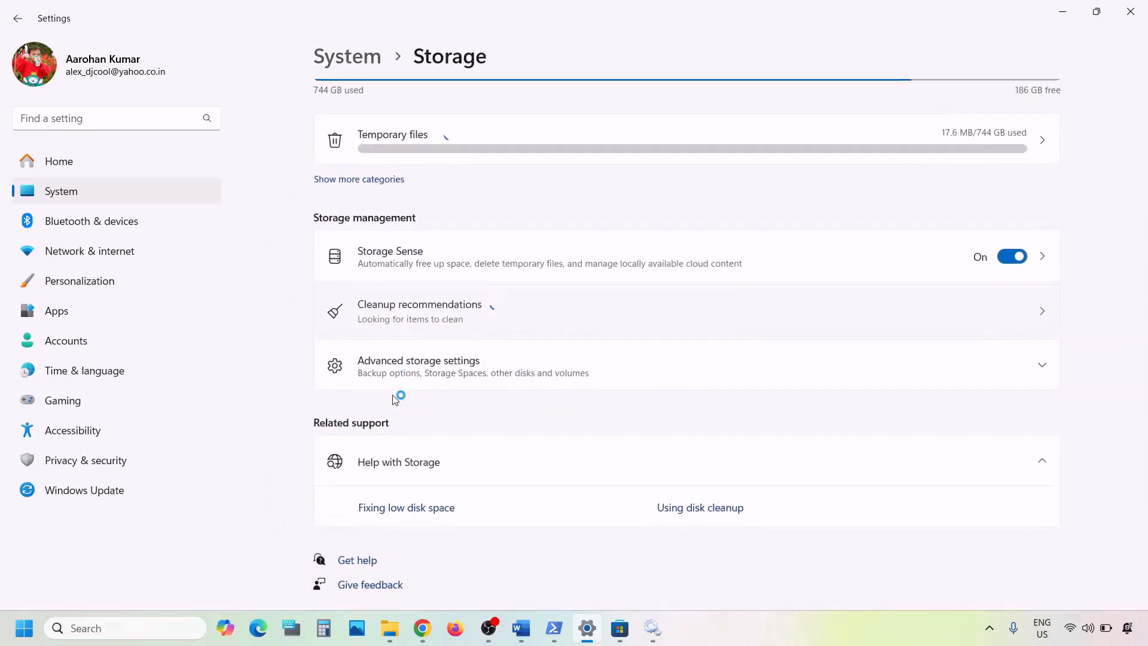
{"action": "left_click", "coordinate": [443, 373]}
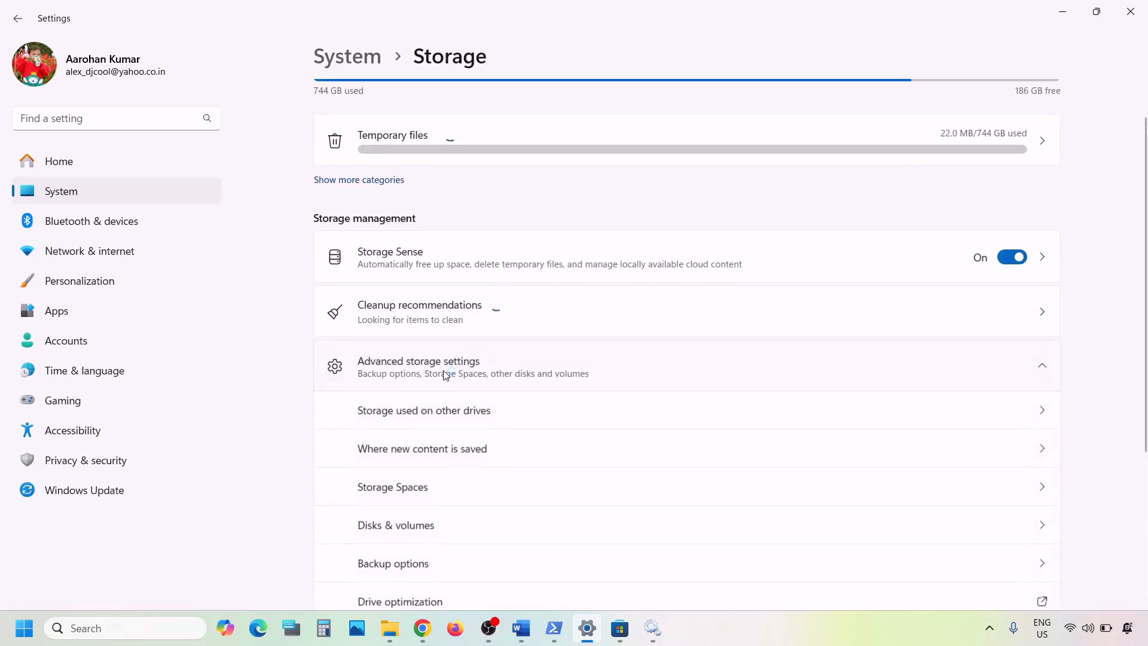
{"action": "scroll", "coordinate": [444, 375], "scroll_direction": "down", "scroll_amount": 1}
{"action": "scroll", "coordinate": [443, 374], "scroll_direction": "down", "scroll_amount": 1}
{"action": "scroll", "coordinate": [463, 342], "scroll_direction": "down", "scroll_amount": 1}
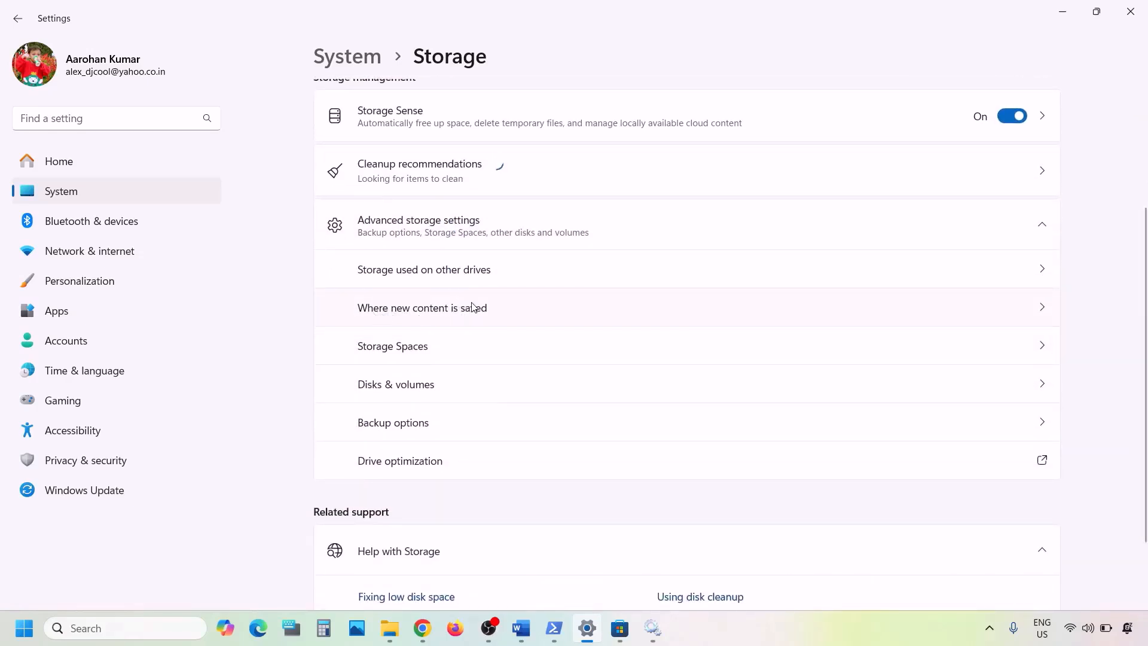
{"action": "scroll", "coordinate": [837, 299], "scroll_direction": "up", "scroll_amount": 4}
{"action": "scroll", "coordinate": [751, 389], "scroll_direction": "down", "scroll_amount": 2}
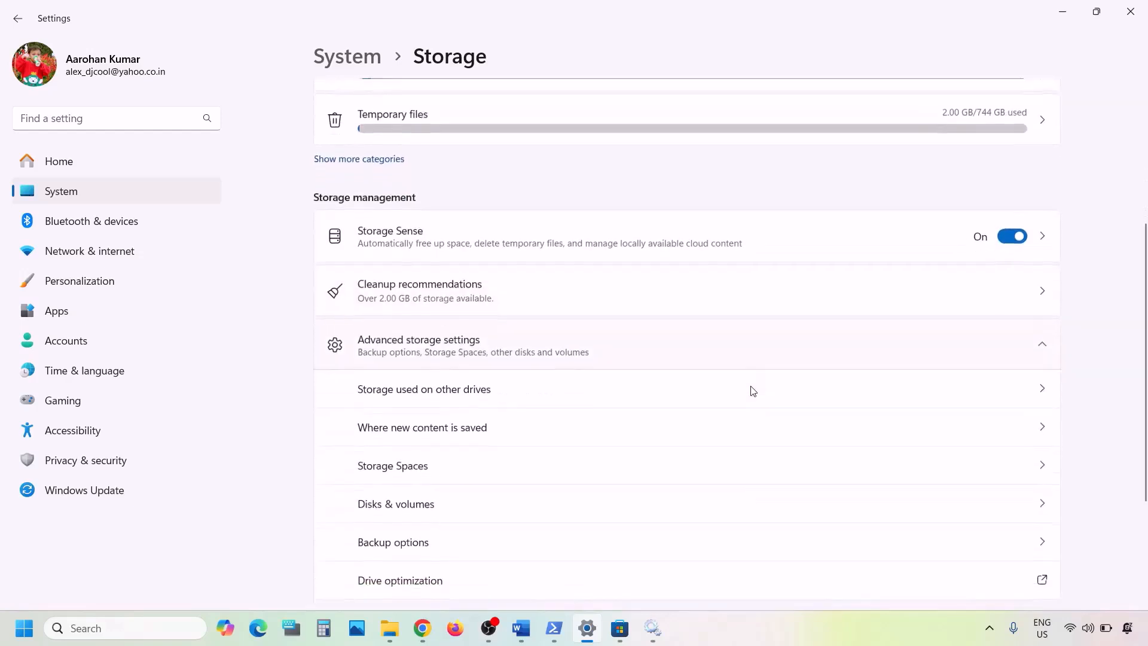
{"action": "left_click", "coordinate": [508, 436]}
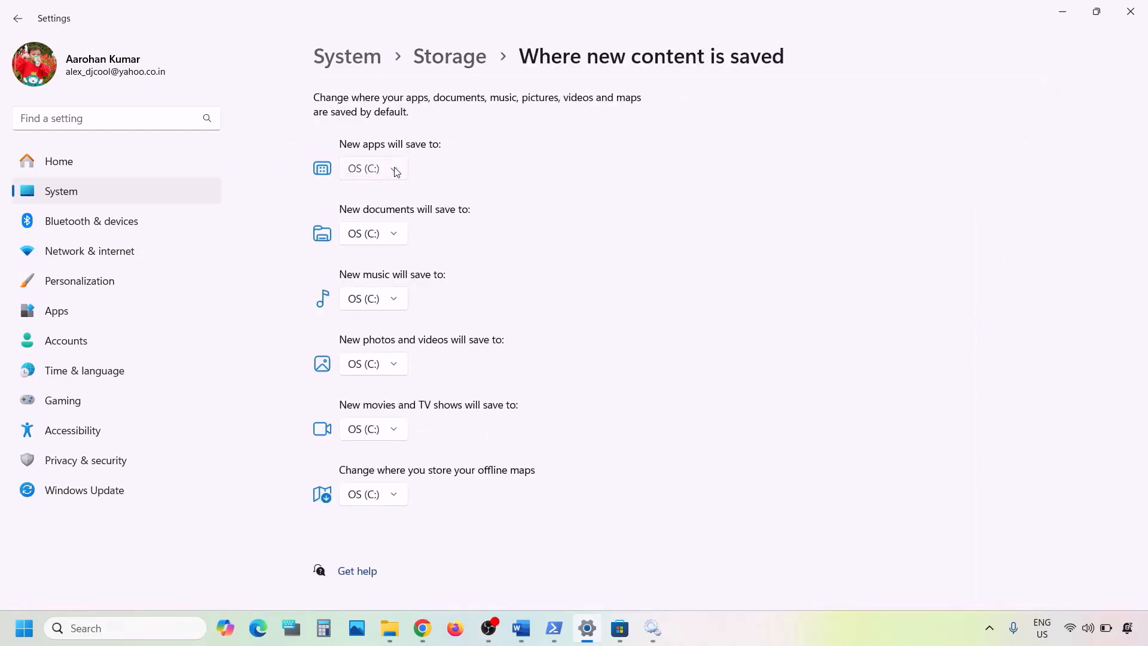
- Check the New apps drop-down to confirm new apps save to OS (C:)
{"action": "left_click", "coordinate": [395, 170]}
{"action": "left_click", "coordinate": [456, 175]}
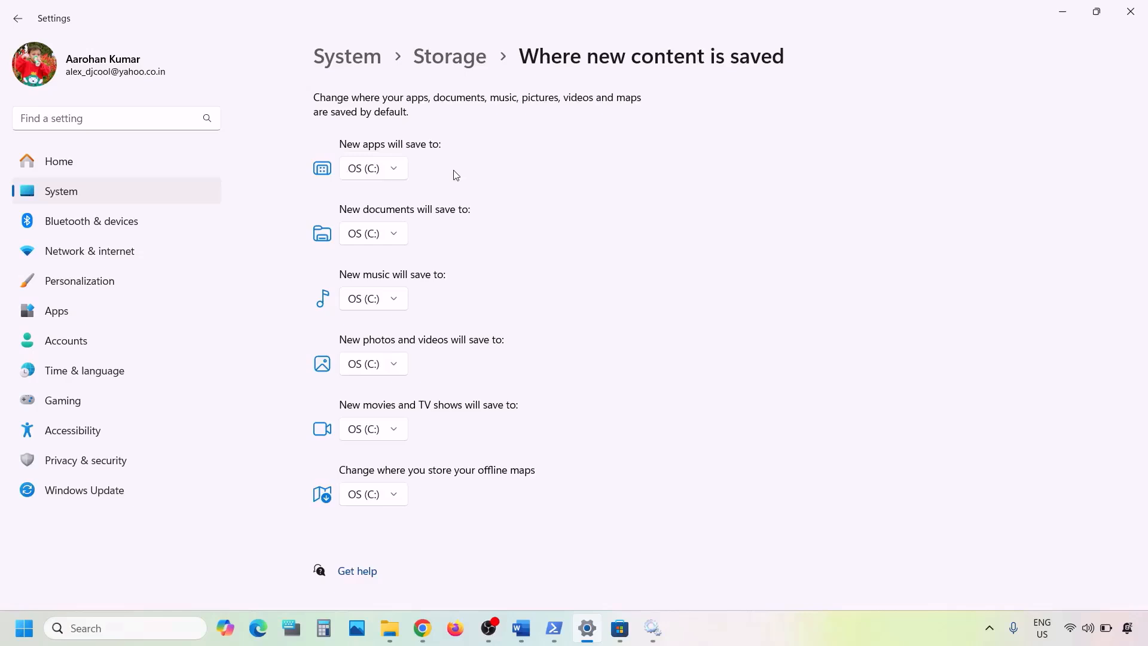
{"action": "left_click", "coordinate": [399, 172]}
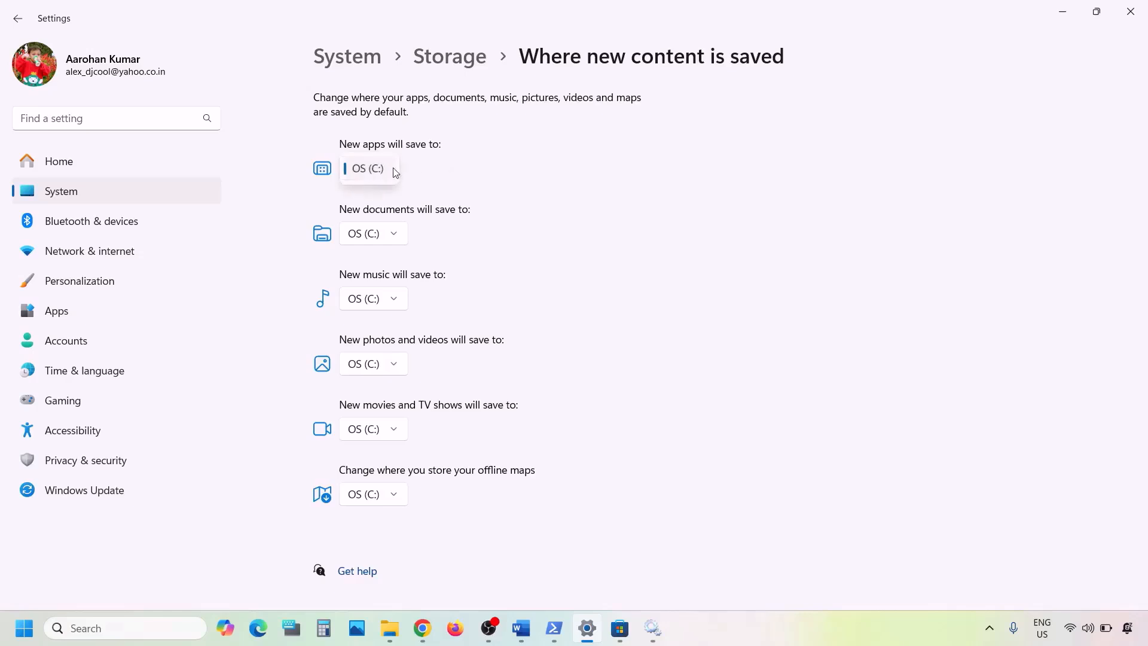
{"action": "left_click", "coordinate": [446, 172]}
{"action": "left_click", "coordinate": [400, 174]}
{"action": "left_click", "coordinate": [441, 175]}
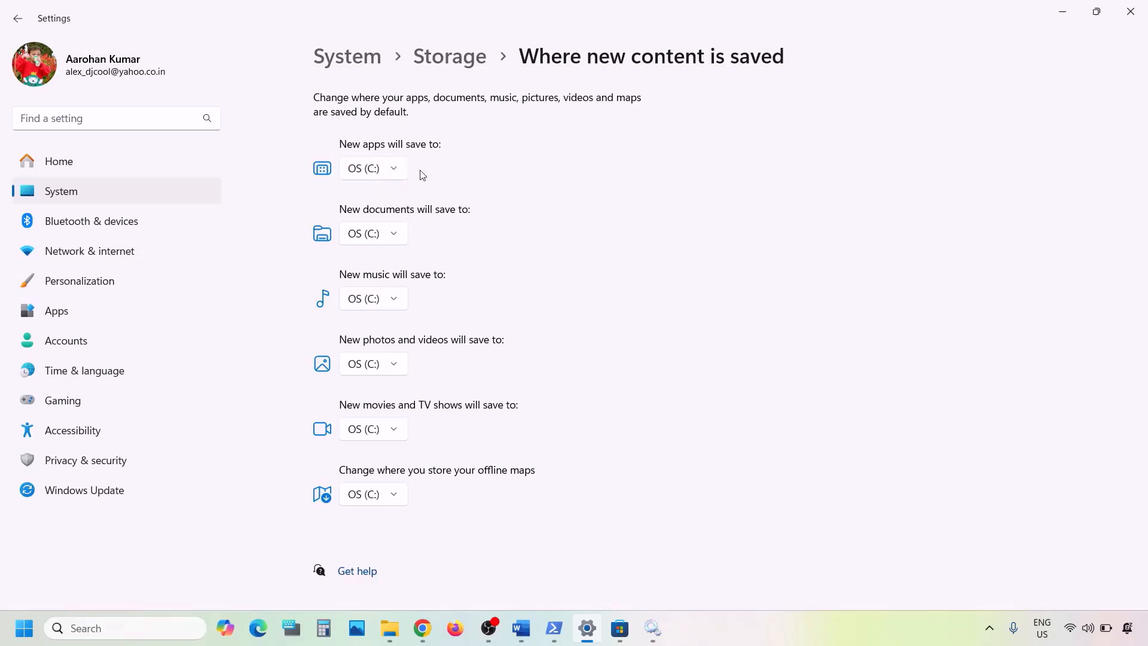
- Glance at the Word notes, recheck the New apps drive is OS (C:), then minimize Settings
{"action": "left_click", "coordinate": [521, 628]}
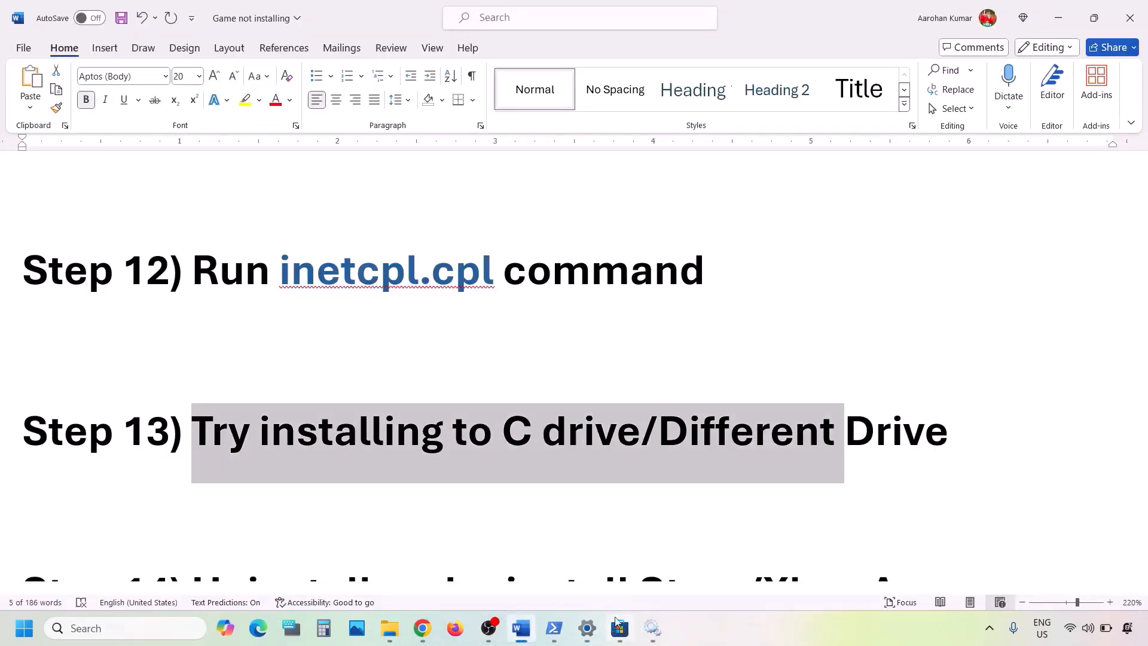
{"action": "left_click", "coordinate": [582, 630]}
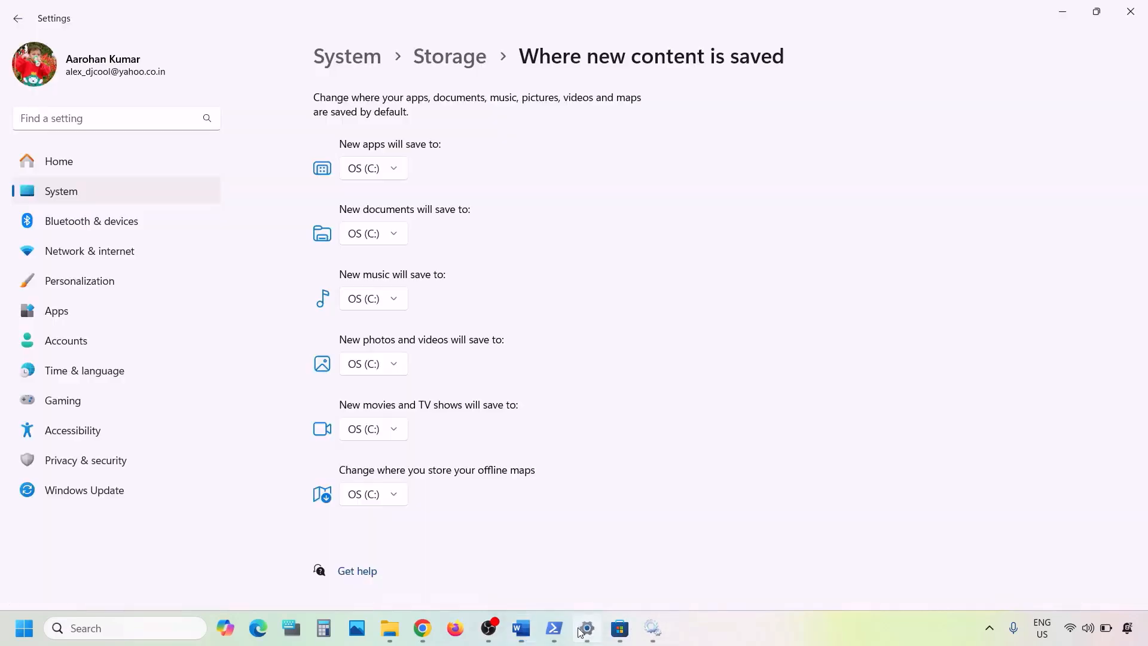
{"action": "left_click", "coordinate": [393, 172]}
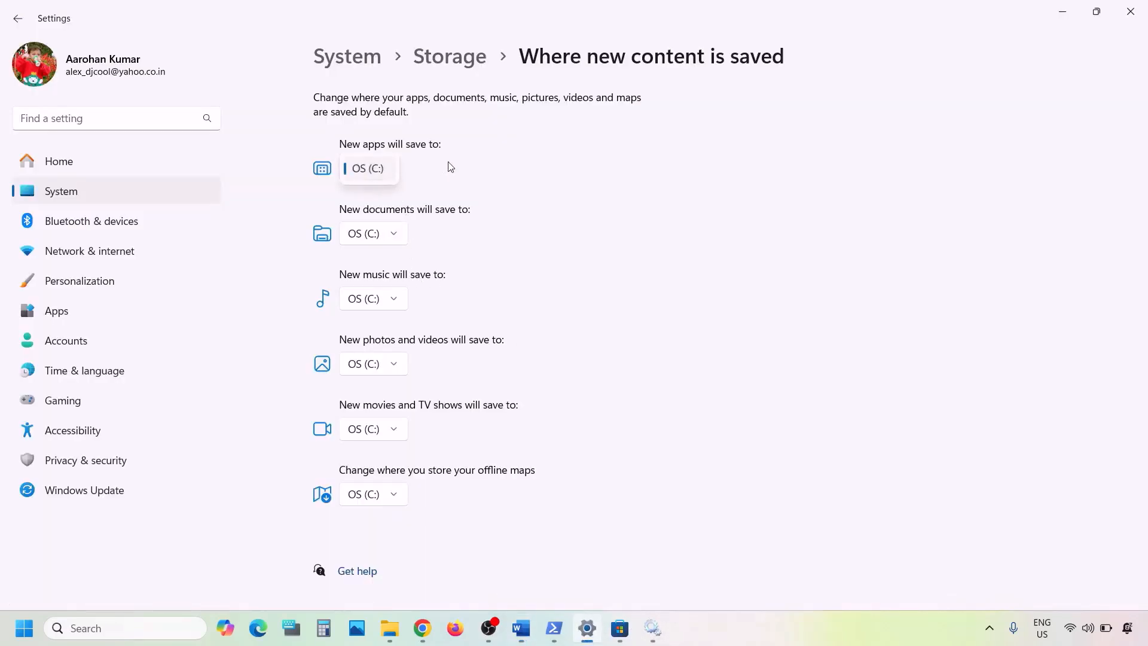
{"action": "left_click", "coordinate": [477, 173]}
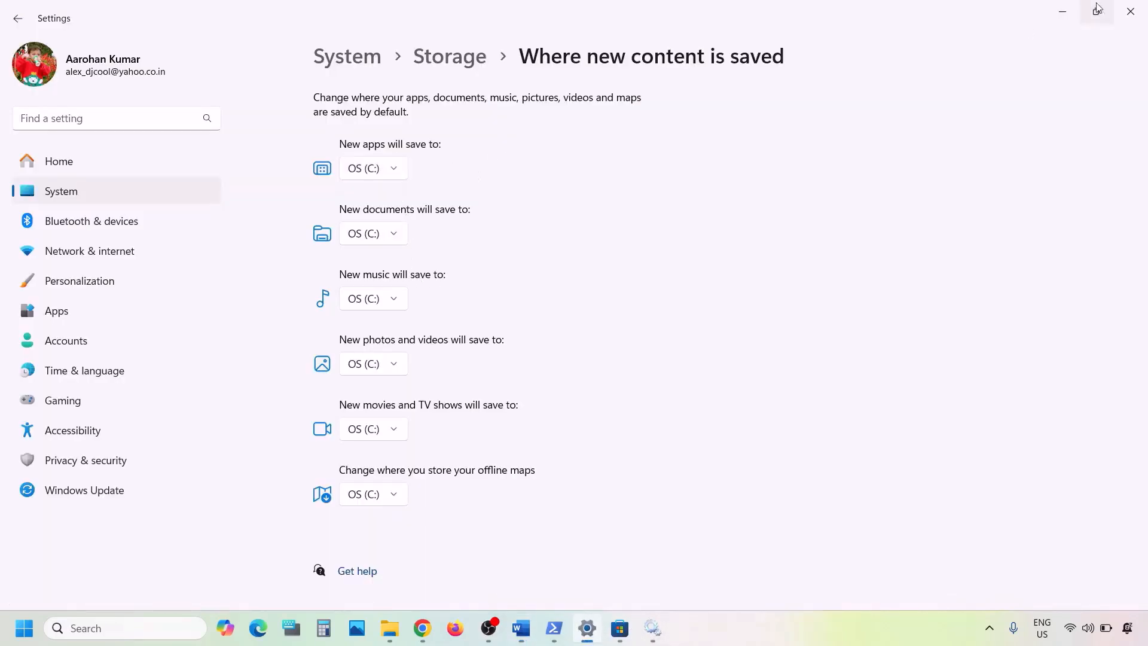
{"action": "left_click", "coordinate": [1062, 12]}
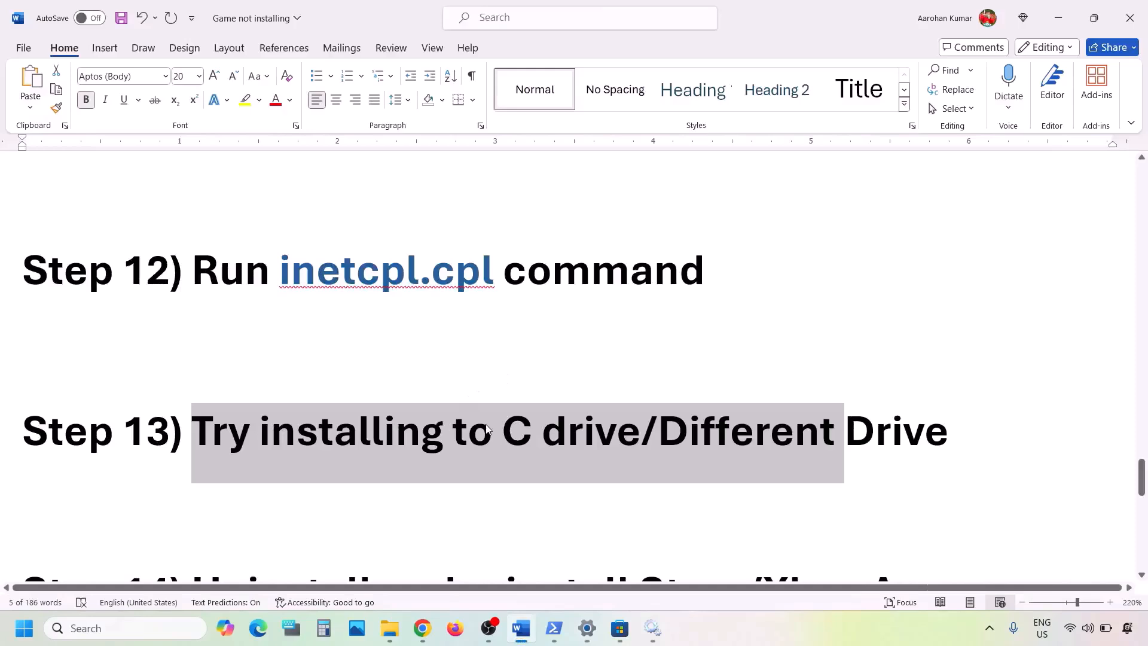
- Move through the Word notes from the Step 13 drive wording to the Step 14 heading
{"action": "left_click", "coordinate": [489, 428]}
{"action": "left_click_drag", "start_coordinate": [502, 429], "coordinate": [901, 436]}
{"action": "left_click", "coordinate": [692, 436]}
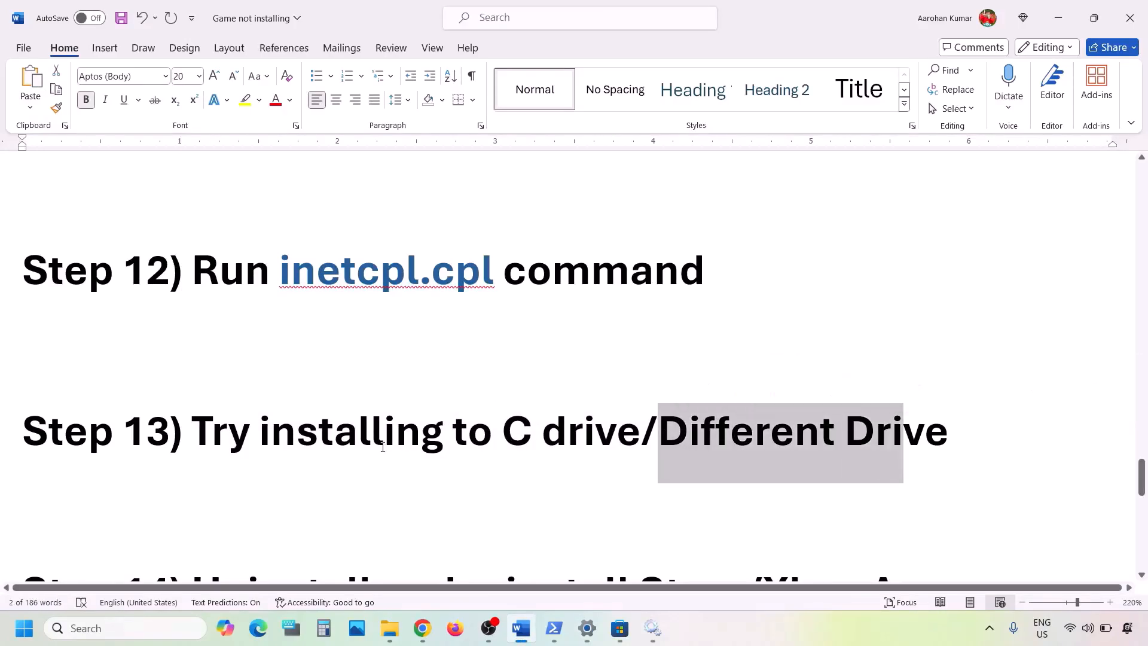
{"action": "scroll", "coordinate": [382, 446], "scroll_direction": "down", "scroll_amount": 3}
{"action": "scroll", "coordinate": [382, 447], "scroll_direction": "down", "scroll_amount": 3}
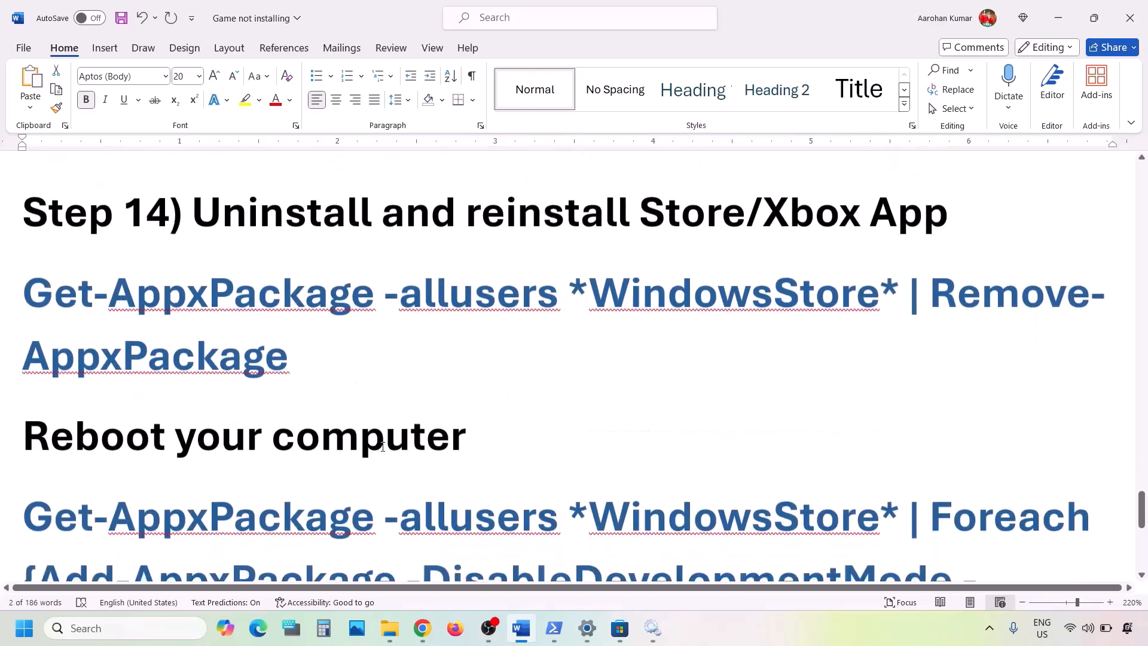
{"action": "left_click_drag", "start_coordinate": [224, 221], "coordinate": [949, 221]}
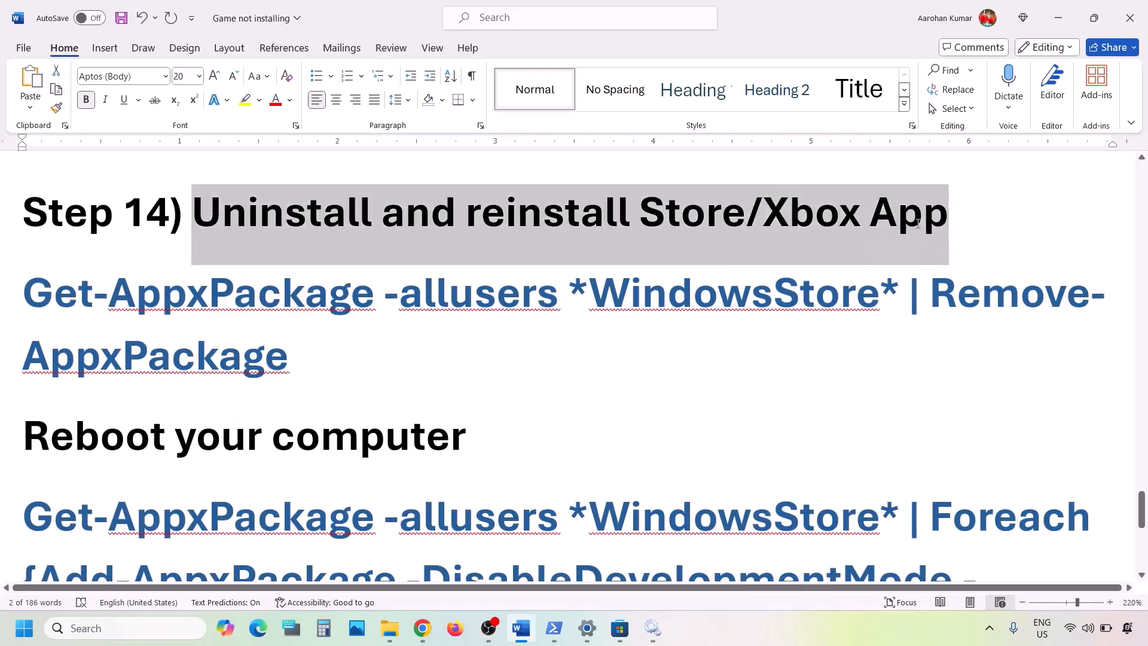
- Uninstall the Xbox app from a Windows search for 'xbox', then return to Microsoft Store
{"action": "left_click", "coordinate": [138, 629]}
{"action": "type", "text": "xbox"}
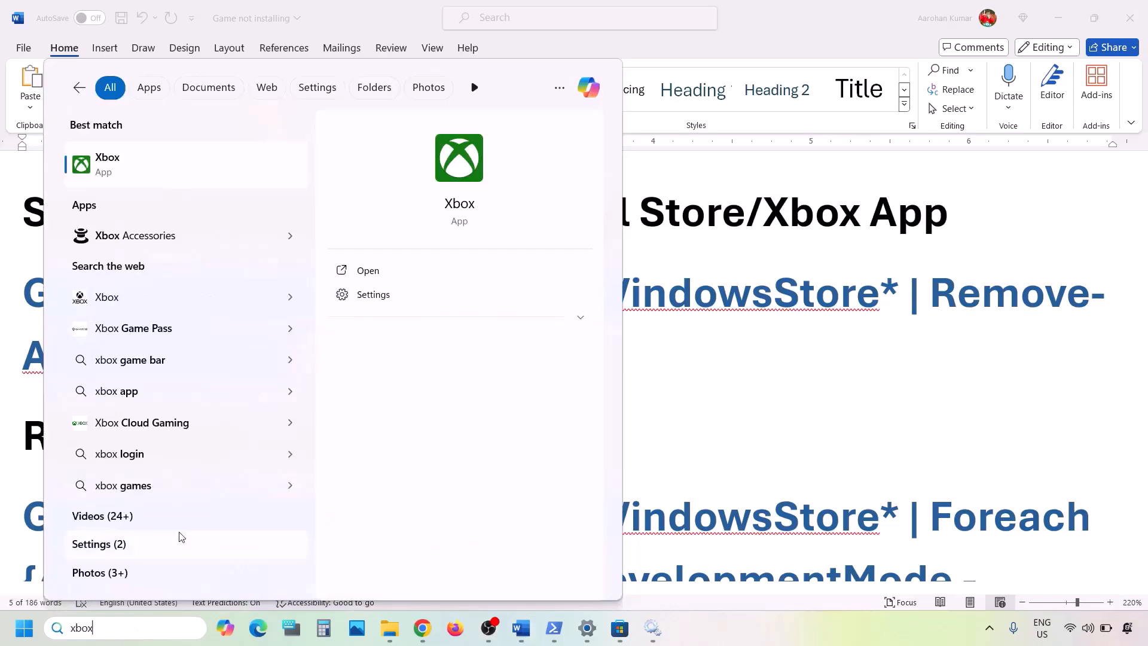
{"action": "right_click", "coordinate": [123, 173]}
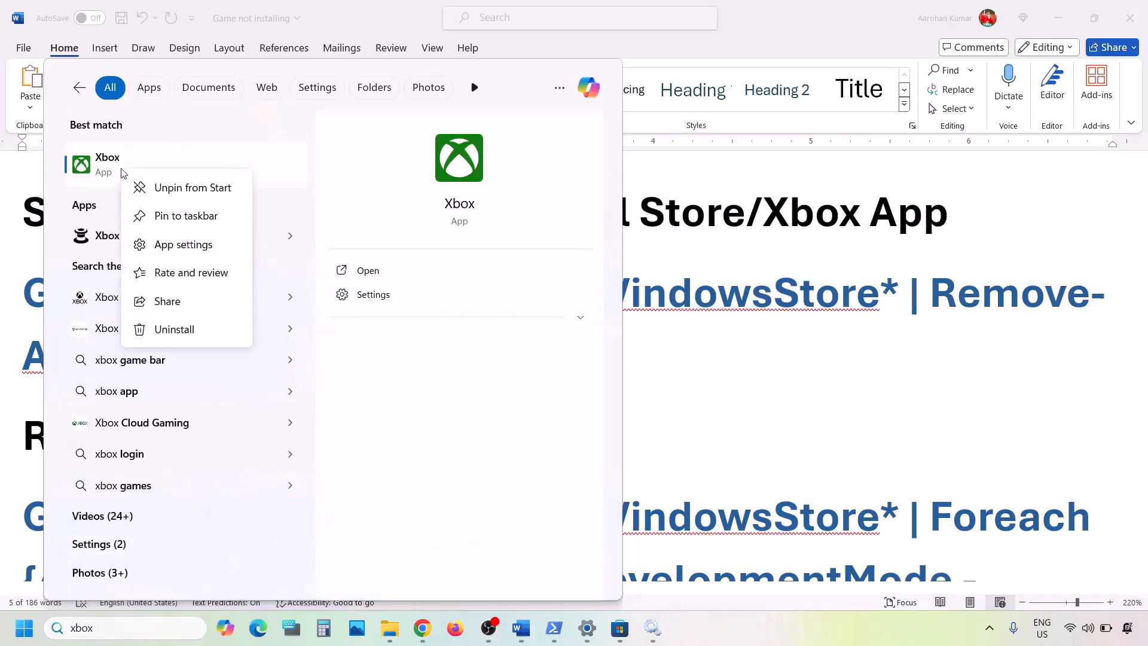
{"action": "left_click", "coordinate": [172, 328]}
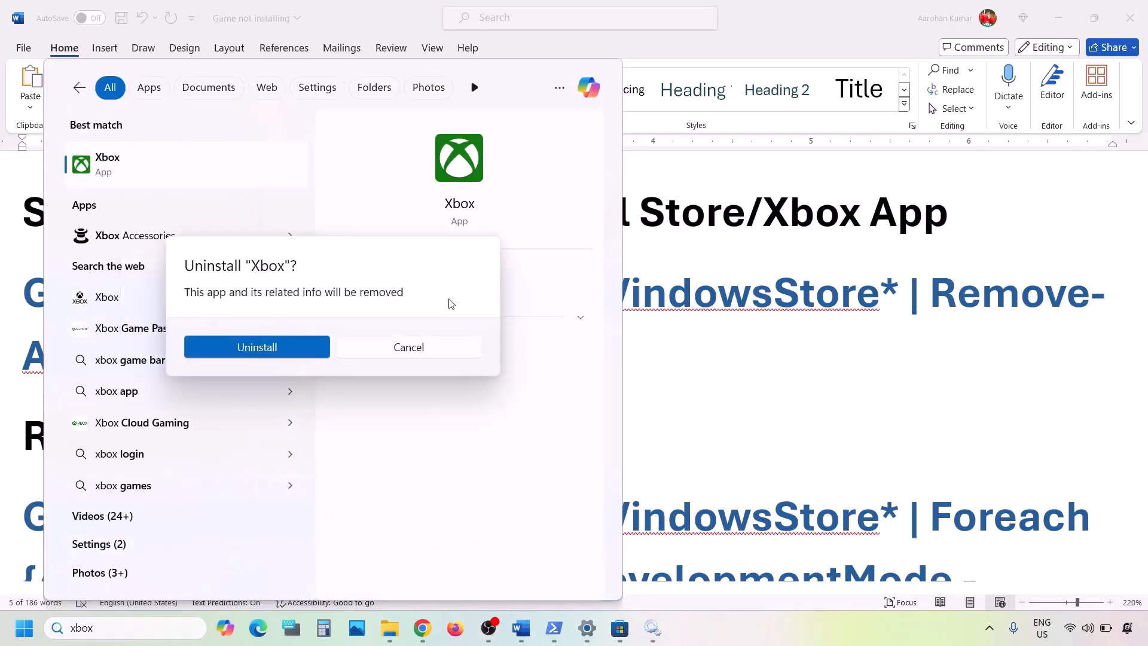
{"action": "left_click", "coordinate": [281, 346]}
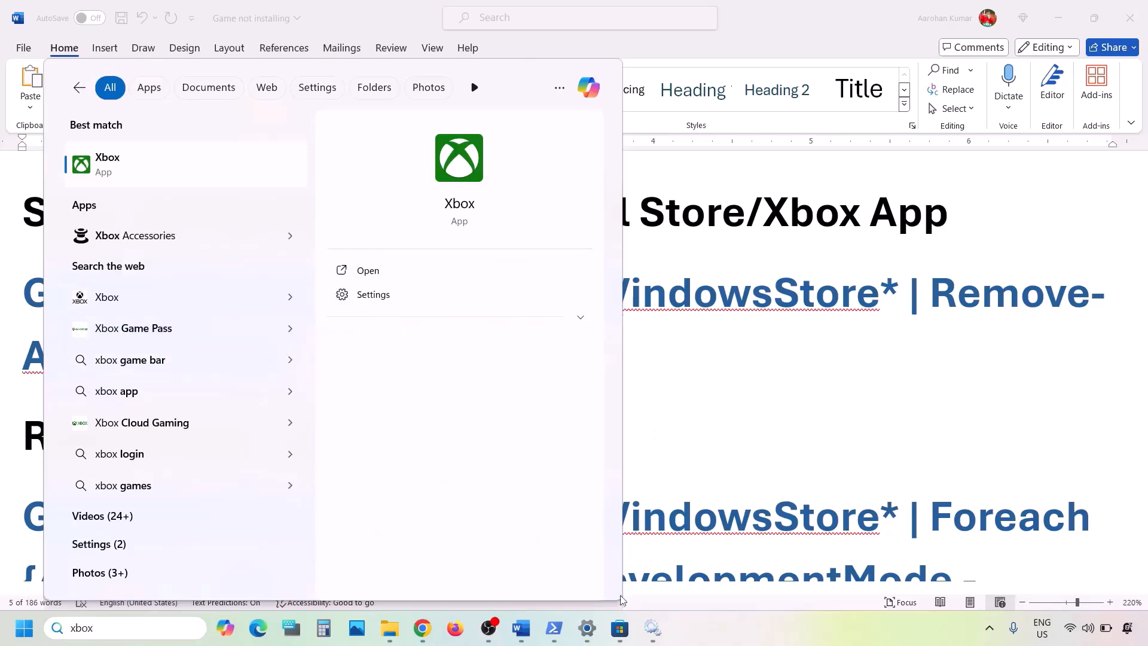
{"action": "left_click", "coordinate": [620, 628]}
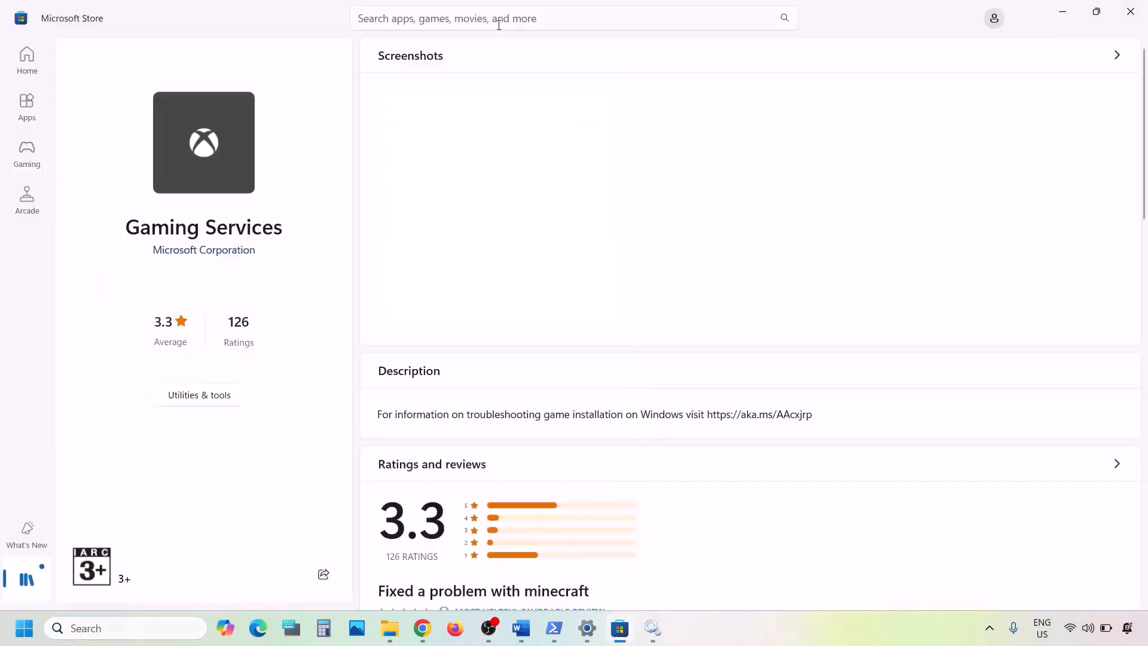
- Open the Xbox app's page in Microsoft Store to get the app
{"action": "left_click", "coordinate": [419, 14]}
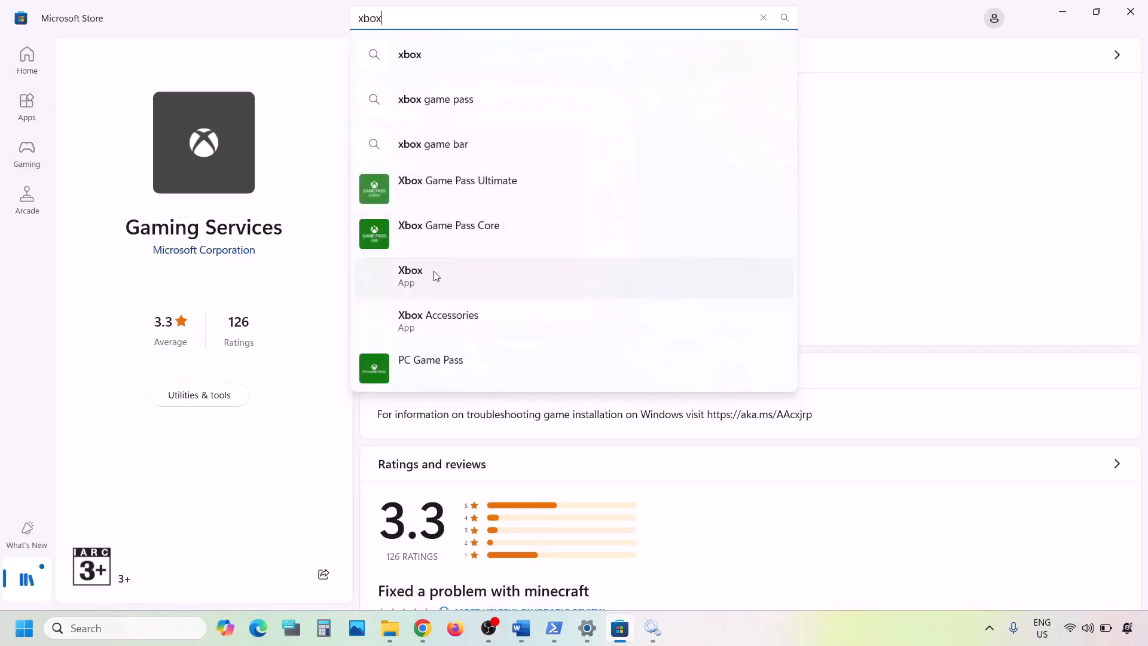
{"action": "left_click", "coordinate": [435, 275]}
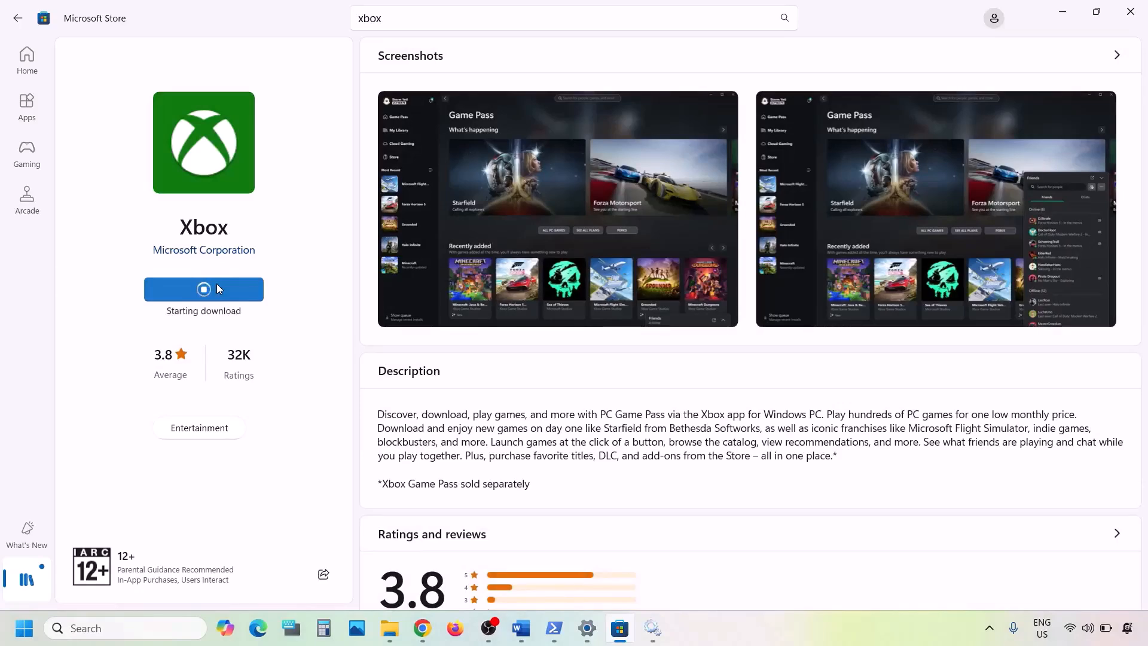
{"action": "left_click", "coordinate": [112, 627]}
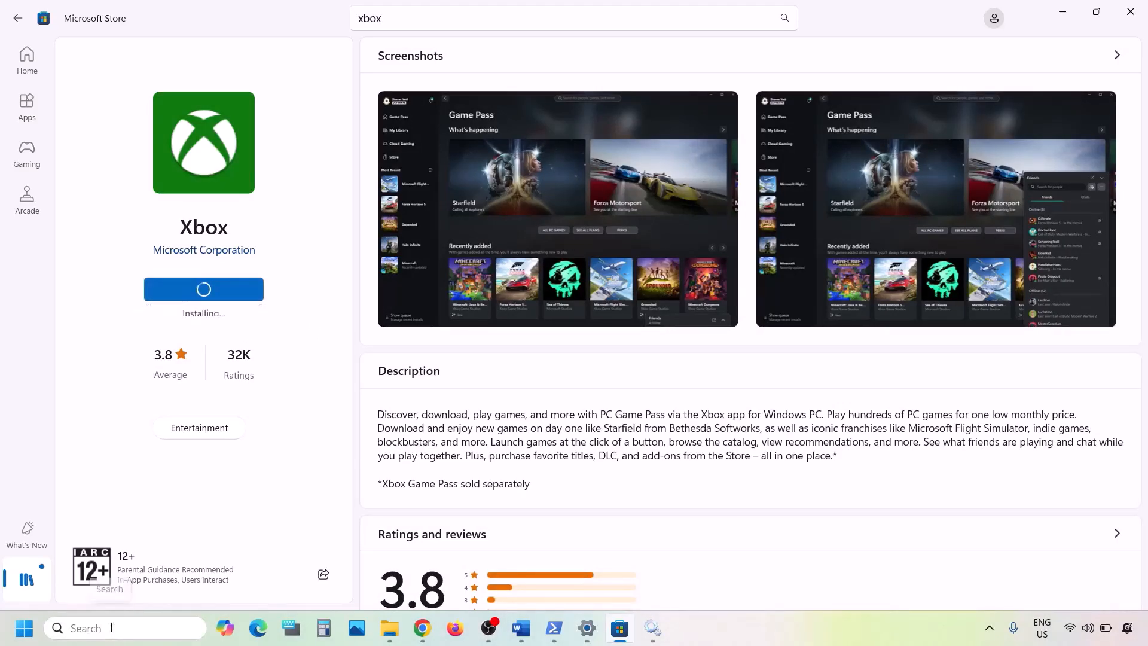
{"action": "type", "text": "xbox"}
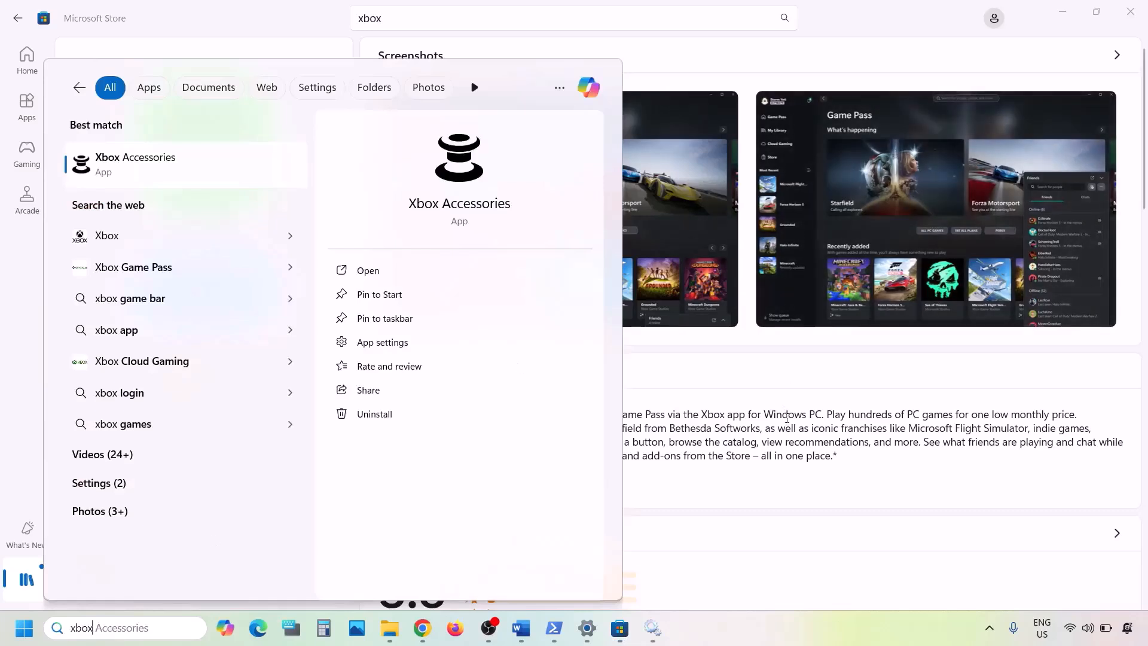
{"action": "left_click", "coordinate": [786, 419]}
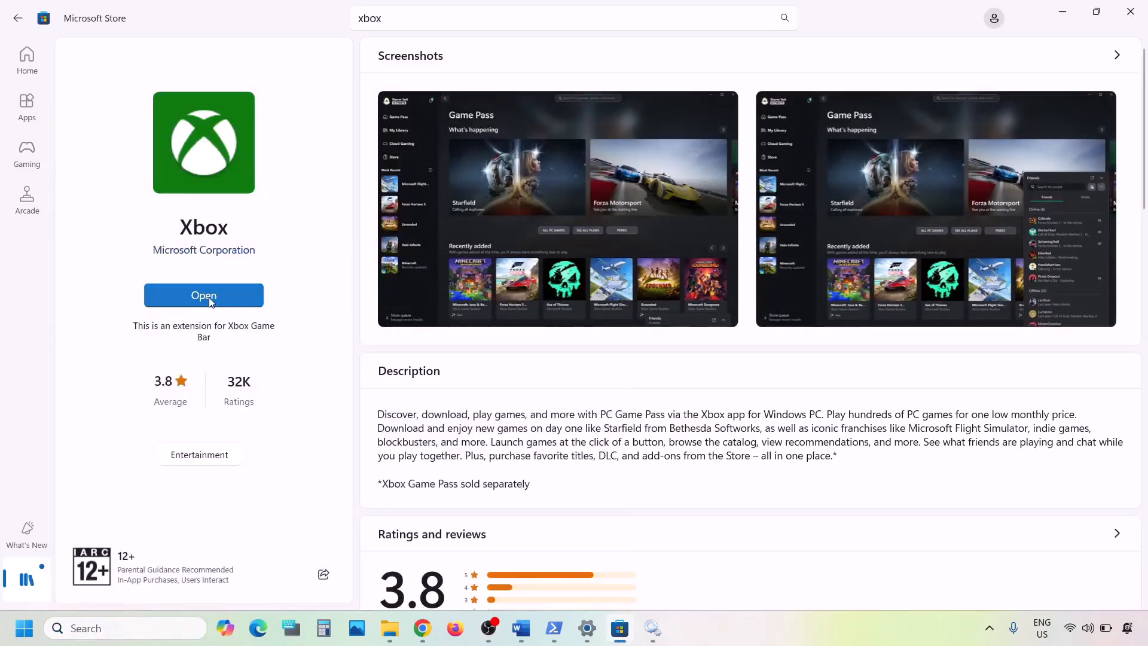
- Uninstall the Xbox app again via a Windows search for 'xbox', then switch to Chrome
{"action": "left_click", "coordinate": [104, 627]}
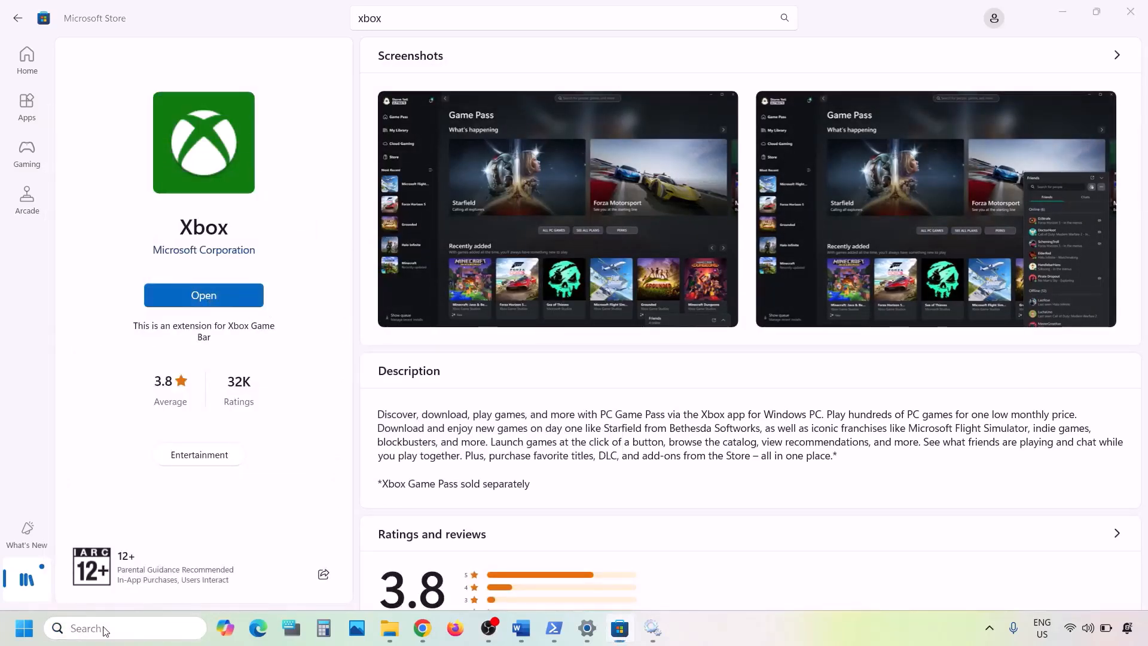
{"action": "type", "text": "xbox"}
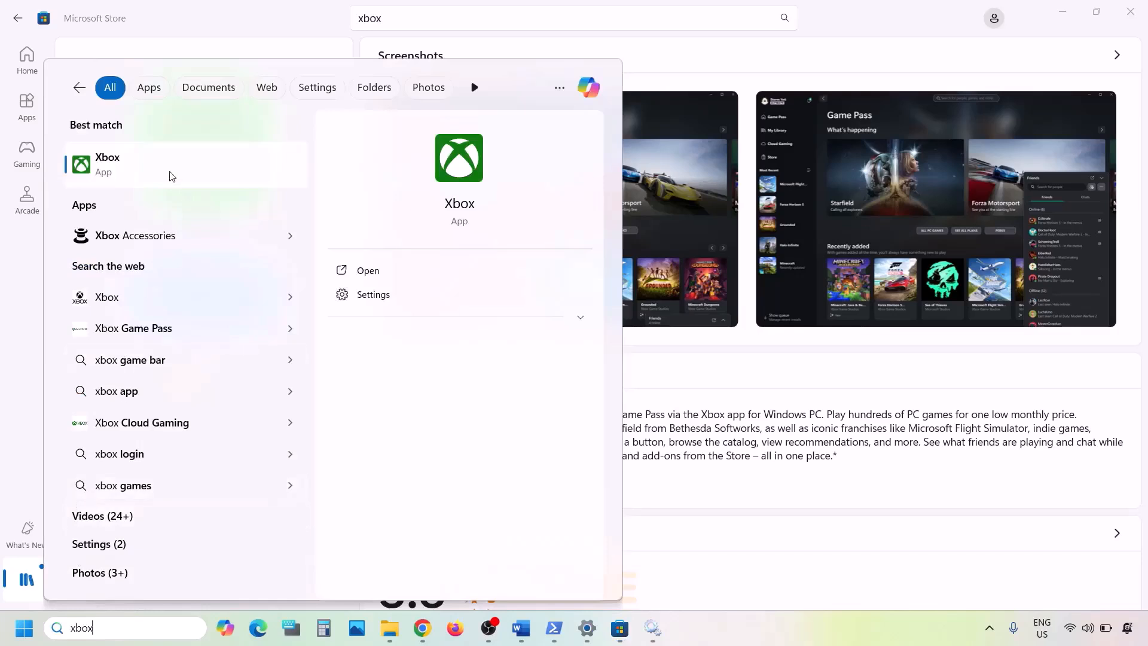
{"action": "right_click", "coordinate": [166, 173]}
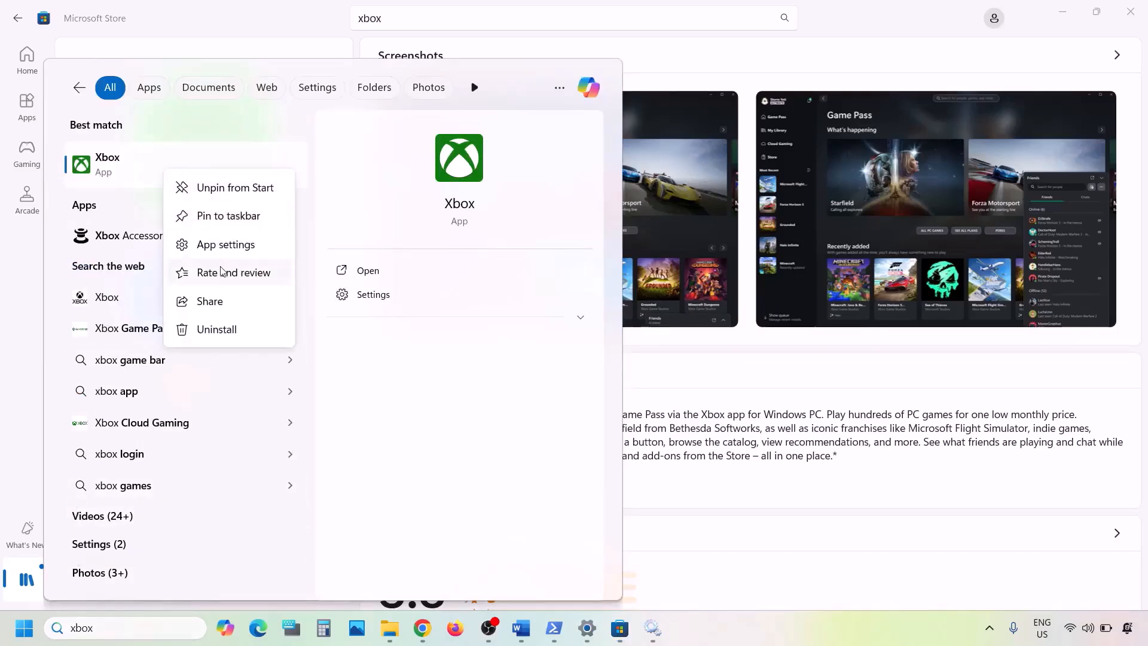
{"action": "left_click", "coordinate": [215, 327]}
{"action": "left_click", "coordinate": [315, 343]}
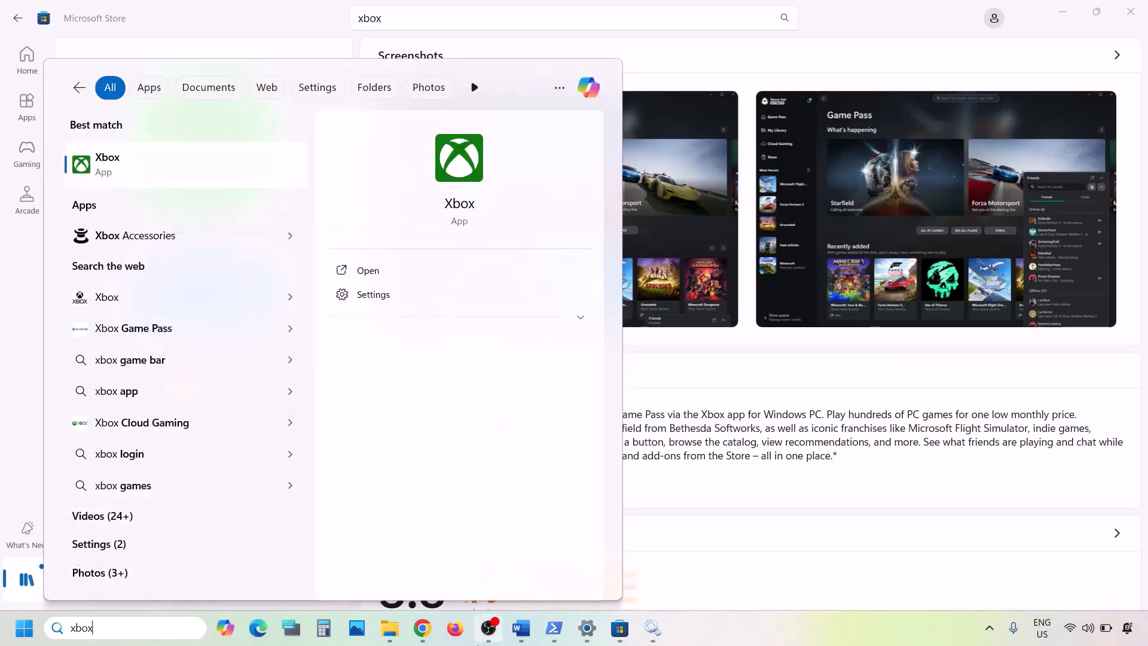
{"action": "left_click", "coordinate": [424, 628]}
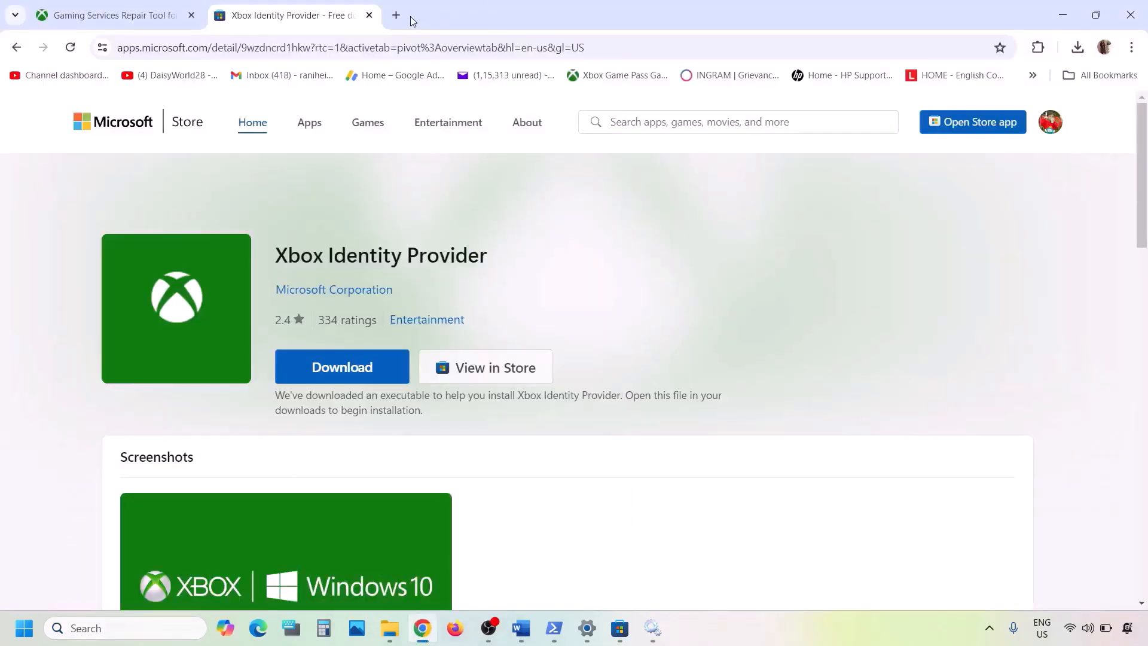
- Search Google for 'xbox app' in a new Chrome tab and open the Xbox App for Windows PC result
{"action": "left_click", "coordinate": [396, 18]}
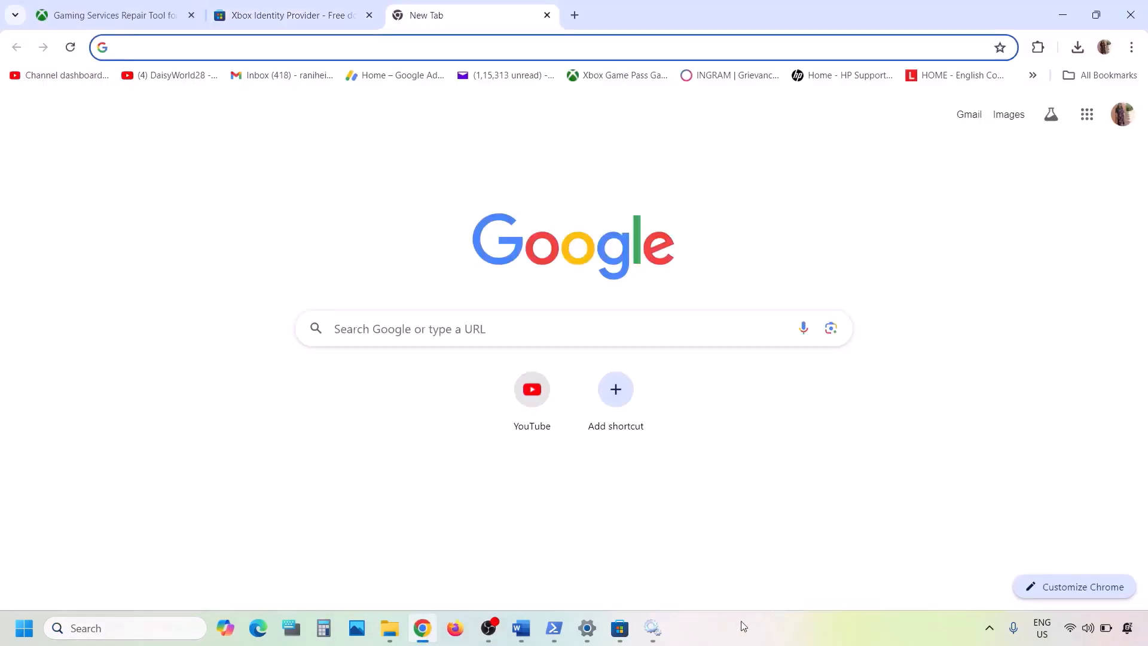
{"action": "type", "text": "xbox app"}
{"action": "key", "text": "Return"}
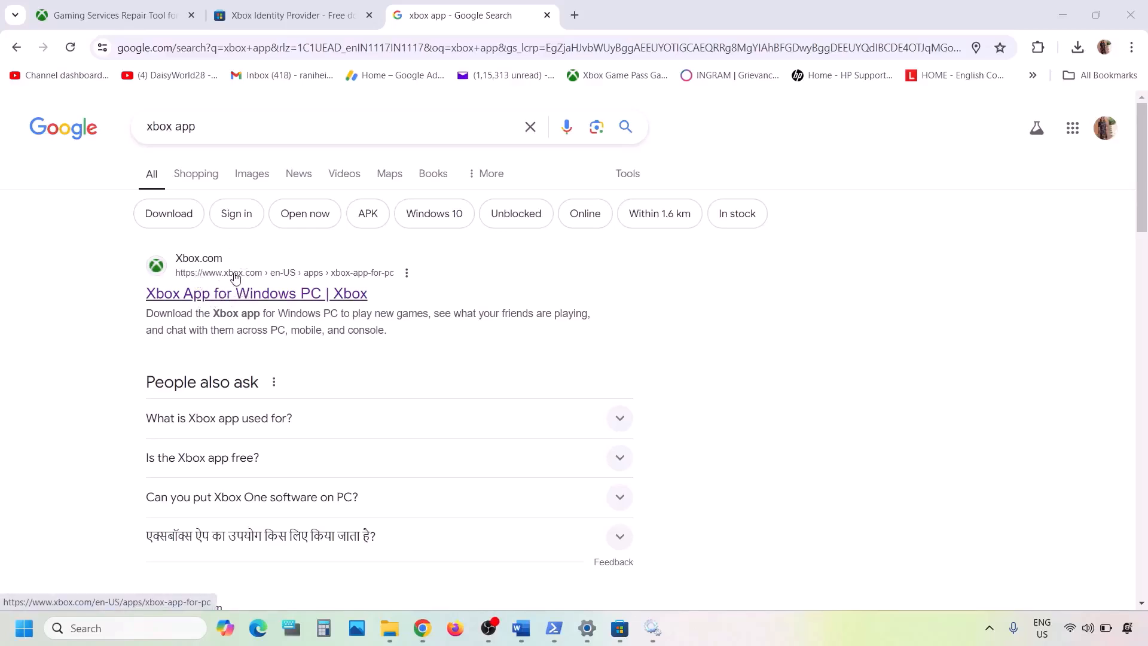
{"action": "left_click", "coordinate": [222, 298]}
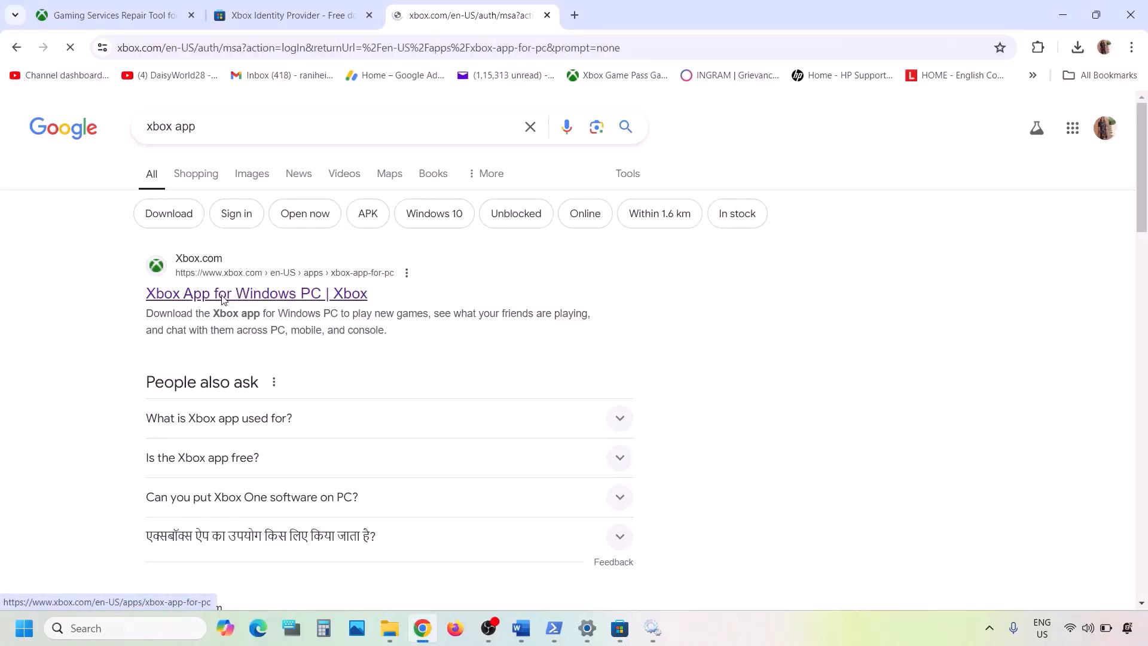
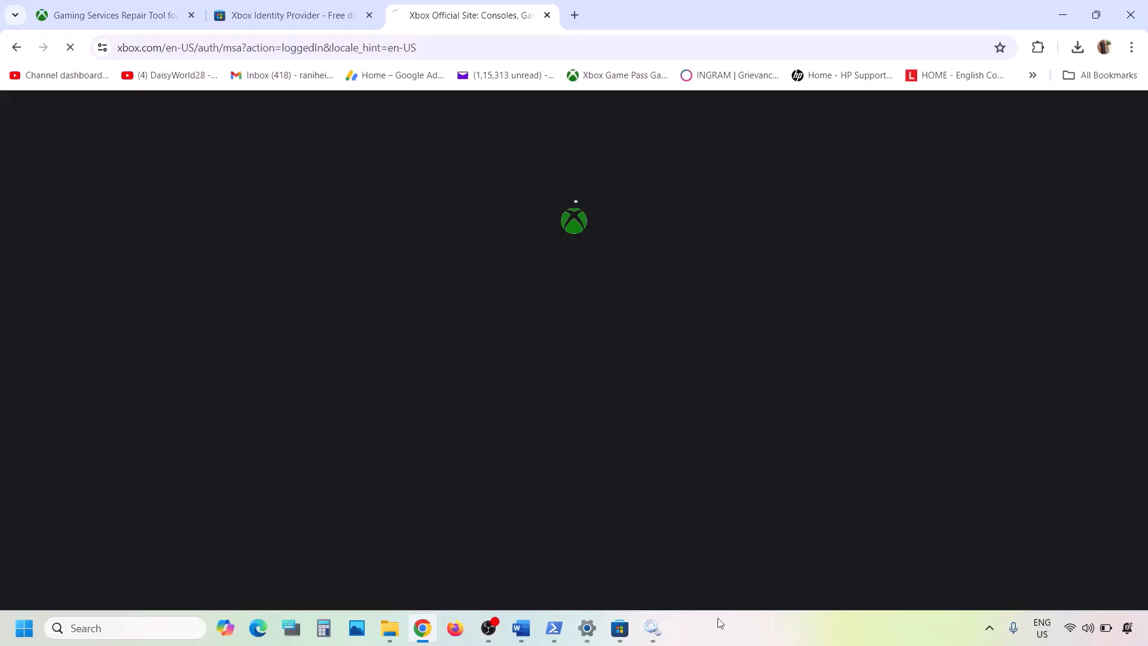
- Download and run XboxInstaller.exe, accept its license terms, and start installing the Xbox app
{"action": "scroll", "coordinate": [610, 470], "scroll_direction": "down", "scroll_amount": 10}
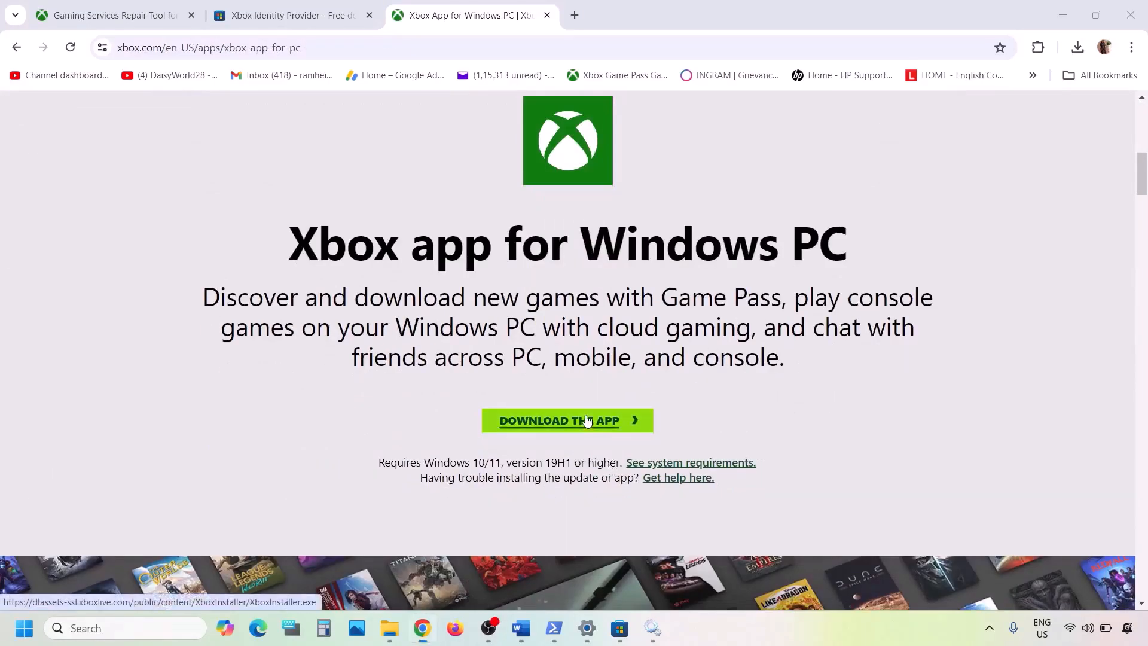
{"action": "left_click", "coordinate": [589, 421]}
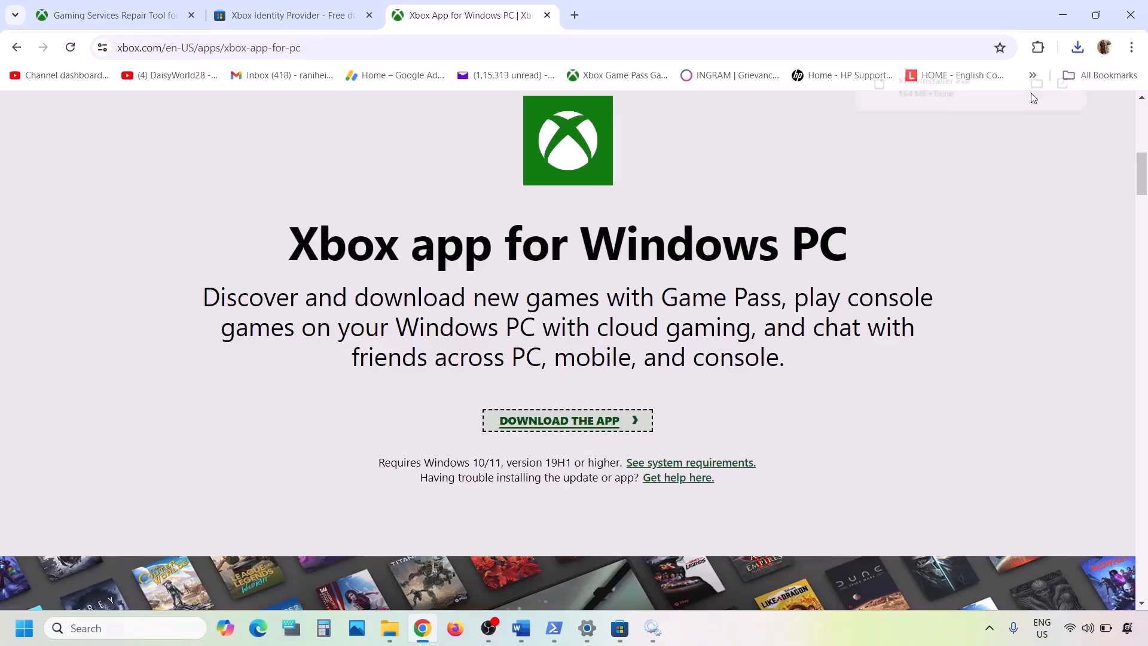
{"action": "left_click", "coordinate": [980, 91]}
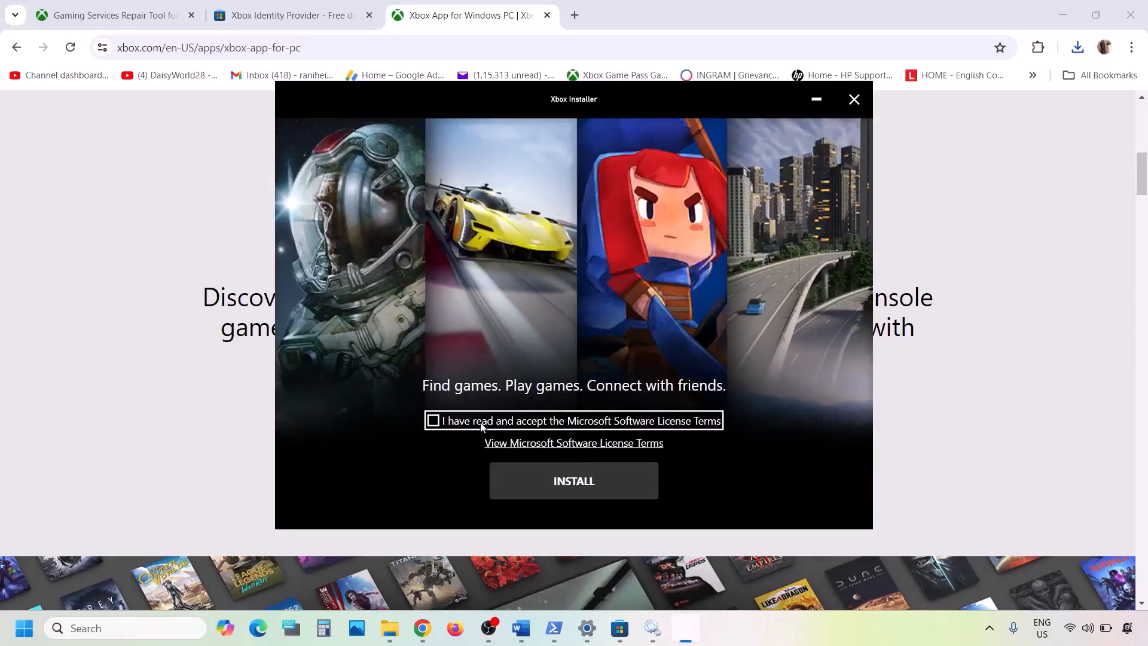
{"action": "left_click", "coordinate": [481, 423]}
{"action": "left_click", "coordinate": [597, 478]}
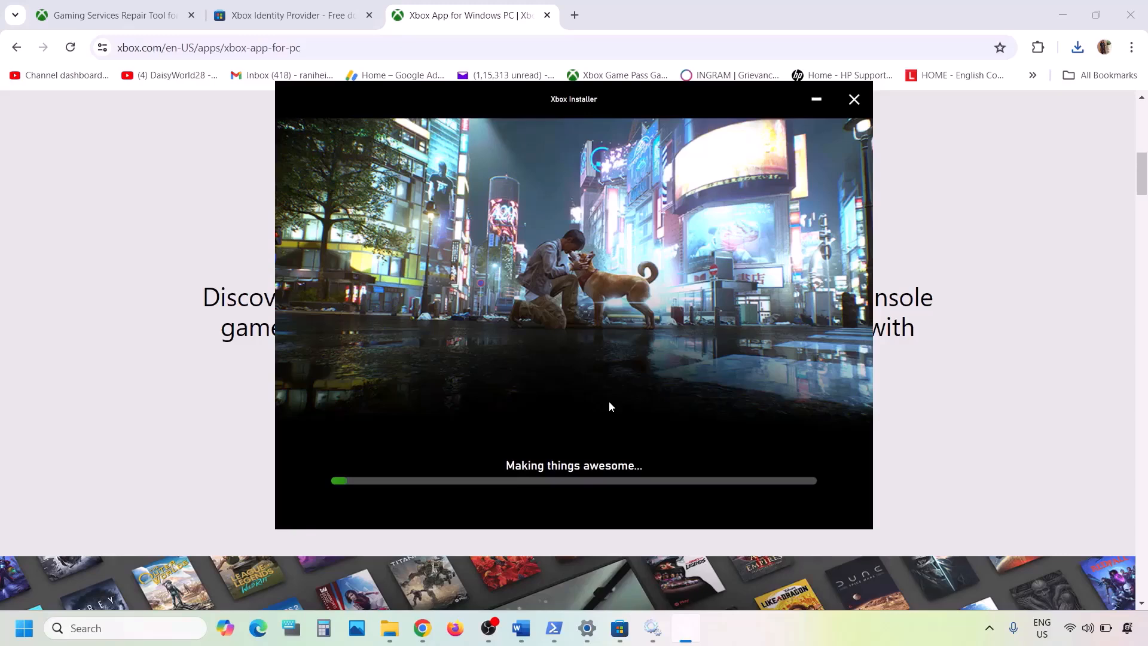
- Copy Step 14's Get-AppxPackage … Remove-AppxPackage command from the Word guide
{"action": "left_click", "coordinate": [518, 640]}
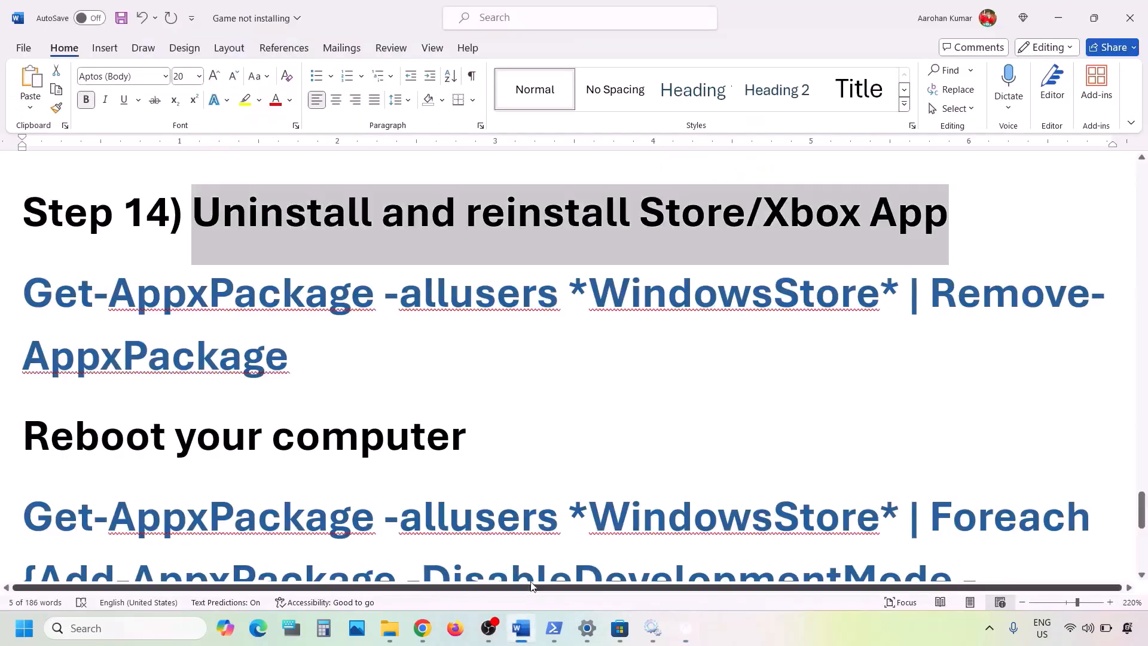
{"action": "scroll", "coordinate": [398, 450], "scroll_direction": "down", "scroll_amount": 1}
{"action": "scroll", "coordinate": [398, 449], "scroll_direction": "up", "scroll_amount": 1}
{"action": "scroll", "coordinate": [398, 450], "scroll_direction": "up", "scroll_amount": 1}
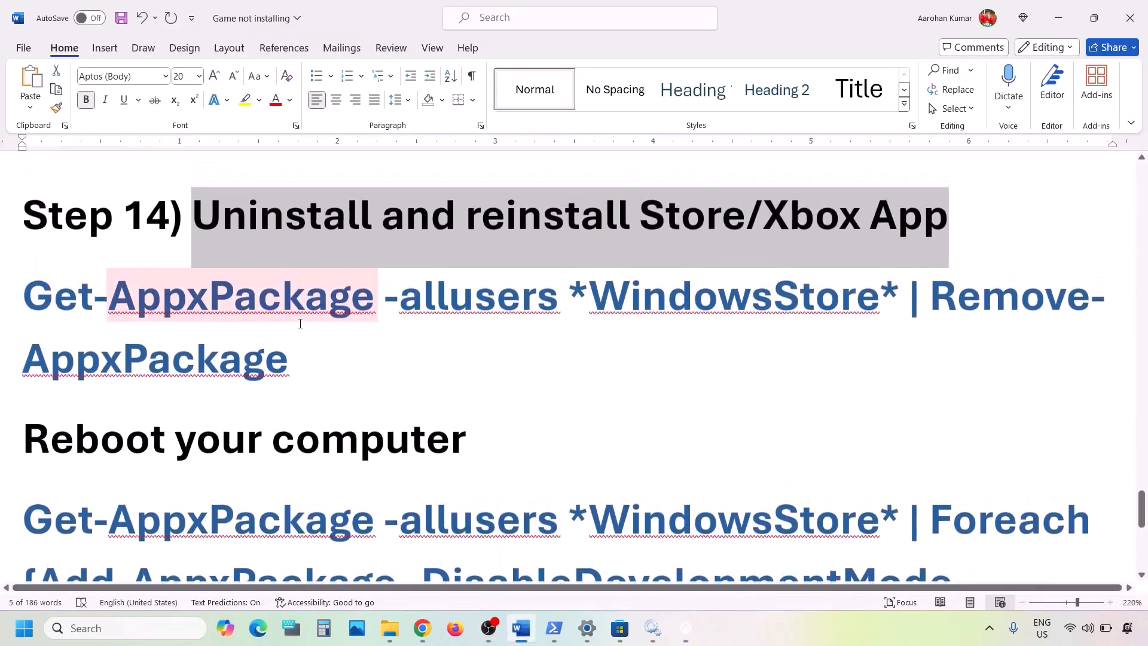
{"action": "left_click_drag", "start_coordinate": [311, 349], "coordinate": [53, 309]}
{"action": "right_click", "coordinate": [53, 309]}
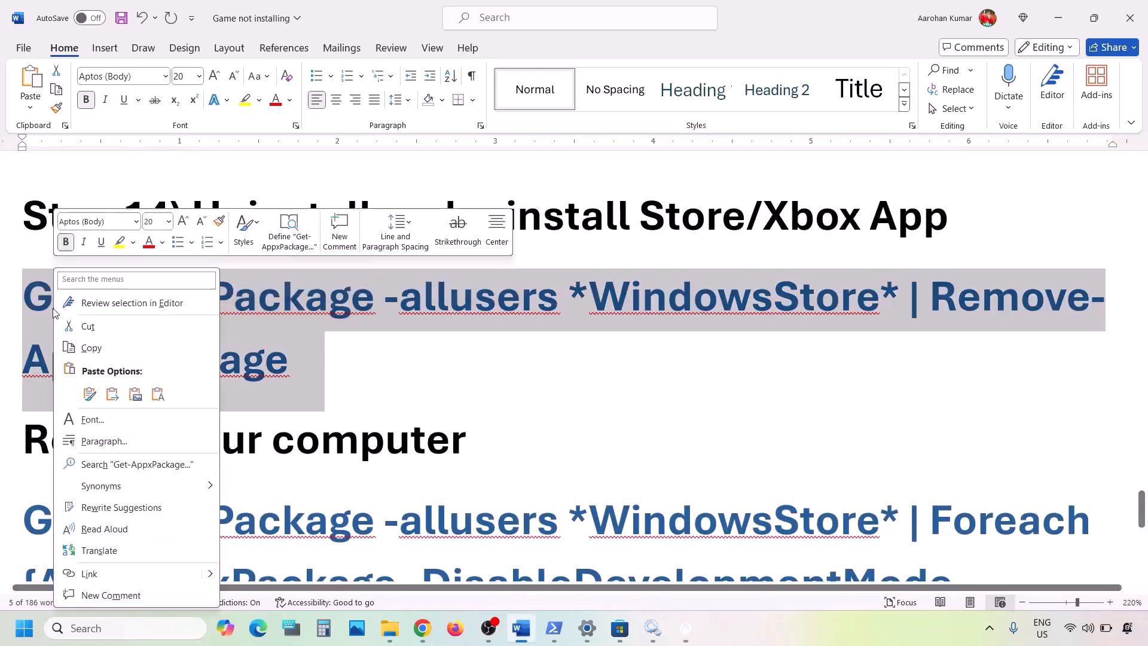
{"action": "left_click", "coordinate": [96, 345]}
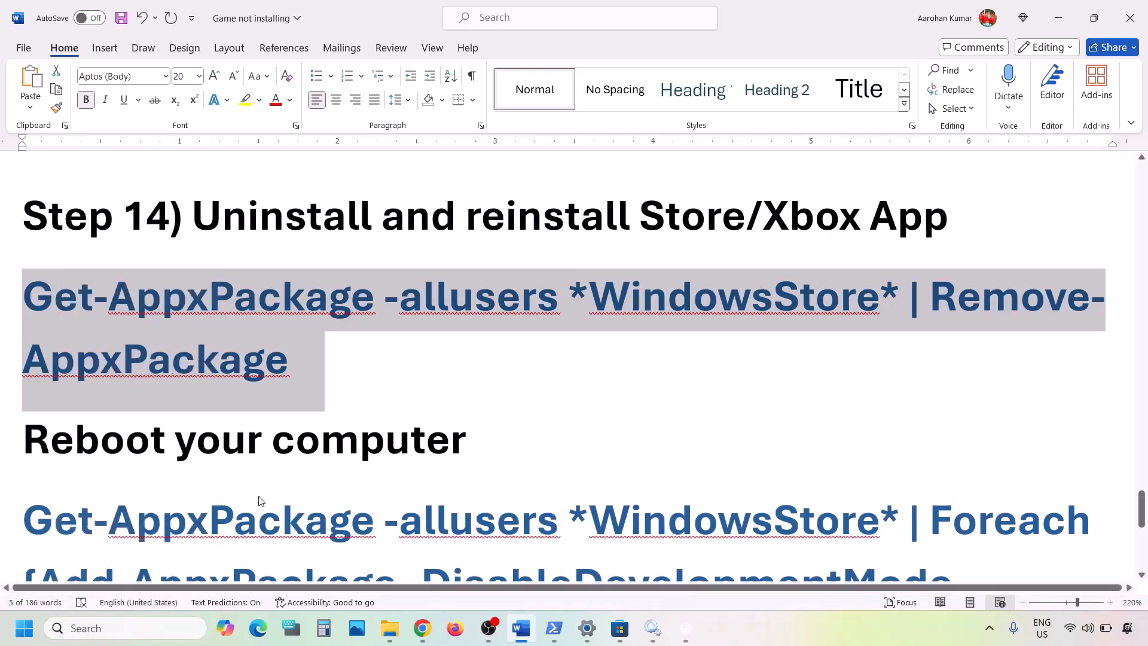
{"action": "left_click", "coordinate": [101, 628]}
- Open Windows PowerShell as administrator and paste the Store removal command
{"action": "type", "text": "power"}
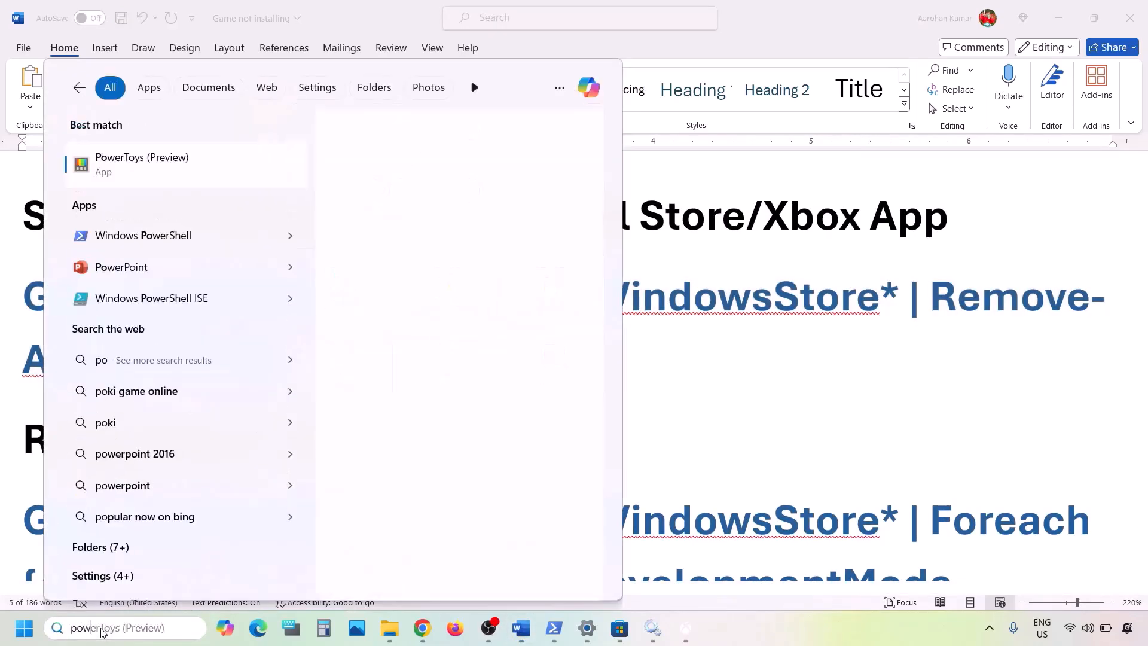
{"action": "type", "text": "shell"}
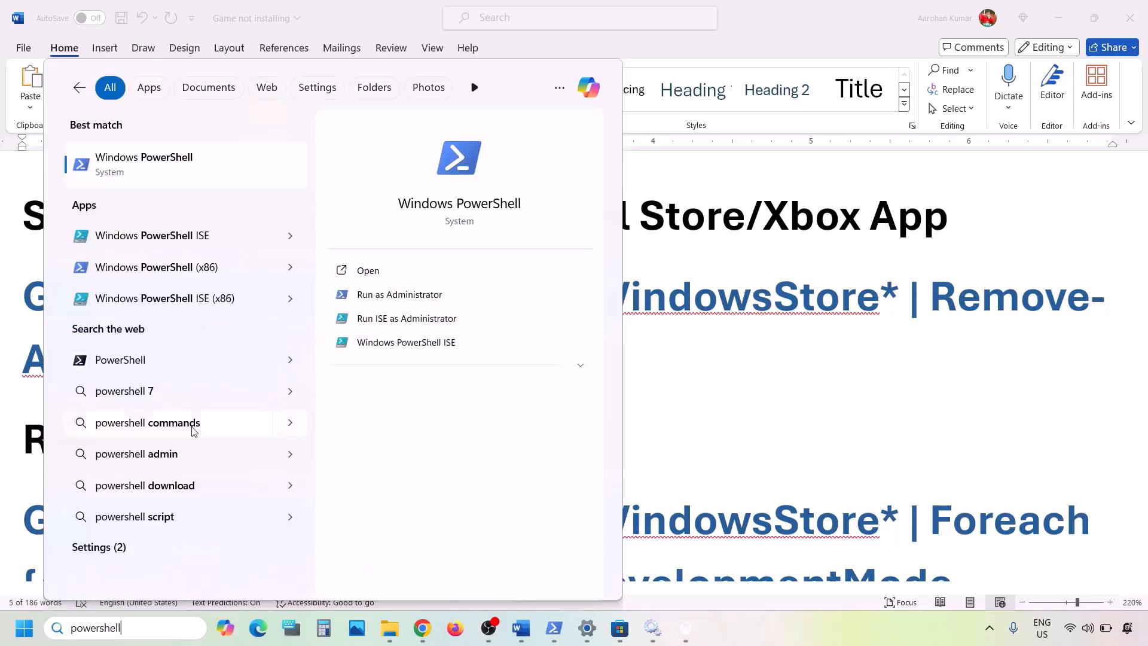
{"action": "right_click", "coordinate": [163, 175]}
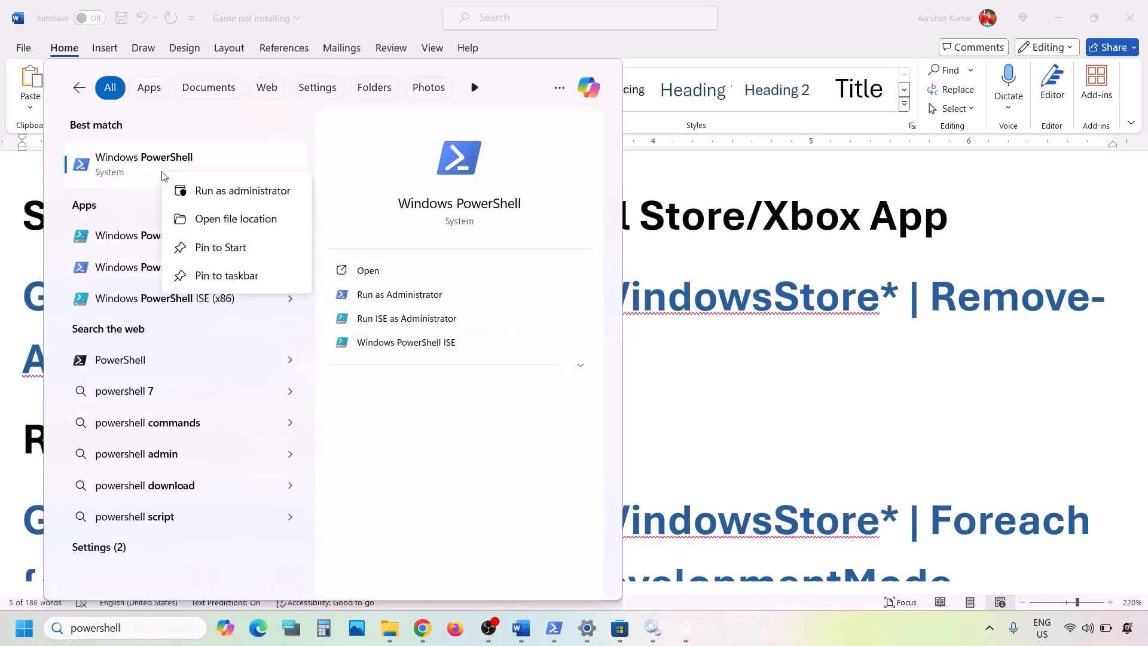
{"action": "left_click", "coordinate": [251, 191]}
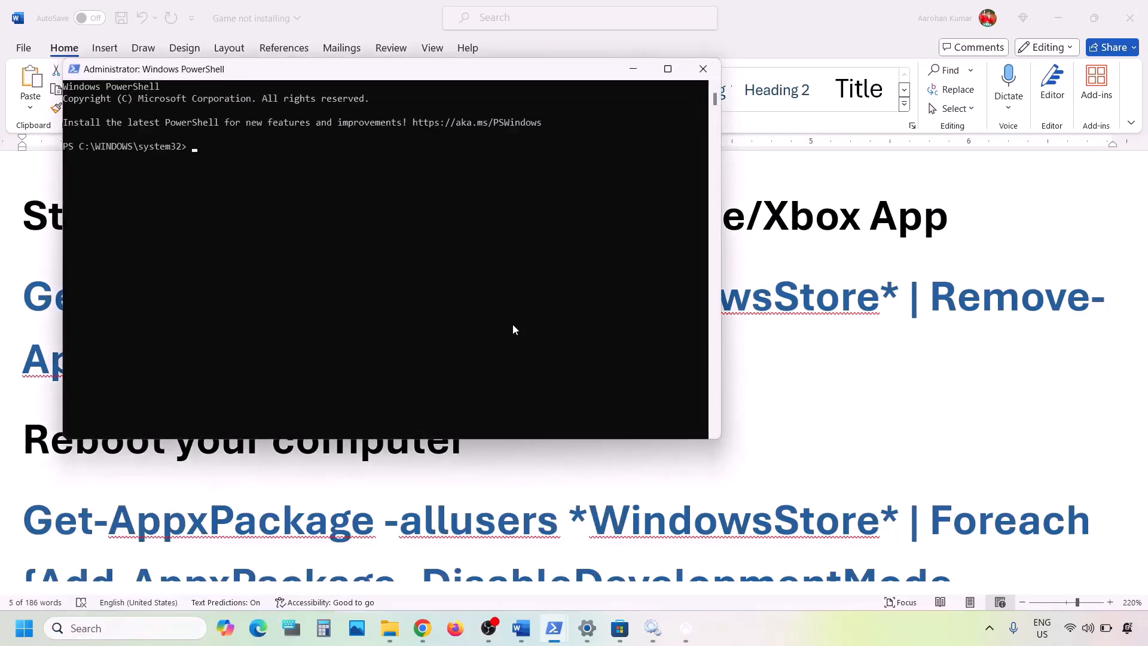
{"action": "key", "text": "ctrl+v"}
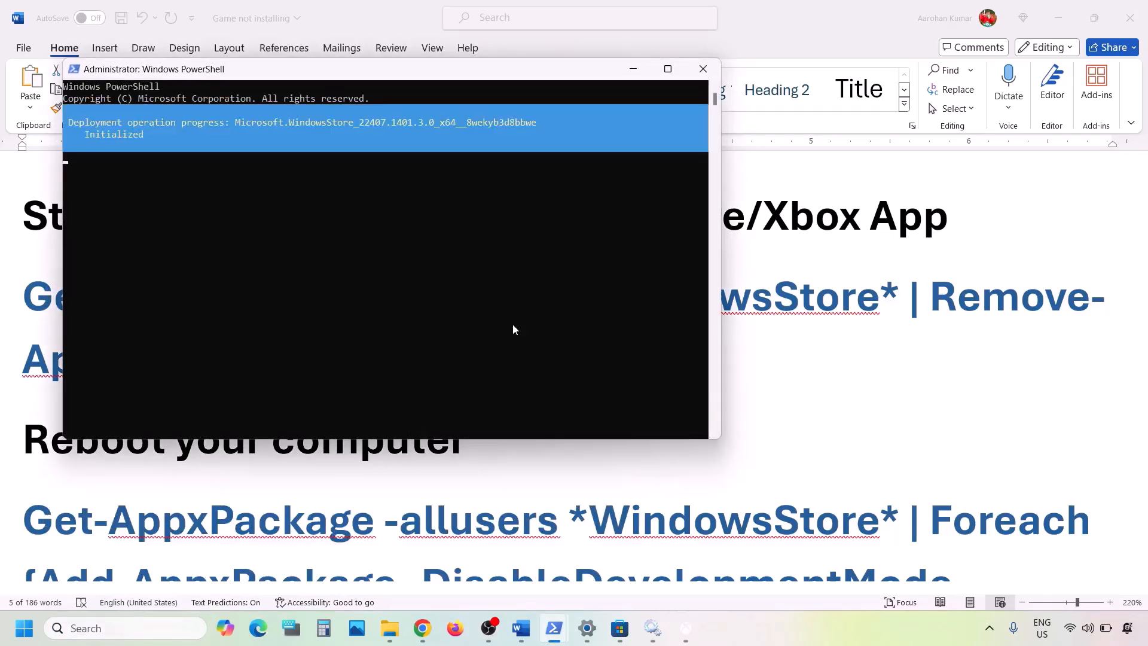
- Copy the Add-AppxPackage re-register command from Word and run it in the admin PowerShell
{"action": "key", "text": "alt+Tab"}
{"action": "scroll", "coordinate": [436, 397], "scroll_direction": "down", "scroll_amount": 3}
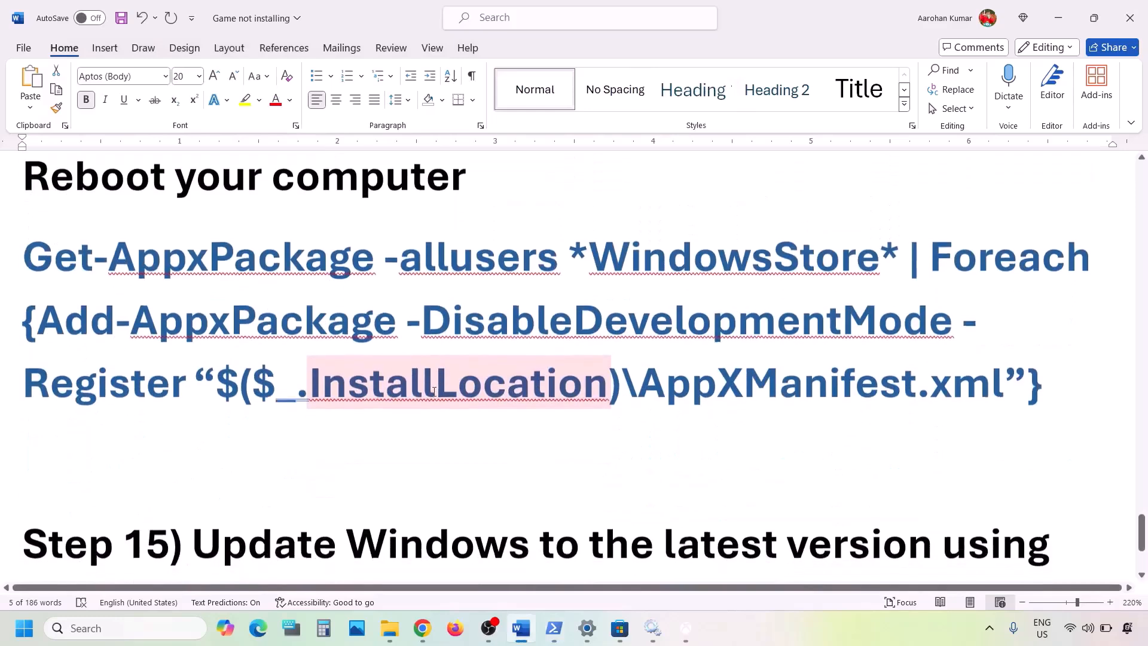
{"action": "left_click_drag", "start_coordinate": [1050, 365], "coordinate": [24, 242]}
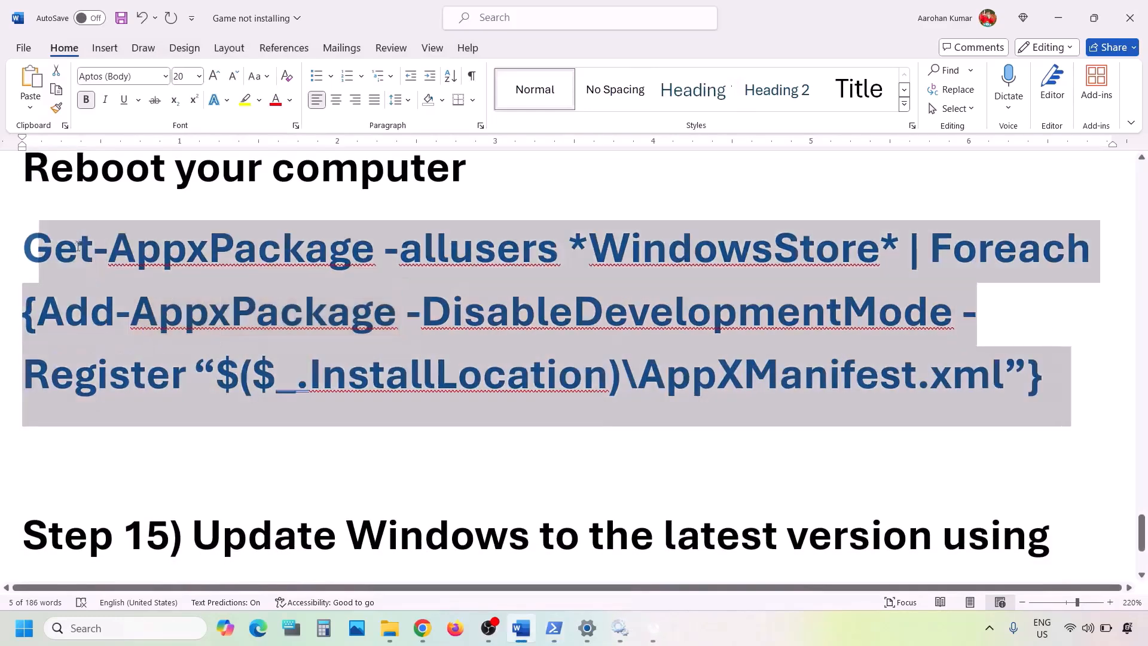
{"action": "right_click", "coordinate": [71, 247]}
{"action": "left_click", "coordinate": [109, 323]}
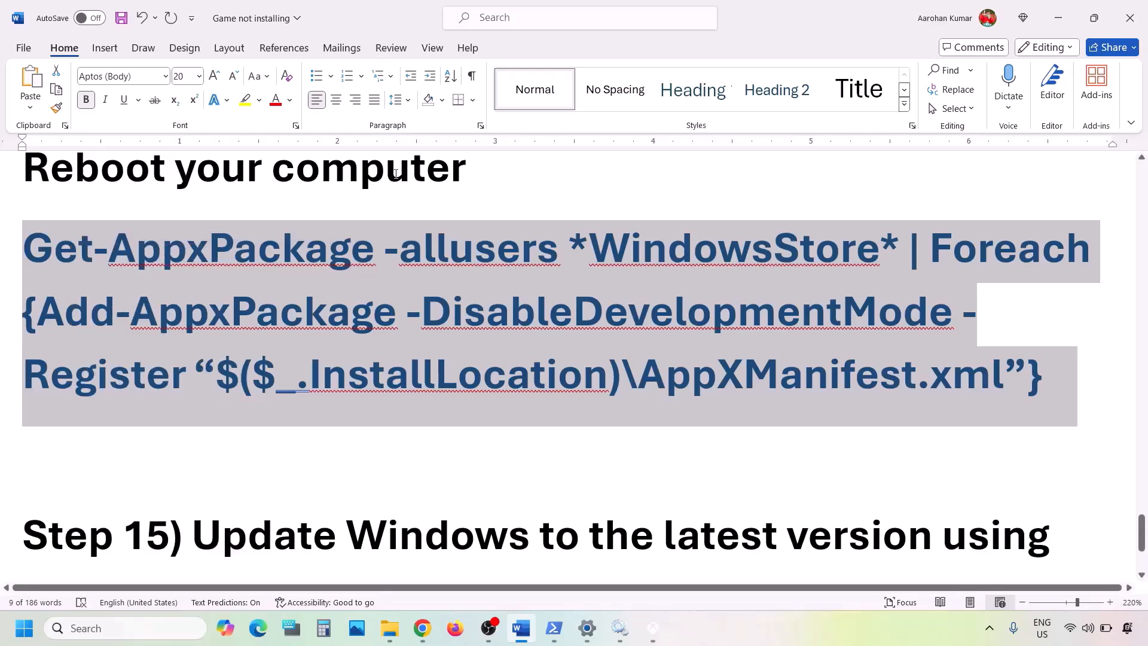
{"action": "mouse_move", "coordinate": [554, 627]}
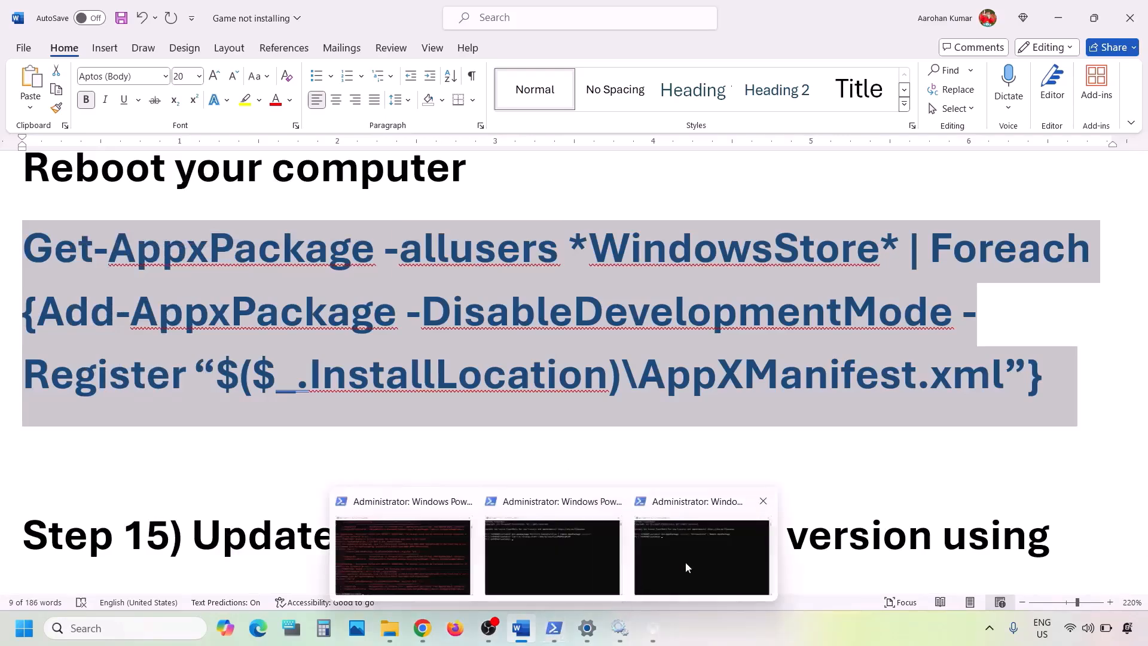
{"action": "left_click", "coordinate": [697, 555]}
{"action": "right_click", "coordinate": [448, 296]}
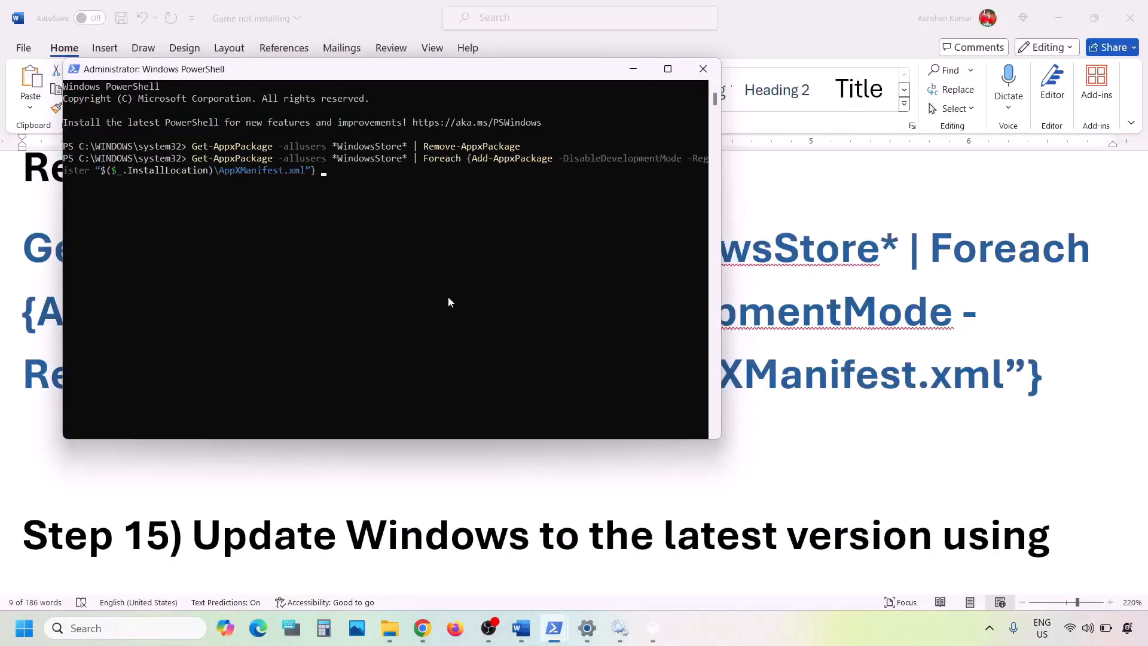
{"action": "key", "text": "Return"}
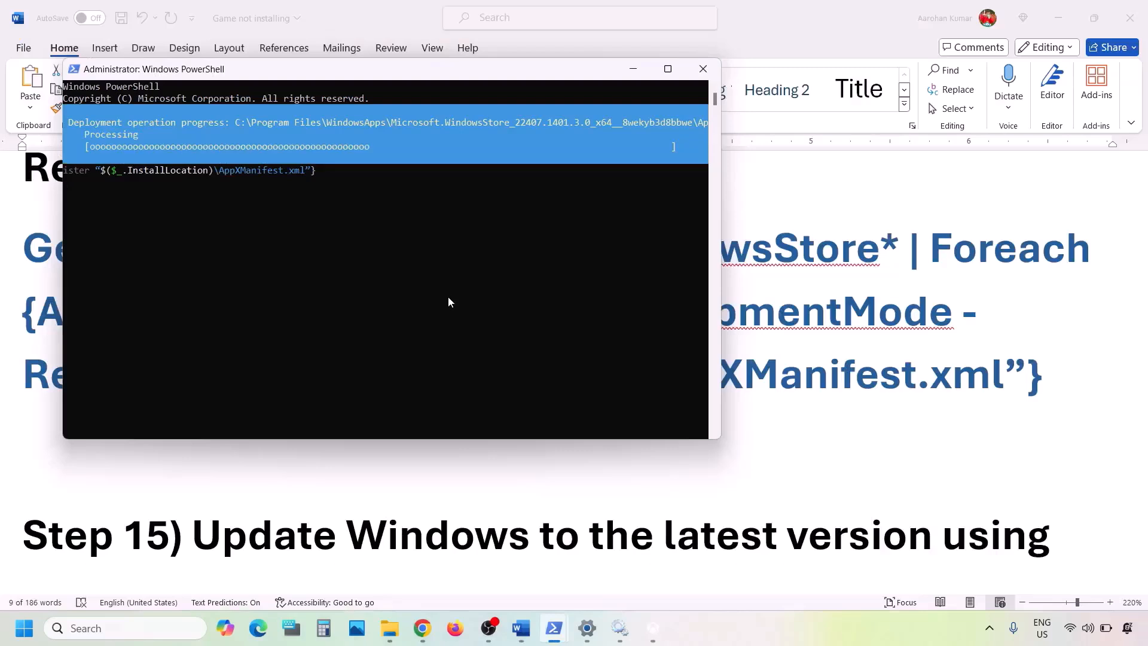
- Launch Microsoft Store from Windows search to confirm it works, then return to the Word guide
{"action": "left_click", "coordinate": [121, 628]}
{"action": "type", "text": "store"}
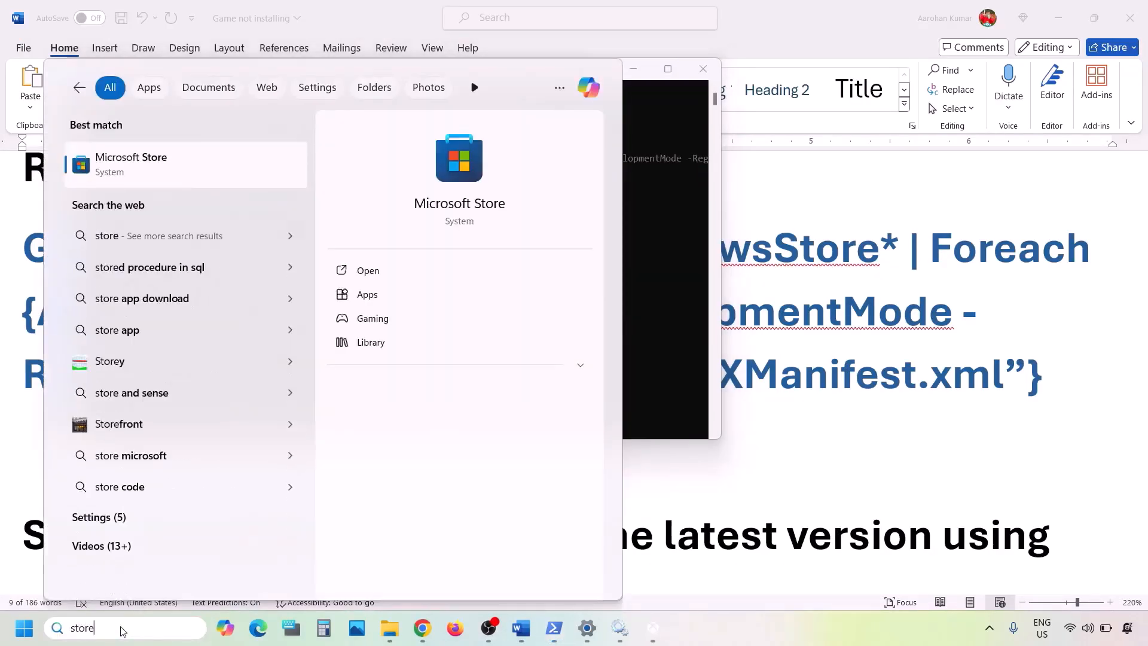
{"action": "key", "text": "Return"}
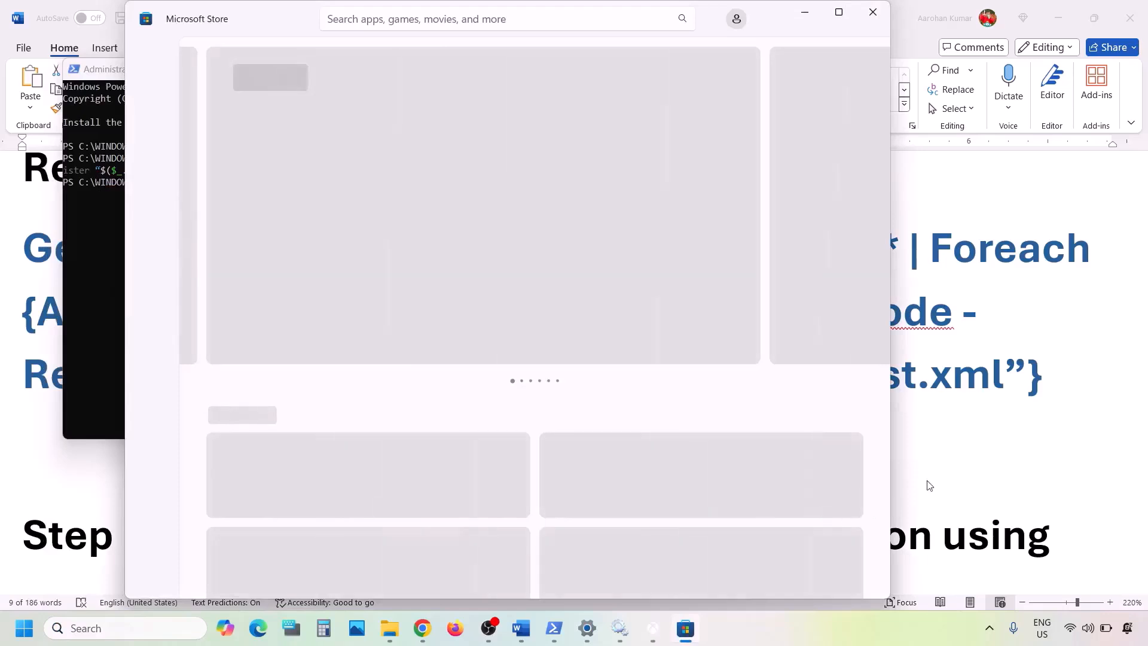
{"action": "left_click", "coordinate": [983, 467]}
{"action": "scroll", "coordinate": [484, 412], "scroll_direction": "down", "scroll_amount": 3}
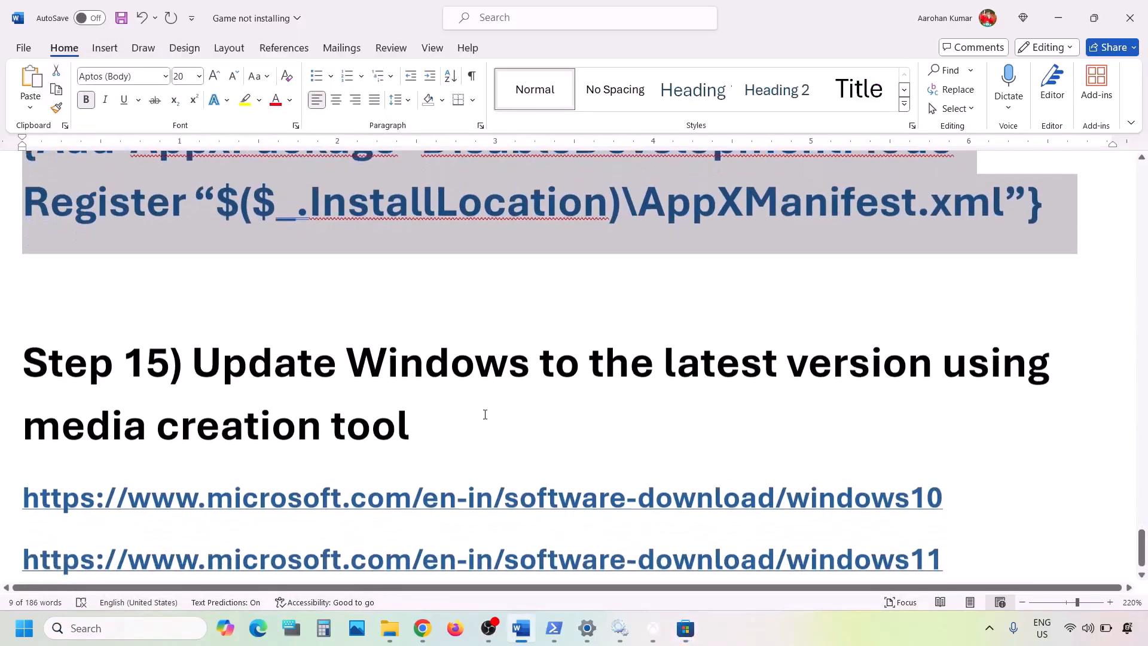
{"action": "left_click_drag", "start_coordinate": [204, 353], "coordinate": [418, 429]}
{"action": "scroll", "coordinate": [418, 429], "scroll_direction": "down", "scroll_amount": 1}
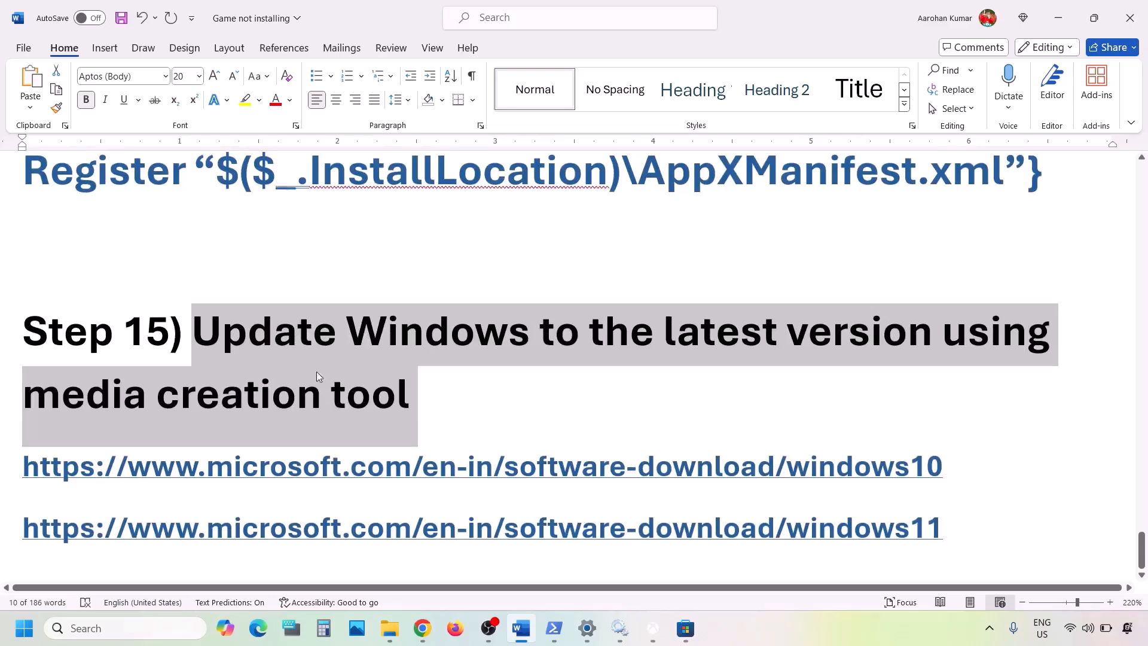
{"action": "left_click_drag", "start_coordinate": [204, 333], "coordinate": [464, 379]}
{"action": "left_click", "coordinate": [823, 619]}
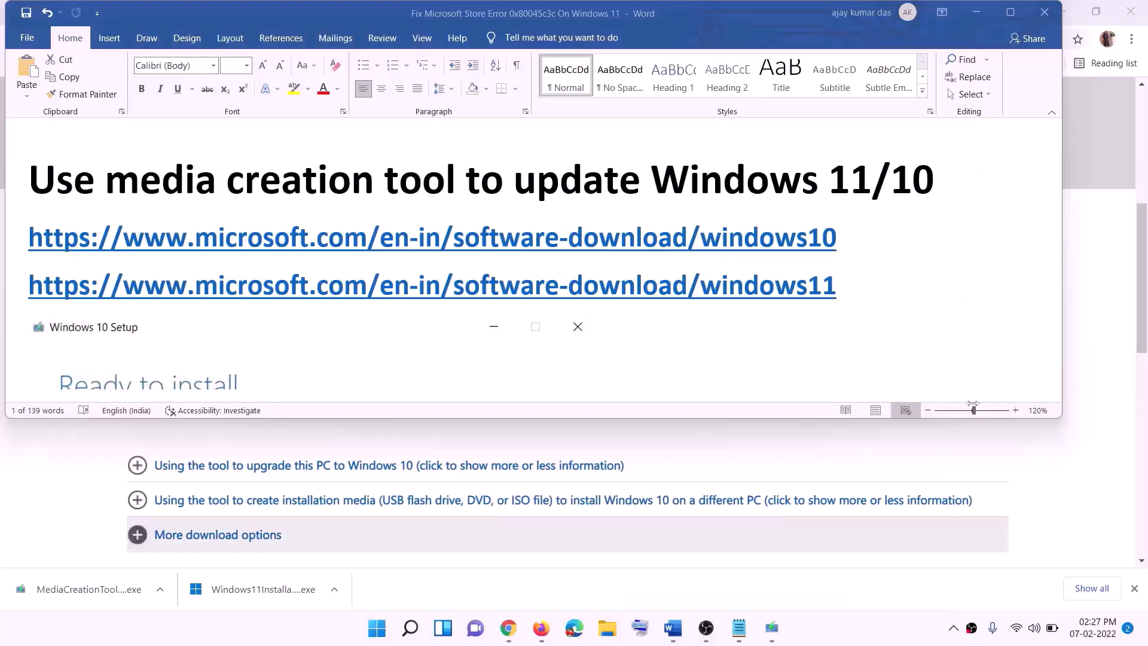
- Select the Windows 10 and Windows 11 download link lines in the guide, then reveal the download page
{"action": "left_click", "coordinate": [846, 236]}
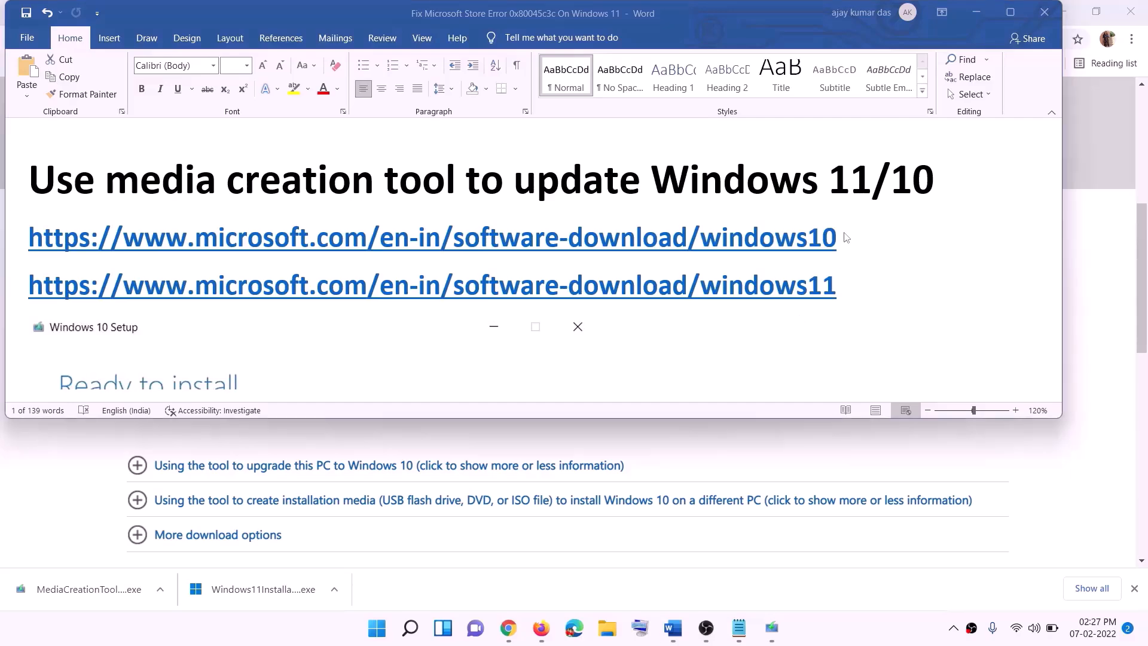
{"action": "left_click_drag", "start_coordinate": [854, 237], "coordinate": [310, 233]}
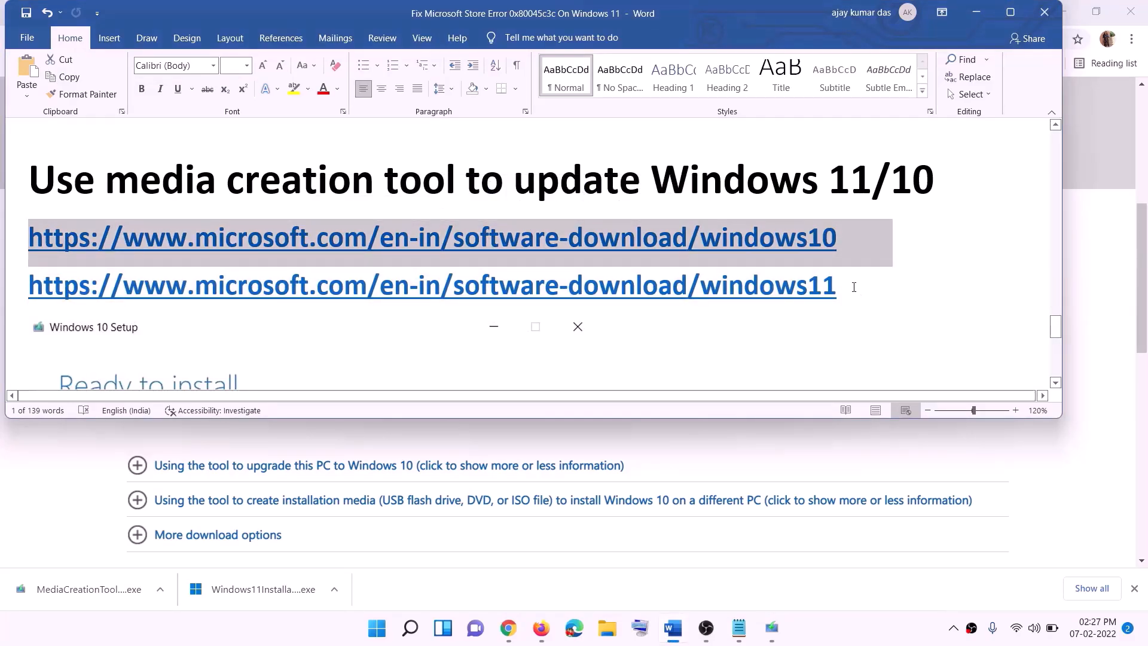
{"action": "left_click_drag", "start_coordinate": [854, 287], "coordinate": [28, 286]}
{"action": "left_click", "coordinate": [977, 12]}
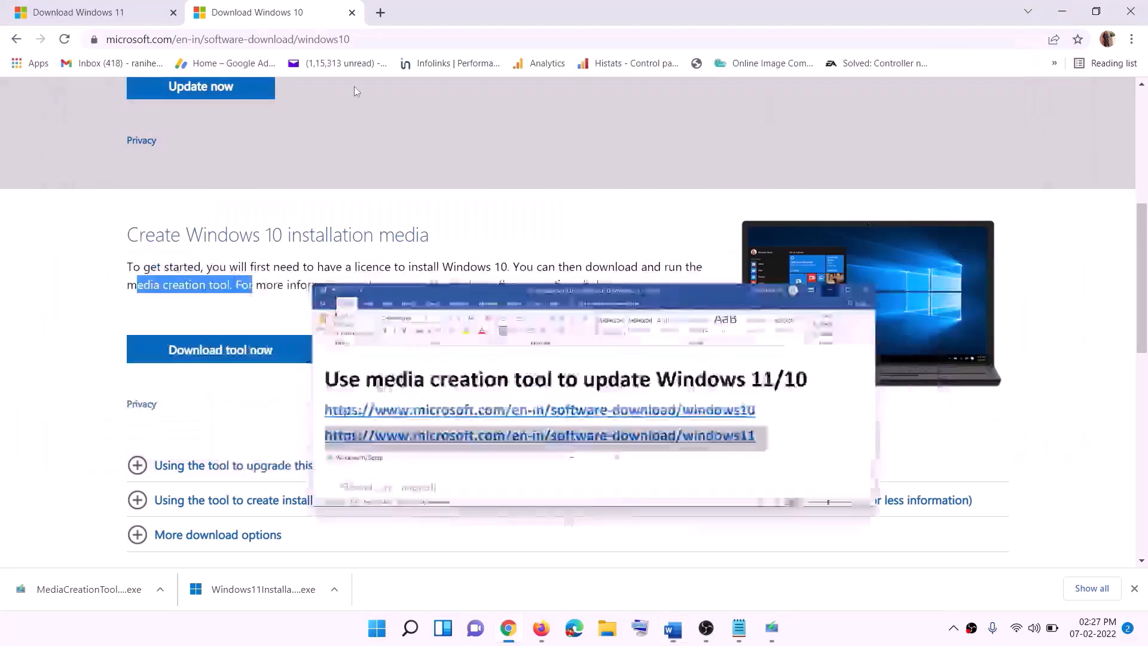
{"action": "scroll", "coordinate": [493, 299], "scroll_direction": "up", "scroll_amount": 5}
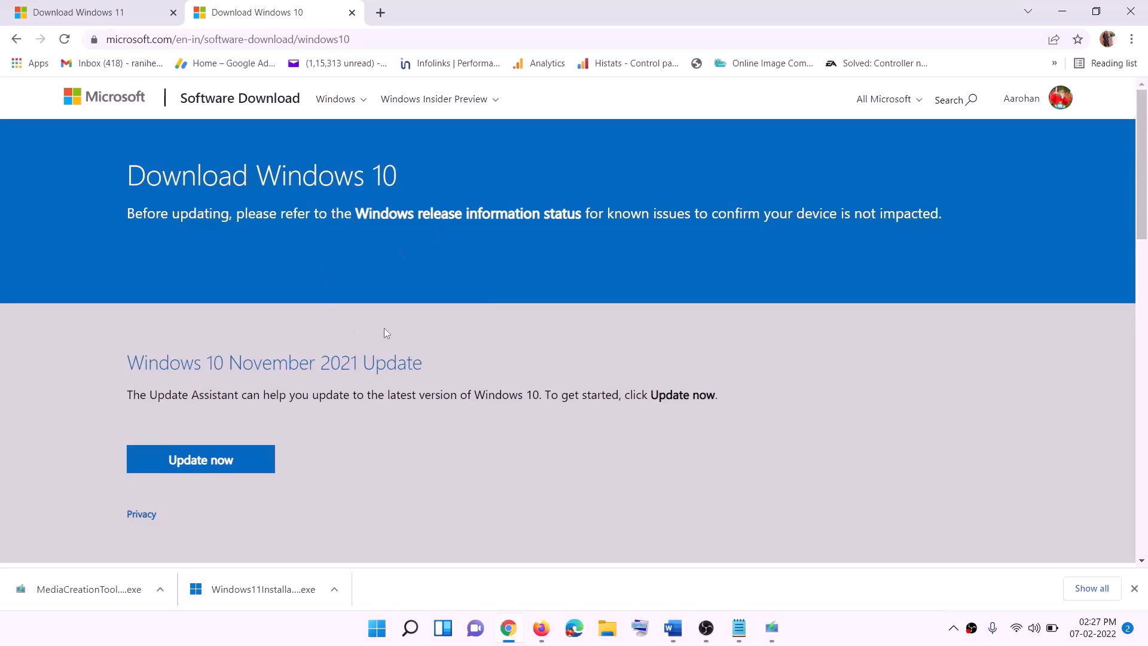
{"action": "scroll", "coordinate": [385, 331], "scroll_direction": "down", "scroll_amount": 5}
{"action": "left_click_drag", "start_coordinate": [137, 359], "coordinate": [256, 359]}
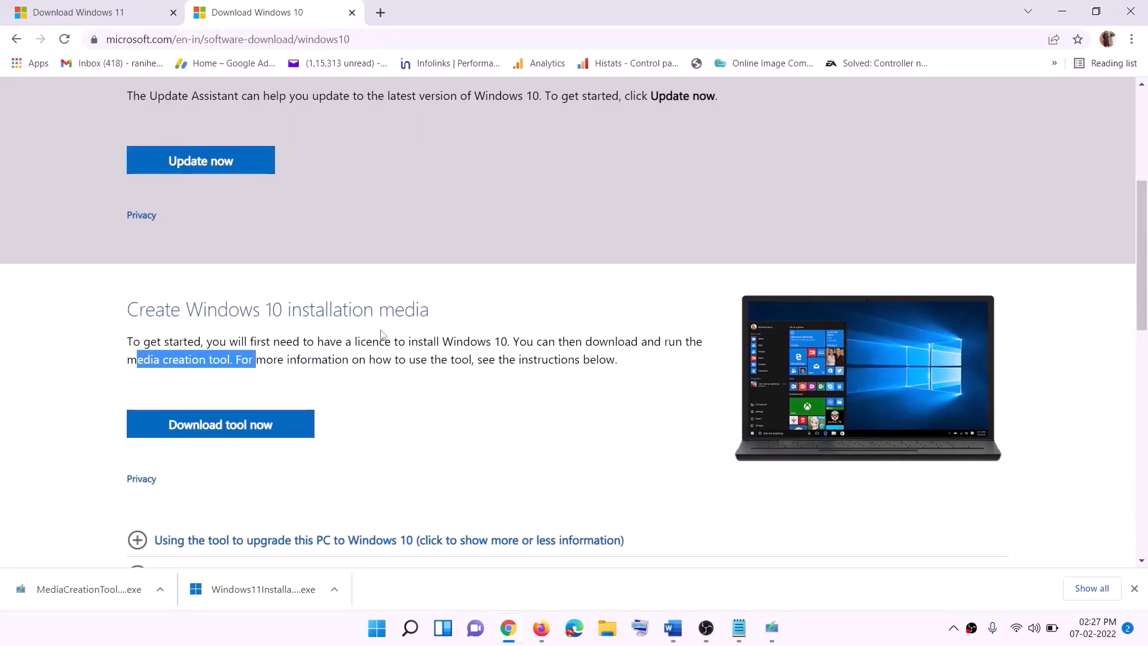
{"action": "scroll", "coordinate": [381, 333], "scroll_direction": "down", "scroll_amount": 2}
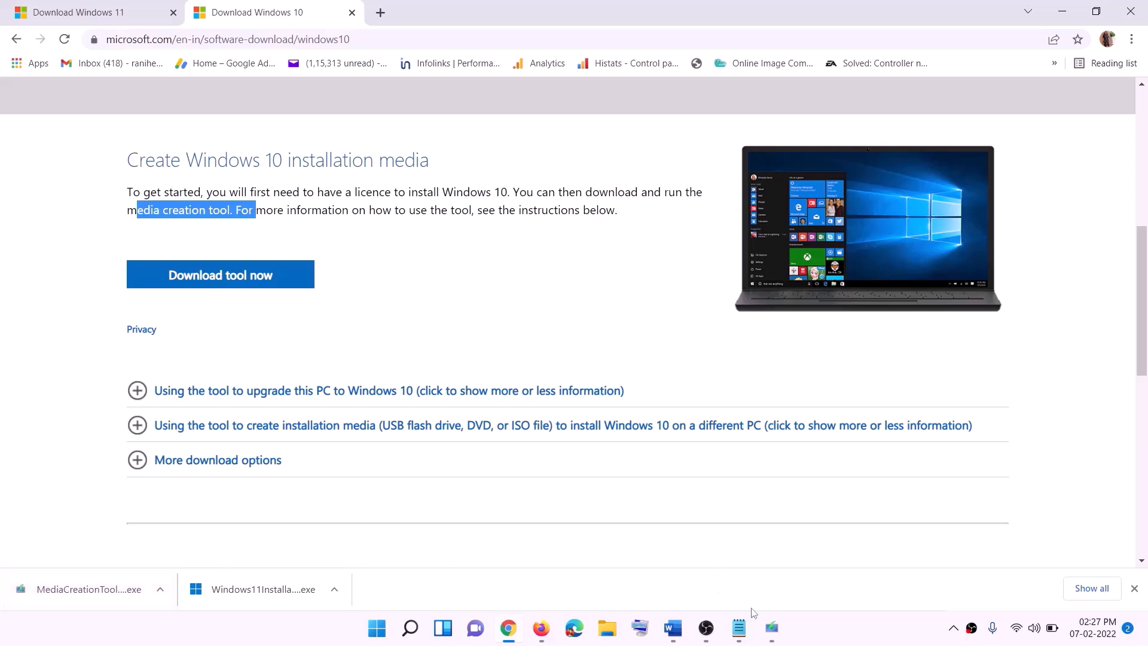
- Accept the Windows 10 Setup license and upgrade this PC now, leaving the download running
{"action": "left_click", "coordinate": [776, 634]}
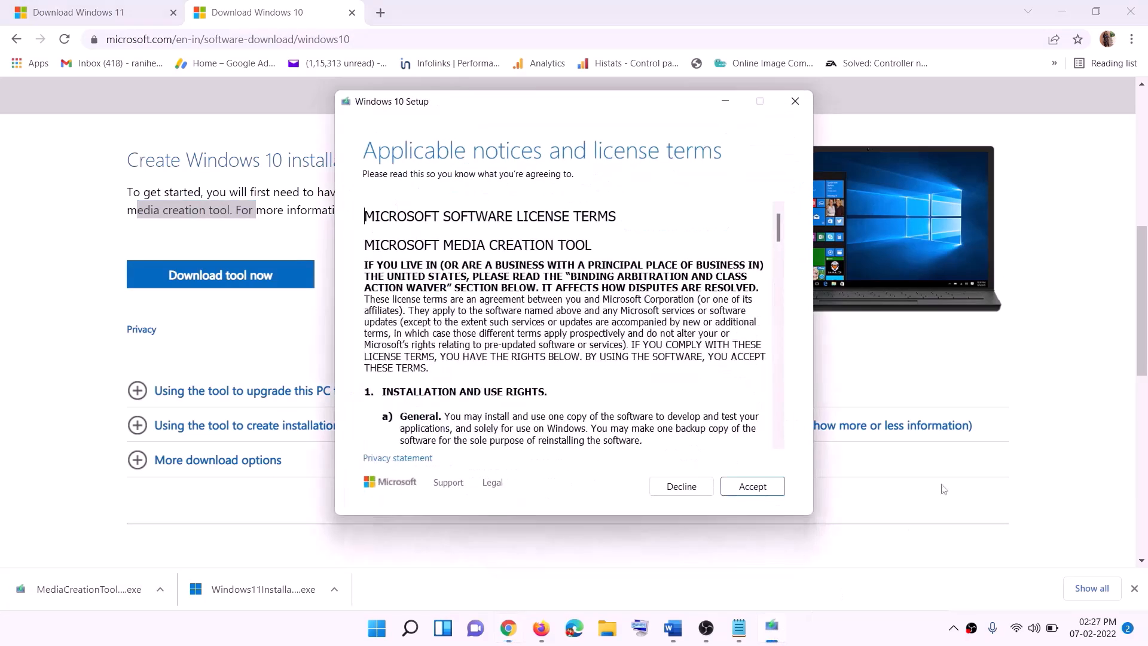
{"action": "left_click", "coordinate": [742, 494]}
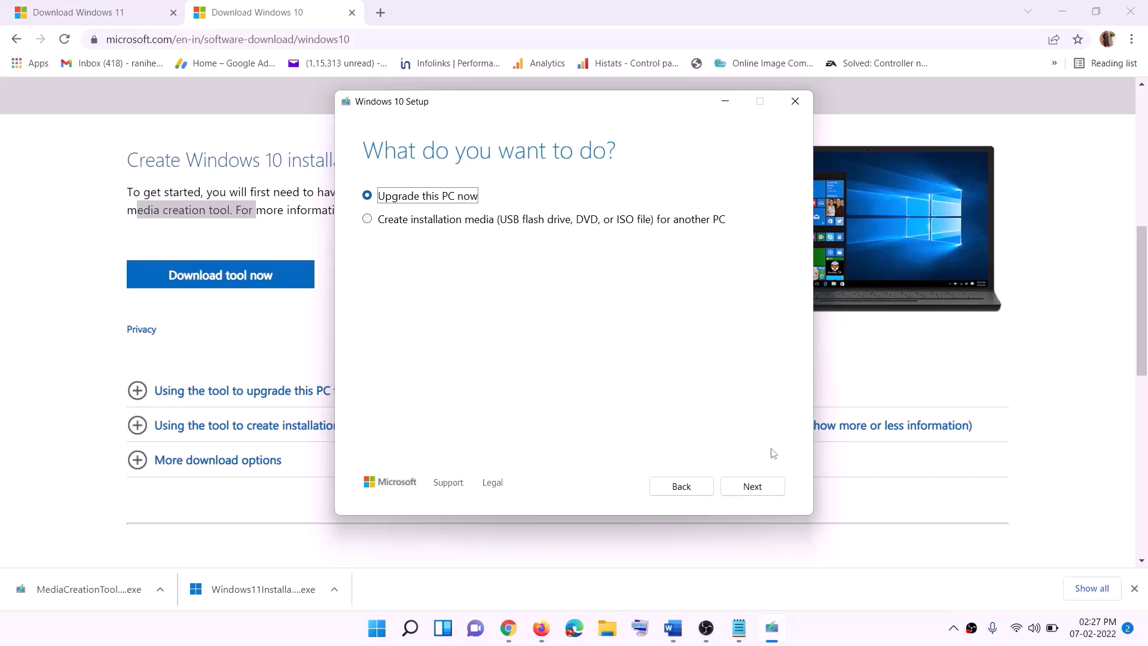
{"action": "left_click", "coordinate": [752, 487]}
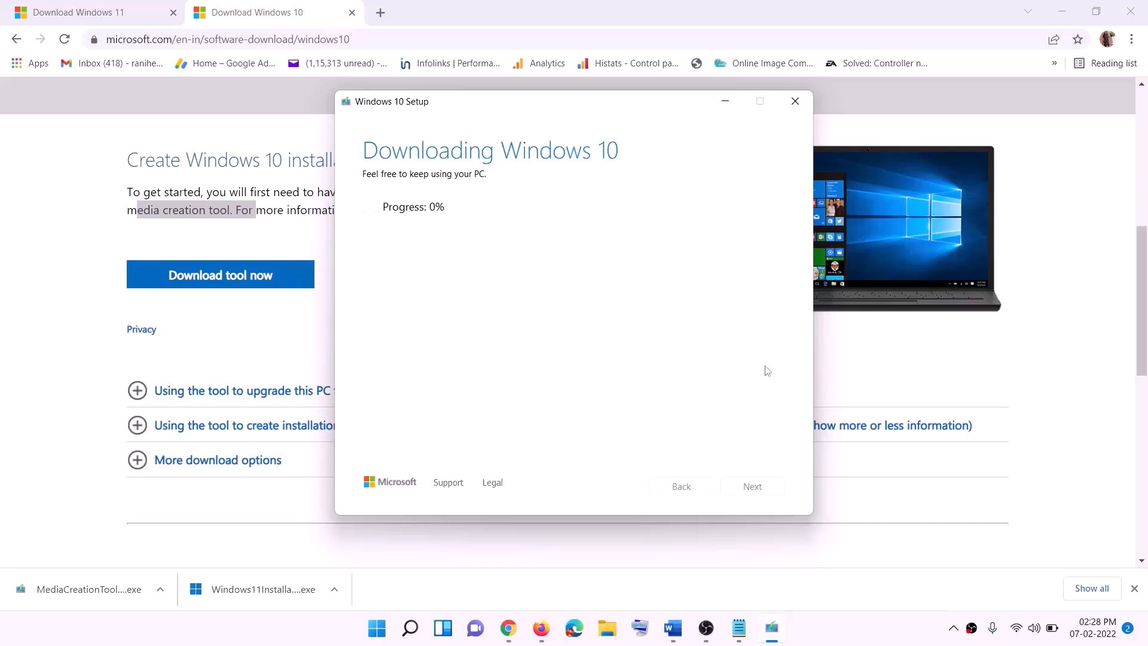
{"action": "left_click", "coordinate": [848, 640]}
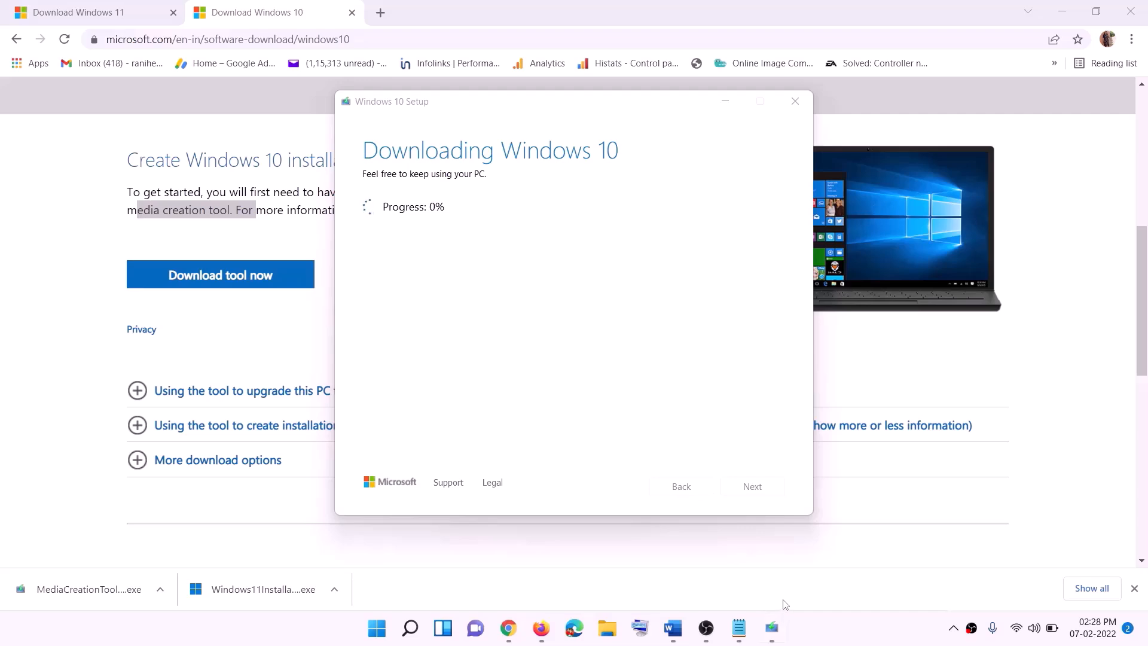
- Maximize the Word tutorial, review its Ready to install screenshot, and return to Chrome's Download Windows 11 page
{"action": "left_click", "coordinate": [672, 627]}
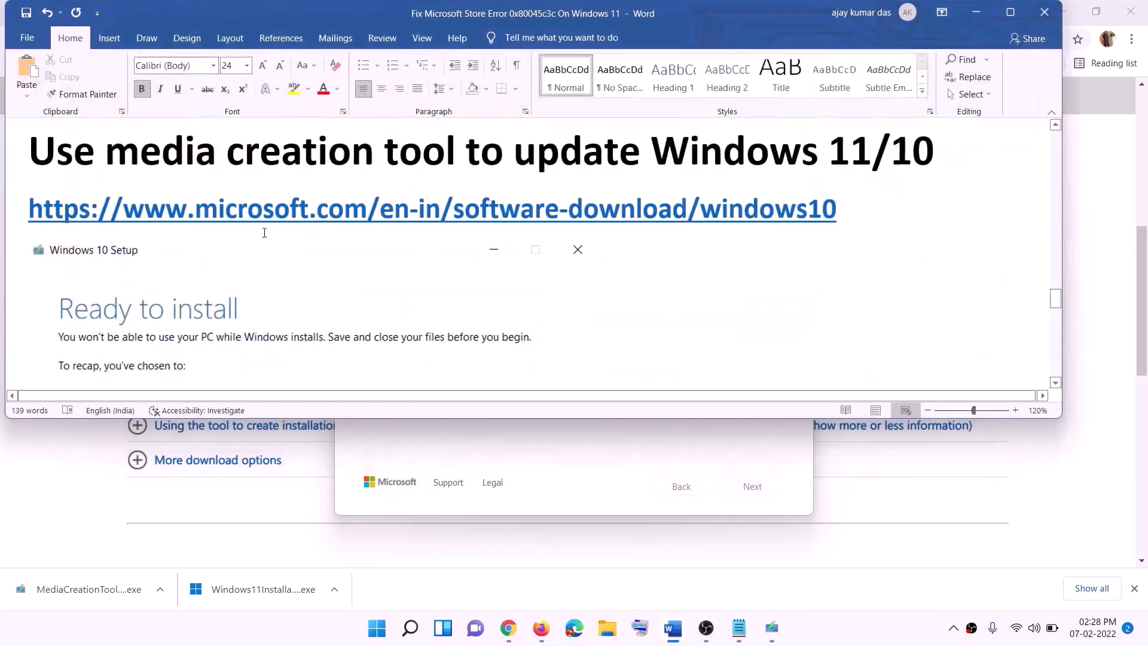
{"action": "scroll", "coordinate": [94, 286], "scroll_direction": "down", "scroll_amount": 1}
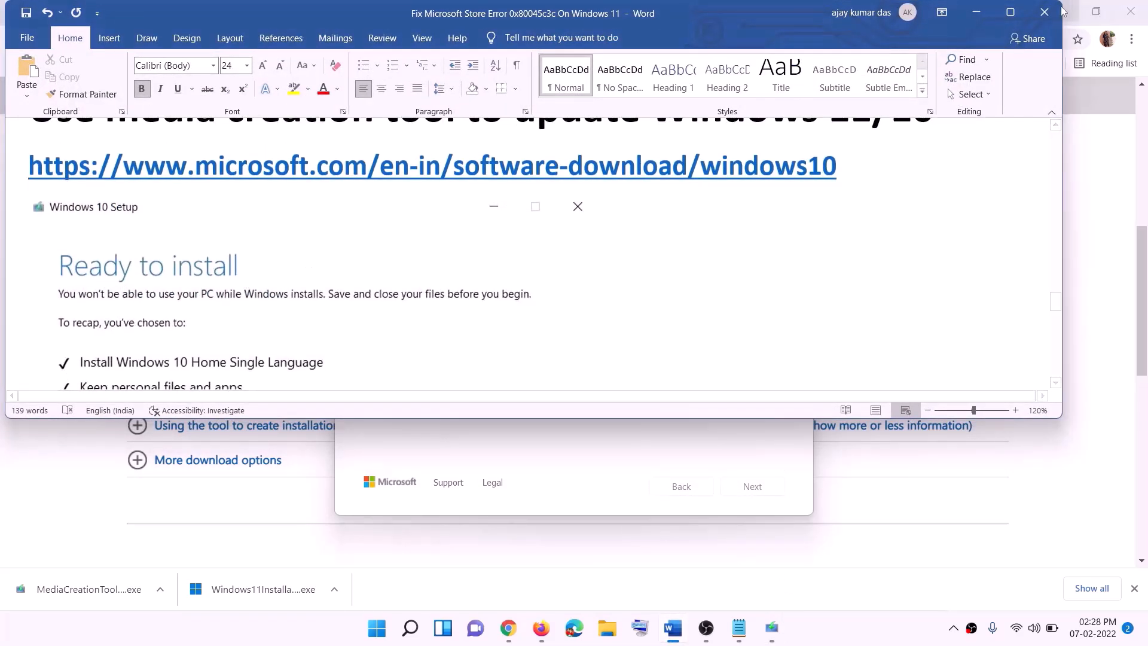
{"action": "left_click", "coordinate": [1010, 12]}
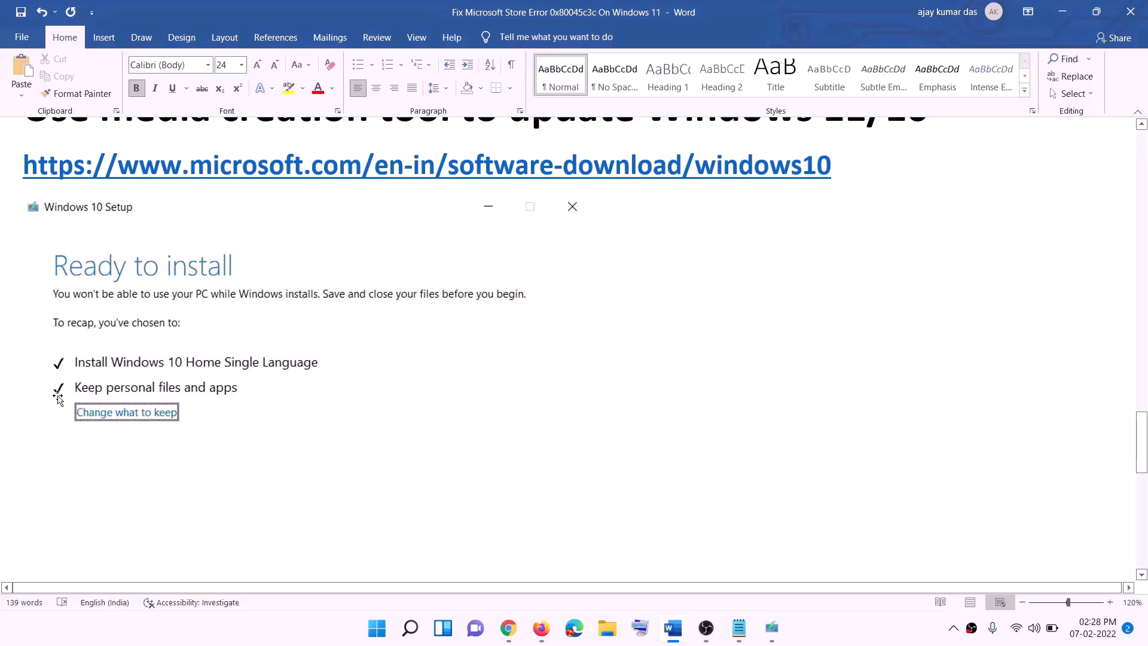
{"action": "scroll", "coordinate": [589, 415], "scroll_direction": "down", "scroll_amount": 3}
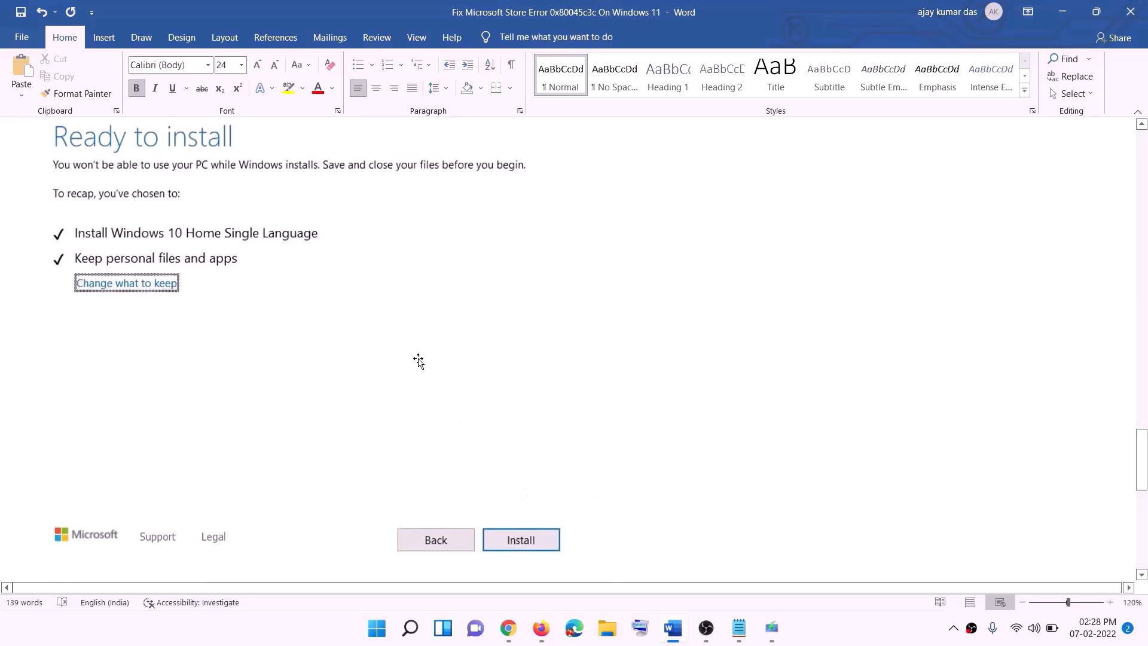
{"action": "scroll", "coordinate": [469, 369], "scroll_direction": "up", "scroll_amount": 1}
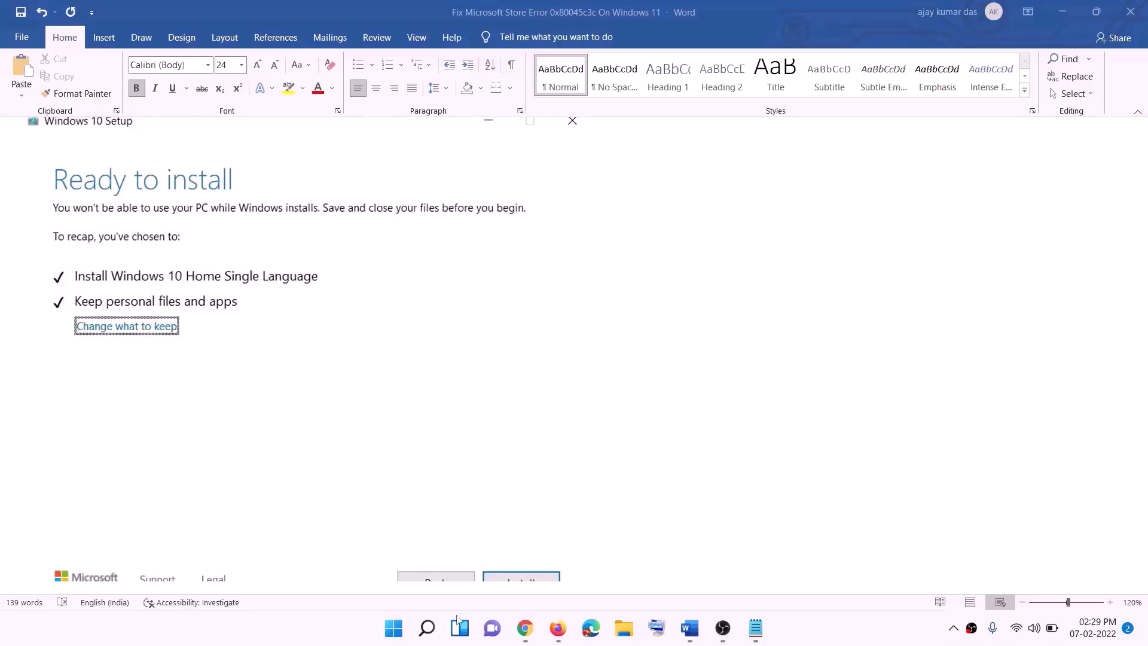
{"action": "left_click", "coordinate": [526, 630]}
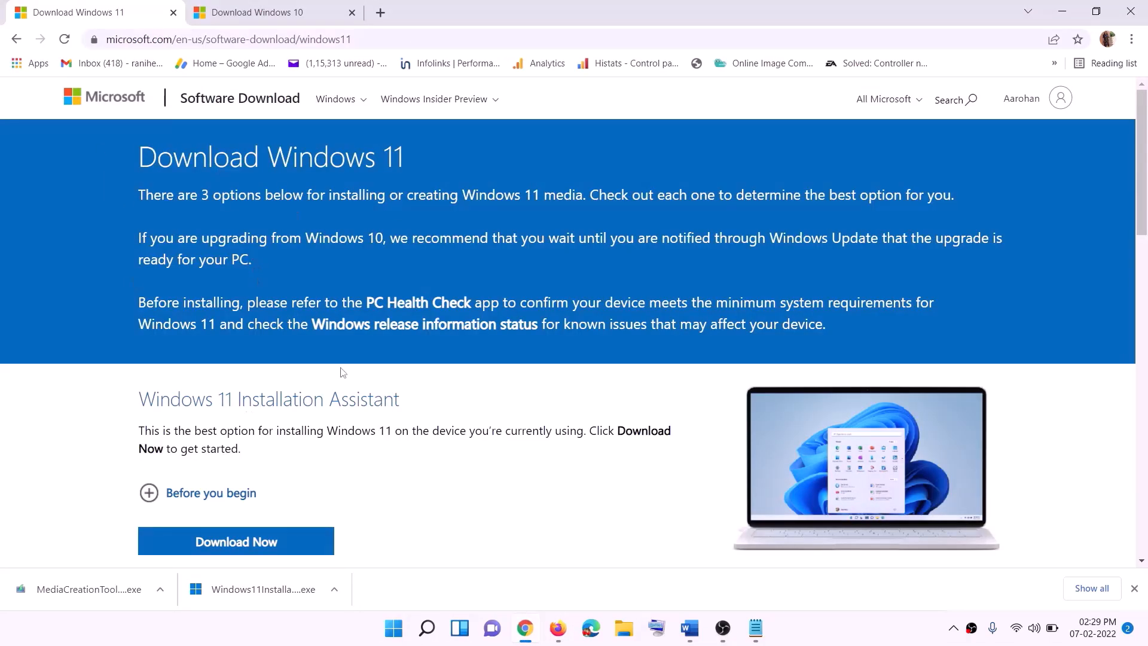
- Download the media creation tool under Create Windows 11 Installation Media and run it
{"action": "scroll", "coordinate": [342, 372], "scroll_direction": "down", "scroll_amount": 5}
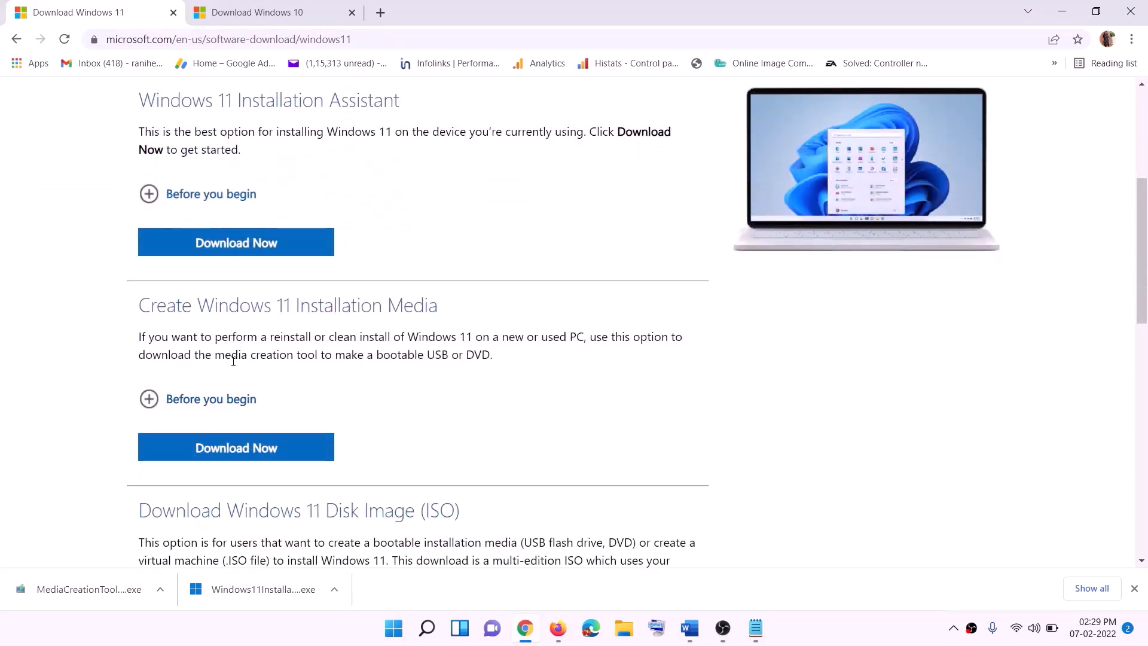
{"action": "left_click_drag", "start_coordinate": [233, 361], "coordinate": [332, 359]}
{"action": "left_click", "coordinate": [231, 454]}
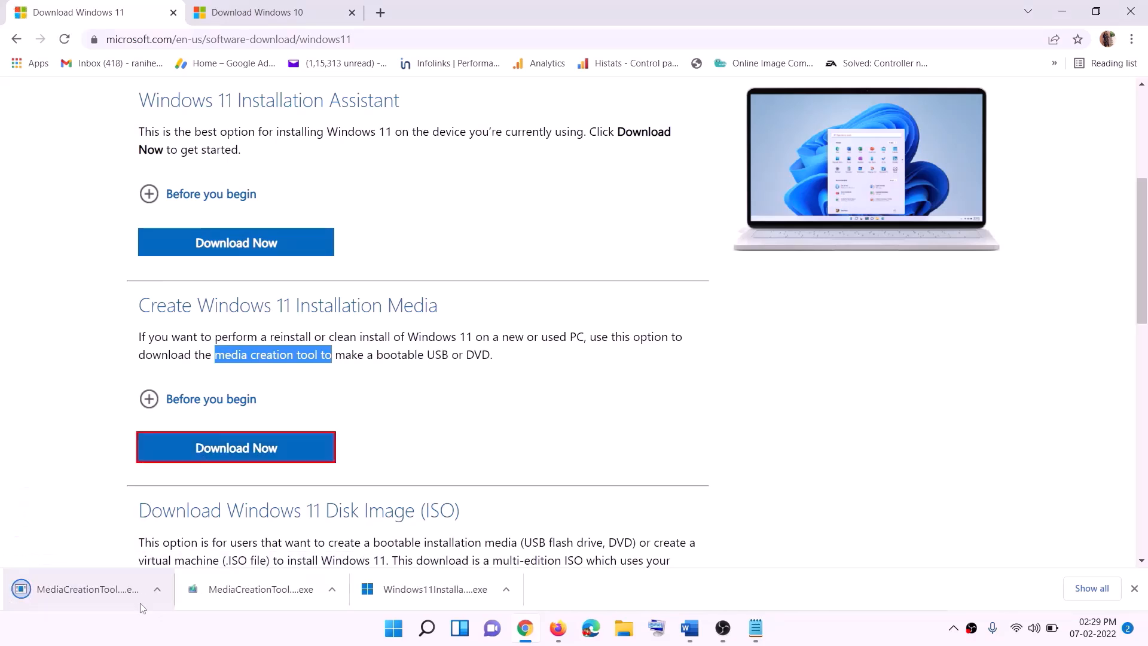
{"action": "left_click", "coordinate": [86, 592]}
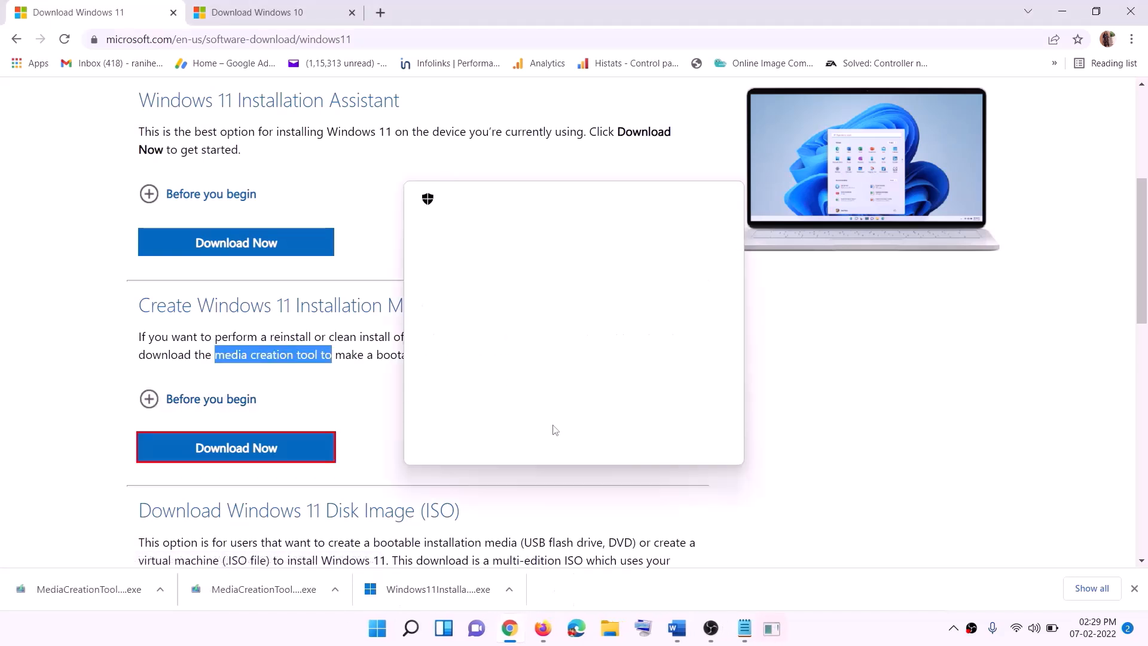
- Allow the Media Creation Tool, accept its license, keep the default edition, and save a Windows ISO to the Desktop
{"action": "left_click", "coordinate": [497, 436]}
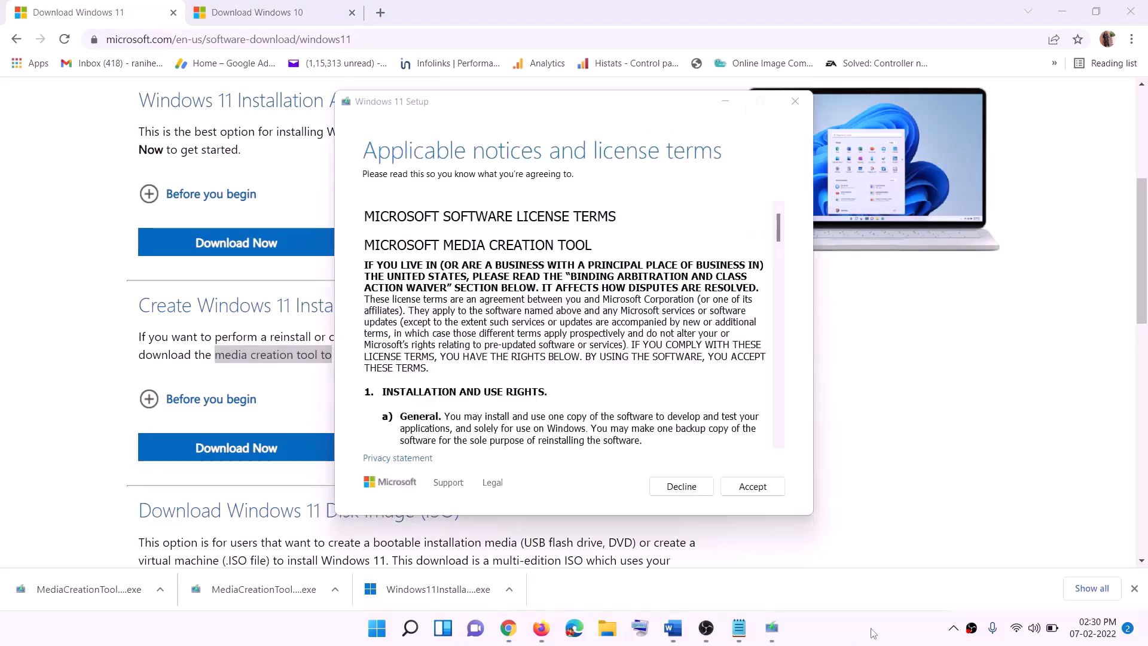
{"action": "left_click", "coordinate": [745, 487]}
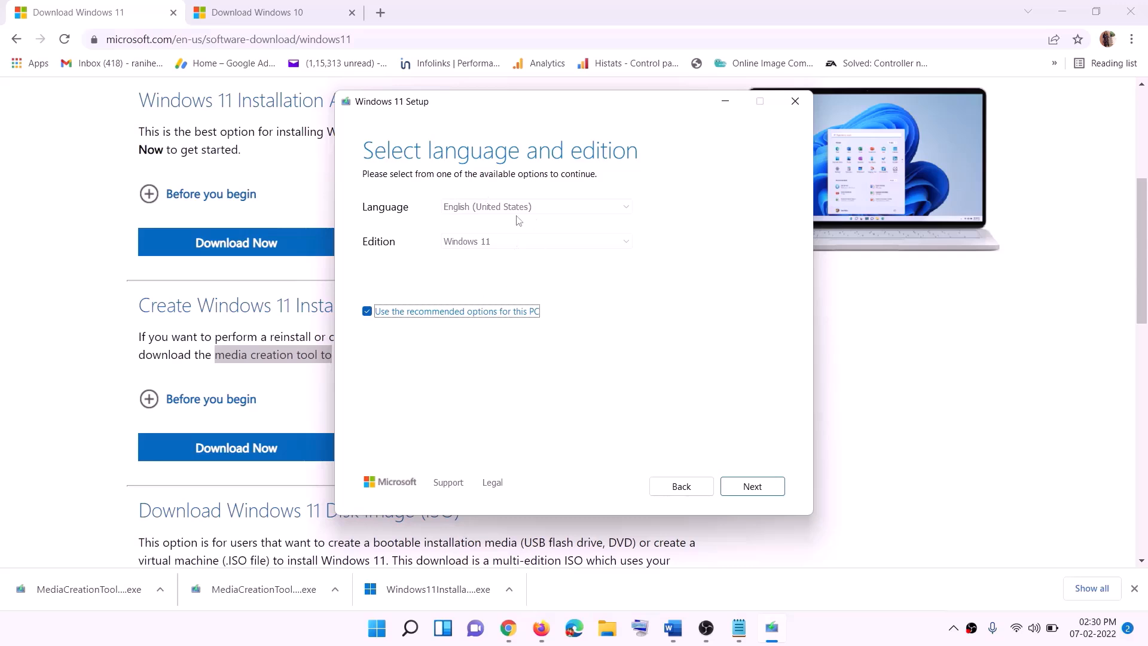
{"action": "left_click", "coordinate": [743, 487]}
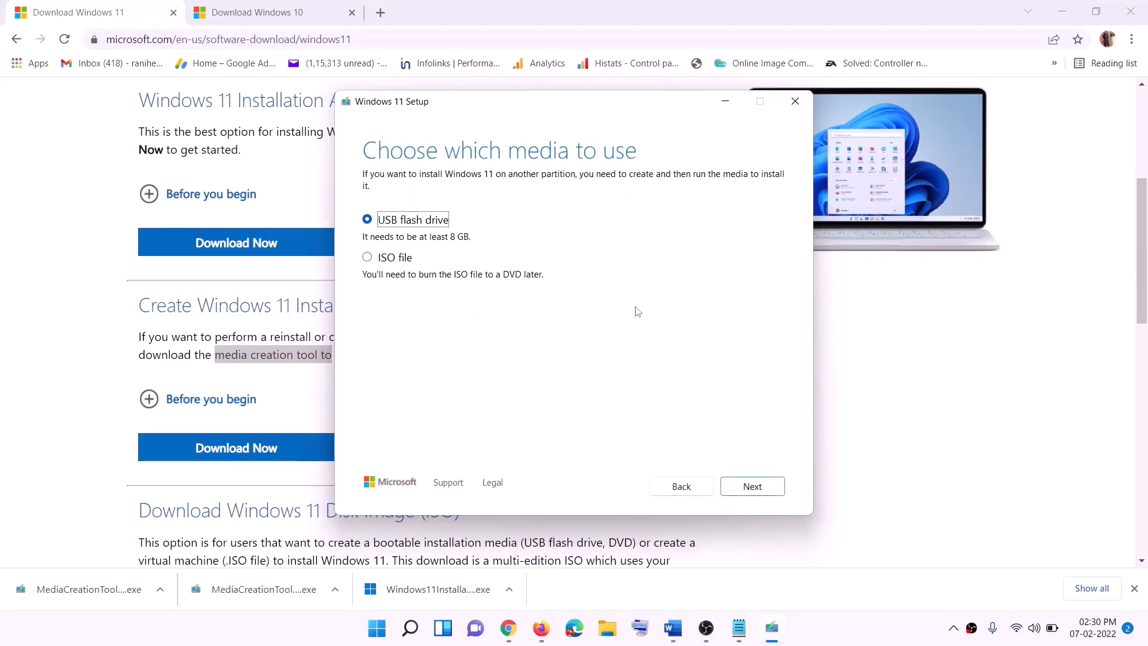
{"action": "left_click", "coordinate": [390, 260]}
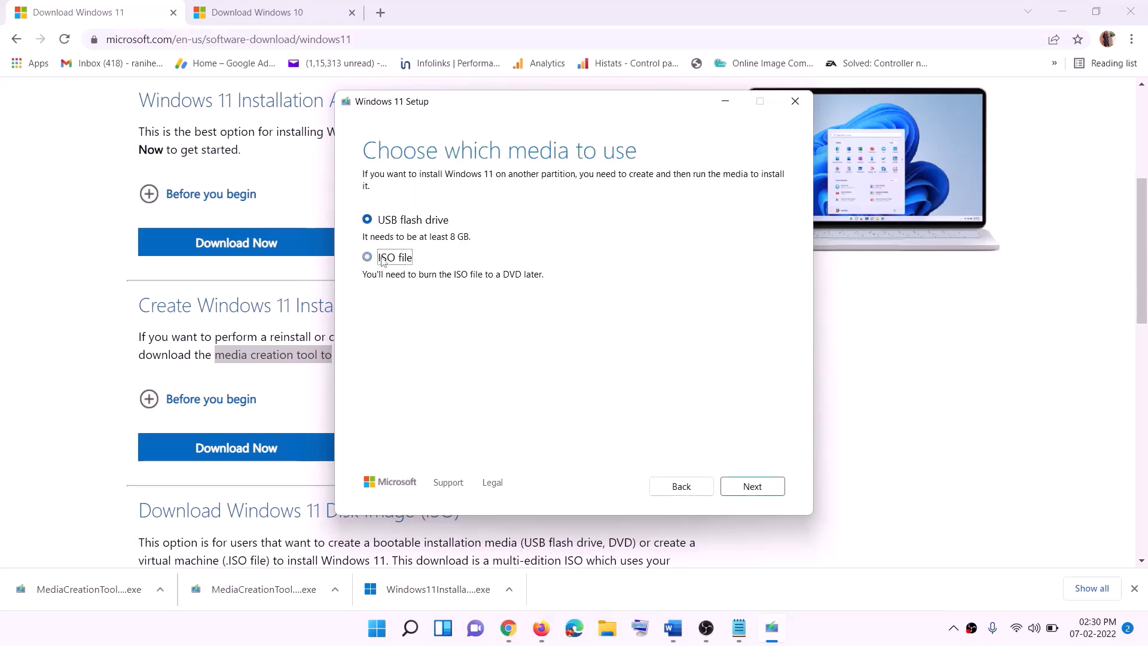
{"action": "left_click", "coordinate": [746, 489]}
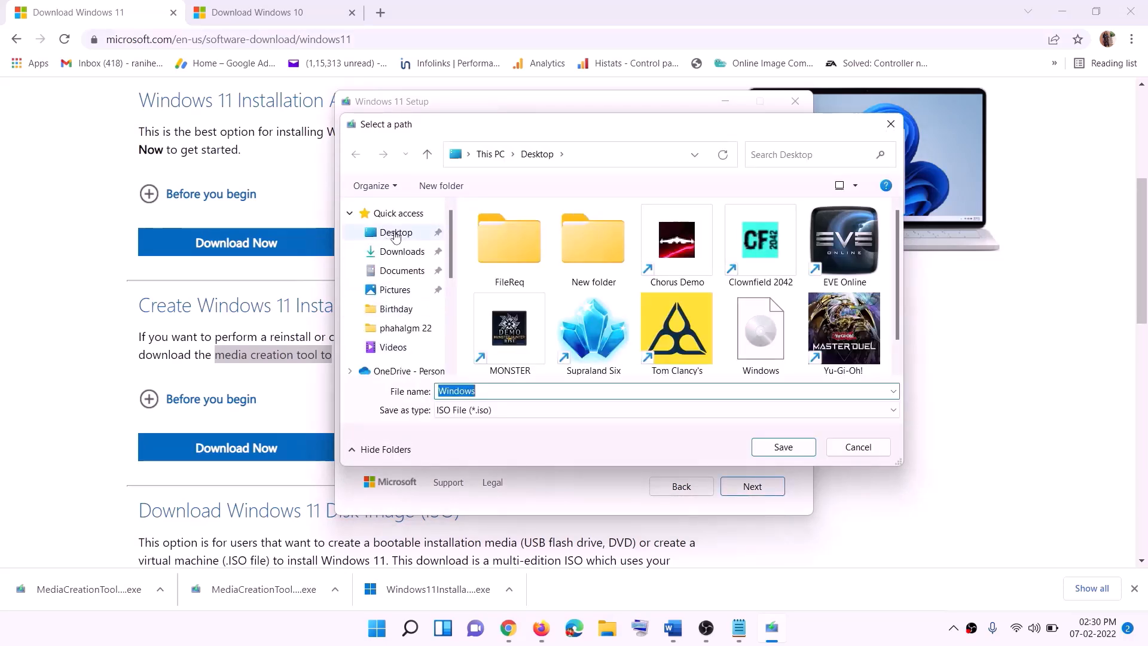
{"action": "left_click", "coordinate": [393, 235]}
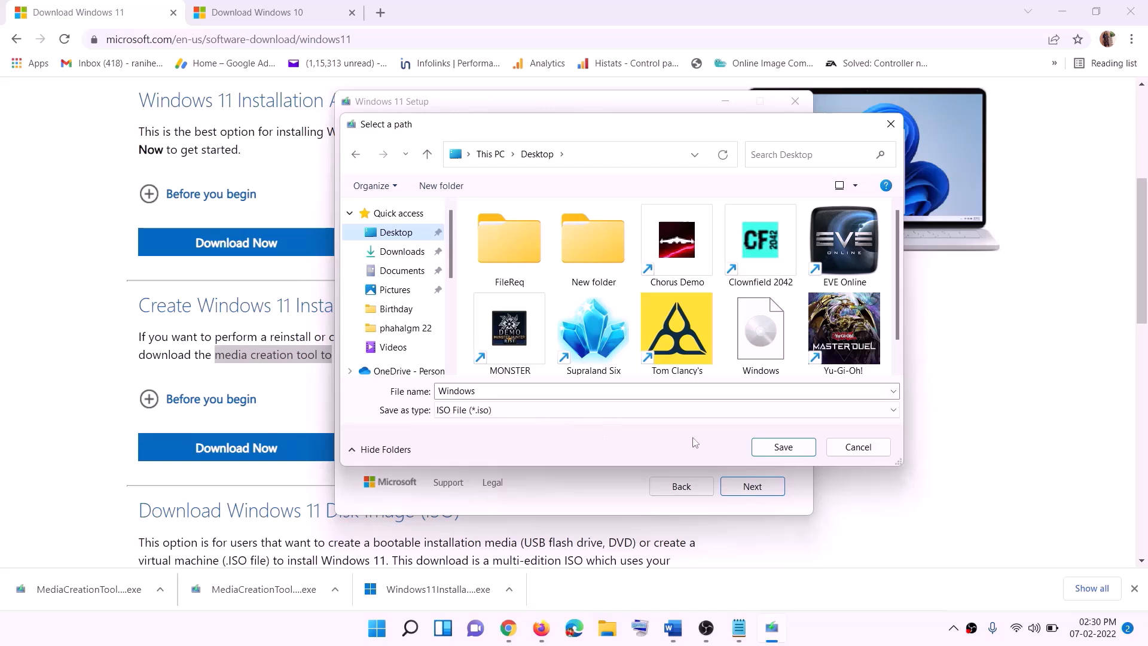
{"action": "left_click", "coordinate": [784, 448]}
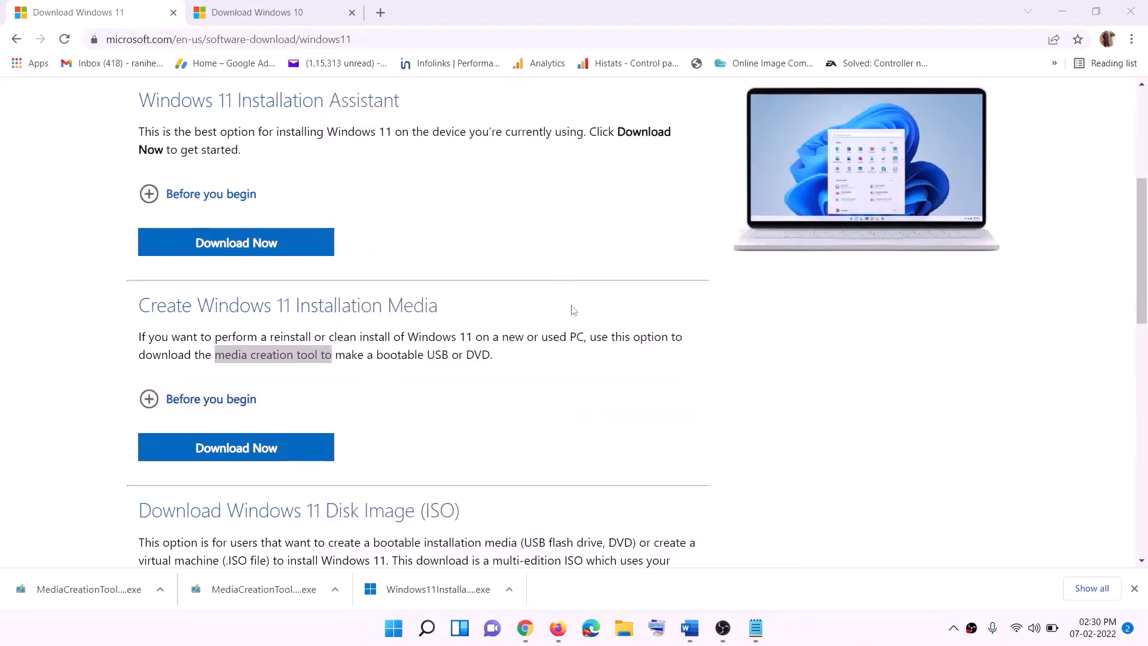
- Mount the Windows ISO from the desktop and run its setup as administrator through to the update check
{"action": "key", "text": "super+d"}
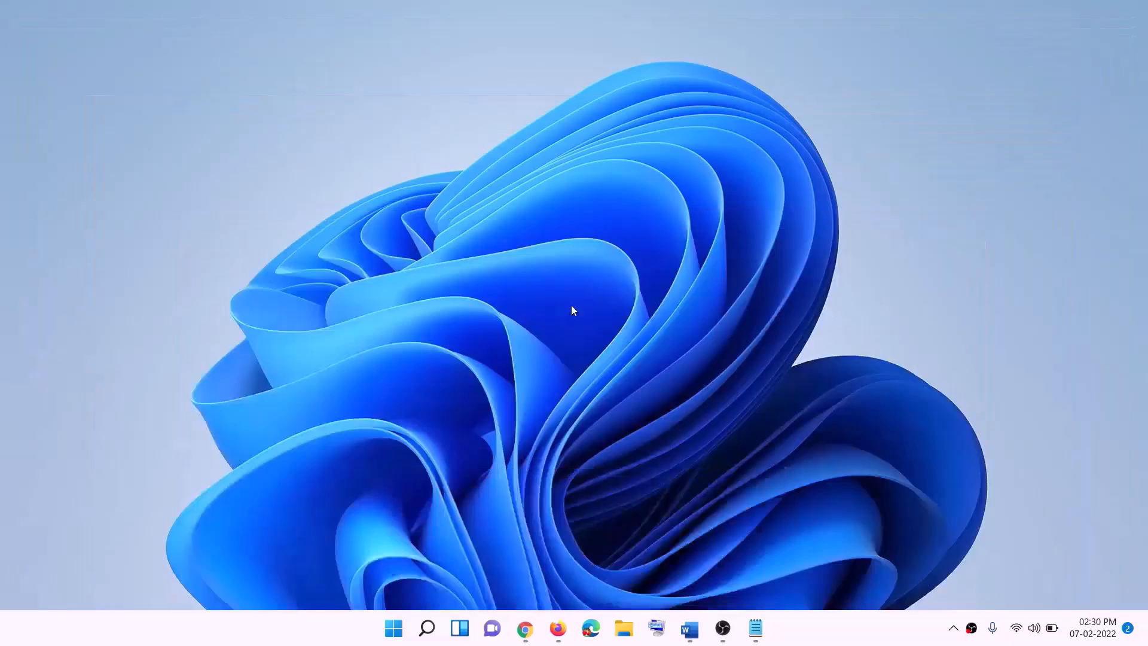
{"action": "left_click_drag", "start_coordinate": [254, 27], "coordinate": [419, 323]}
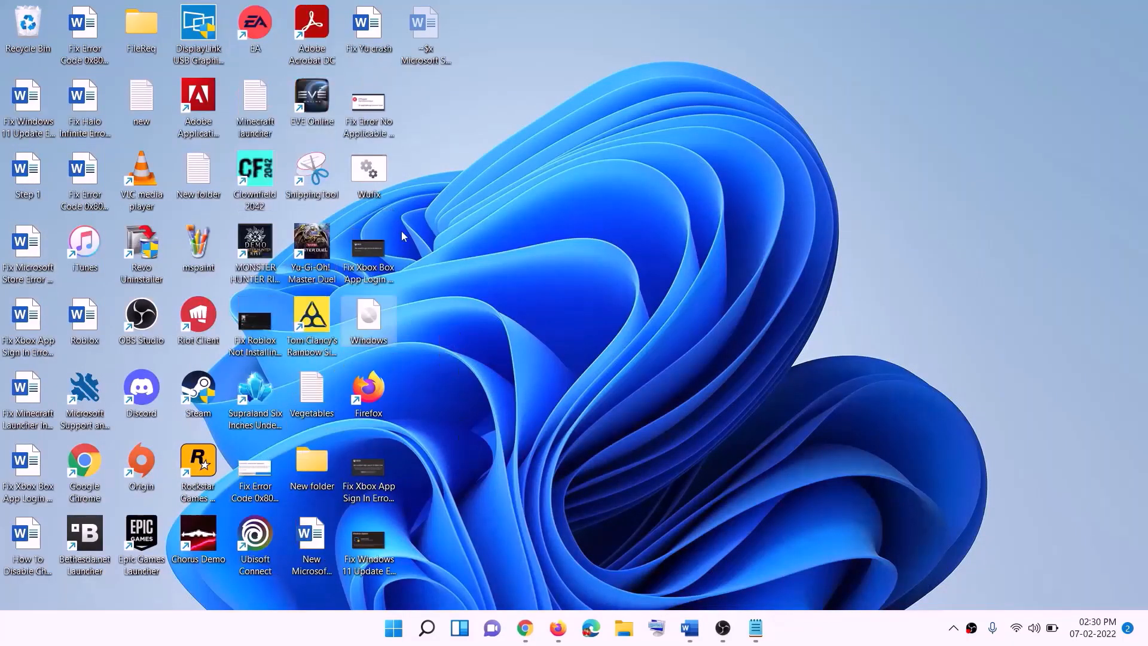
{"action": "double_click", "coordinate": [380, 329]}
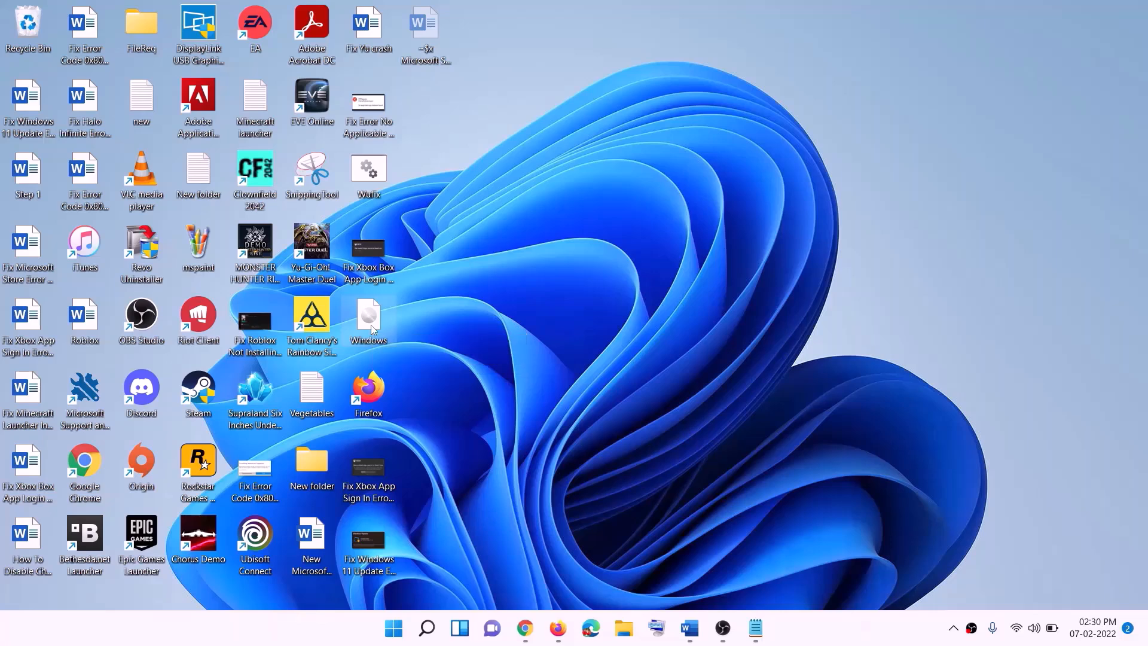
{"action": "left_click", "coordinate": [376, 418]}
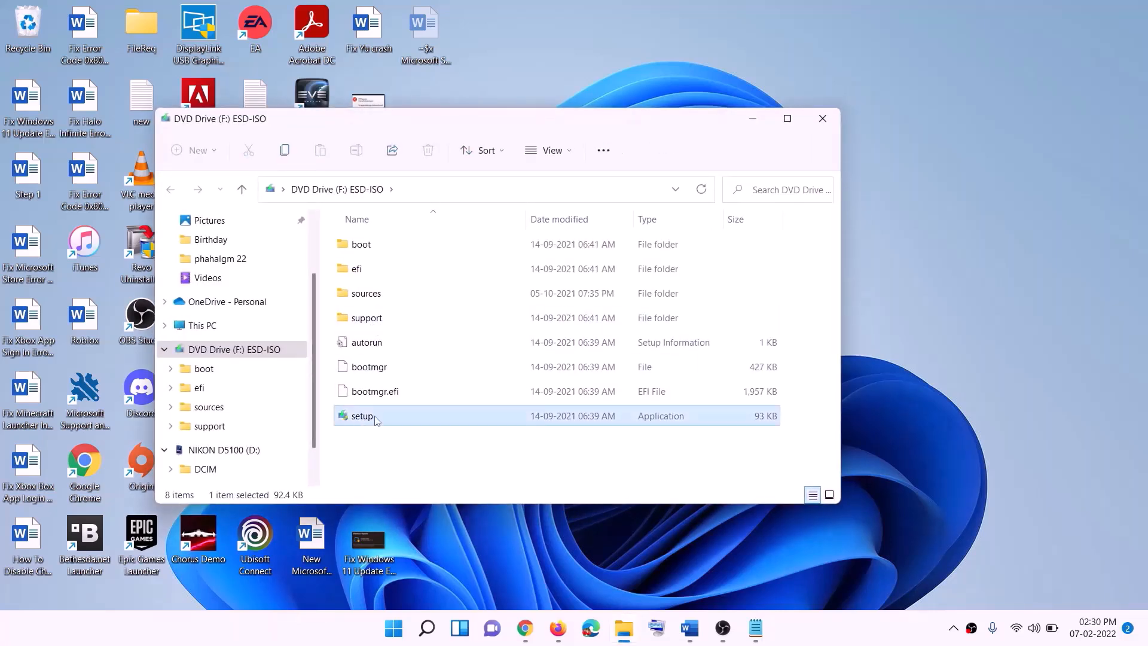
{"action": "double_click", "coordinate": [392, 416]}
{"action": "left_click", "coordinate": [465, 469]}
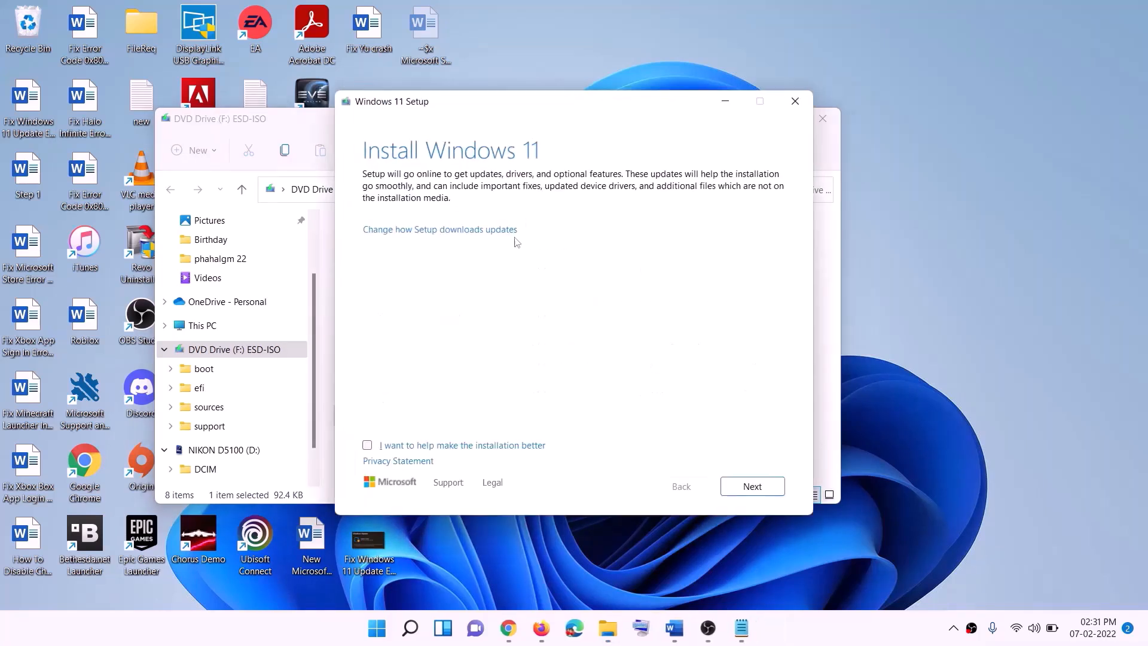
{"action": "left_click", "coordinate": [755, 488]}
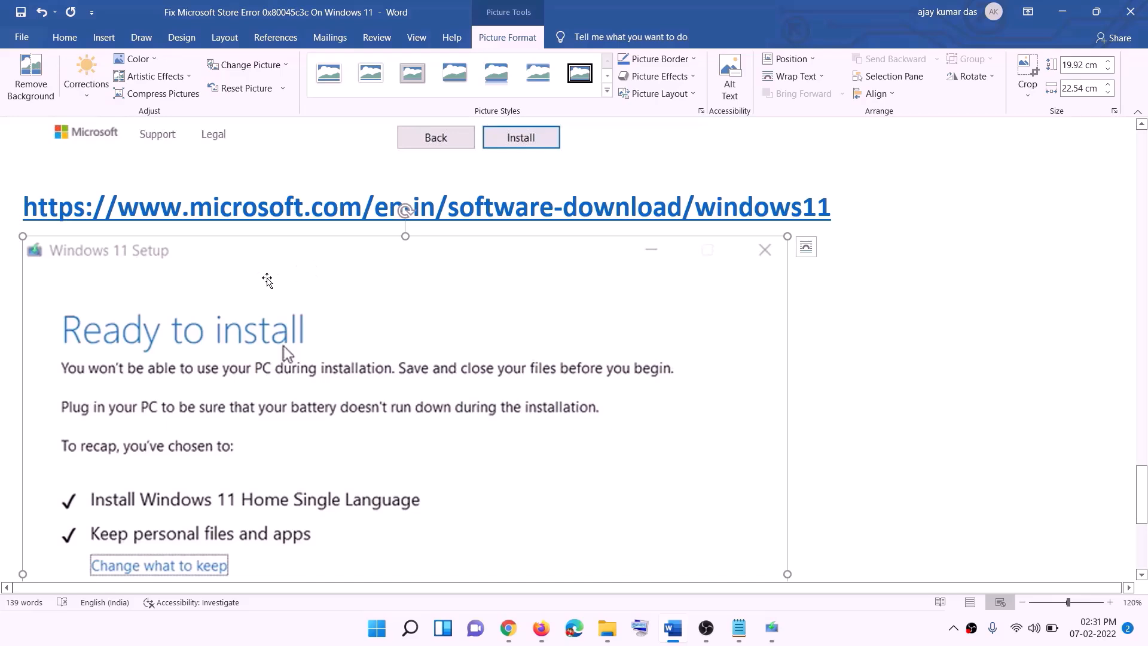
{"action": "scroll", "coordinate": [268, 281], "scroll_direction": "down", "scroll_amount": 2}
{"action": "scroll", "coordinate": [269, 300], "scroll_direction": "down", "scroll_amount": 1}
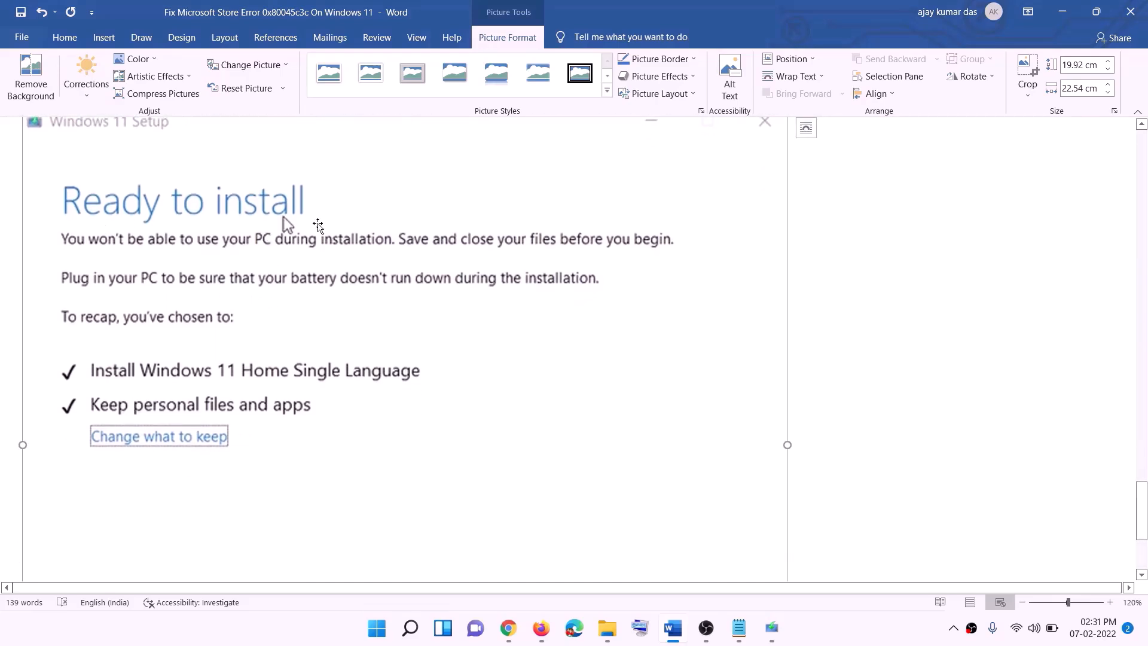
{"action": "scroll", "coordinate": [227, 379], "scroll_direction": "down", "scroll_amount": 1}
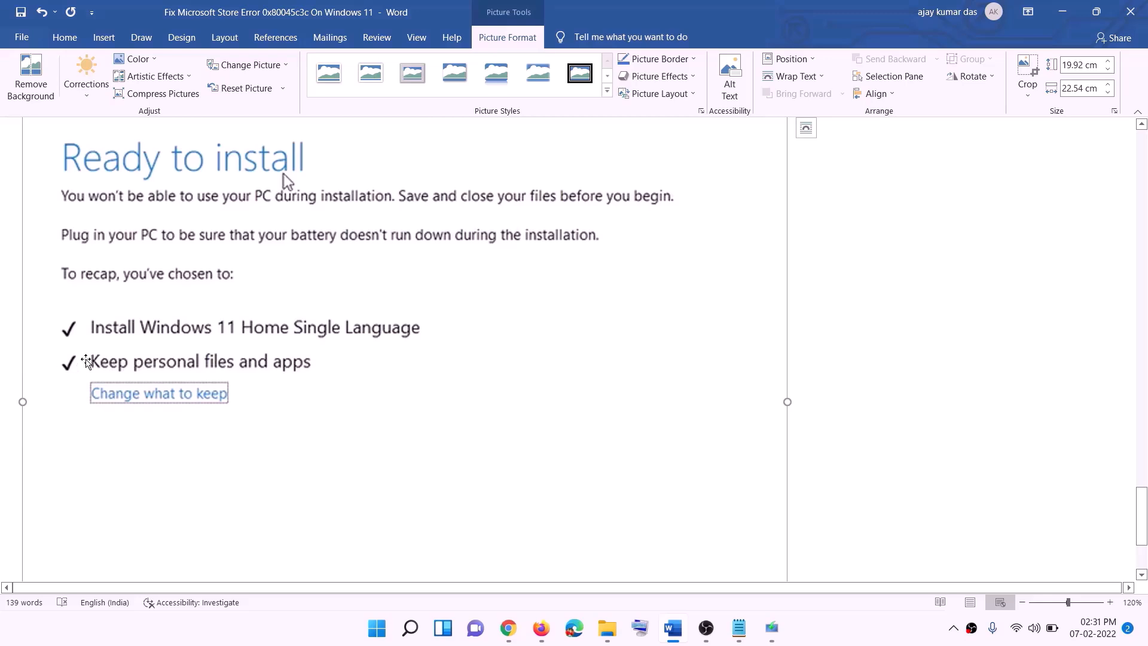
{"action": "scroll", "coordinate": [426, 374], "scroll_direction": "down", "scroll_amount": 3}
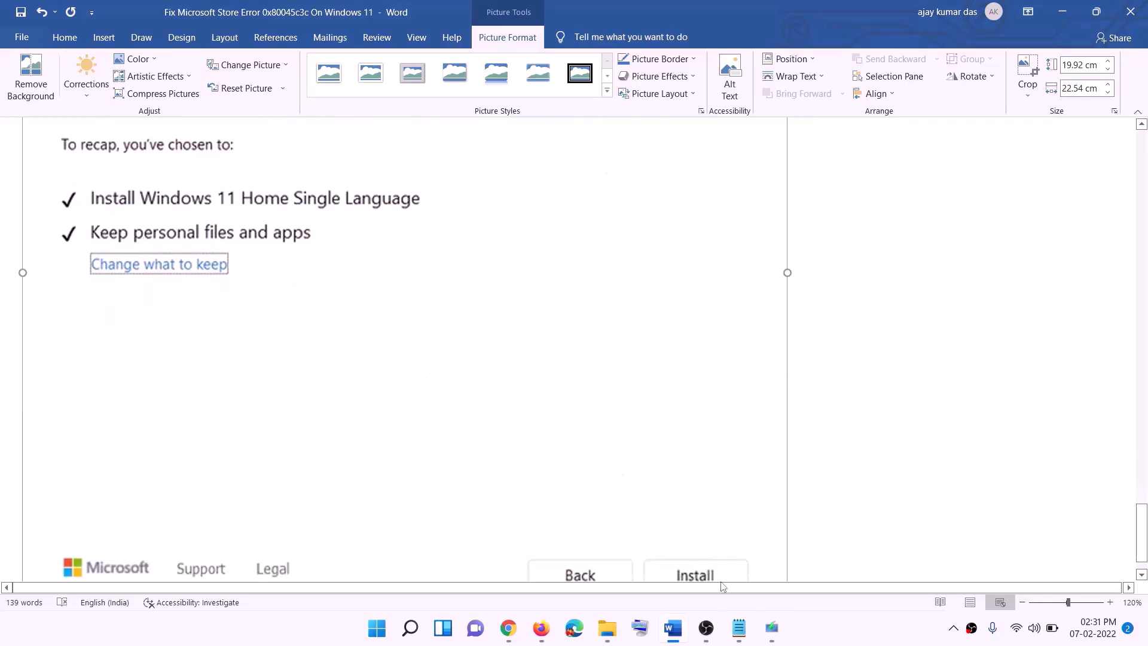
{"action": "scroll", "coordinate": [609, 448], "scroll_direction": "up", "scroll_amount": 7}
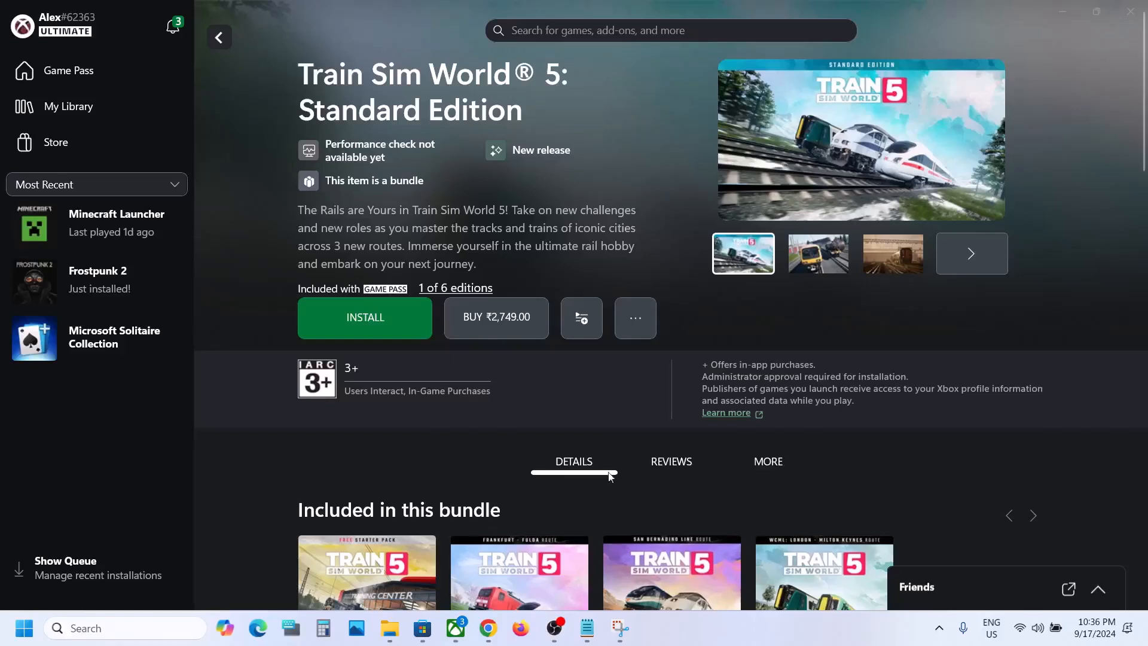
- Install Train Sim World 5 with all three add-ons to C:\XboxGames
{"action": "left_click", "coordinate": [360, 320]}
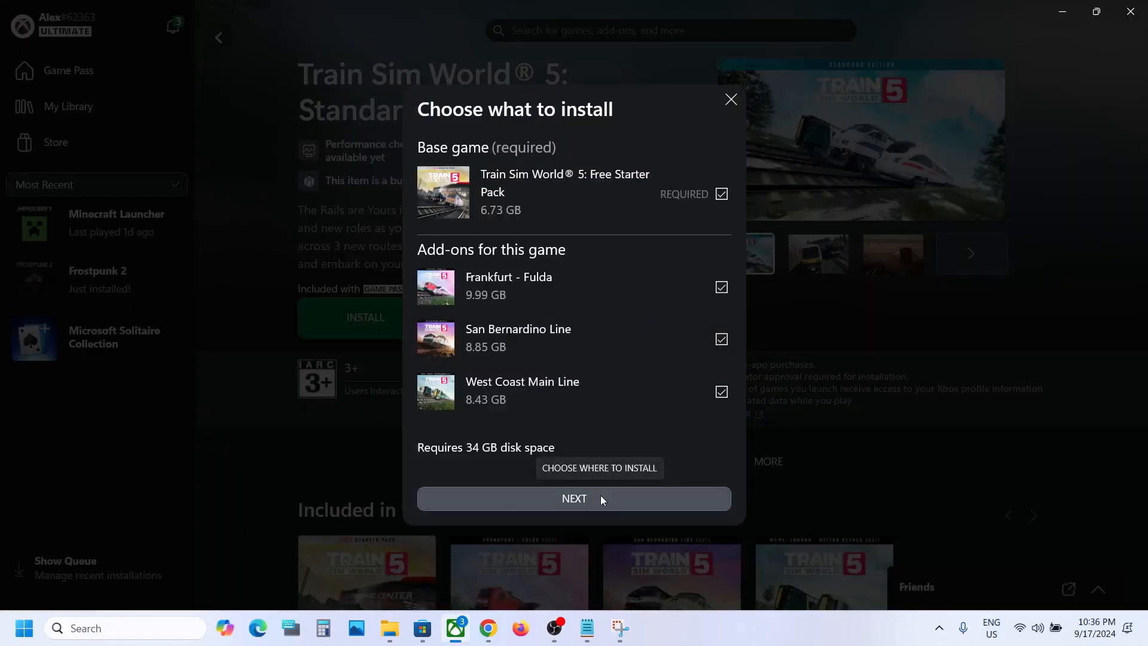
{"action": "left_click", "coordinate": [600, 499]}
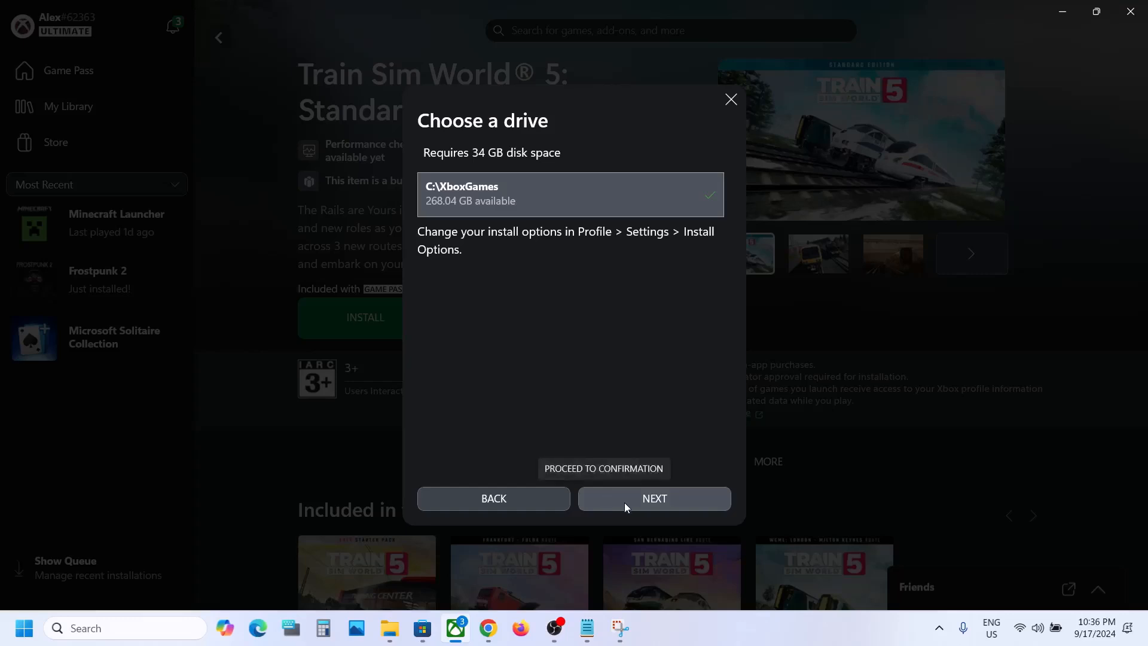
{"action": "left_click", "coordinate": [626, 504]}
{"action": "left_click", "coordinate": [625, 504]}
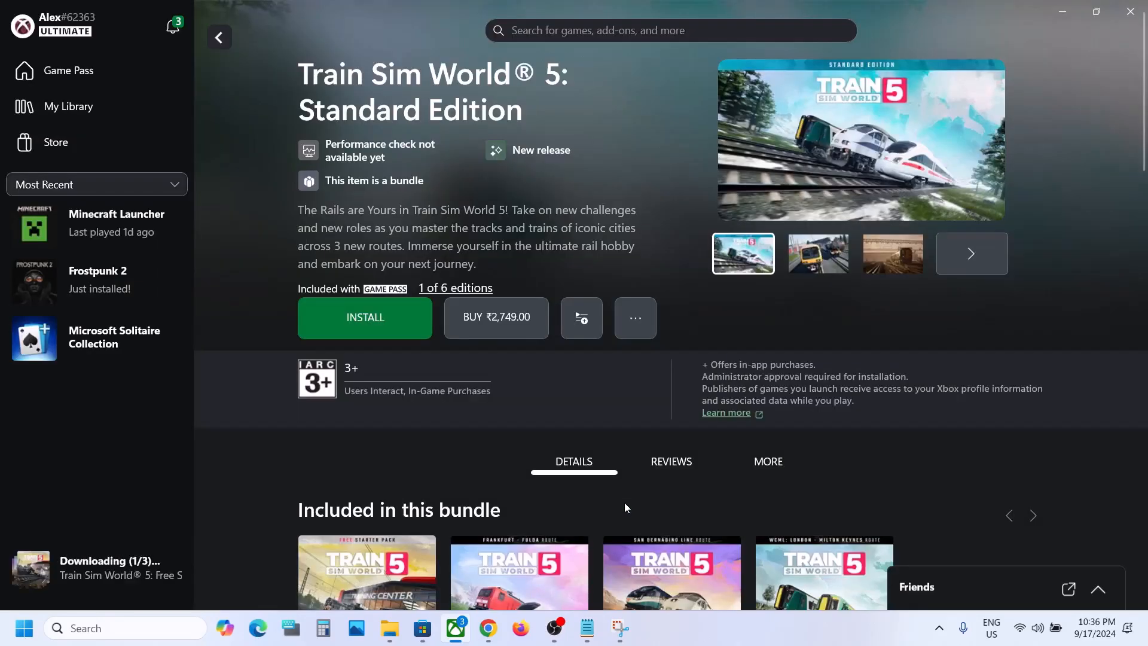